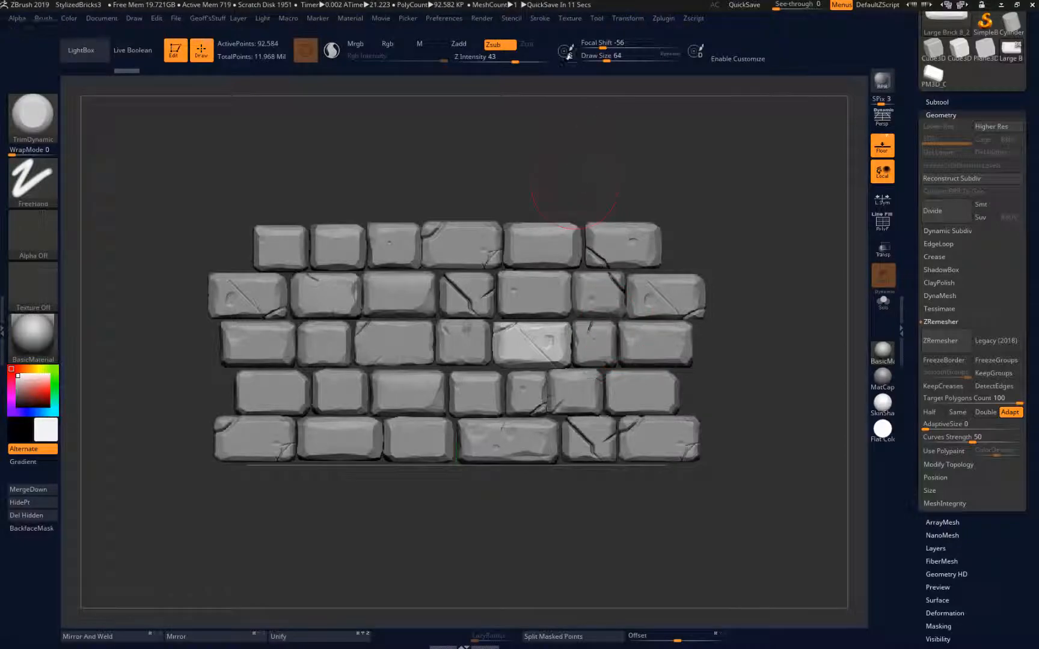
Step: Lower the brush's Z Intensity to 19 and smooth out the diagonal crack on the highlighted third-row brick
{"action": "left_click_drag", "start_coordinate": [515, 60], "coordinate": [495, 60]}
{"action": "left_click_drag", "start_coordinate": [535, 341], "coordinate": [532, 342], "text": "shift"}
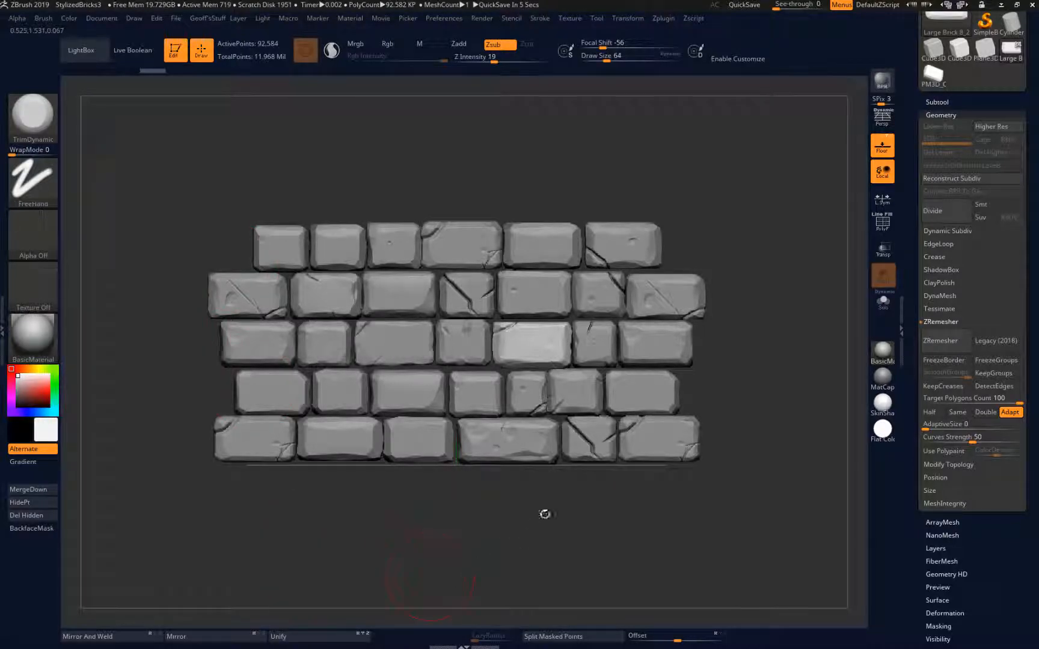
Step: Select the small cracked brick in the bottom row for sculpting and reduce the Draw Size to 32
{"action": "left_click", "coordinate": [580, 440], "text": "alt"}
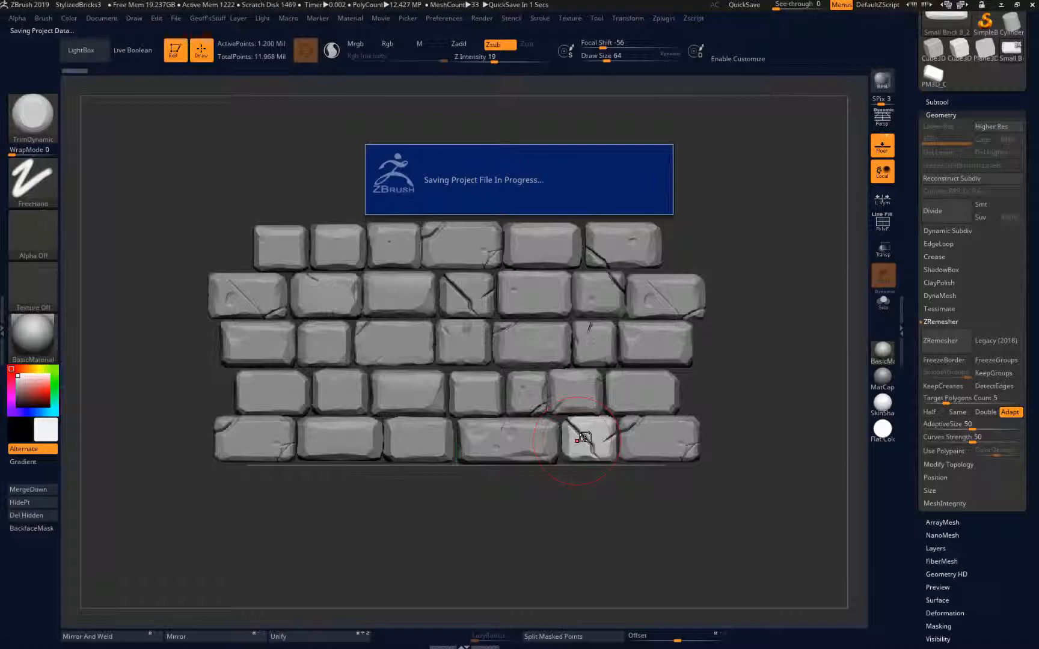
{"action": "key", "text": "bracketleft"}
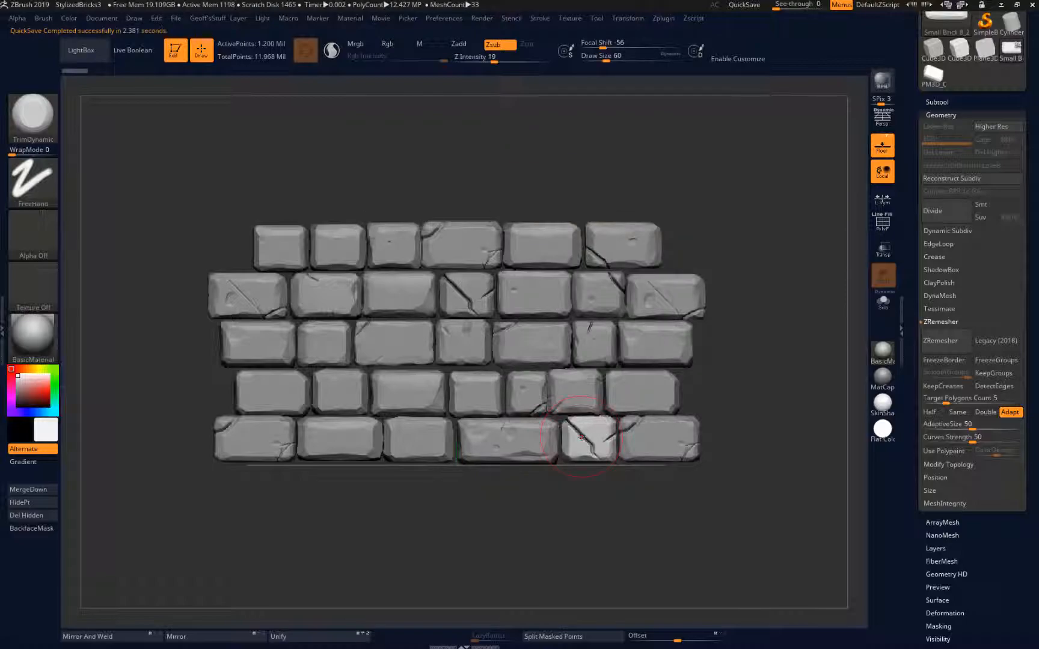
{"action": "key", "text": "bracketleft"}
{"action": "key", "text": "bracketleft"}
{"action": "key", "text": "shift"}
{"action": "key", "text": "shift"}
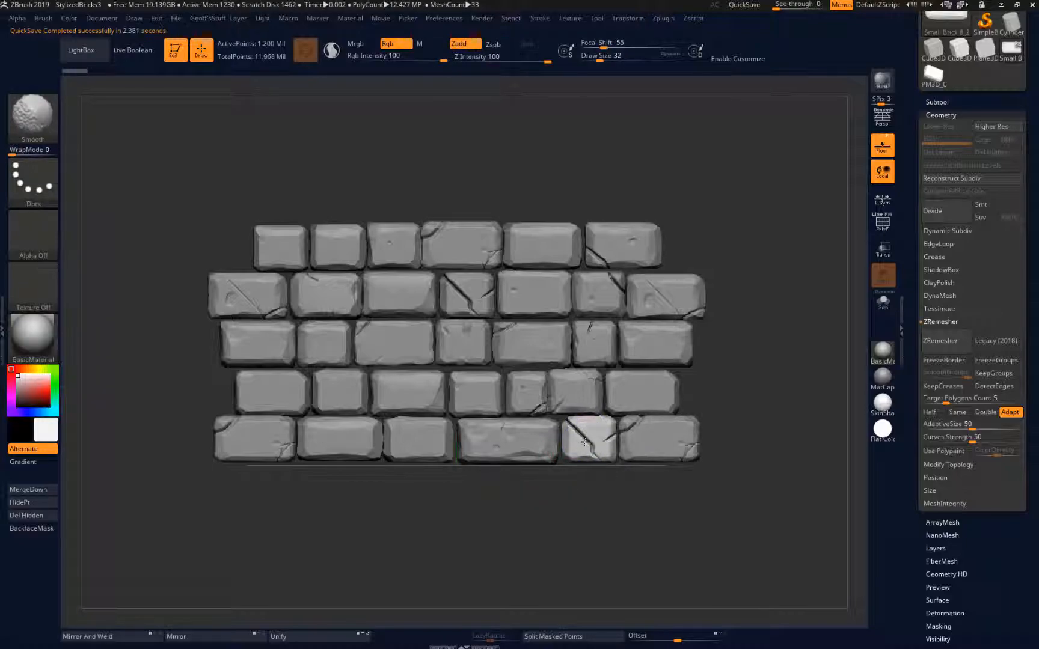
Step: Try to smooth the upper end of the crack on the small bottom-row brick
{"action": "key", "text": "shift"}
{"action": "left_click_drag", "start_coordinate": [571, 428], "coordinate": [580, 434]}
{"action": "key", "text": "shift"}
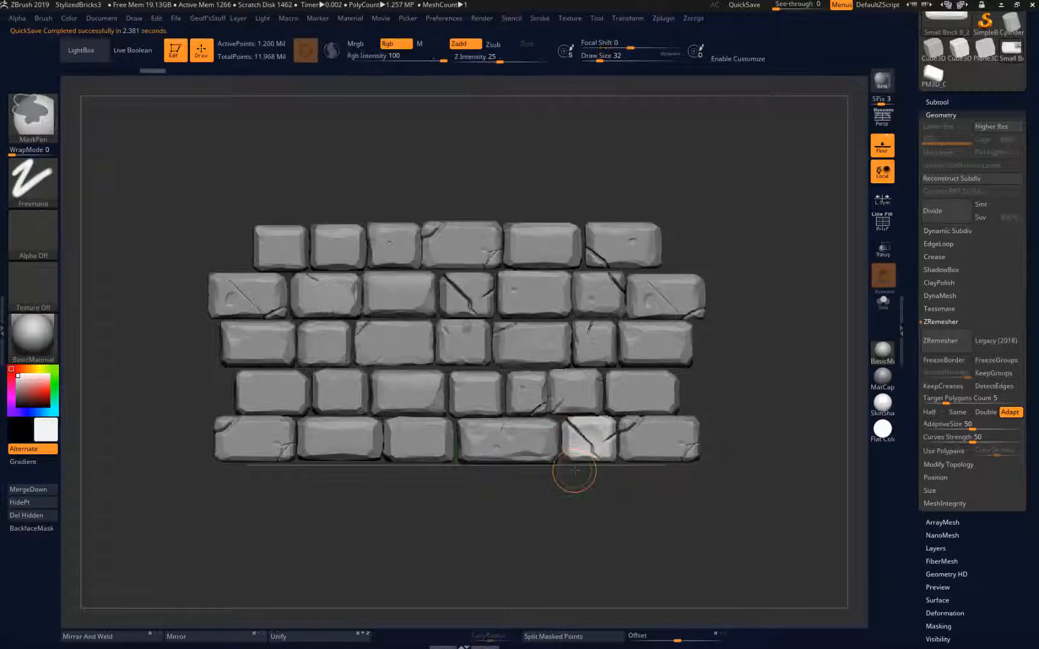
{"action": "key", "text": "ctrl+z"}
Step: Soften the diagonal crack on the small bottom-row brick with TrimDynamic and Smooth strokes
{"action": "left_click_drag", "start_coordinate": [569, 426], "coordinate": [595, 451]}
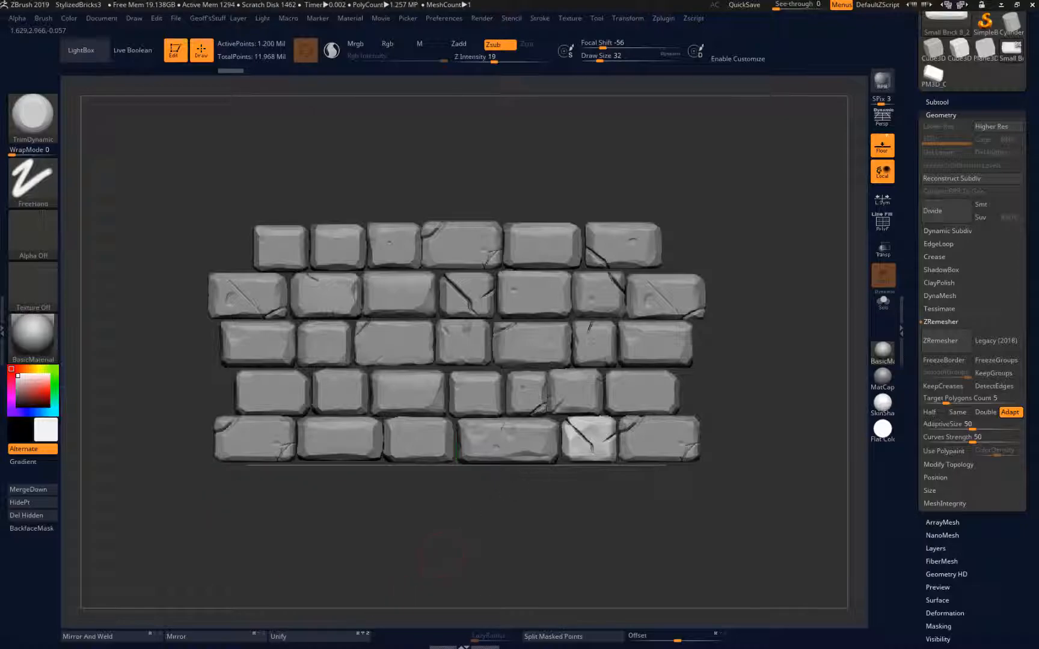
{"action": "mouse_move", "coordinate": [573, 436]}
{"action": "left_mouse_down"}
{"action": "mouse_move", "coordinate": [584, 446]}
{"action": "mouse_move", "coordinate": [580, 434]}
{"action": "left_mouse_up"}
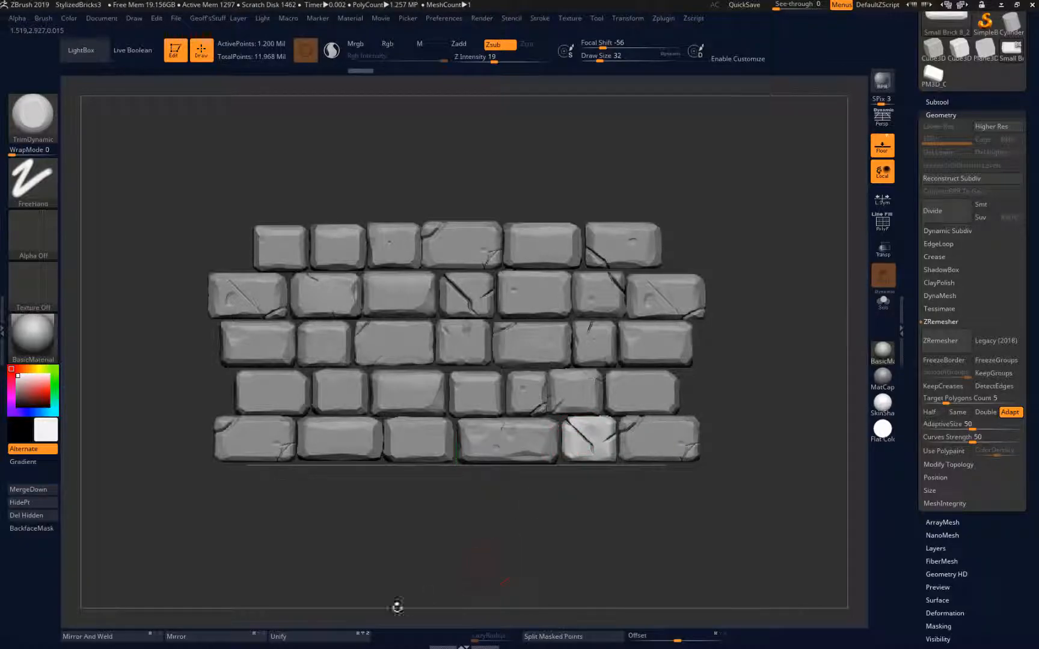
{"action": "key", "text": "shift"}
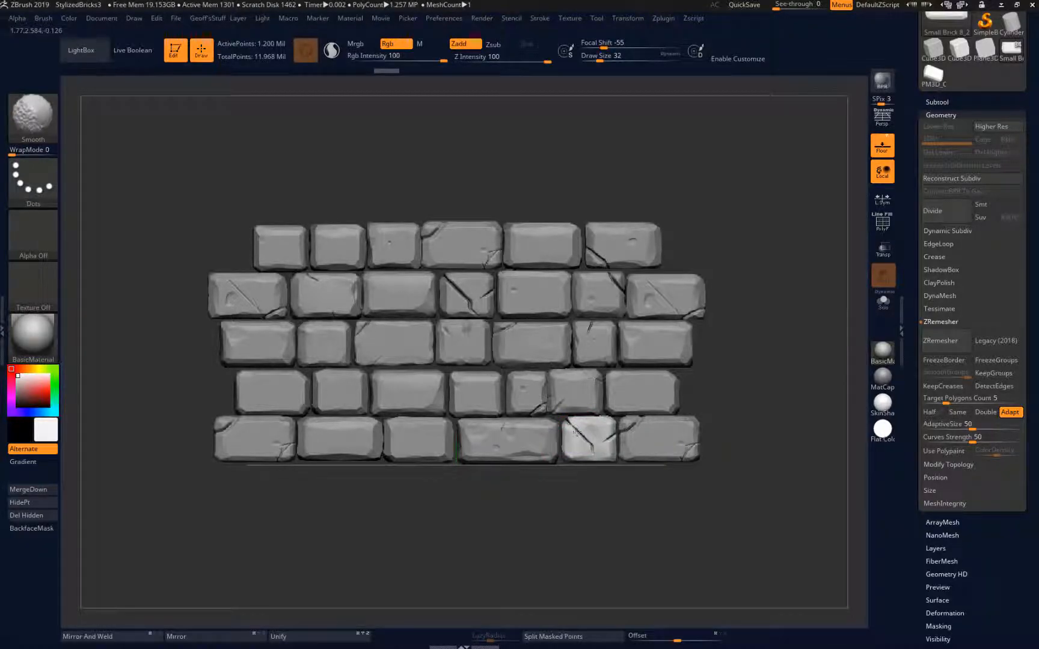
{"action": "key", "text": "alt"}
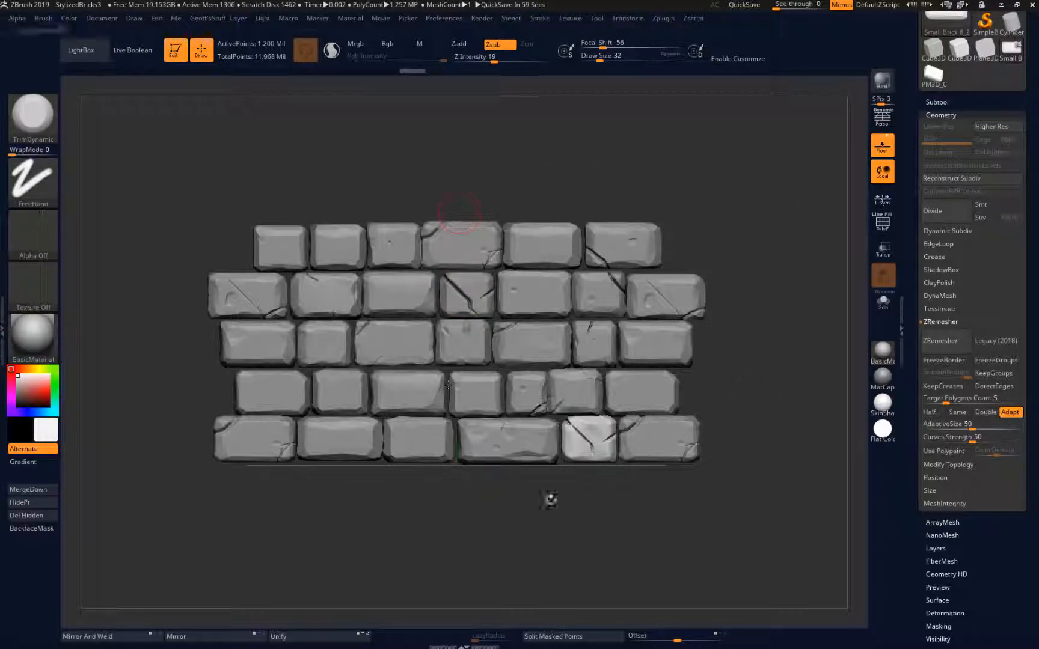
Step: Switch to Move mode and make the Background subtool at the start of the subtool list active
{"action": "left_click_drag", "start_coordinate": [779, 316], "coordinate": [773, 356], "text": "alt"}
{"action": "key", "text": "w"}
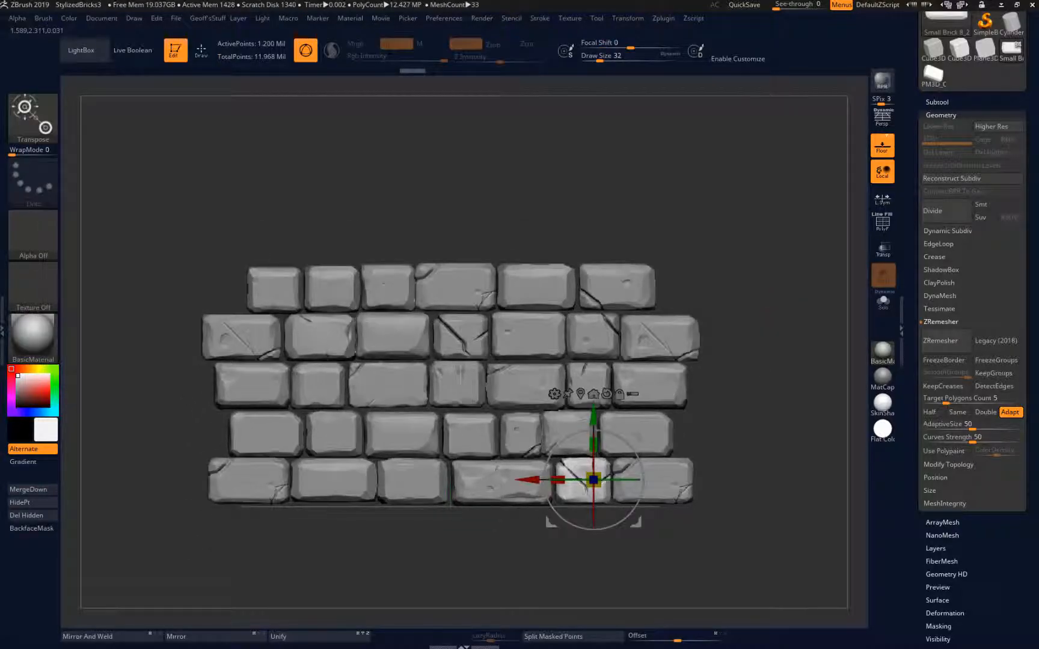
{"action": "left_click", "coordinate": [617, 271], "text": "alt"}
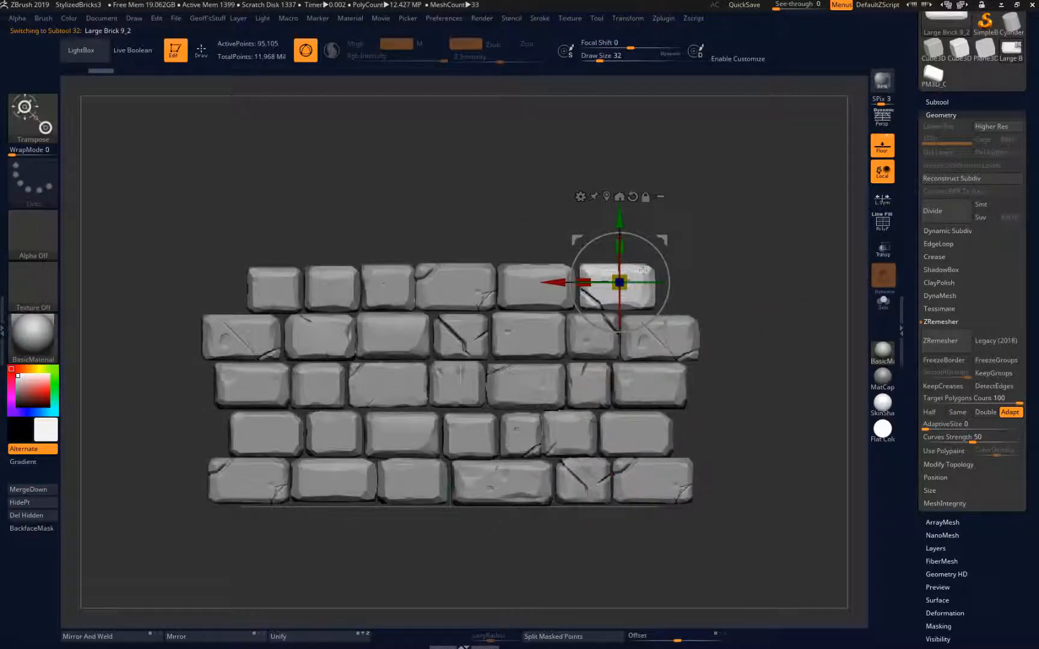
{"action": "left_click", "coordinate": [952, 102]}
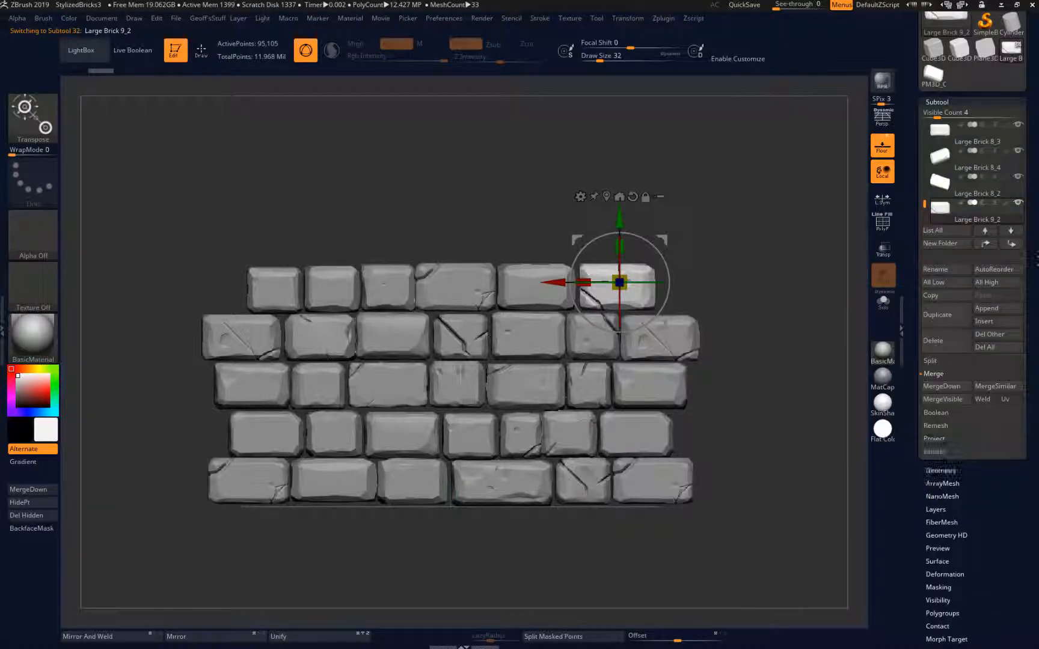
{"action": "left_click_drag", "start_coordinate": [926, 203], "coordinate": [925, 126]}
{"action": "left_click", "coordinate": [984, 140]}
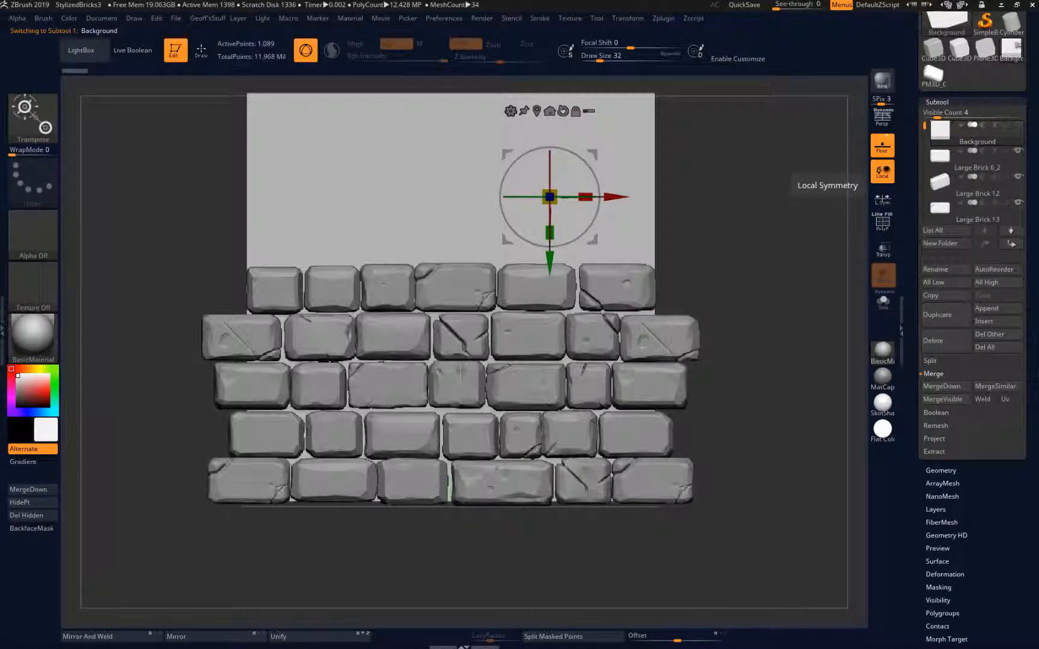
{"action": "right_click_drag", "start_coordinate": [774, 276], "coordinate": [742, 243], "text": "ctrl"}
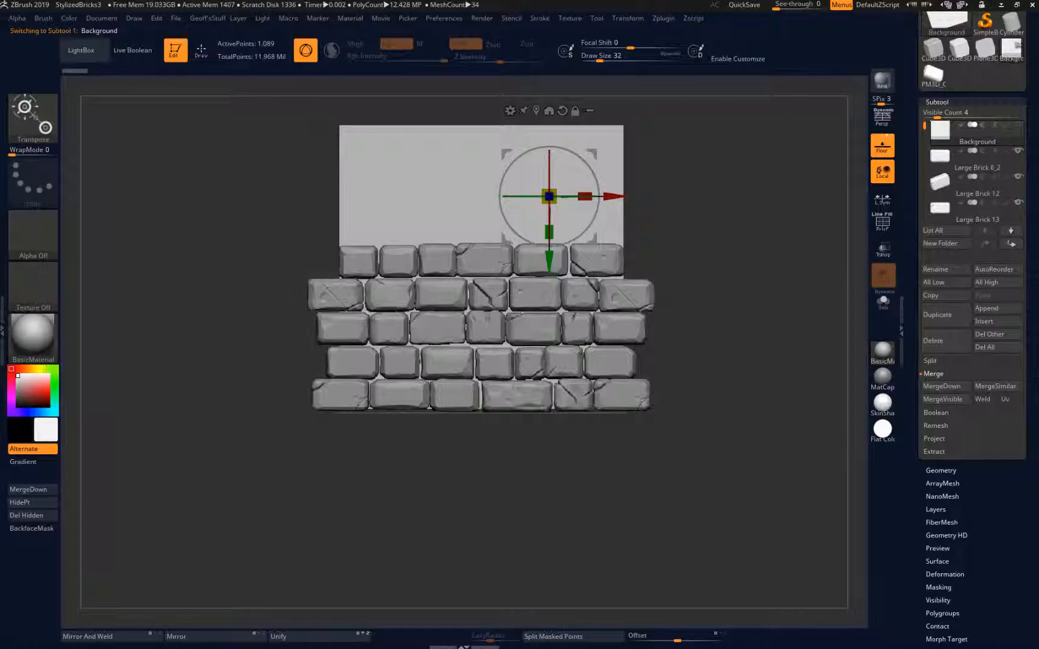
Step: Load the Plane3D primitive as the current tool and convert it to a PolyMesh3D
{"action": "mouse_move", "coordinate": [998, 157]}
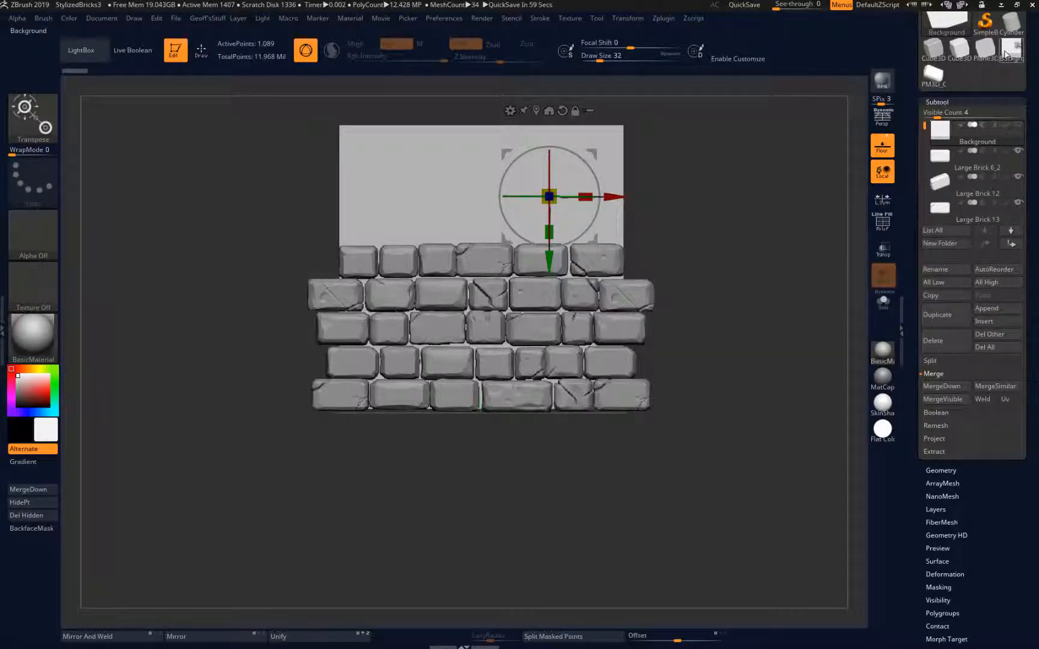
{"action": "left_click", "coordinate": [934, 75]}
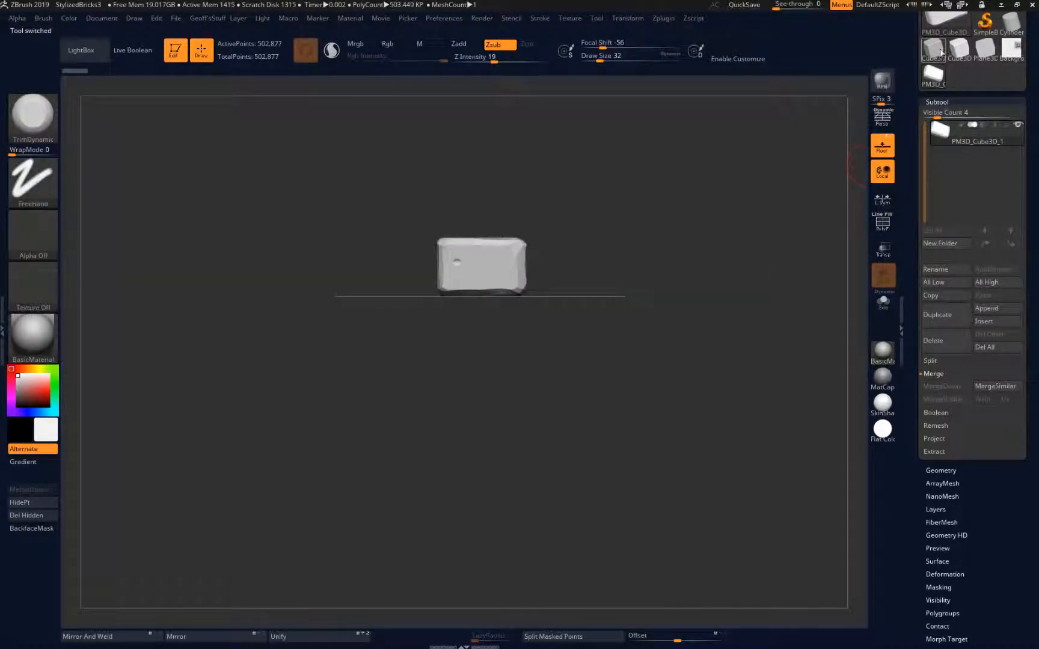
{"action": "left_click", "coordinate": [941, 53]}
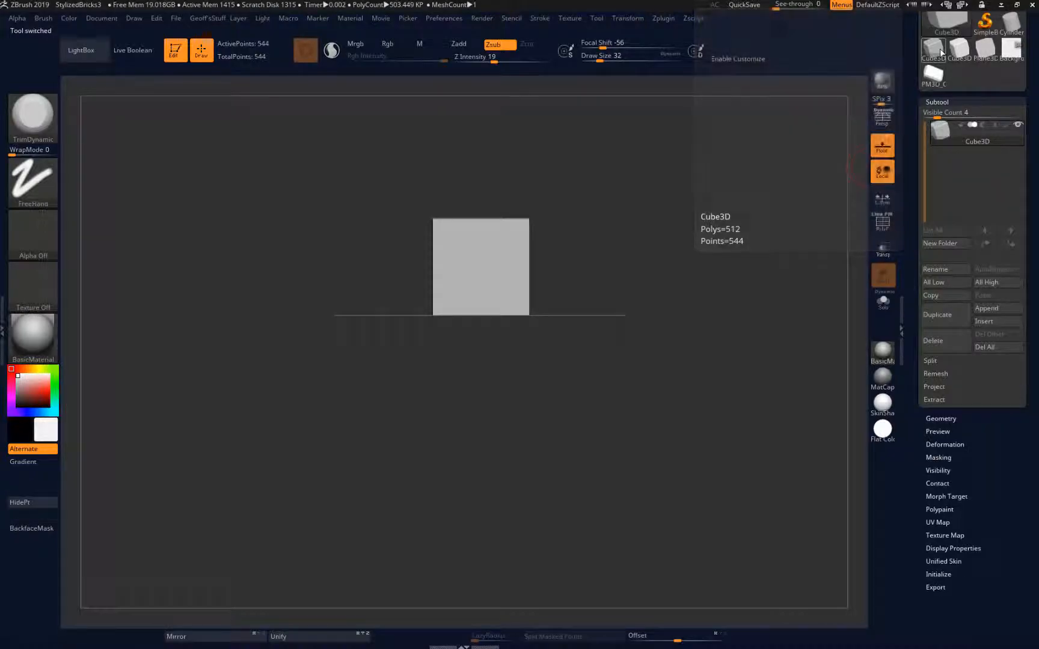
{"action": "left_click_drag", "start_coordinate": [923, 84], "coordinate": [923, 199]}
{"action": "left_click", "coordinate": [936, 132]}
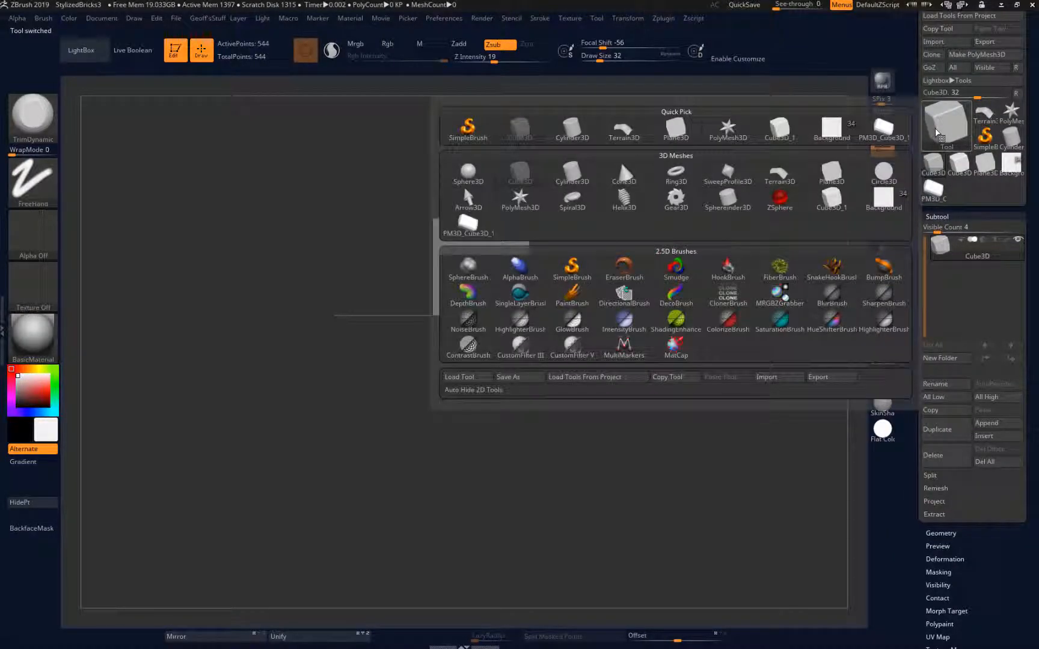
{"action": "left_click", "coordinate": [676, 127]}
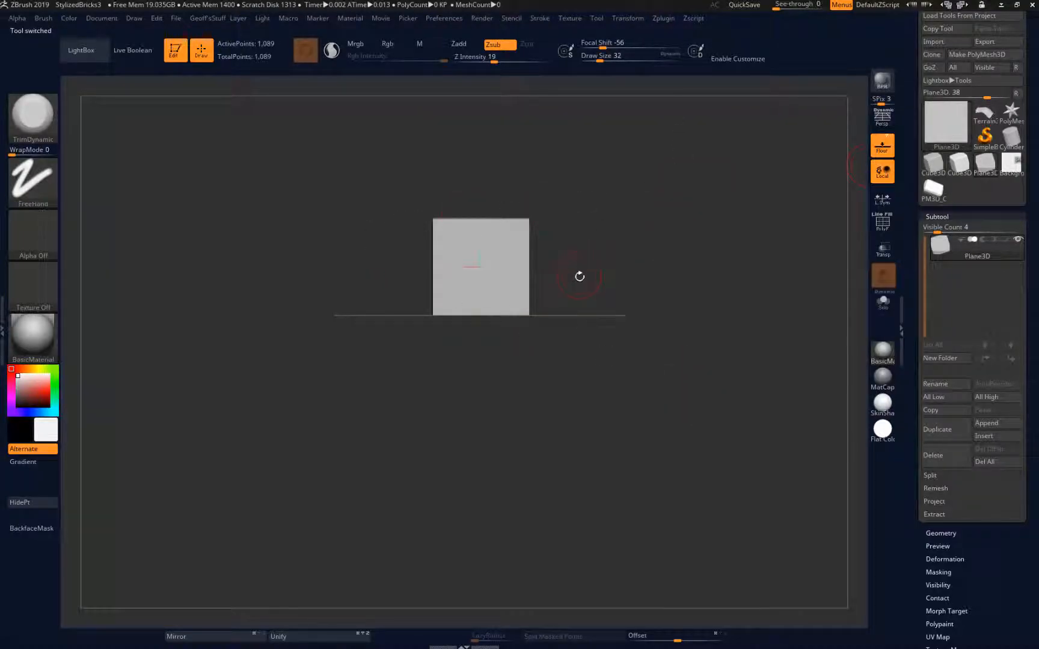
{"action": "mouse_move", "coordinate": [620, 253]}
{"action": "left_mouse_down"}
{"action": "mouse_move", "coordinate": [601, 313]}
{"action": "mouse_move", "coordinate": [608, 337]}
{"action": "mouse_move", "coordinate": [640, 277]}
{"action": "mouse_move", "coordinate": [625, 259]}
{"action": "left_mouse_up"}
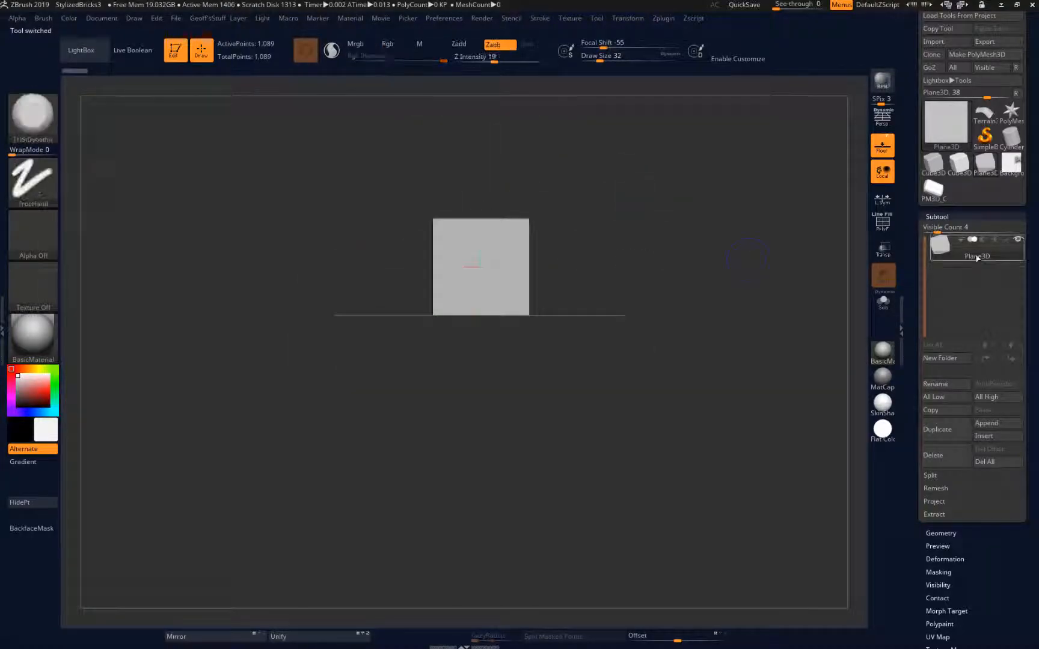
{"action": "mouse_move", "coordinate": [977, 257]}
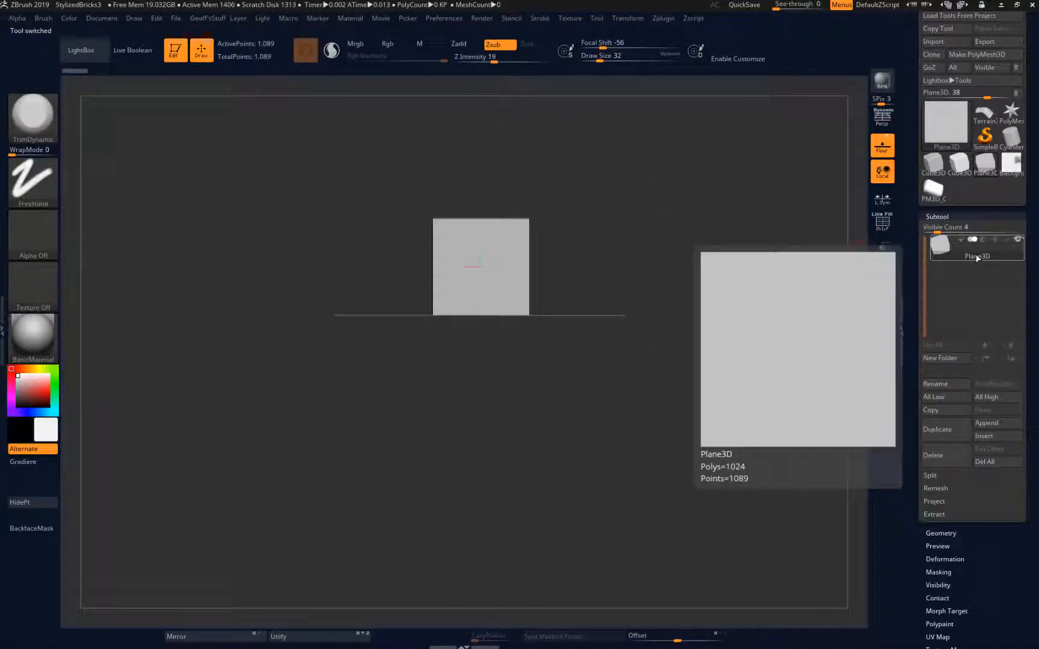
{"action": "left_click", "coordinate": [977, 54]}
{"action": "left_click_drag", "start_coordinate": [790, 175], "coordinate": [779, 206]}
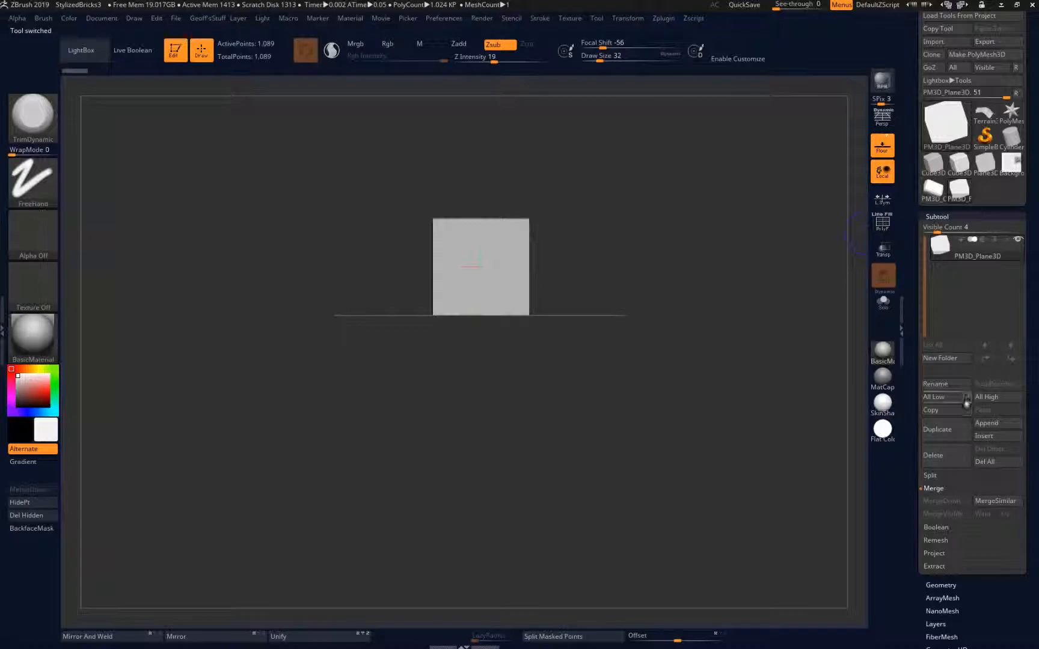
Step: Rename the plane subtool as Tiling plane
{"action": "left_click", "coordinate": [938, 383]}
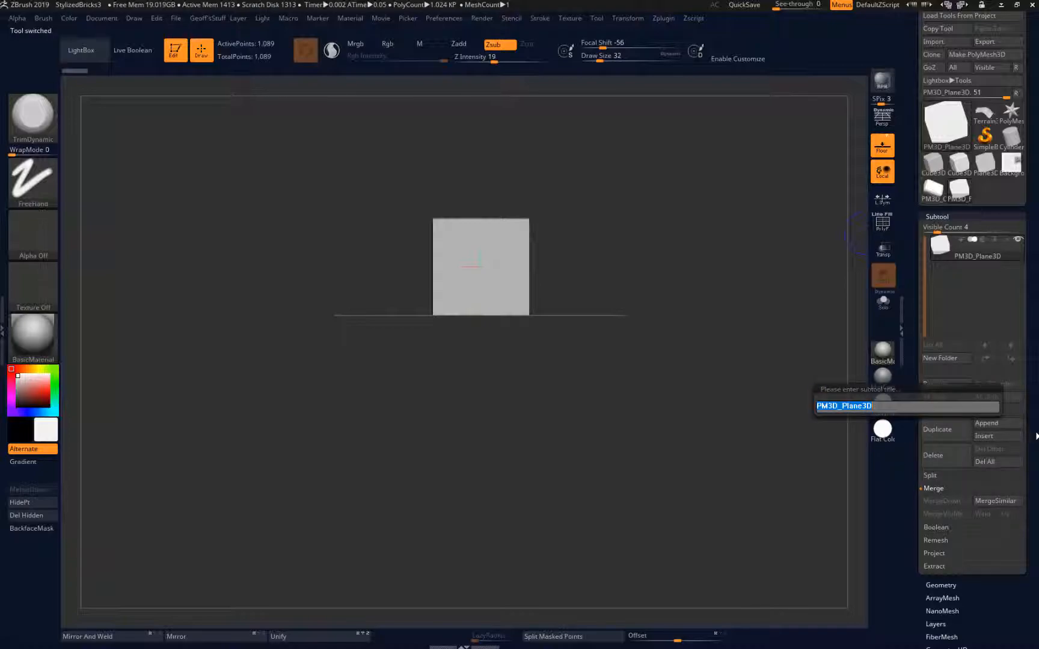
{"action": "type", "text": "T"}
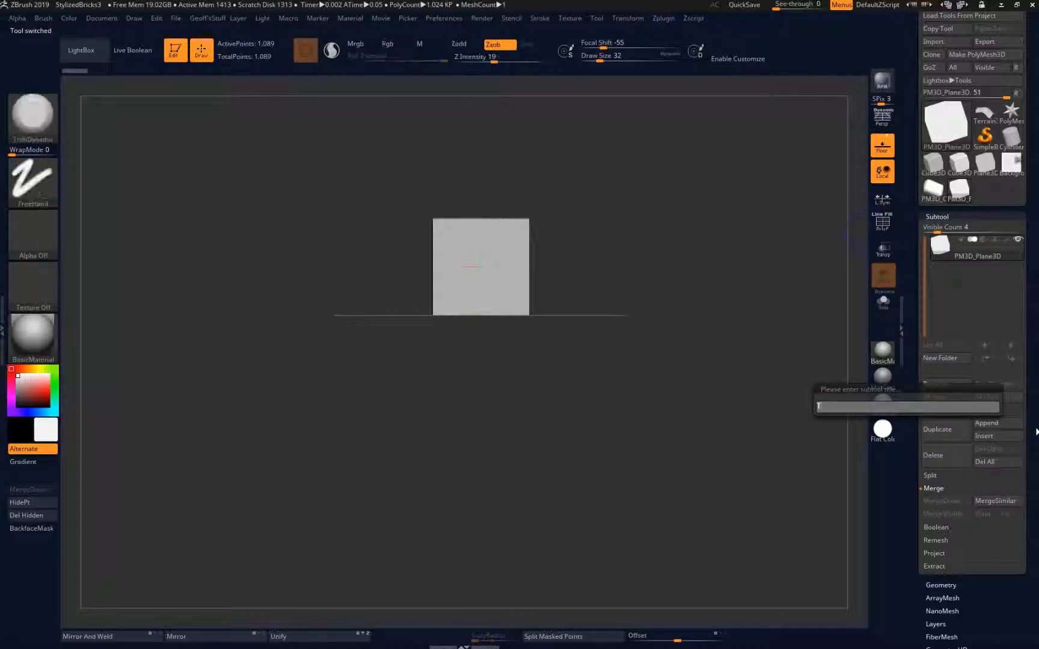
{"action": "type", "text": "iling plan"}
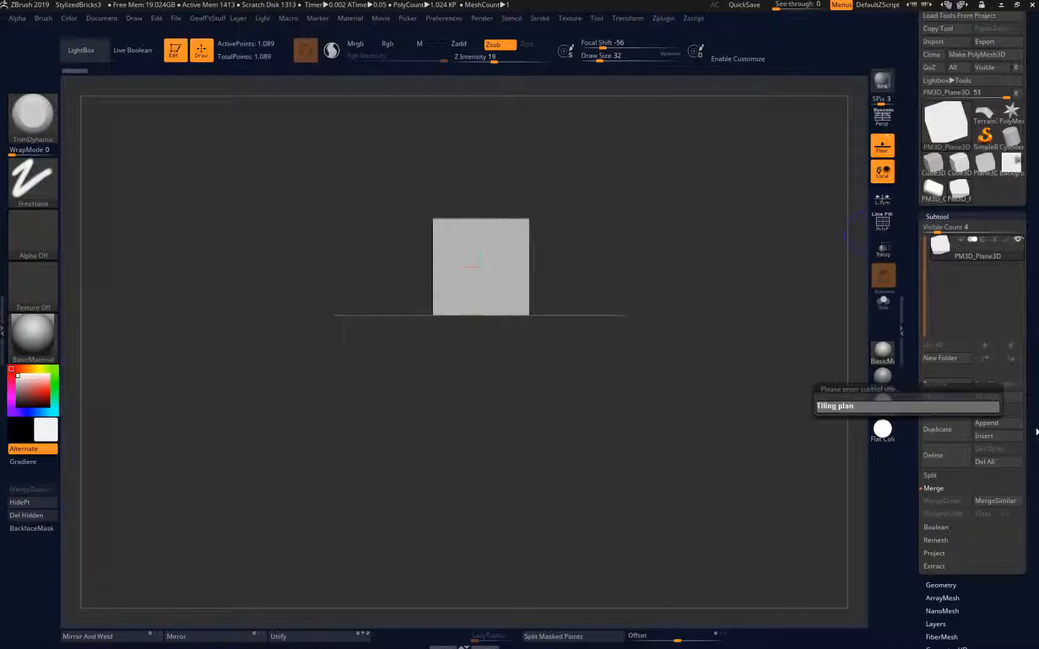
{"action": "type", "text": "e"}
{"action": "key", "text": "Return"}
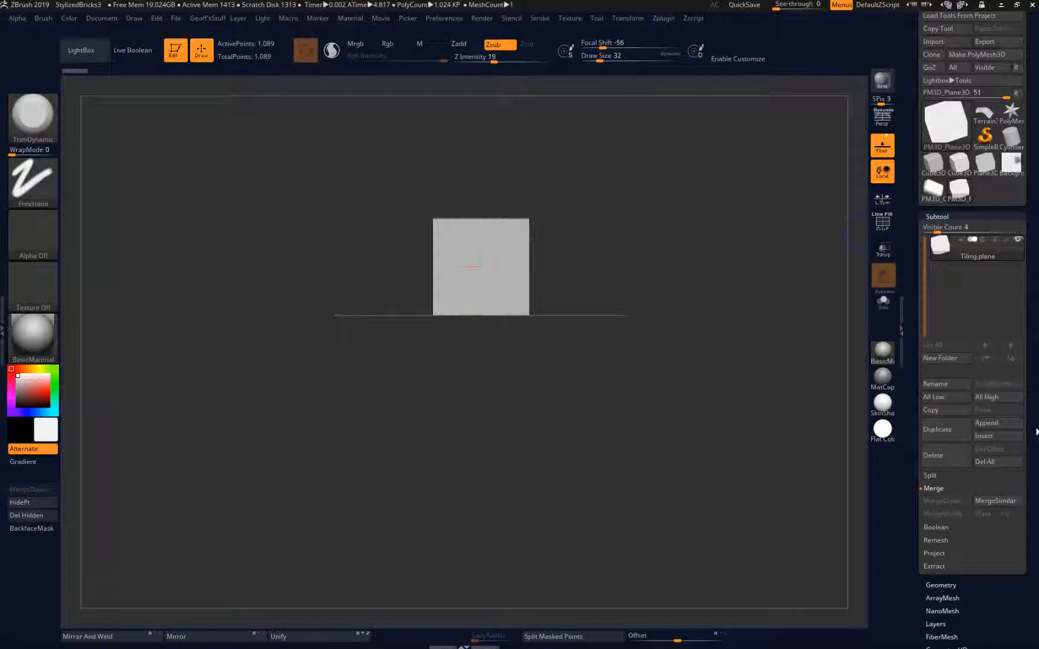
Step: Return to the brick wall tool and delete its Background subtool
{"action": "left_click", "coordinate": [1005, 174]}
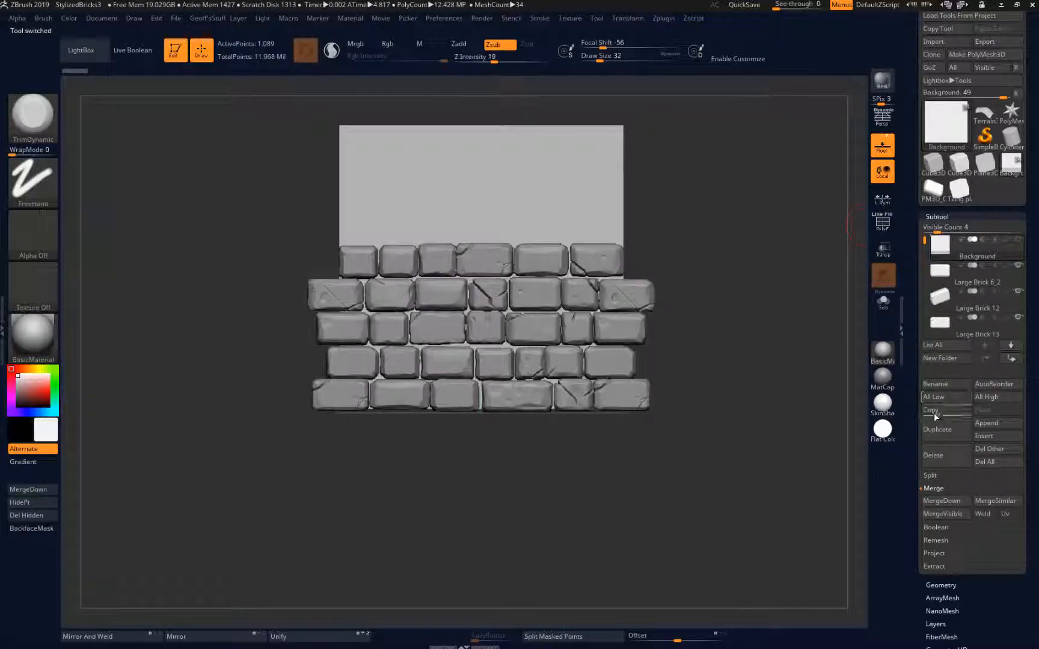
{"action": "left_click", "coordinate": [932, 489]}
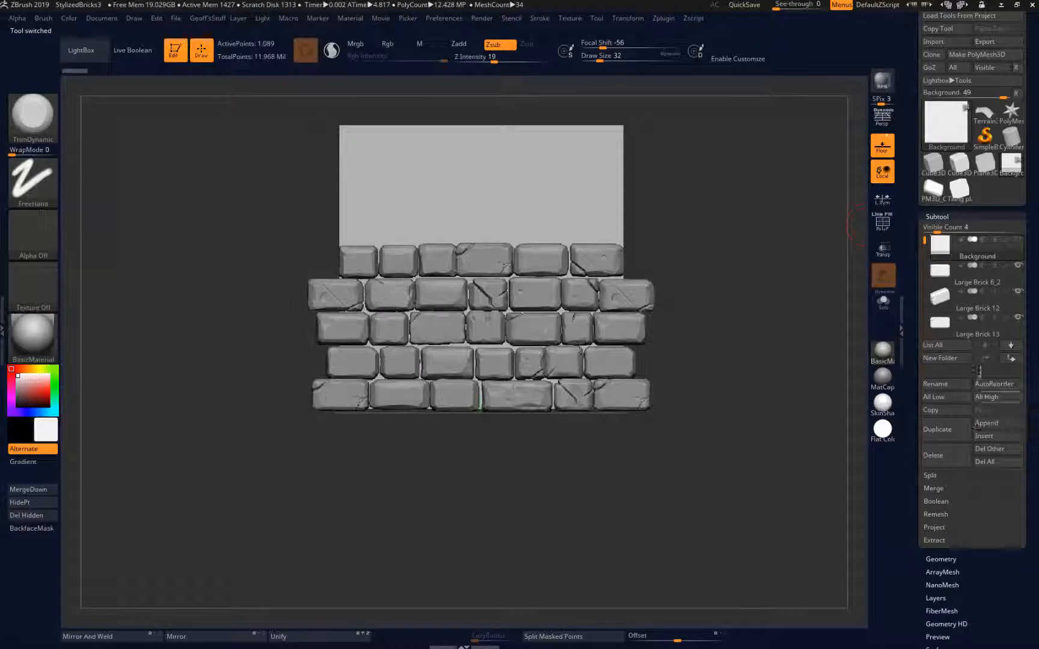
{"action": "left_click", "coordinate": [1008, 437]}
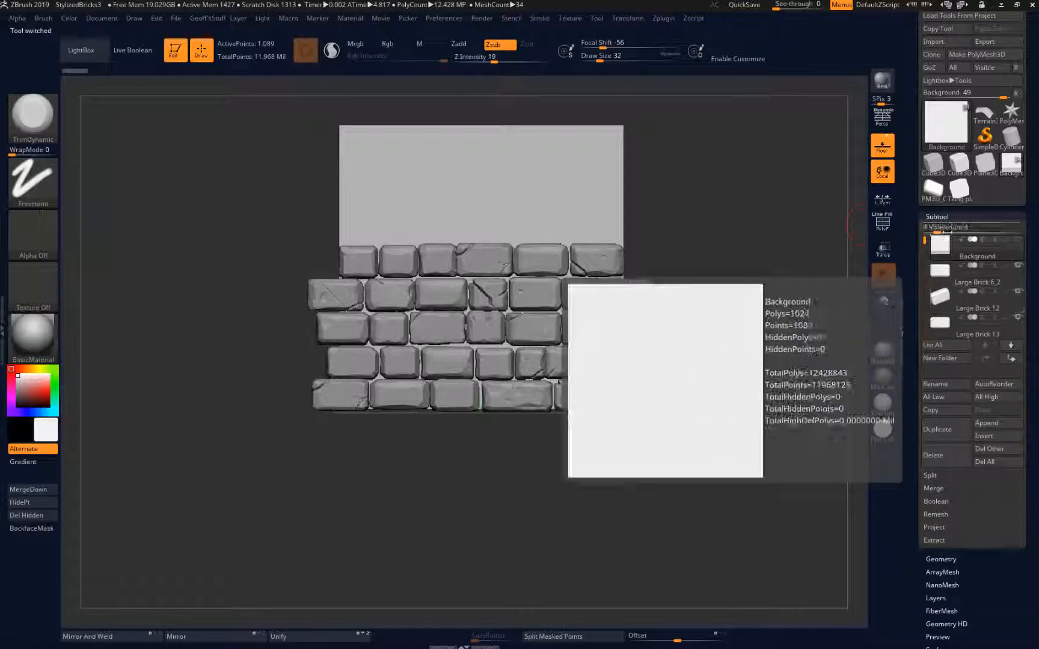
{"action": "left_click", "coordinate": [933, 455]}
{"action": "left_click", "coordinate": [847, 477]}
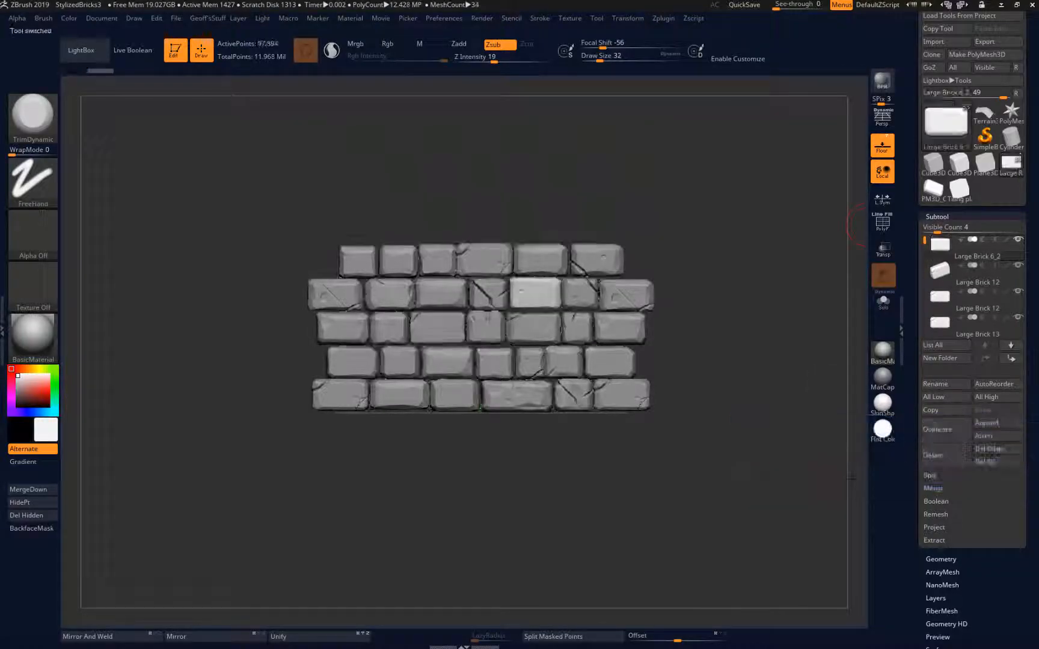
Step: Save the project over the existing StylizedBricks3.ZPR in the Week 10 folder
{"action": "left_click", "coordinate": [1006, 436]}
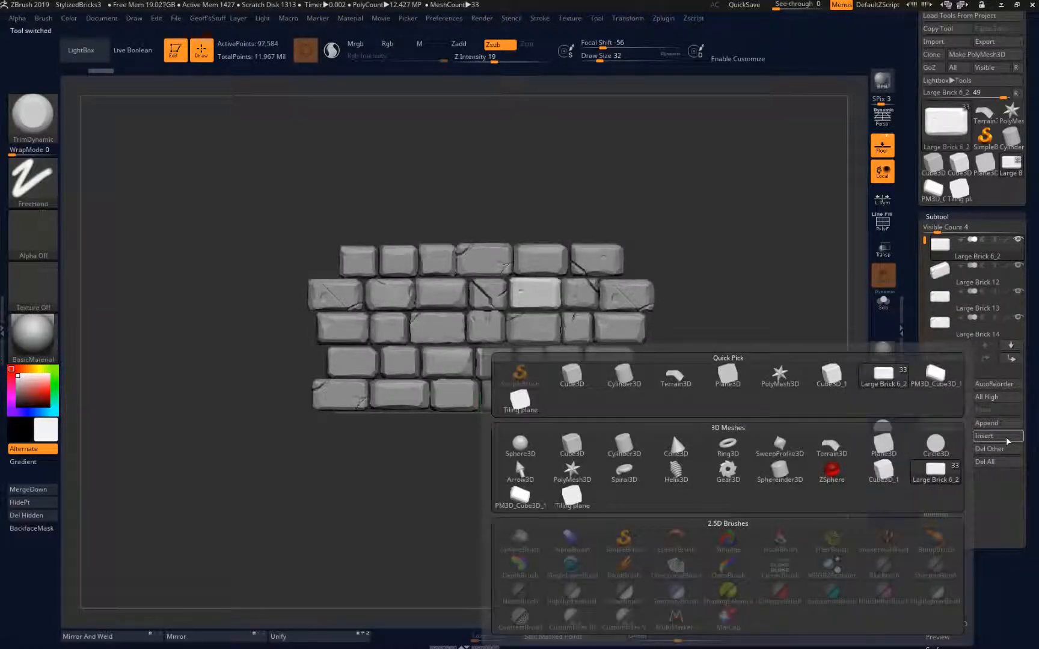
{"action": "key", "text": "ctrl+s"}
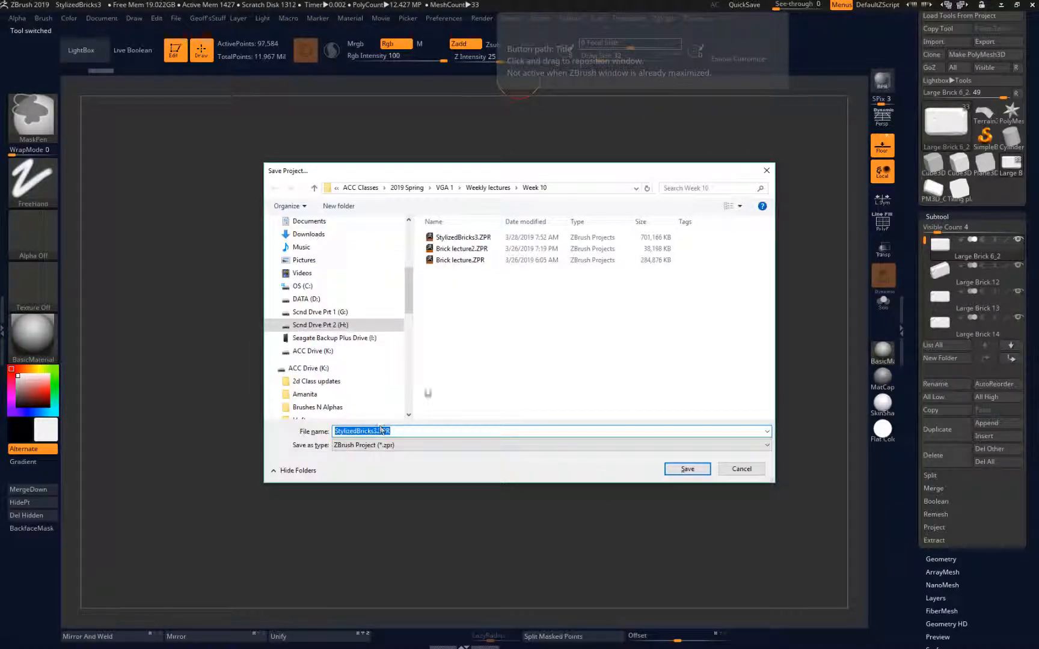
{"action": "left_click", "coordinate": [472, 239]}
{"action": "left_click", "coordinate": [687, 469]}
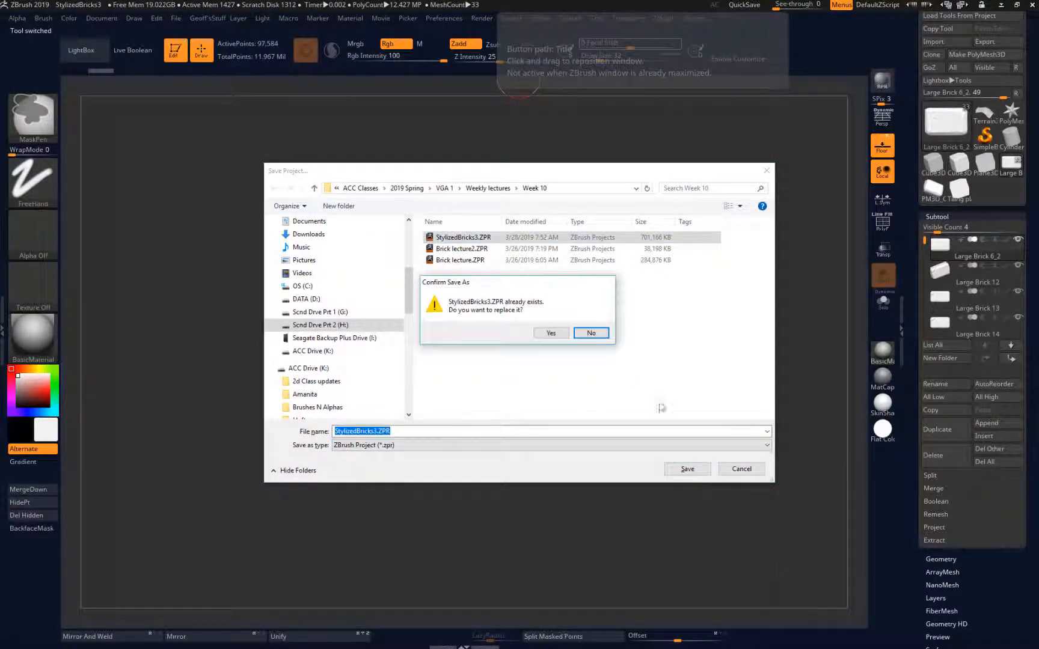
{"action": "left_click", "coordinate": [549, 333]}
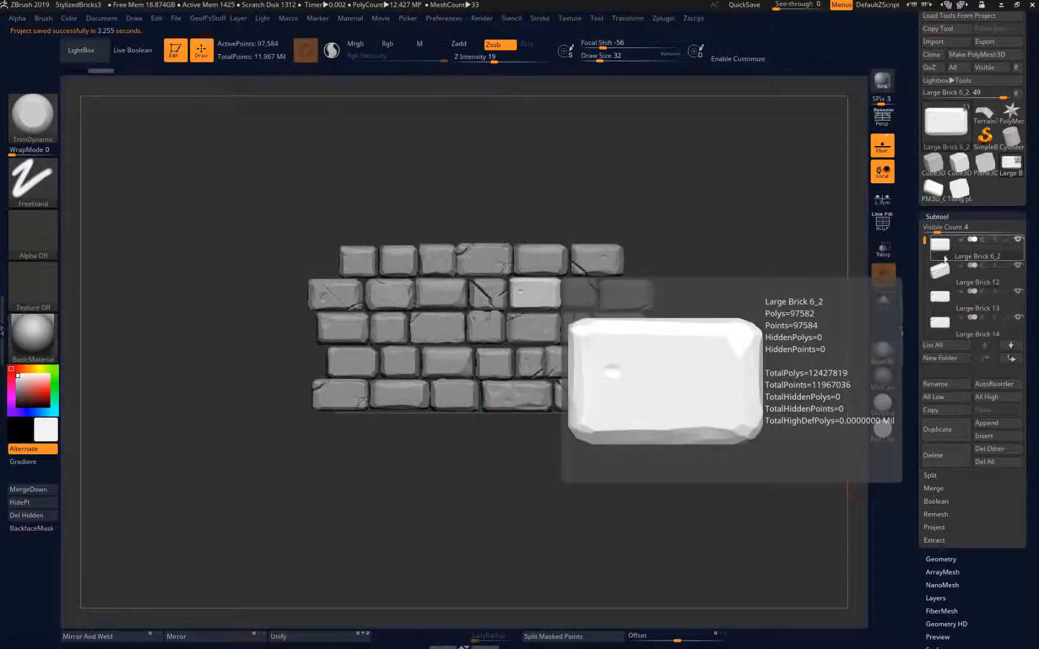
Step: Insert a Plane3D subtool into the brick wall directly beneath Large Brick 6_2
{"action": "left_click", "coordinate": [1001, 438]}
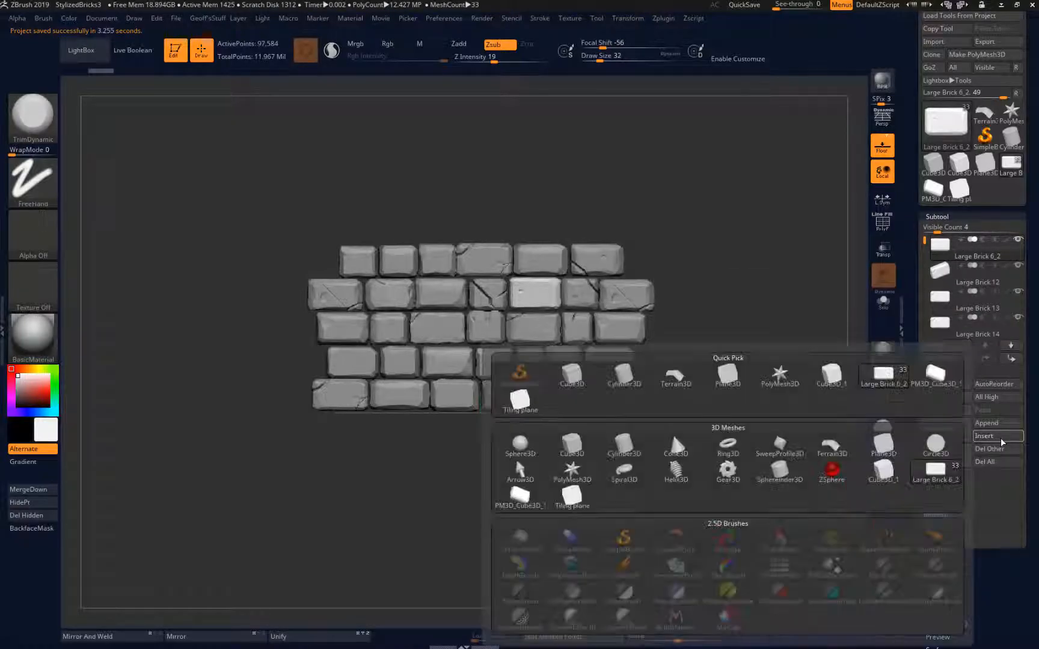
{"action": "left_click", "coordinate": [990, 434]}
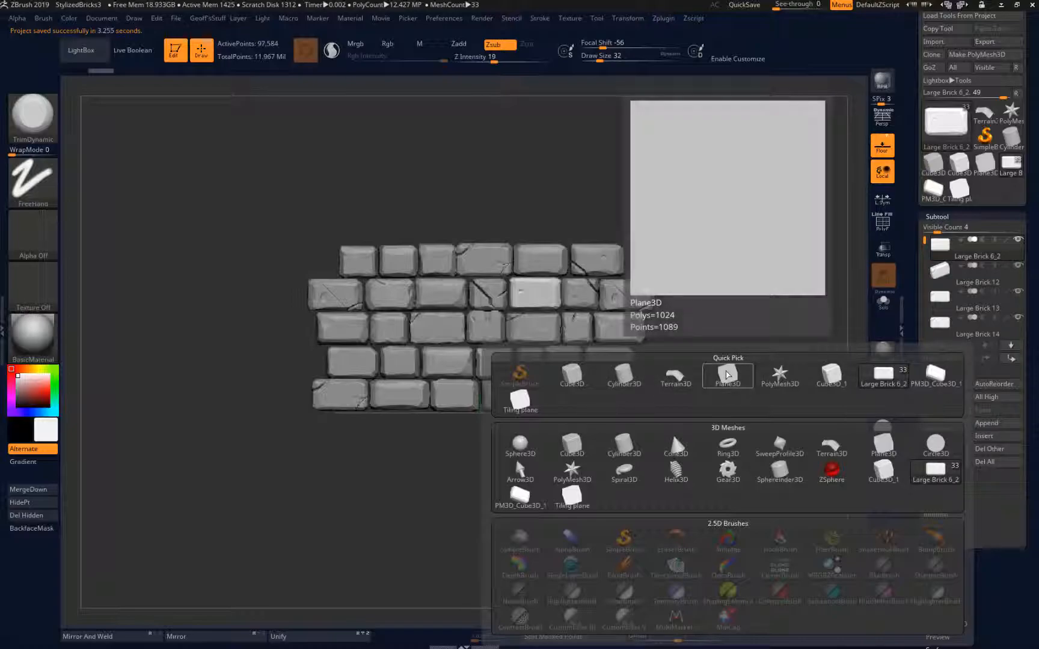
{"action": "left_click", "coordinate": [728, 374]}
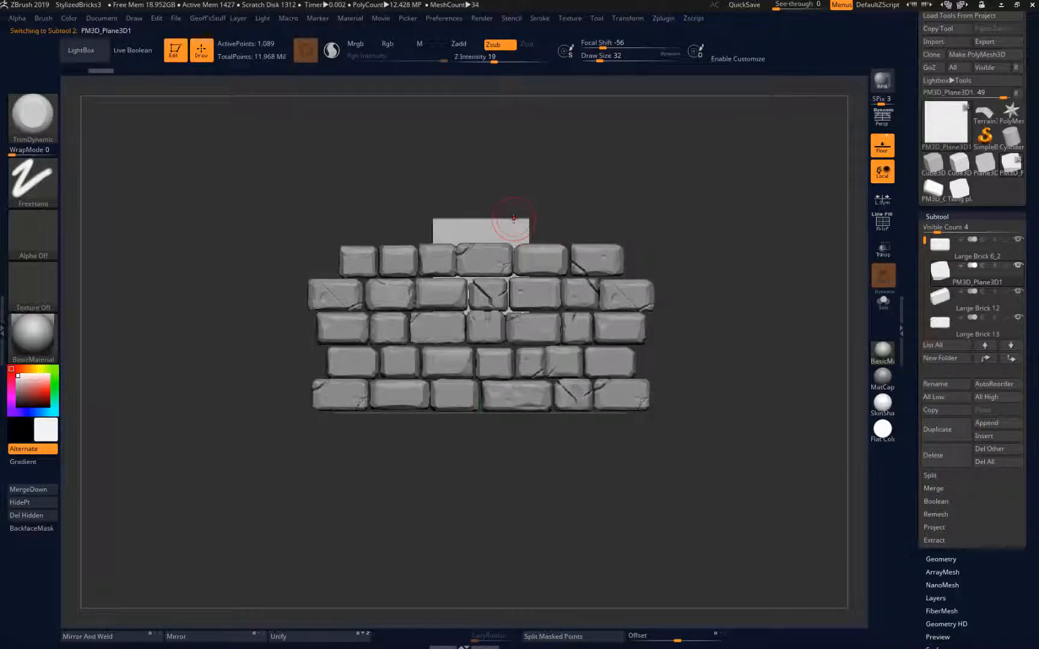
Step: Scale the inserted plane up uniformly about its centre until its lower edge reaches the base of the bottom brick row
{"action": "key", "text": "w"}
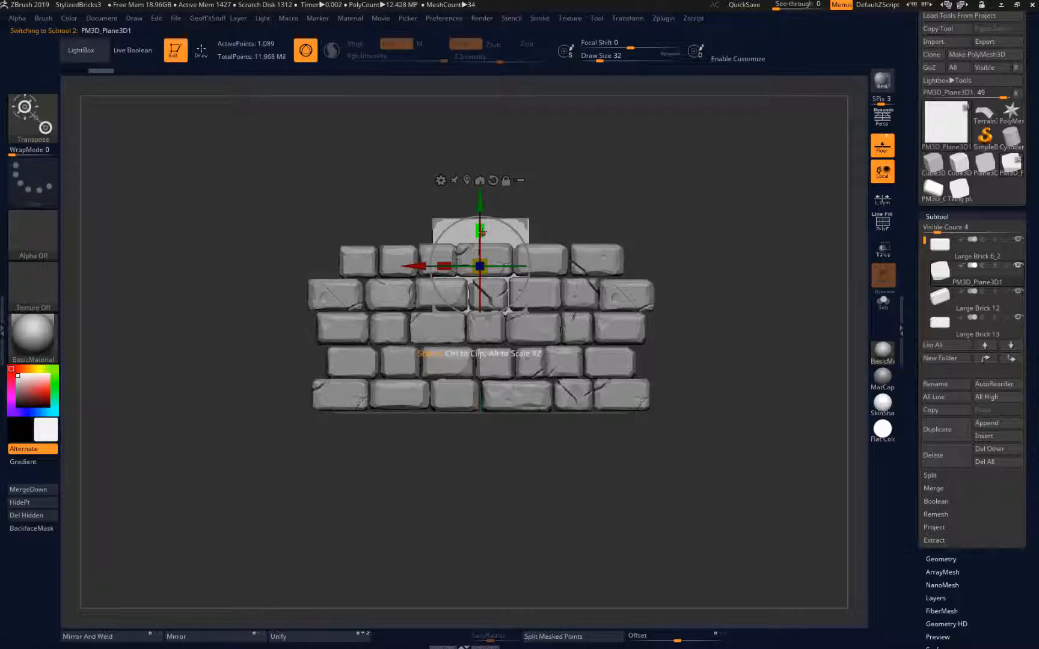
{"action": "left_click", "coordinate": [950, 558]}
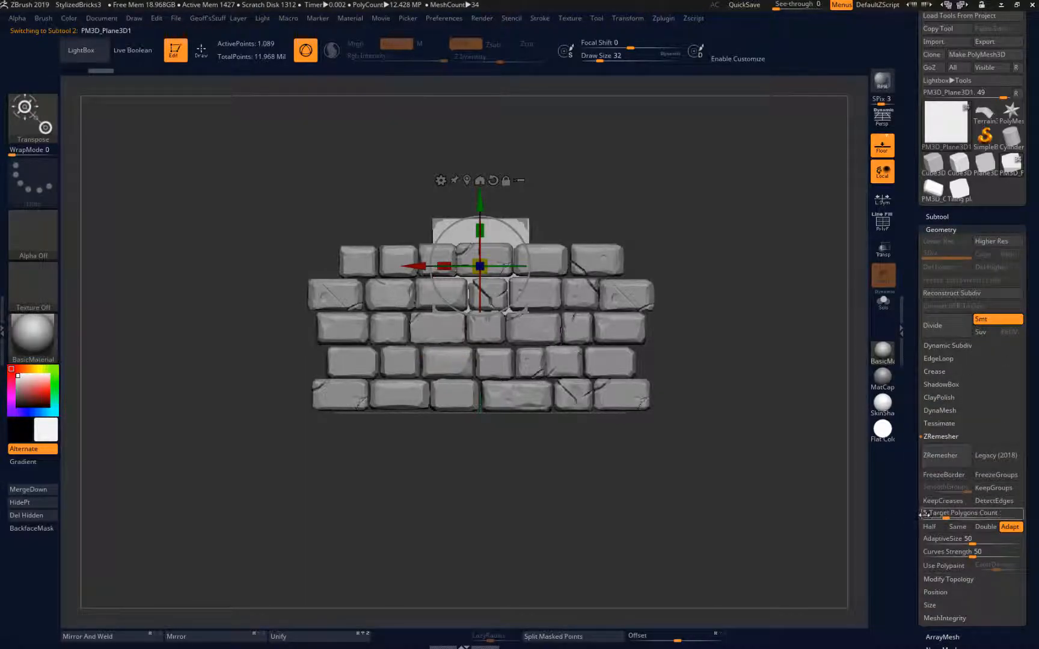
{"action": "left_click", "coordinate": [948, 594]}
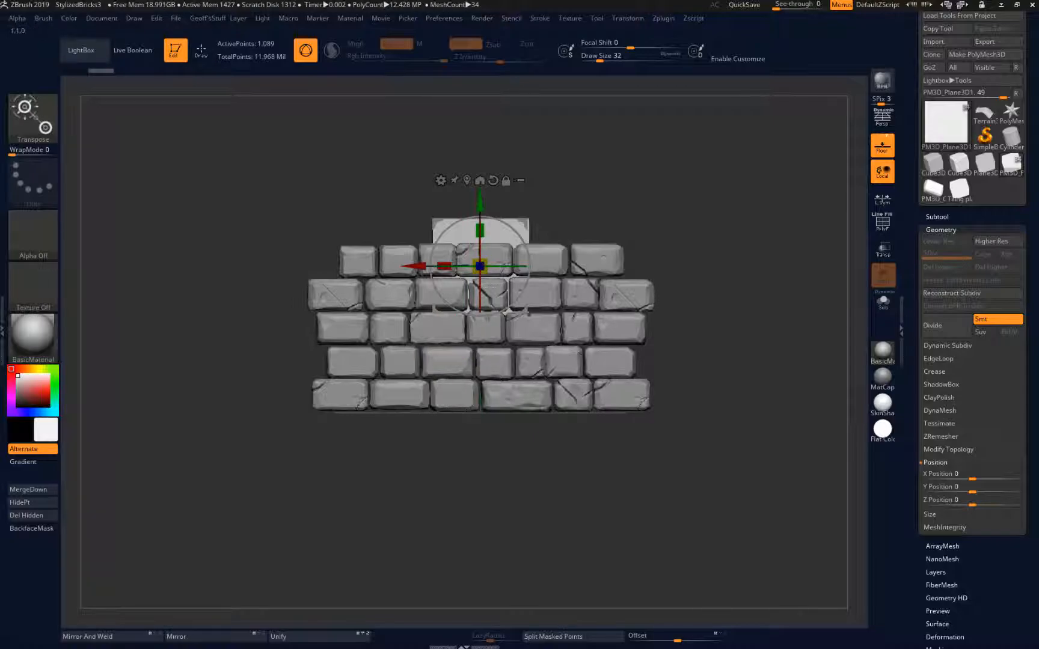
{"action": "left_click_drag", "start_coordinate": [480, 266], "coordinate": [498, 186]}
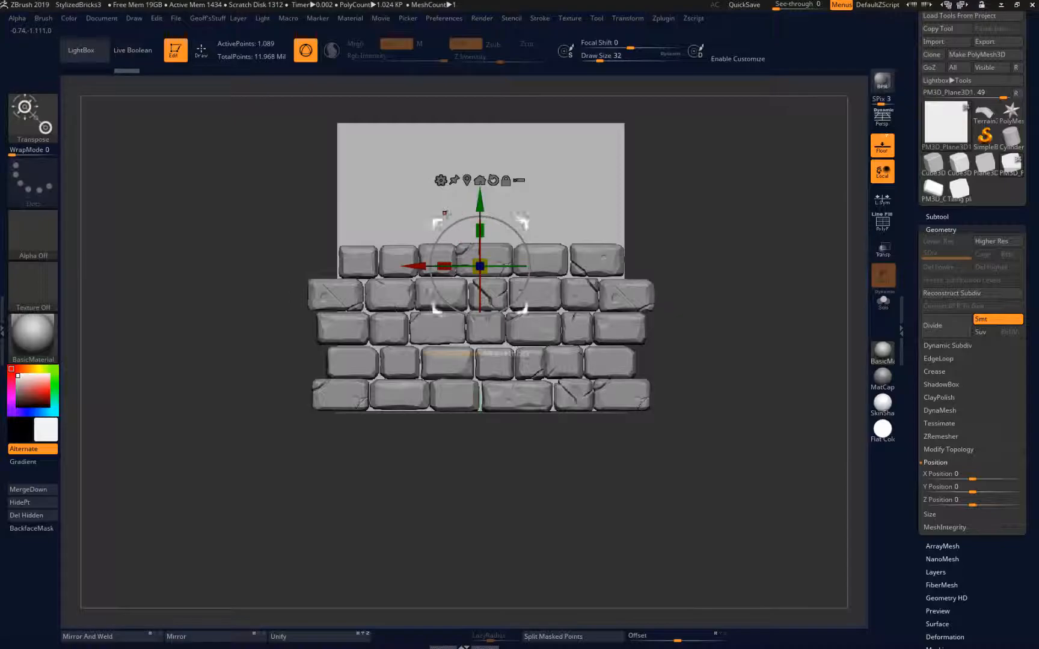
{"action": "left_click_drag", "start_coordinate": [478, 264], "coordinate": [474, 260]}
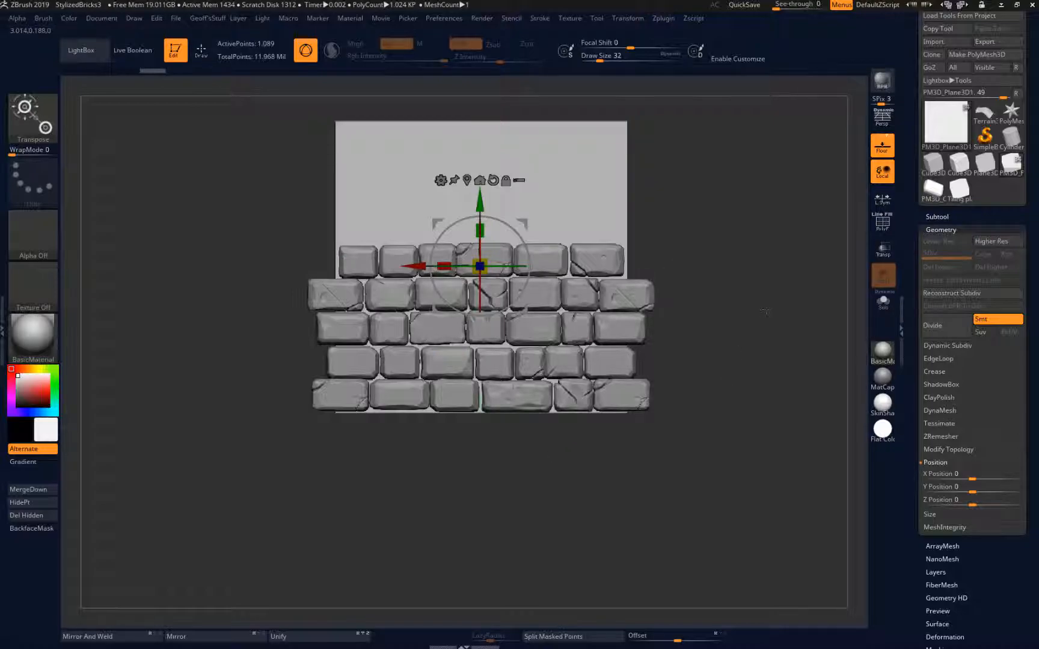
Step: Check the positions of the second row's two end bricks and switch to the TrimDynamic brush in draw mode
{"action": "left_click", "coordinate": [636, 293], "text": "alt"}
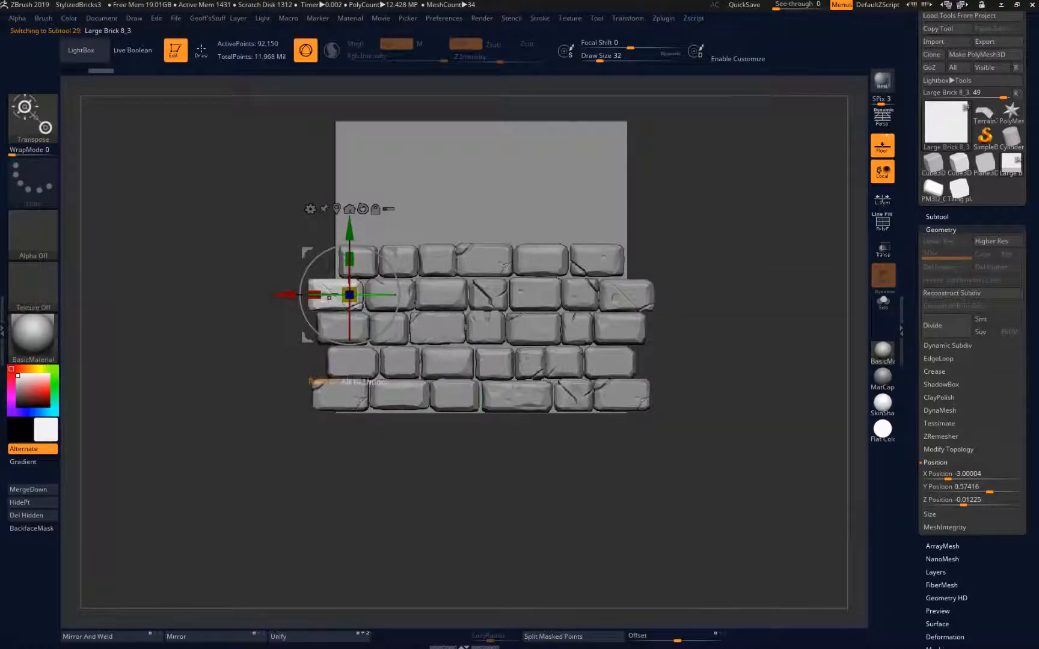
{"action": "left_click", "coordinate": [628, 299], "text": "alt"}
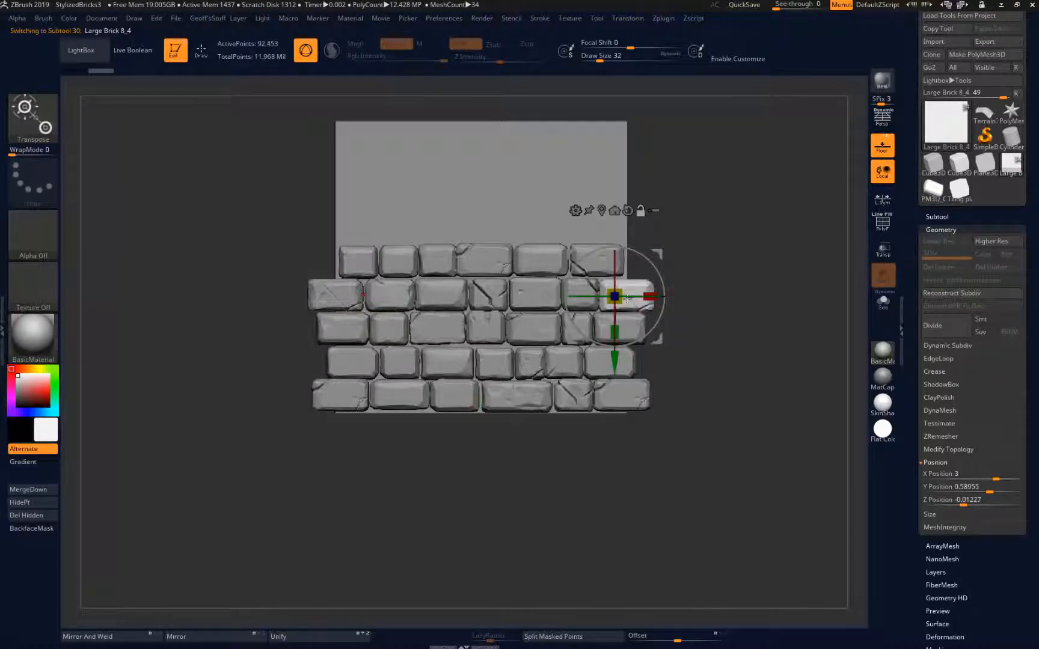
{"action": "key", "text": "q"}
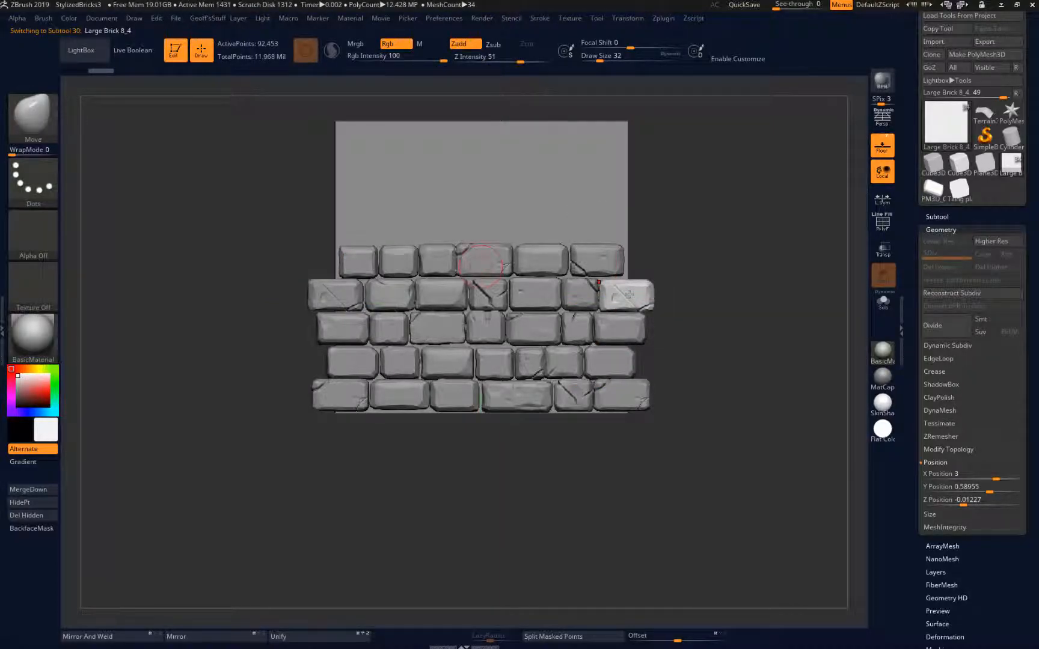
{"action": "key", "text": "b"}
{"action": "key", "text": "t"}
{"action": "key", "text": "d"}
{"action": "left_click_drag", "start_coordinate": [627, 299], "coordinate": [614, 288]}
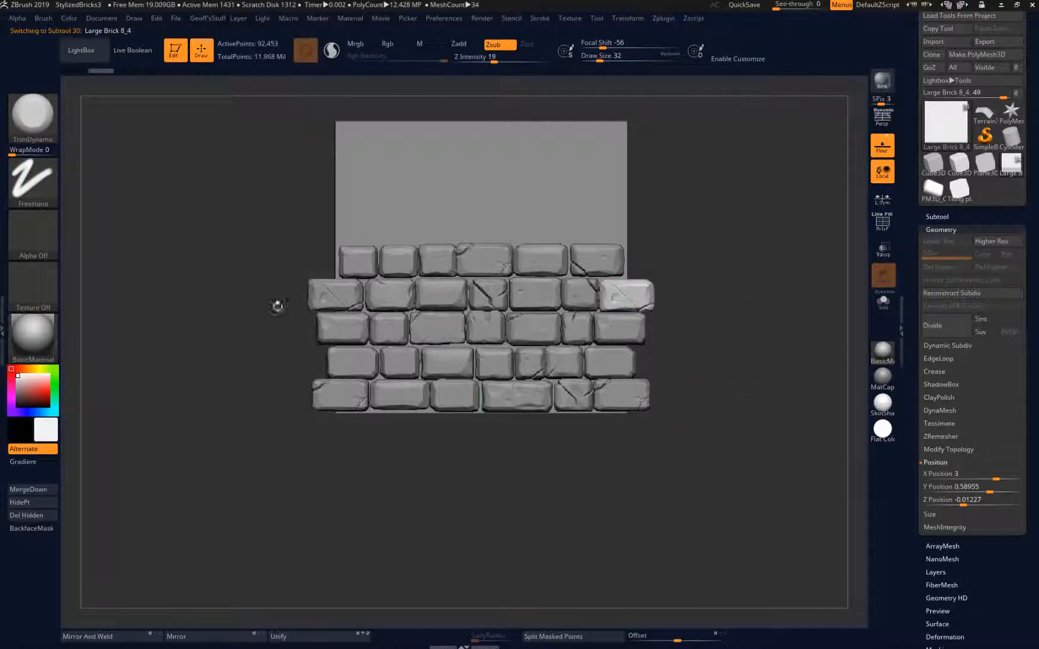
Step: Duplicate the leftmost brick of the second row
{"action": "key", "text": "super"}
{"action": "key", "text": "super"}
{"action": "left_click", "coordinate": [339, 296], "text": "alt"}
{"action": "key", "text": "ctrl+shift"}
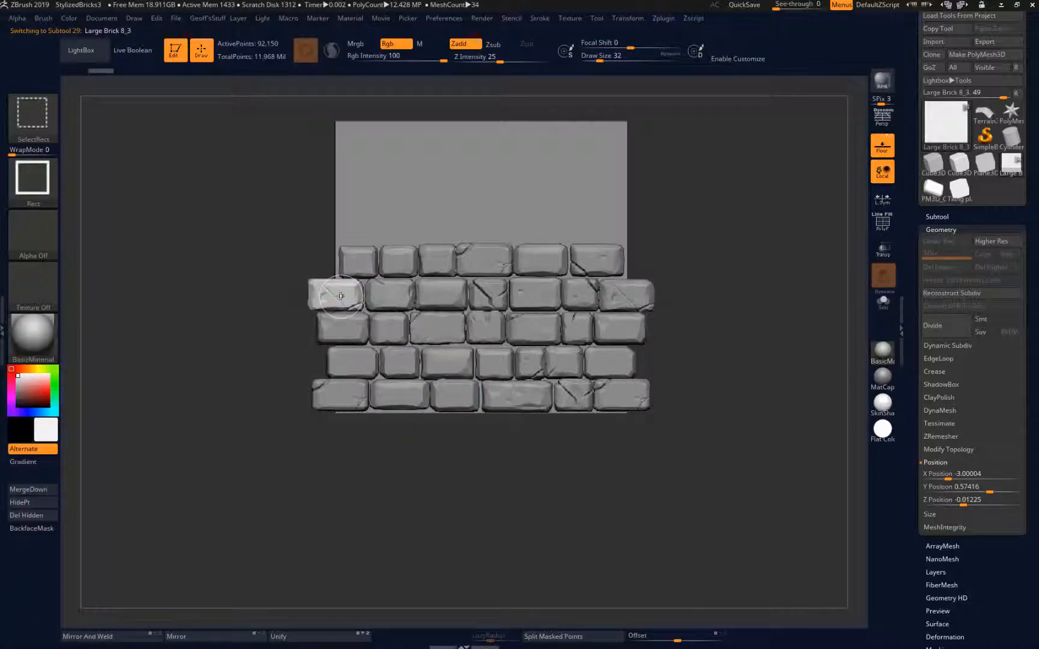
{"action": "left_click", "coordinate": [944, 216]}
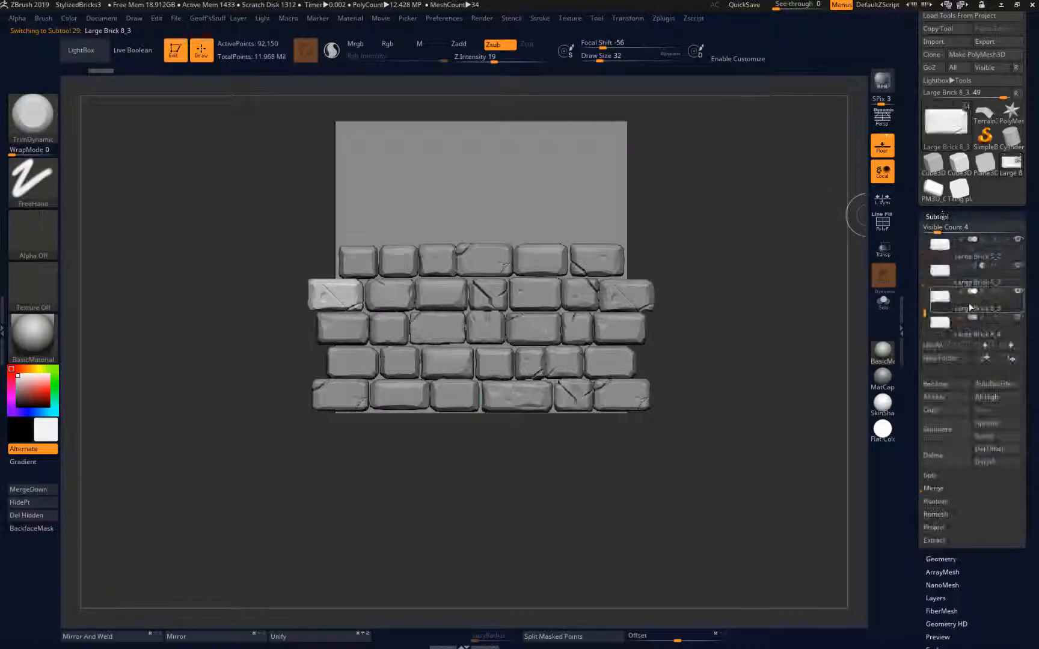
{"action": "key", "text": "ctrl+shift"}
{"action": "left_click", "coordinate": [440, 340], "text": "alt"}
Step: Try moving the duplicate brick straight up above the wall, and undo the move
{"action": "key", "text": "w"}
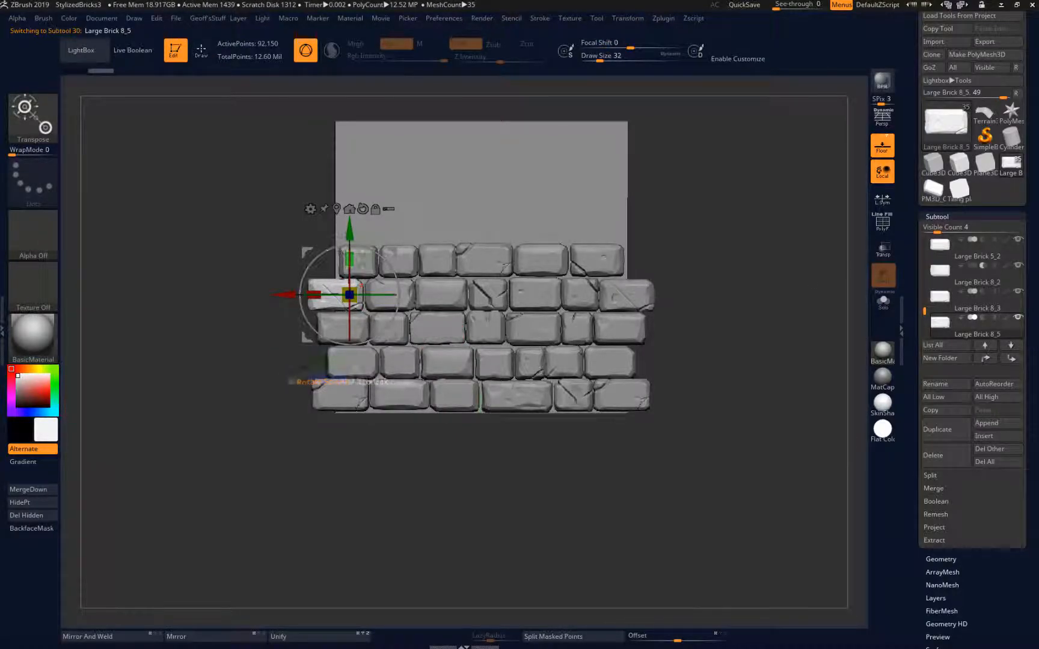
{"action": "left_click_drag", "start_coordinate": [353, 229], "coordinate": [353, 163], "text": "ctrl"}
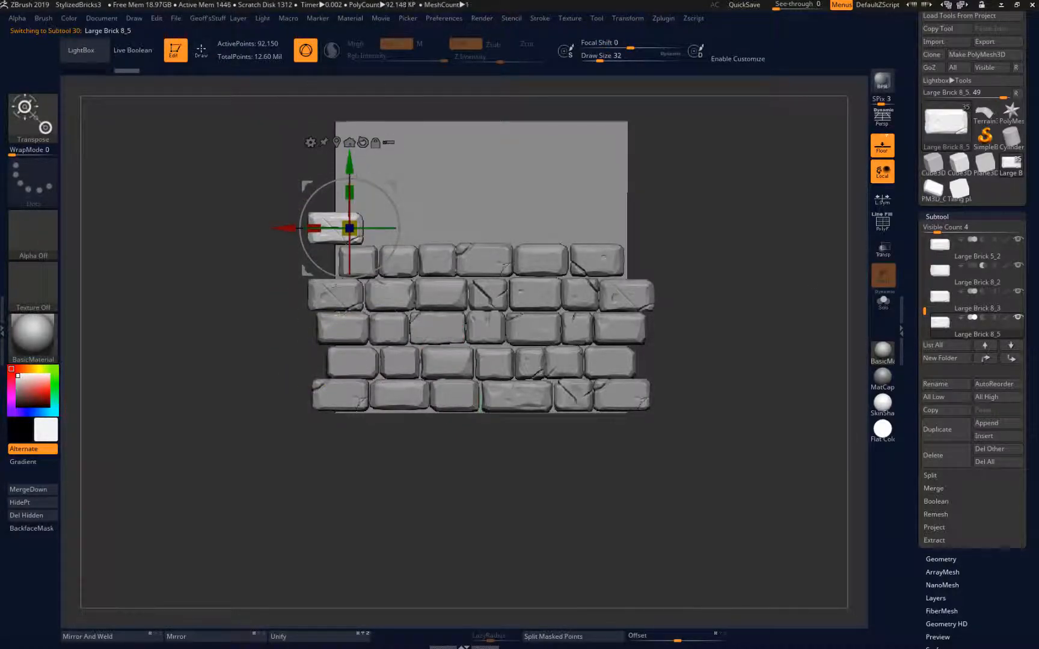
{"action": "key", "text": "ctrl+z"}
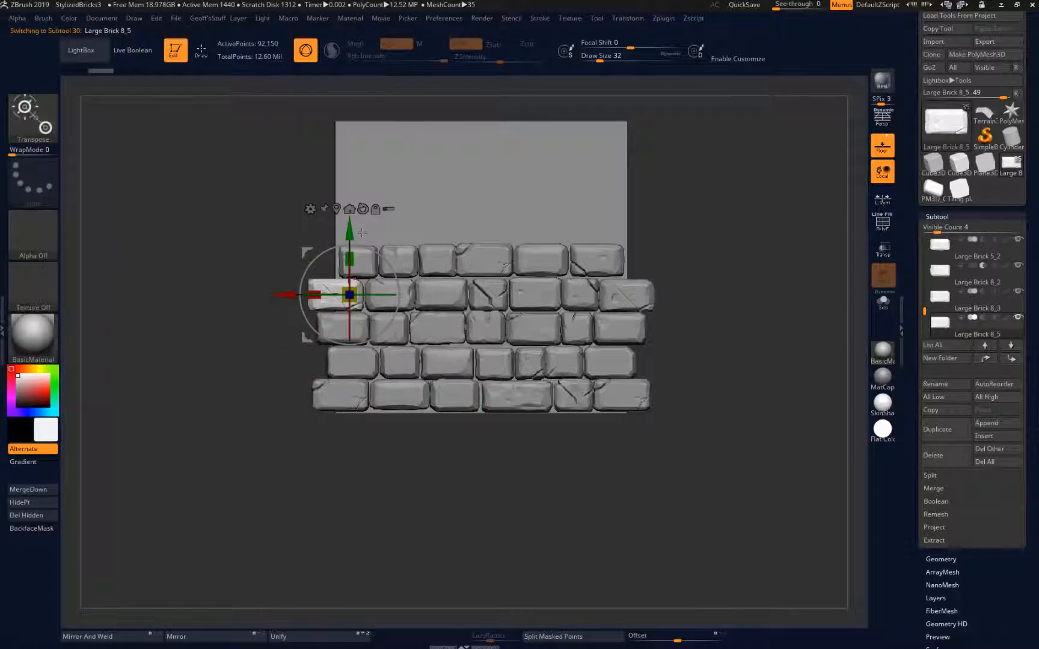
Step: Move the duplicate brick horizontally to the row's opposite end, at an X position of about 3.007
{"action": "left_click", "coordinate": [944, 559]}
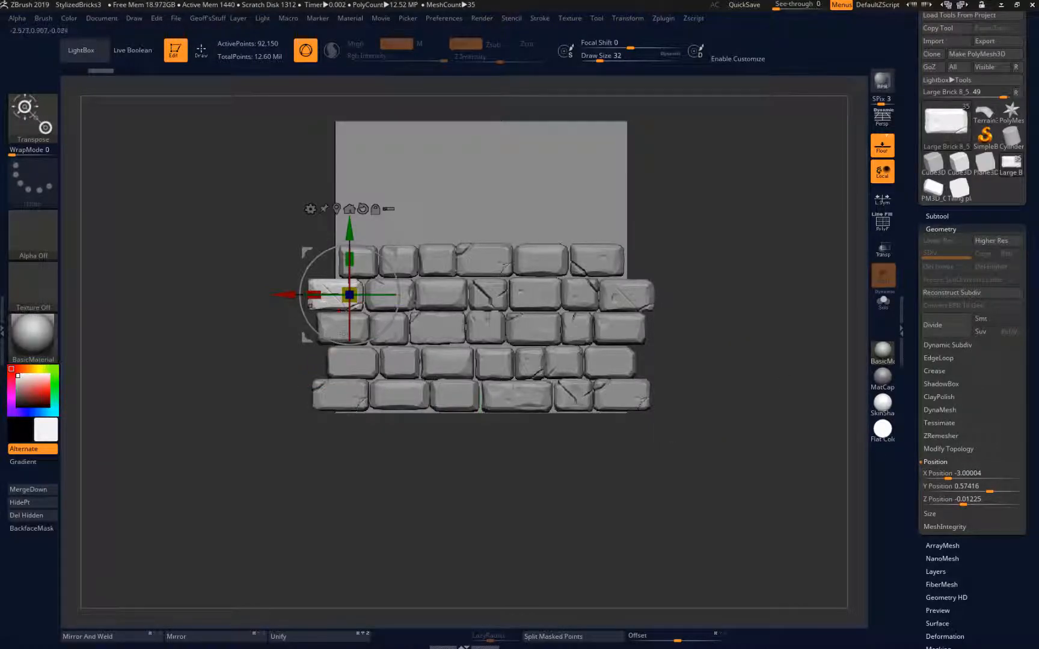
{"action": "left_click_drag", "start_coordinate": [287, 295], "coordinate": [579, 294]}
{"action": "left_click", "coordinate": [965, 473]}
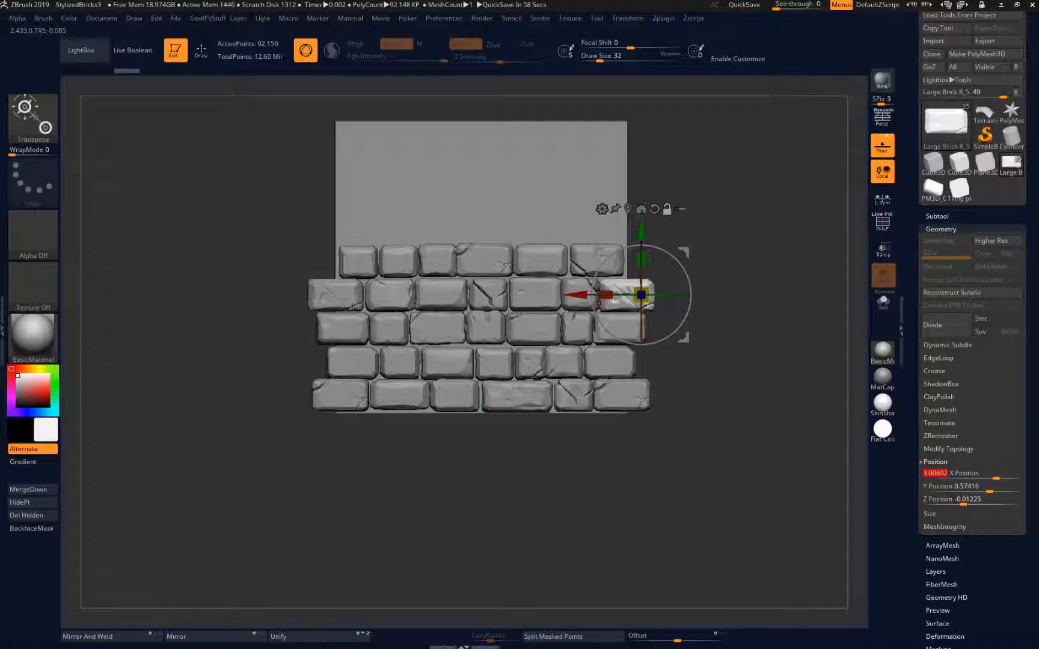
Step: Set the X position of the second row's leftmost brick, Large Brick 8_3, to -3
{"action": "left_click", "coordinate": [337, 296], "text": "alt"}
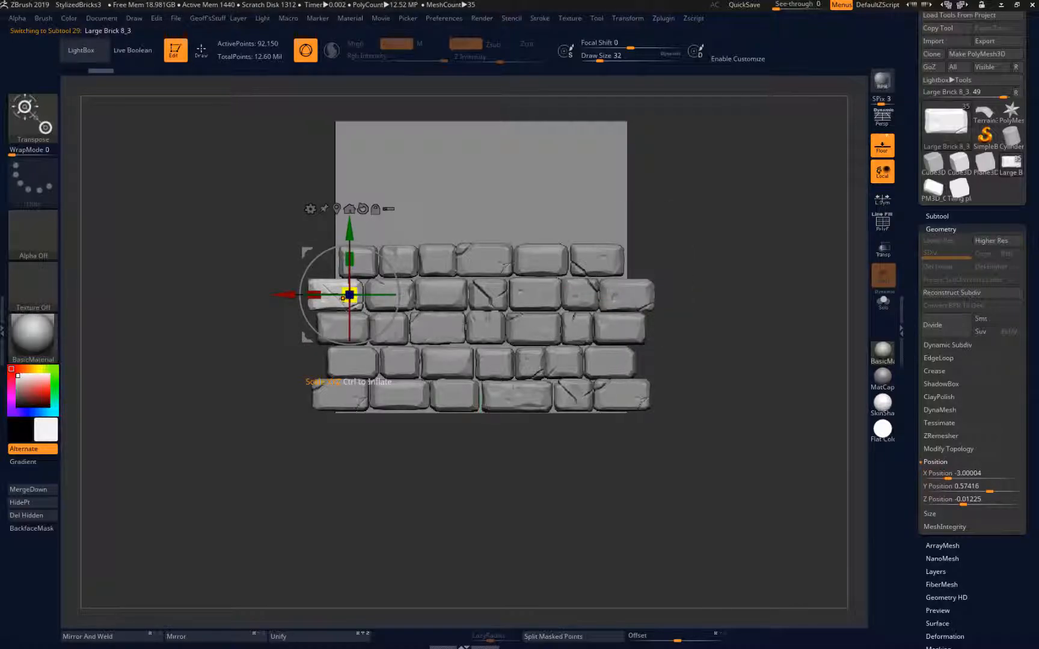
{"action": "left_click", "coordinate": [979, 475]}
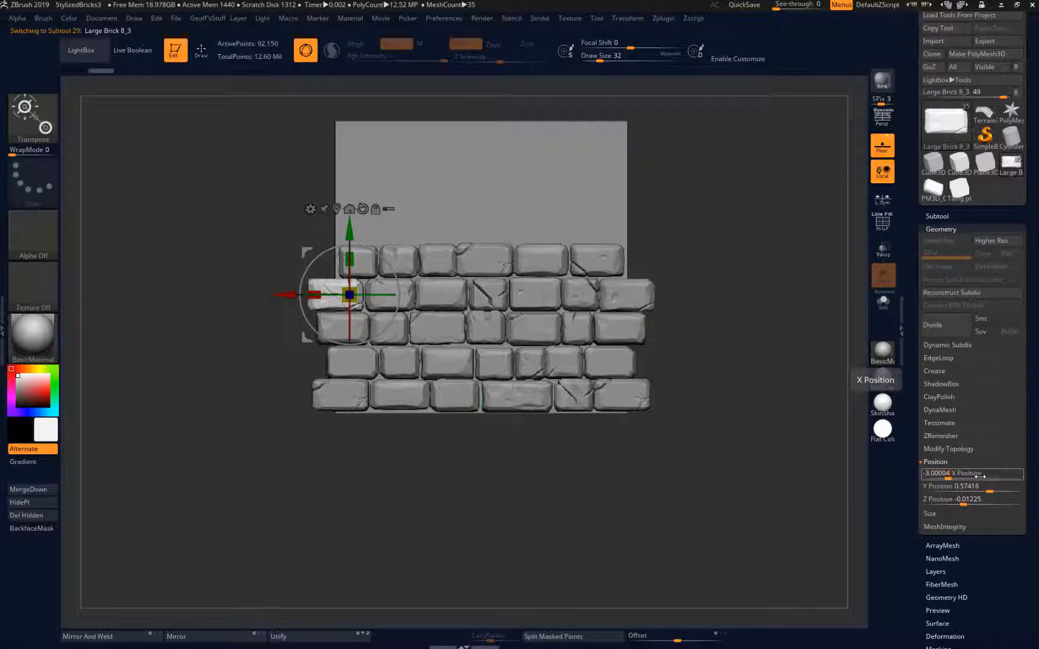
{"action": "left_click", "coordinate": [980, 486]}
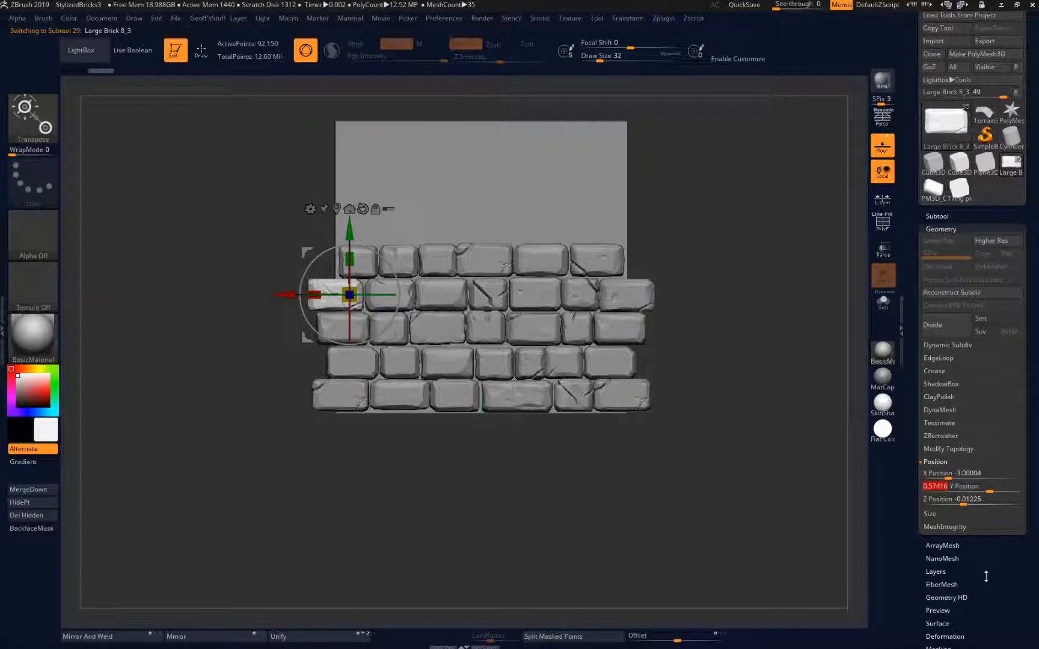
{"action": "left_click", "coordinate": [978, 473]}
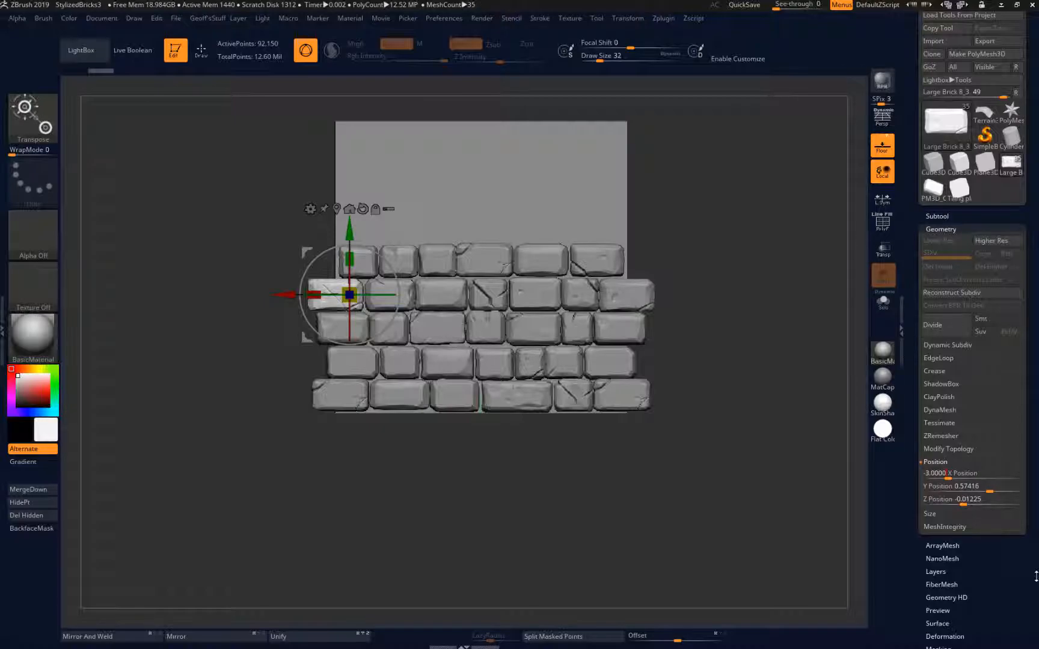
{"action": "key", "text": "BackSpace"}
{"action": "key", "text": "BackSpace"}
{"action": "key", "text": "BackSpace"}
{"action": "key", "text": "BackSpace"}
{"action": "key", "text": "BackSpace"}
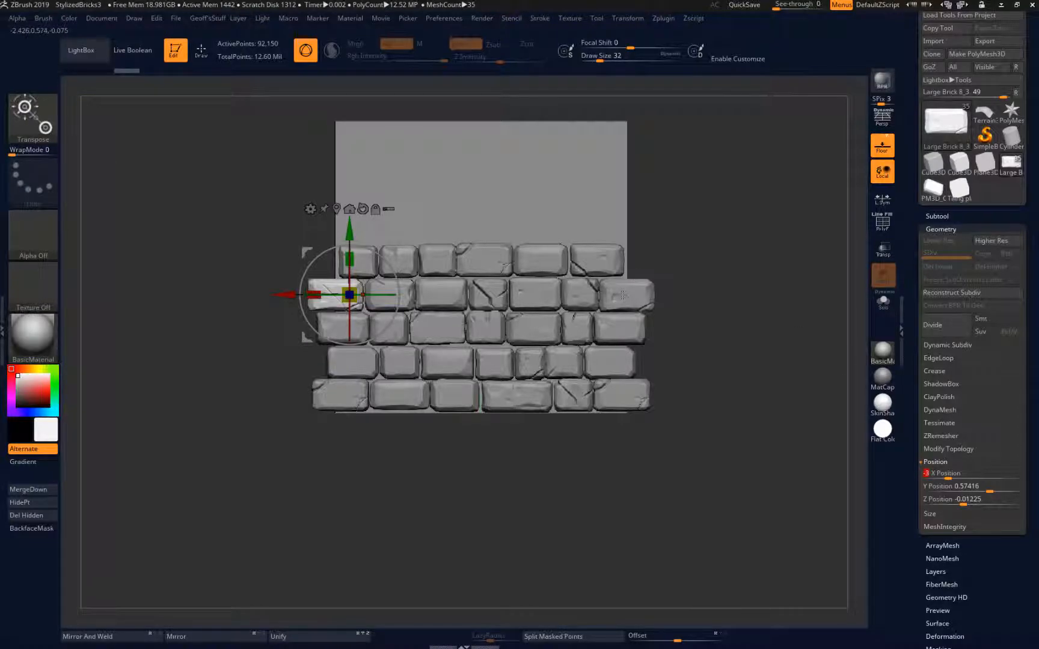
{"action": "key", "text": "Return"}
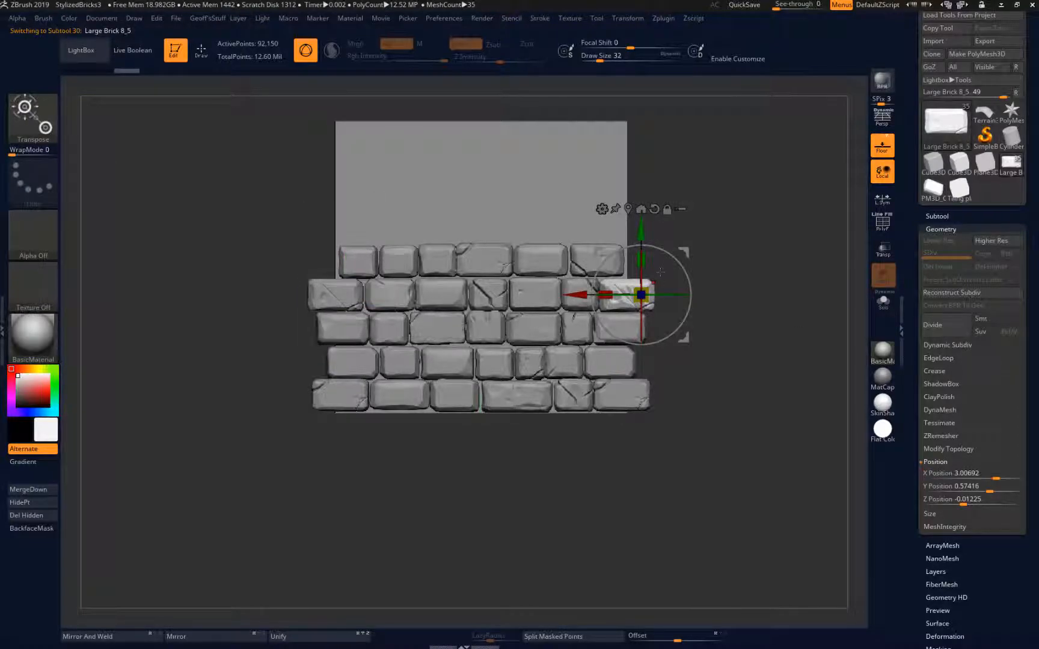
Step: Move the duplicate brick off the wall to expose Large Brick 8_4, check that brick's position, and reselect the duplicate
{"action": "left_click_drag", "start_coordinate": [692, 251], "coordinate": [825, 236]}
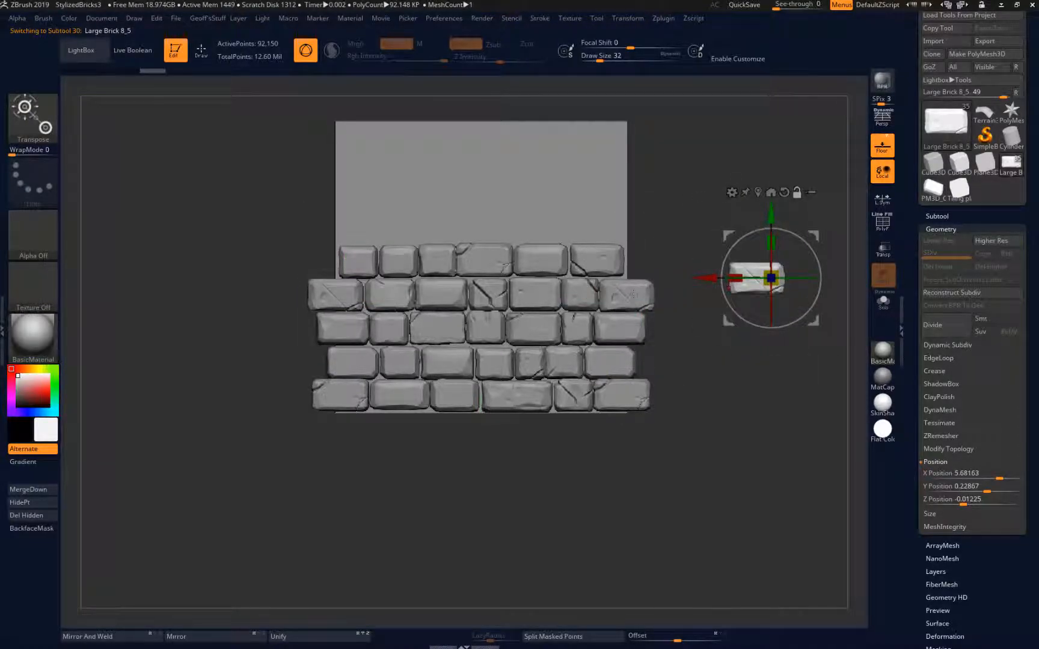
{"action": "left_click", "coordinate": [633, 294], "text": "alt"}
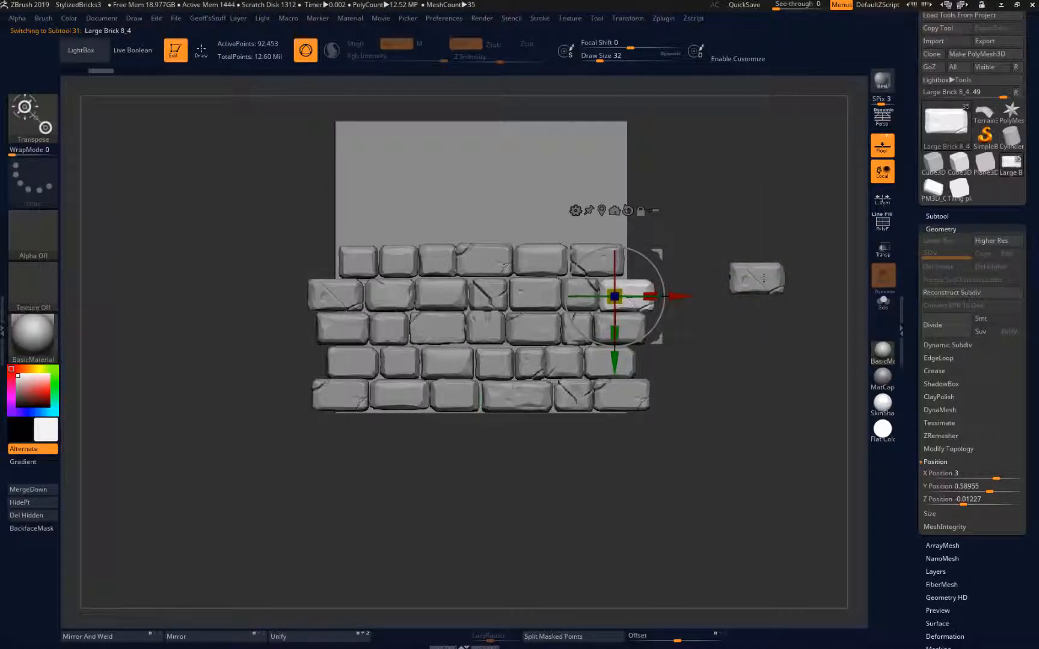
{"action": "left_click", "coordinate": [781, 292], "text": "alt"}
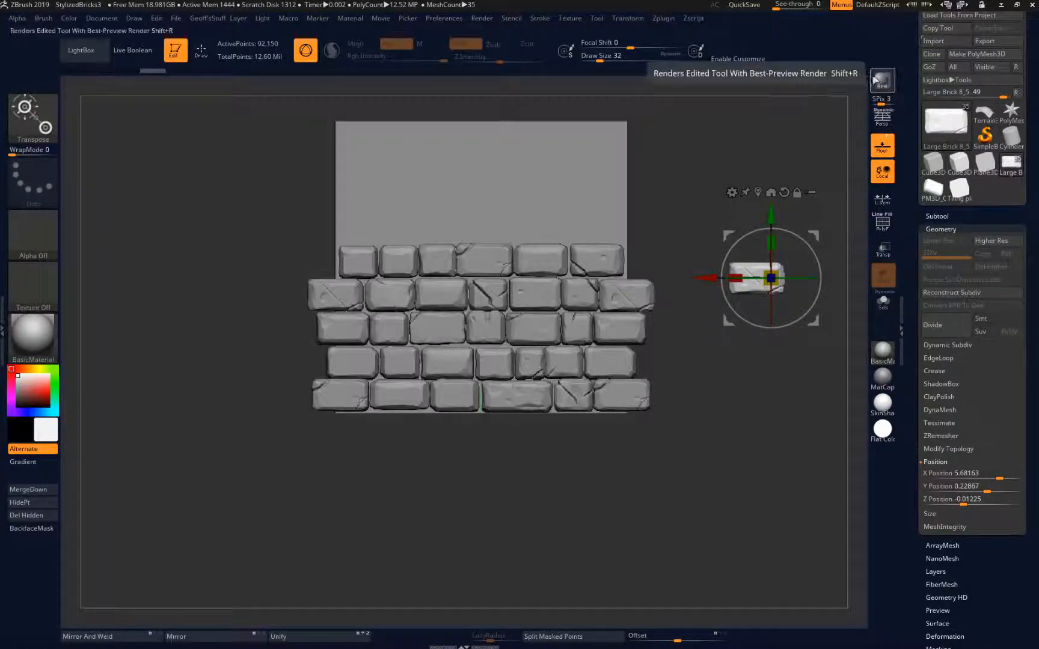
Step: Add the subtool Delete command to the custom interface below BackfaceMask and turn interface customization off
{"action": "left_click", "coordinate": [737, 58]}
{"action": "left_click", "coordinate": [937, 216]}
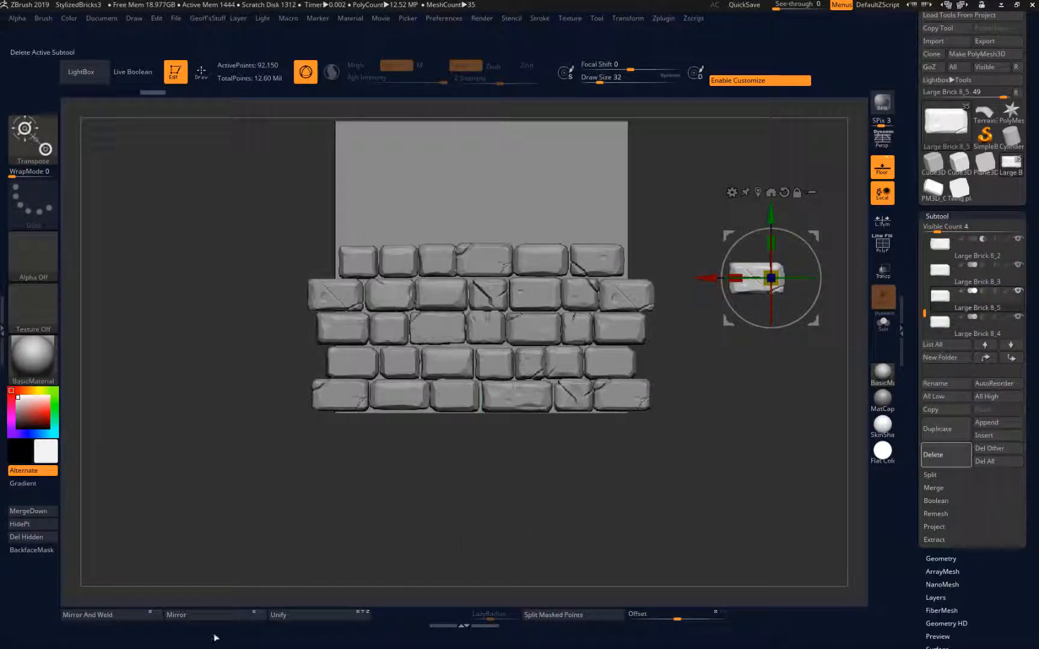
{"action": "mouse_move", "coordinate": [945, 455]}
{"action": "left_mouse_down", "text": "ctrl+alt"}
{"action": "mouse_move", "coordinate": [807, 494]}
{"action": "mouse_move", "coordinate": [86, 587]}
{"action": "mouse_move", "coordinate": [20, 569]}
{"action": "left_mouse_up", "text": "ctrl+alt"}
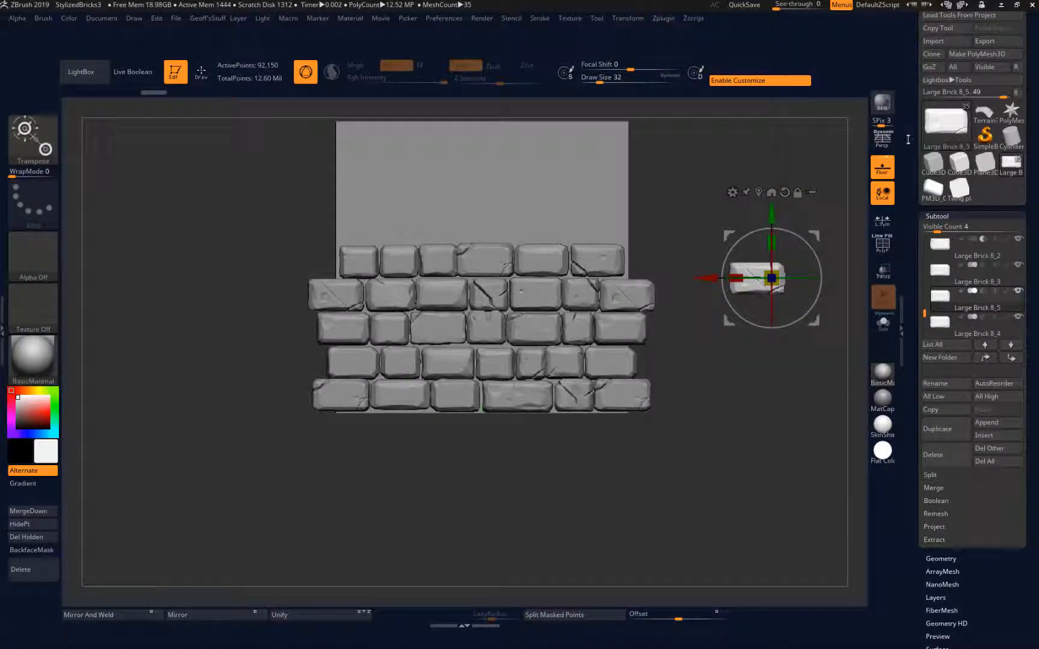
{"action": "key", "text": "ctrl+shift+i"}
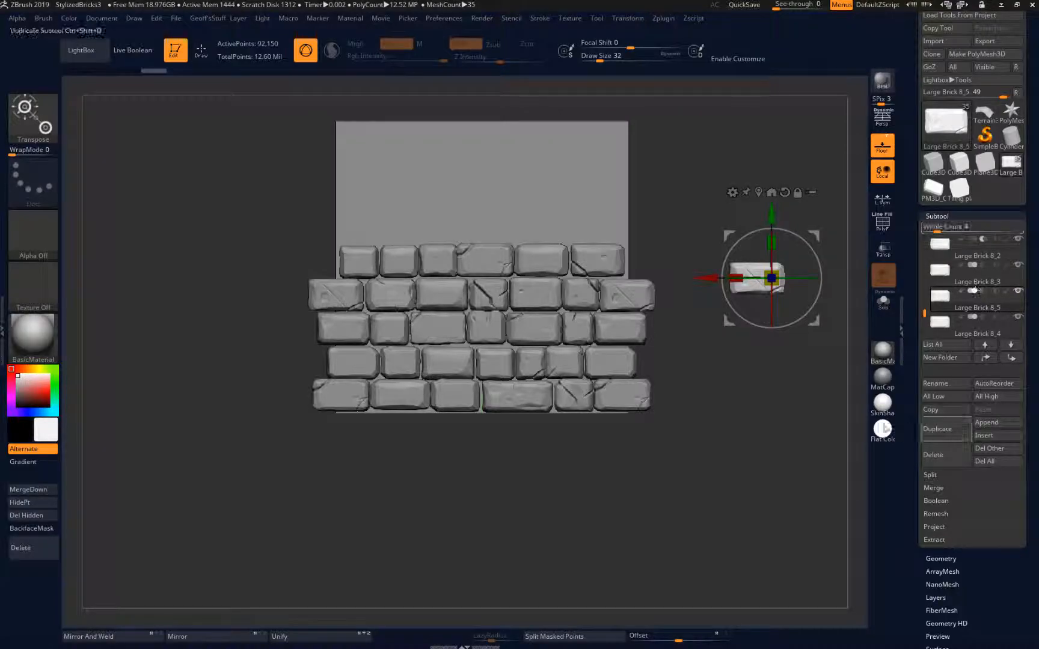
Step: Delete the duplicate brick Large Brick 8_5 and confirm the deletion
{"action": "left_click", "coordinate": [33, 548]}
{"action": "left_click", "coordinate": [114, 572]}
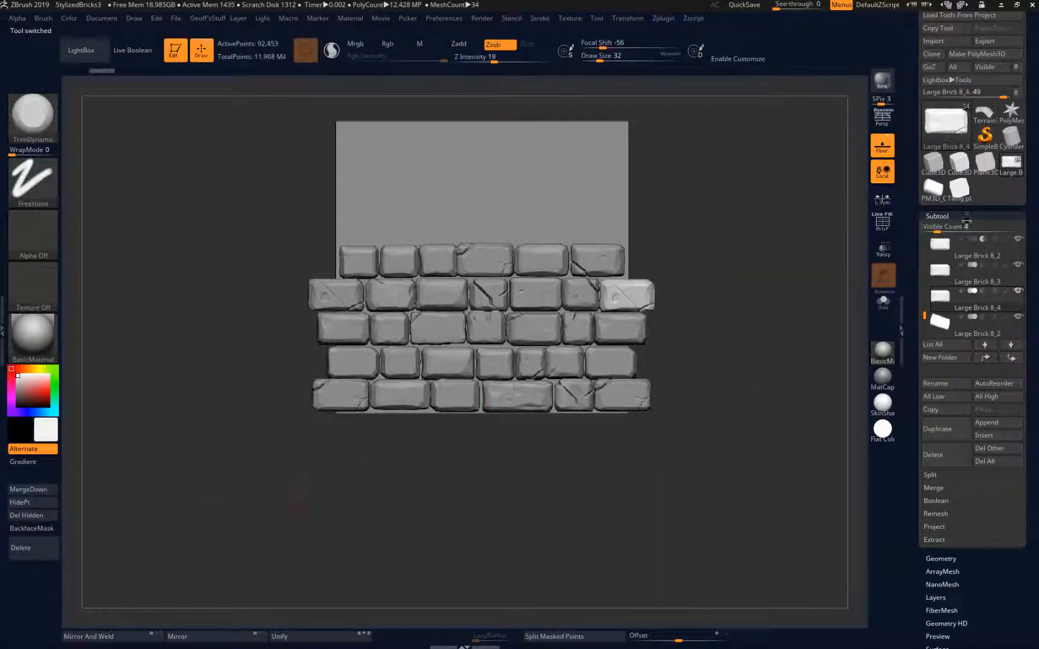
Step: Compare the geometry position values of the second row's two end bricks, Large Brick 8_3 and Large Brick 8_4
{"action": "left_click", "coordinate": [340, 292], "text": "alt"}
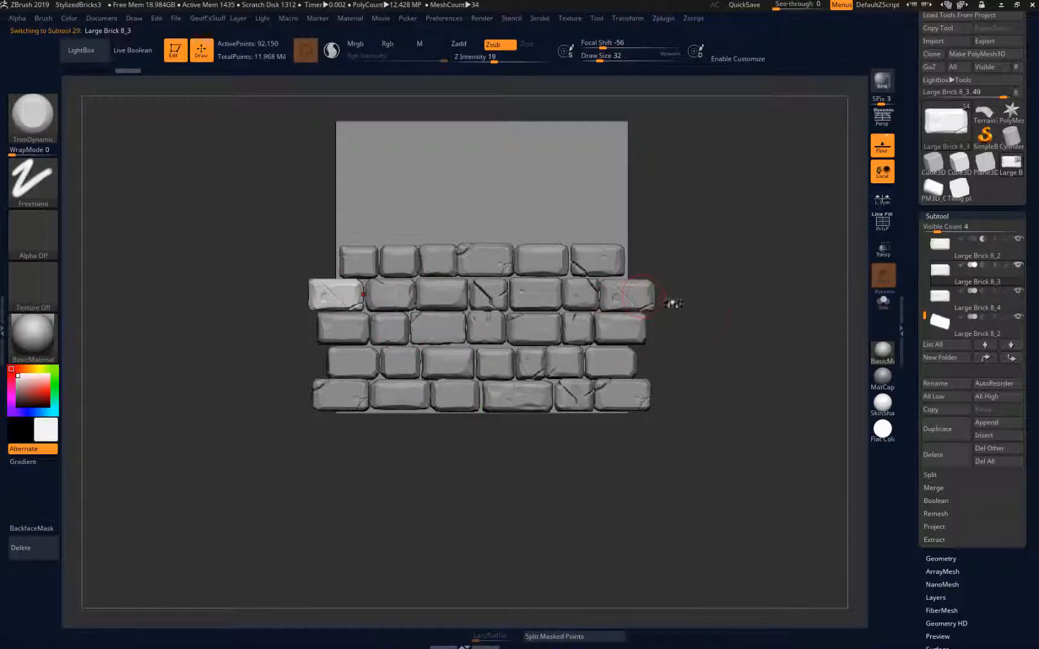
{"action": "left_click", "coordinate": [941, 559]}
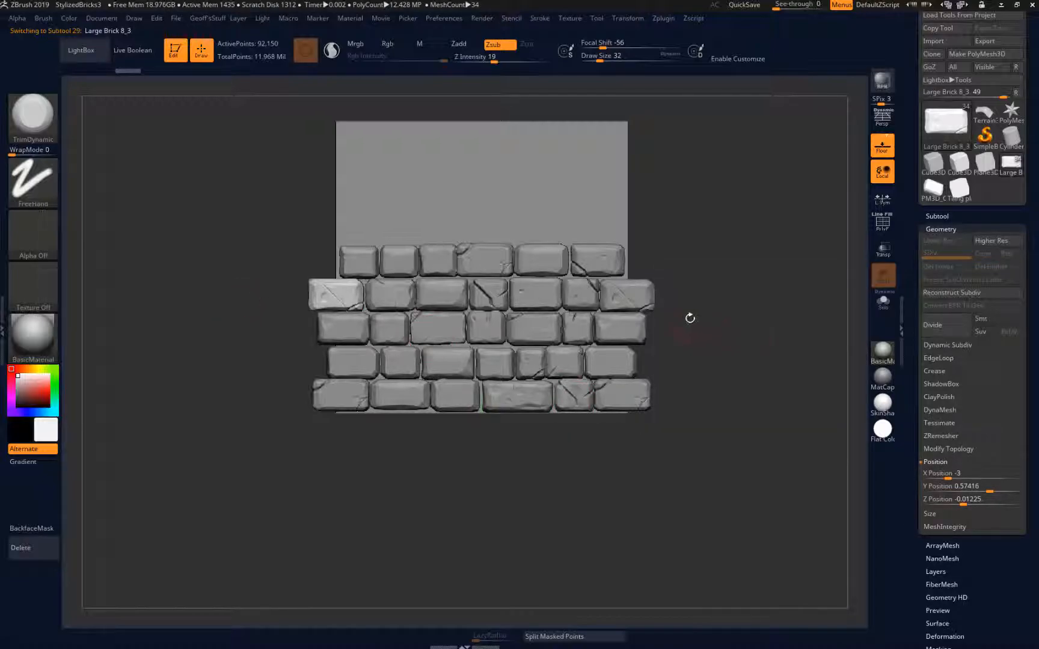
{"action": "left_click", "coordinate": [635, 295], "text": "alt"}
{"action": "left_click", "coordinate": [322, 295], "text": "alt"}
{"action": "left_click", "coordinate": [634, 288], "text": "alt"}
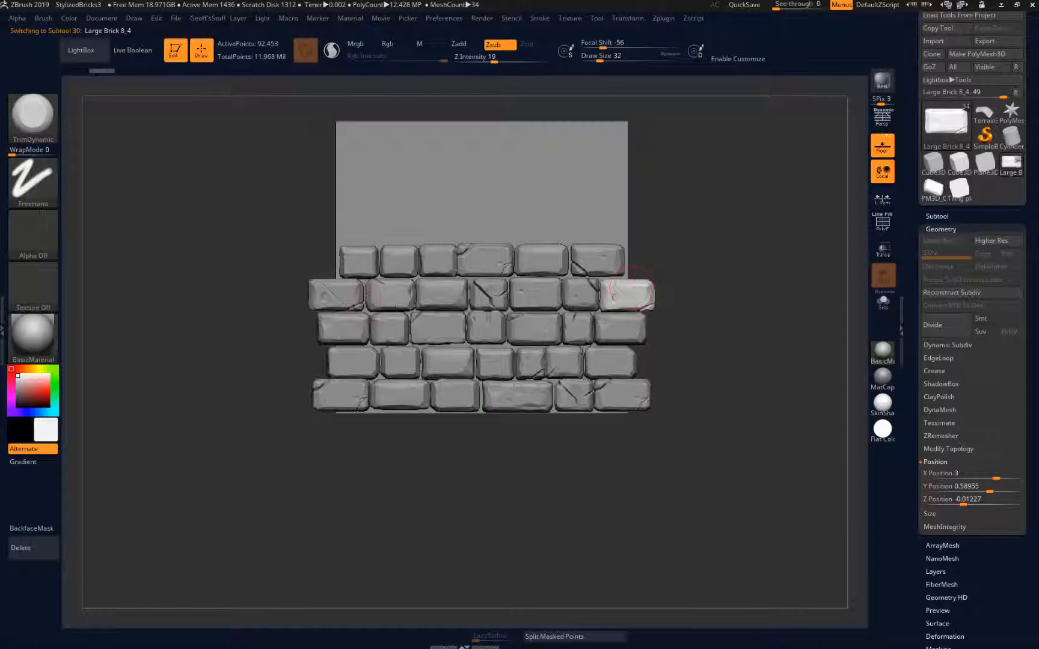
Step: Examine the geometry positions of the bricks in the top row and of the end bricks in the second row
{"action": "left_click", "coordinate": [341, 294], "text": "alt"}
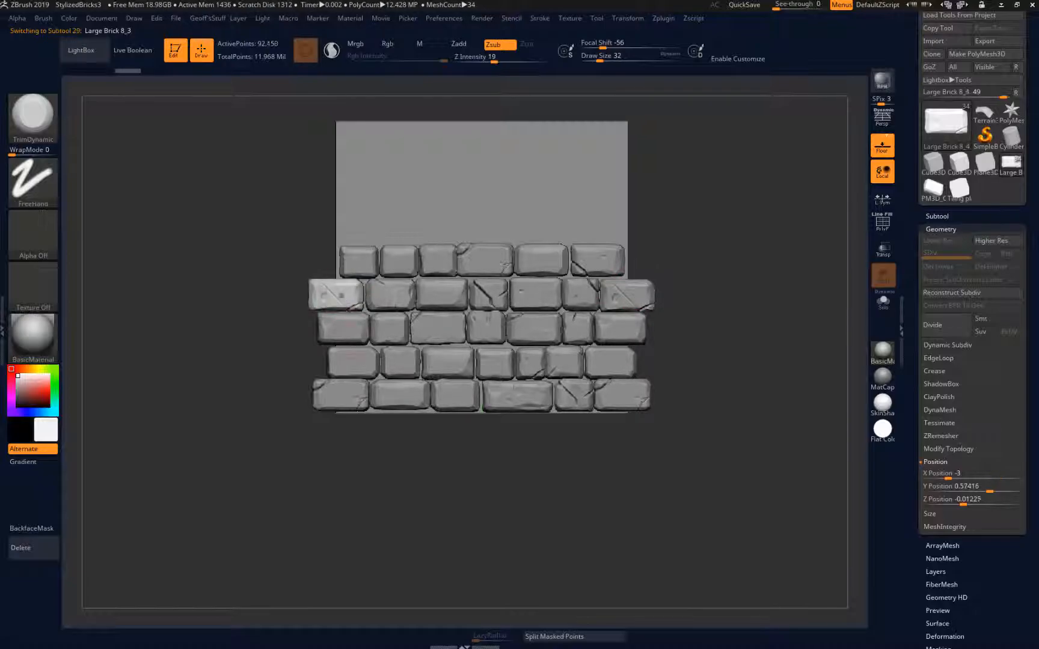
{"action": "left_click", "coordinate": [352, 331], "text": "alt"}
{"action": "left_click", "coordinate": [390, 328], "text": "alt"}
{"action": "left_click", "coordinate": [394, 298], "text": "alt"}
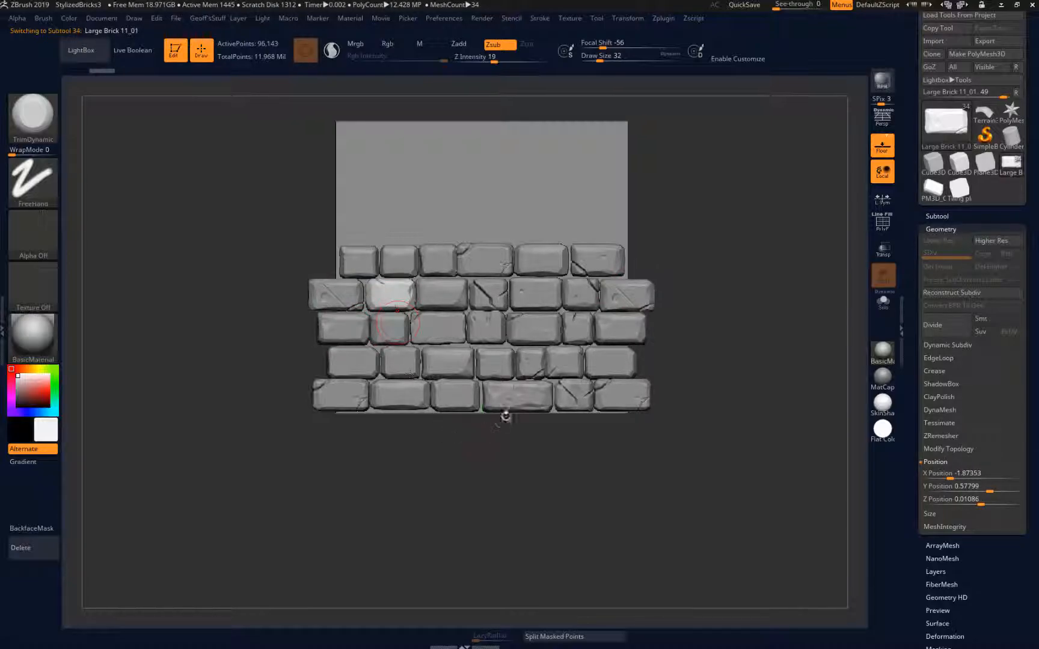
{"action": "left_click", "coordinate": [625, 294], "text": "alt"}
{"action": "left_click", "coordinate": [597, 260], "text": "alt"}
{"action": "left_click", "coordinate": [540, 259], "text": "alt"}
{"action": "left_click", "coordinate": [480, 260], "text": "alt"}
{"action": "left_click", "coordinate": [437, 260], "text": "alt"}
{"action": "left_click", "coordinate": [399, 260], "text": "alt"}
{"action": "left_click", "coordinate": [358, 260], "text": "alt"}
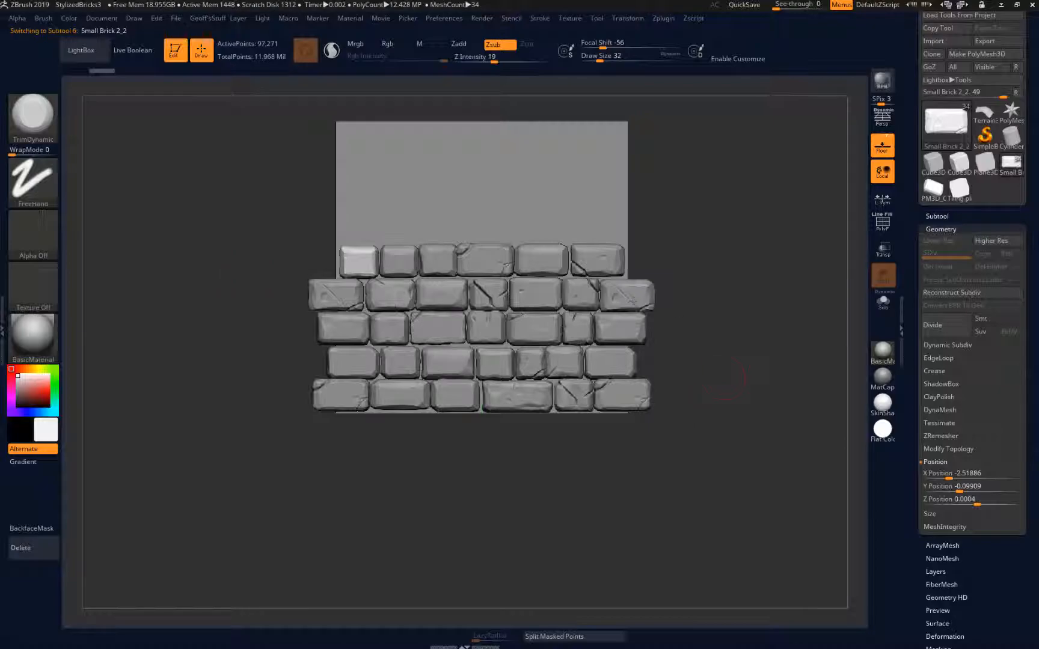
Step: Compare the geometry position values of the paired end bricks in the third, fourth and bottom rows, and inspect the bottom row's inner bricks
{"action": "left_click", "coordinate": [351, 331], "text": "alt"}
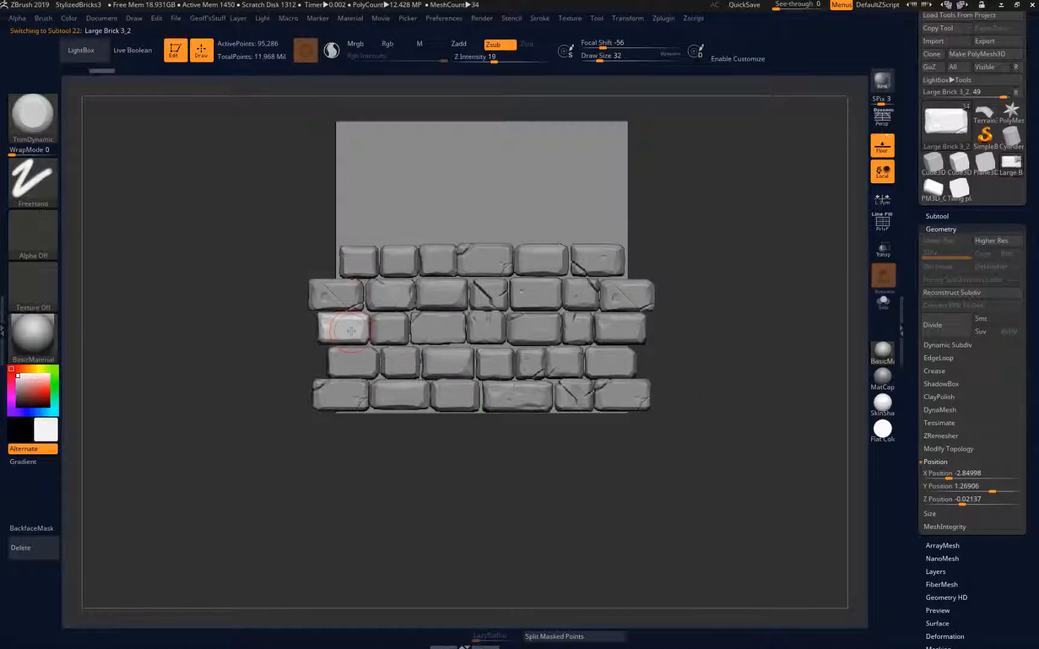
{"action": "left_click", "coordinate": [620, 327], "text": "alt"}
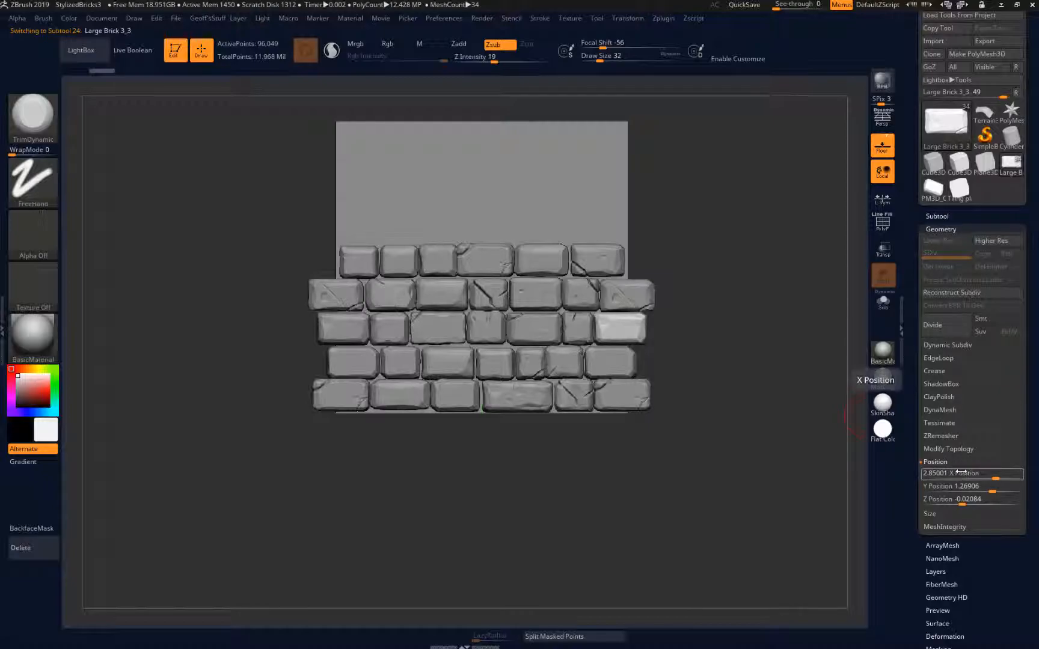
{"action": "left_click", "coordinate": [615, 361], "text": "alt"}
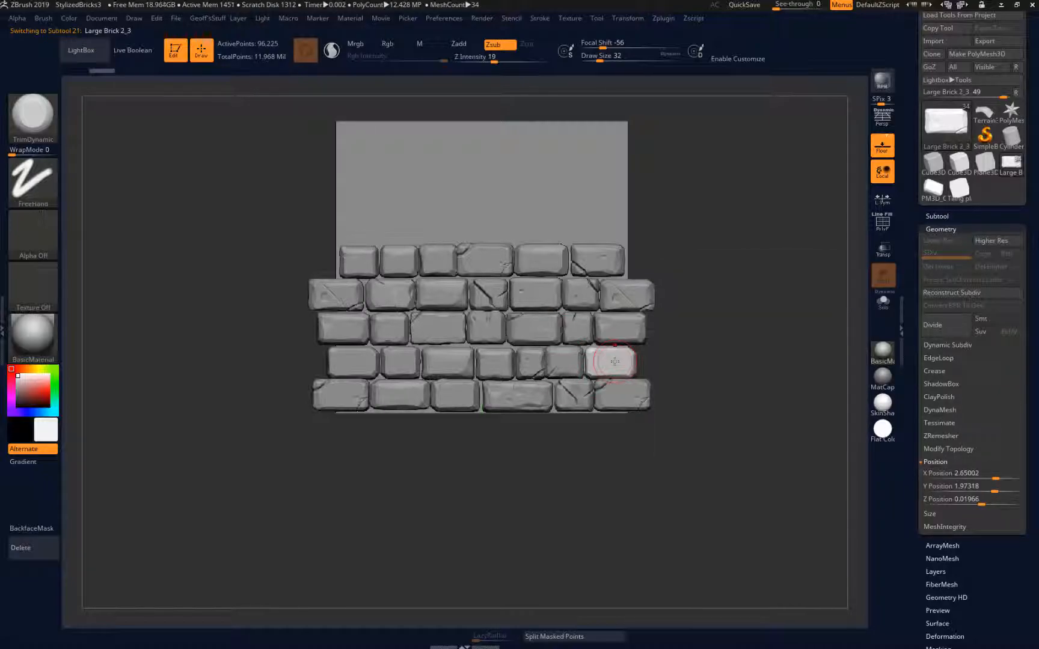
{"action": "left_click", "coordinate": [349, 362], "text": "alt"}
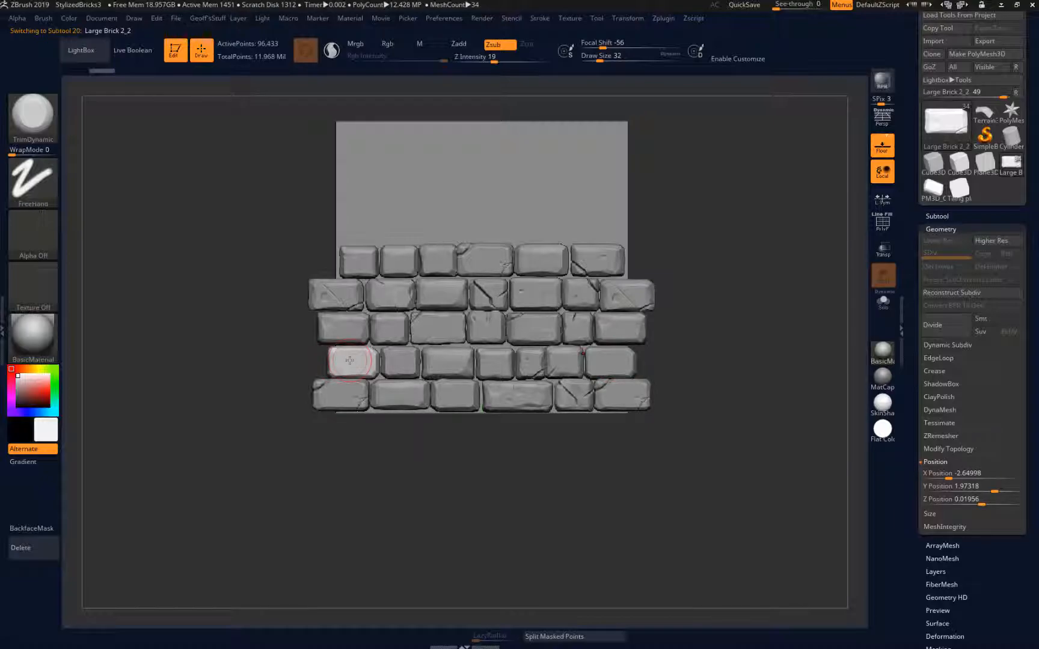
{"action": "left_click", "coordinate": [349, 394], "text": "alt"}
{"action": "left_click", "coordinate": [624, 397], "text": "alt"}
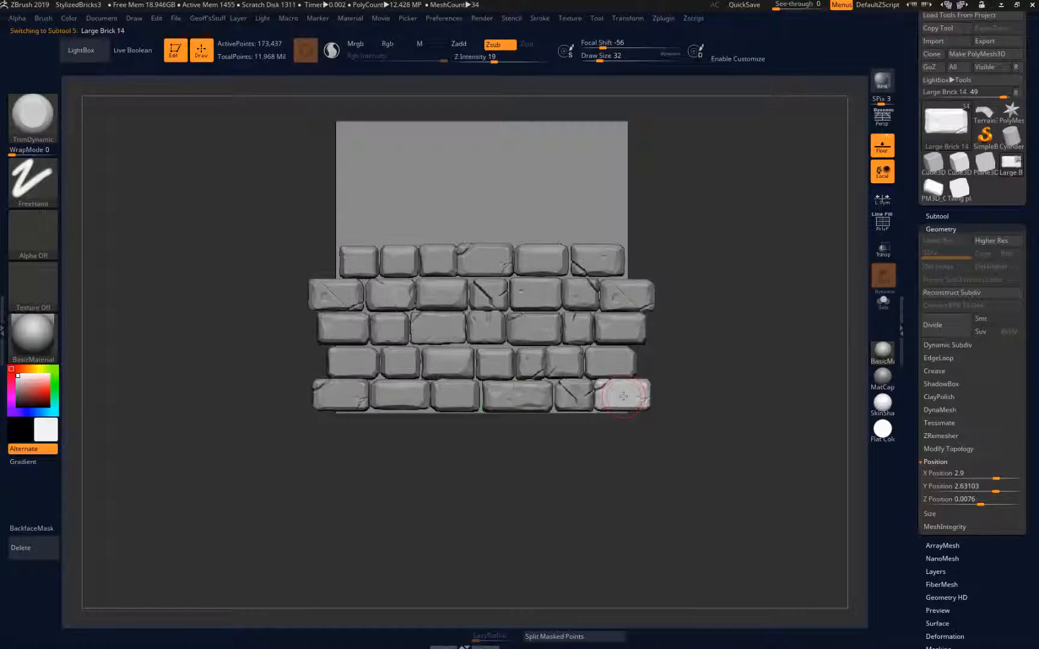
{"action": "left_click", "coordinate": [501, 394], "text": "alt"}
{"action": "left_click", "coordinate": [579, 396], "text": "alt"}
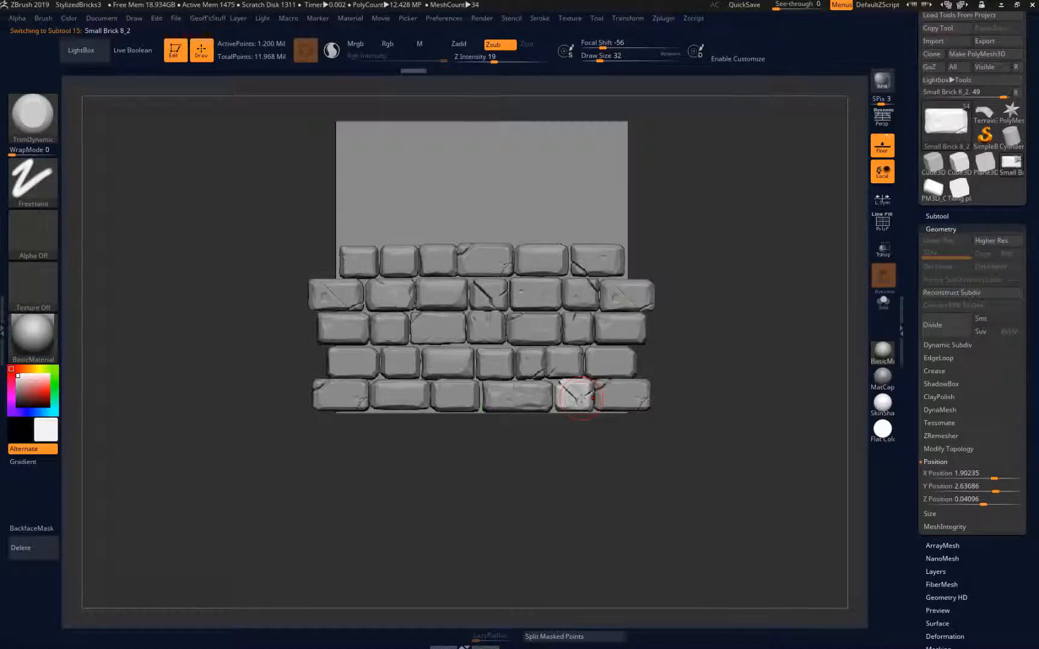
{"action": "left_click", "coordinate": [525, 392], "text": "alt"}
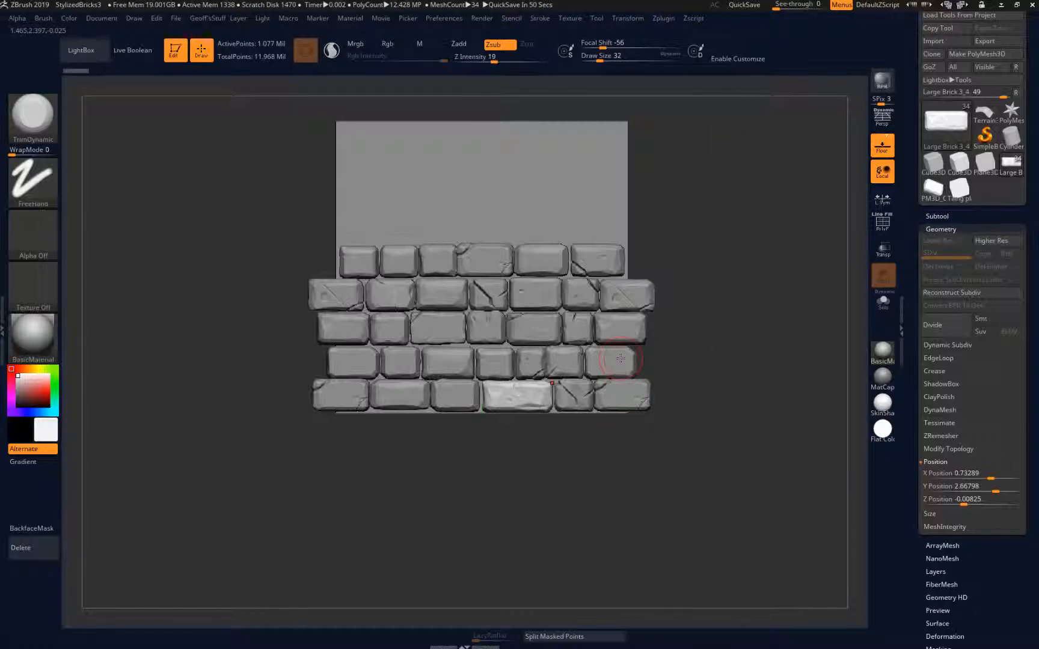
Step: Turn on transparency, move the fourth row's left end brick, Large Brick 2_2, outward and set its X position to -3
{"action": "left_click", "coordinate": [360, 363], "text": "alt"}
{"action": "key", "text": "w"}
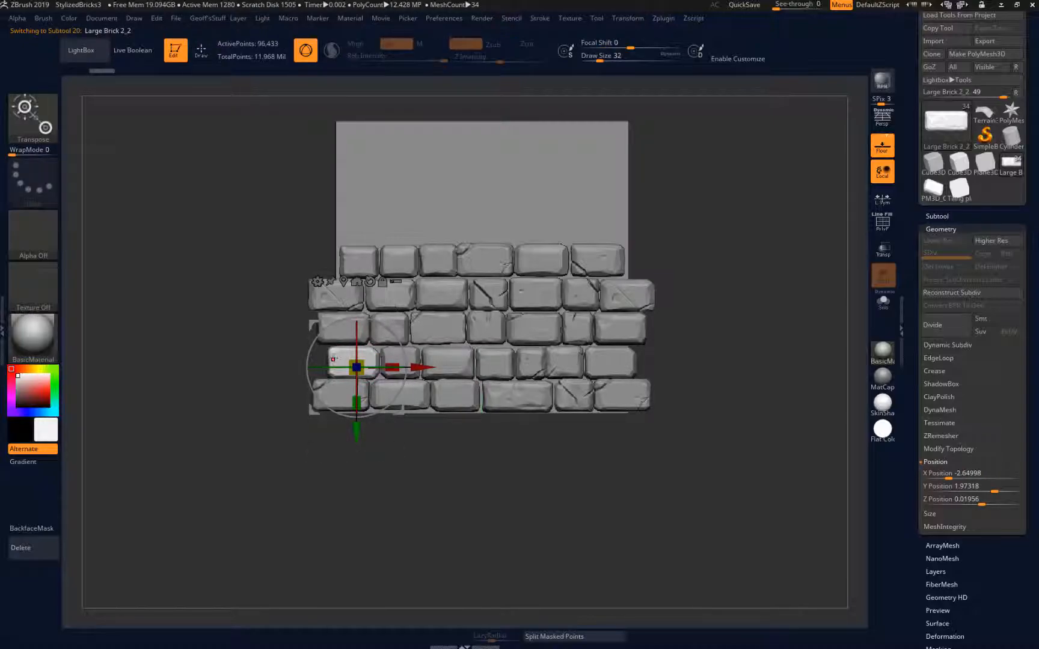
{"action": "left_click", "coordinate": [882, 248]}
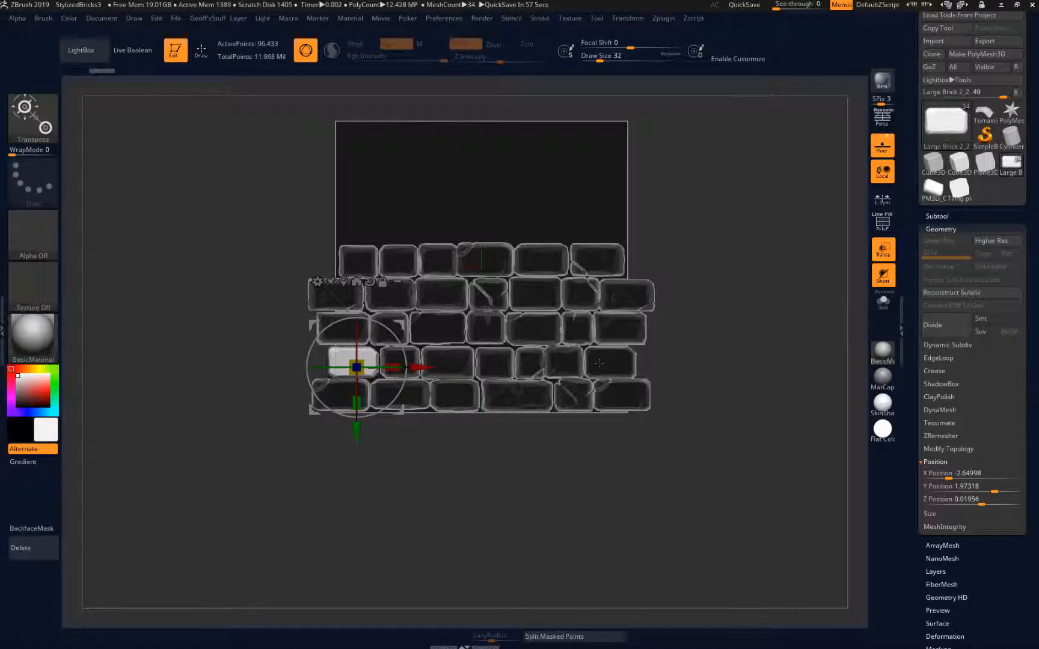
{"action": "left_click_drag", "start_coordinate": [412, 368], "coordinate": [403, 370]}
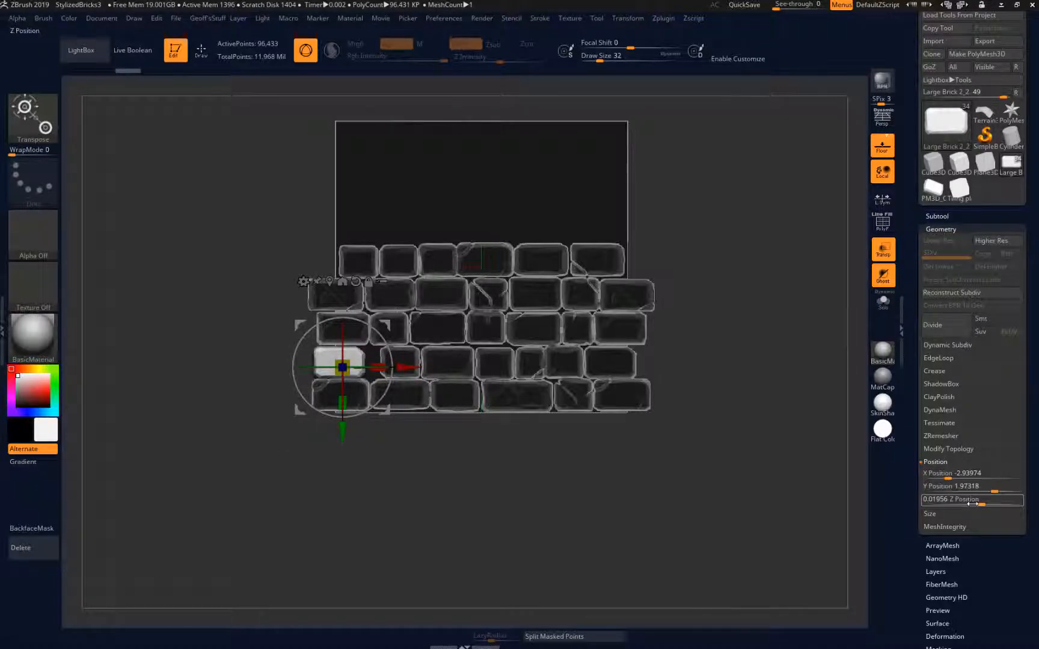
{"action": "left_click", "coordinate": [964, 475]}
{"action": "left_click", "coordinate": [998, 484]}
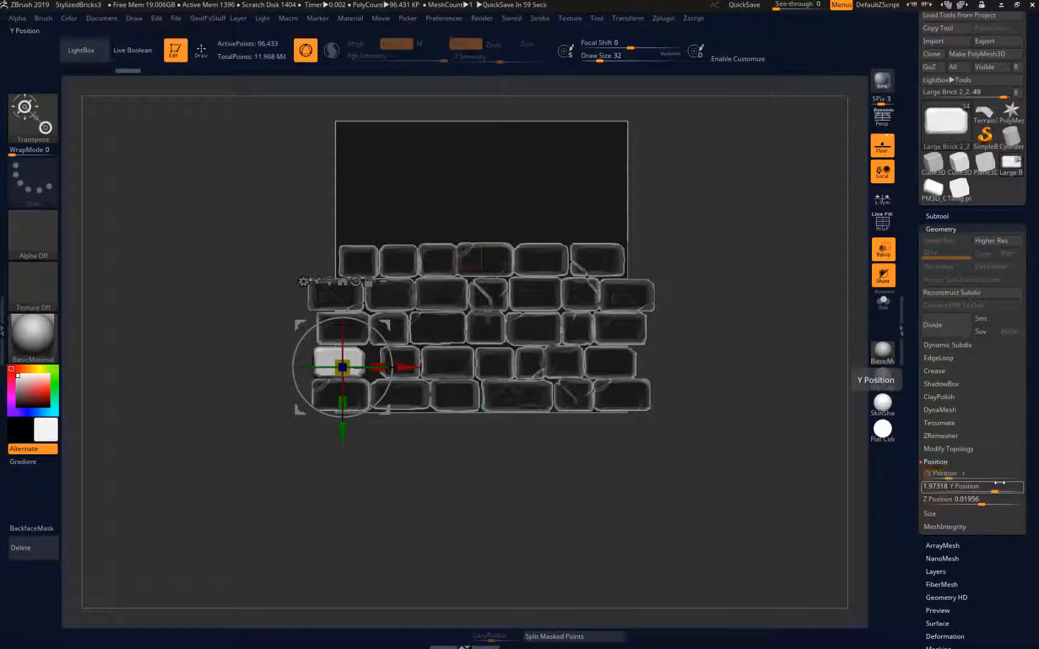
Step: Set the X position of the fourth row's right end brick, Large Brick 2_3, to 3 and turn transparency off
{"action": "left_click", "coordinate": [610, 362], "text": "alt"}
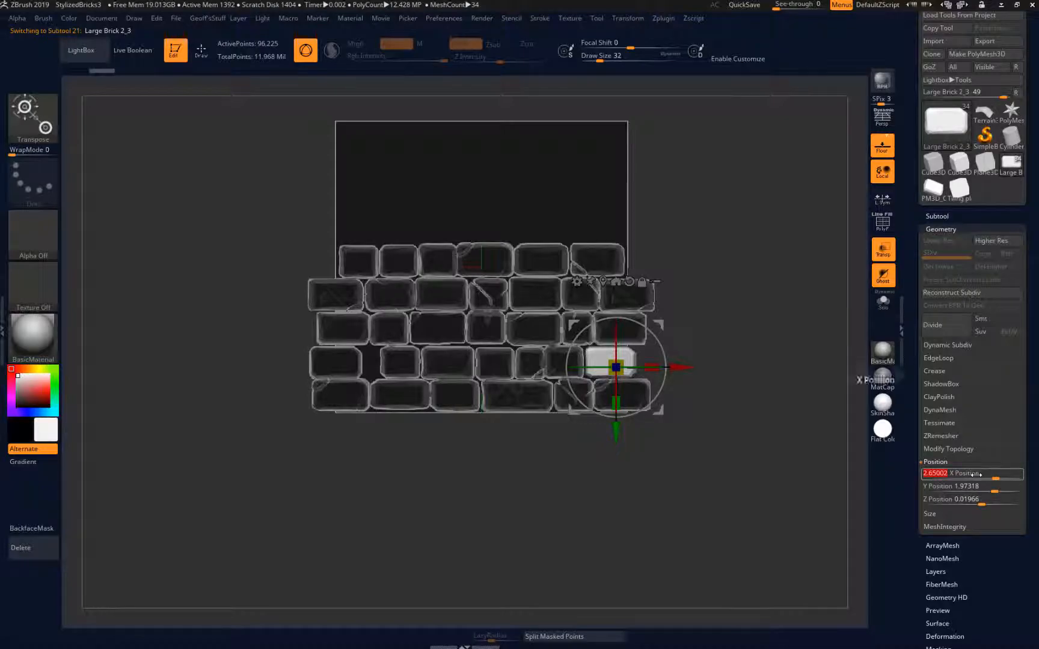
{"action": "type", "text": "3"}
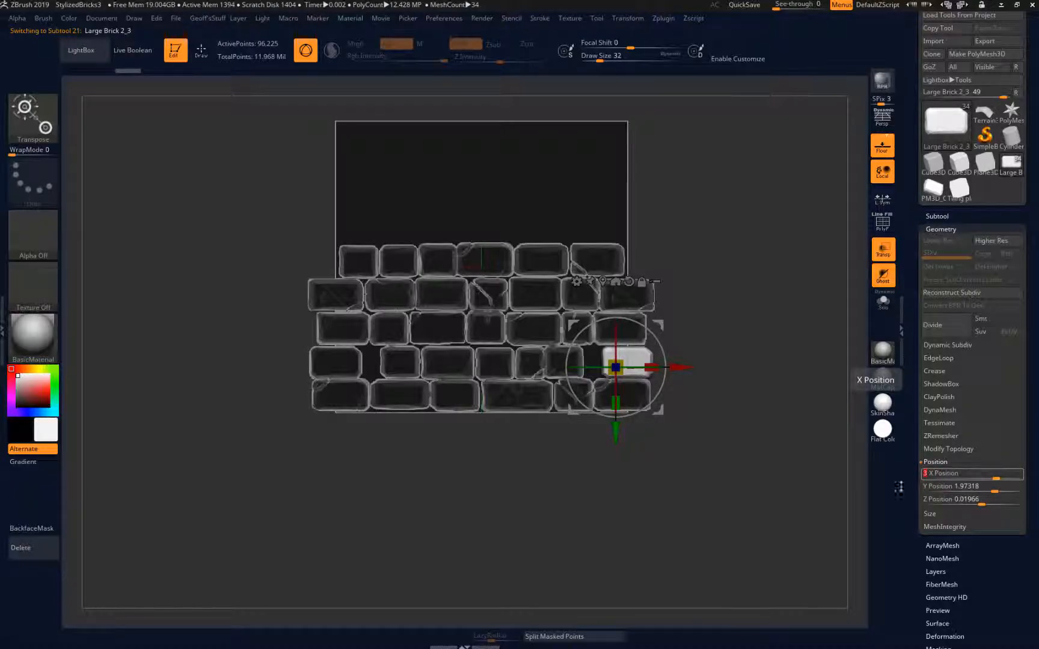
{"action": "key", "text": "Return"}
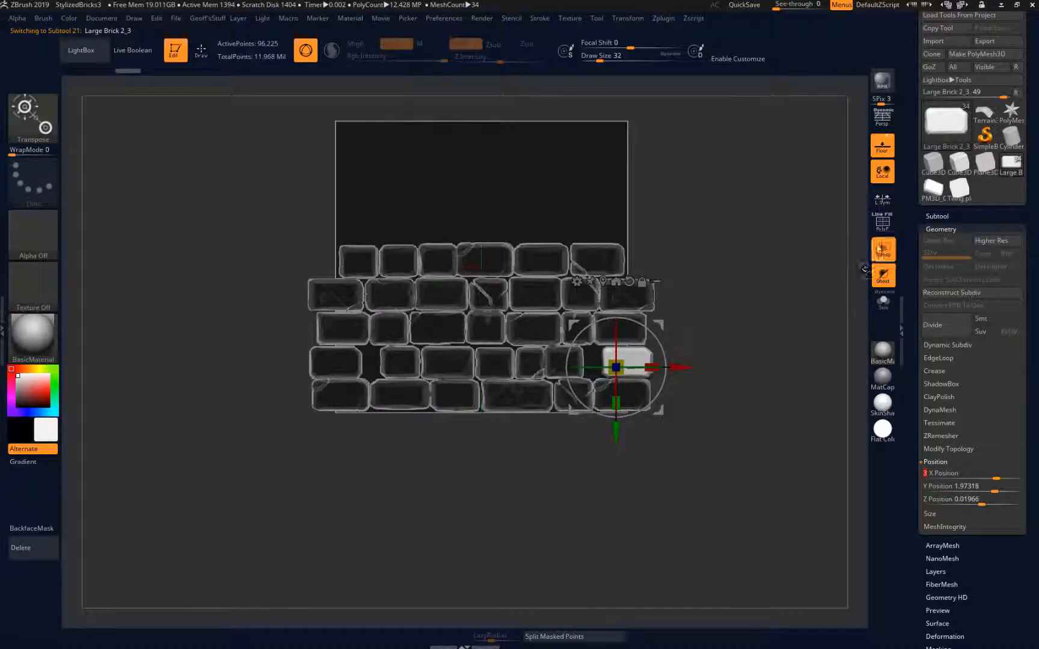
{"action": "left_click", "coordinate": [883, 248]}
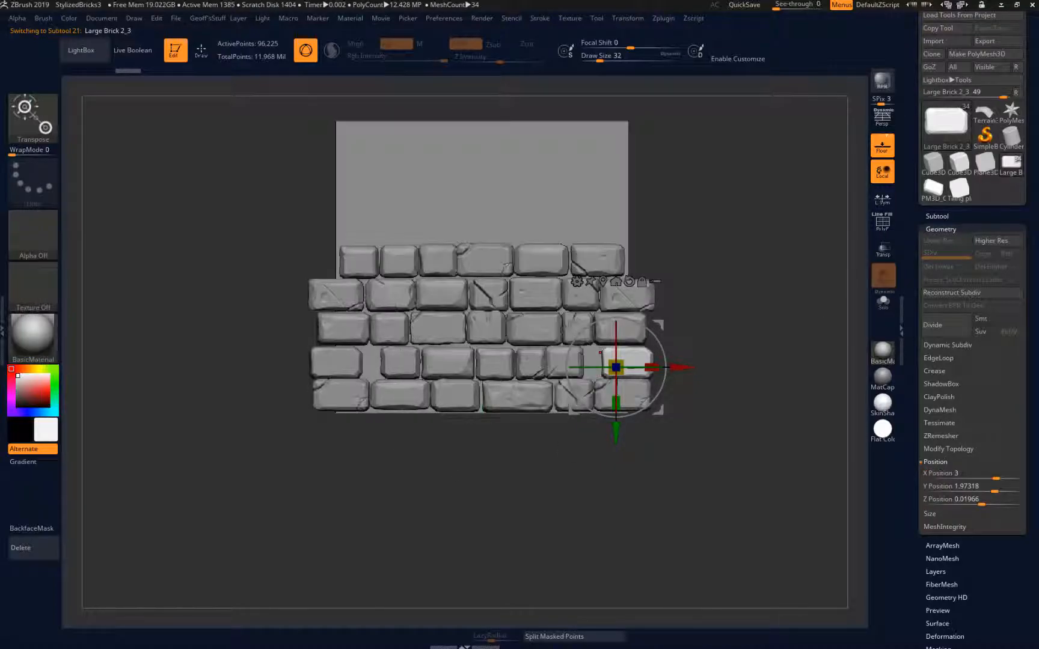
Step: Move the third row's left end brick, Large Brick 3_2, outward to an X position of about -3.01 and turn transparency on
{"action": "left_click", "coordinate": [347, 327], "text": "alt"}
{"action": "left_click_drag", "start_coordinate": [289, 337], "coordinate": [283, 337]}
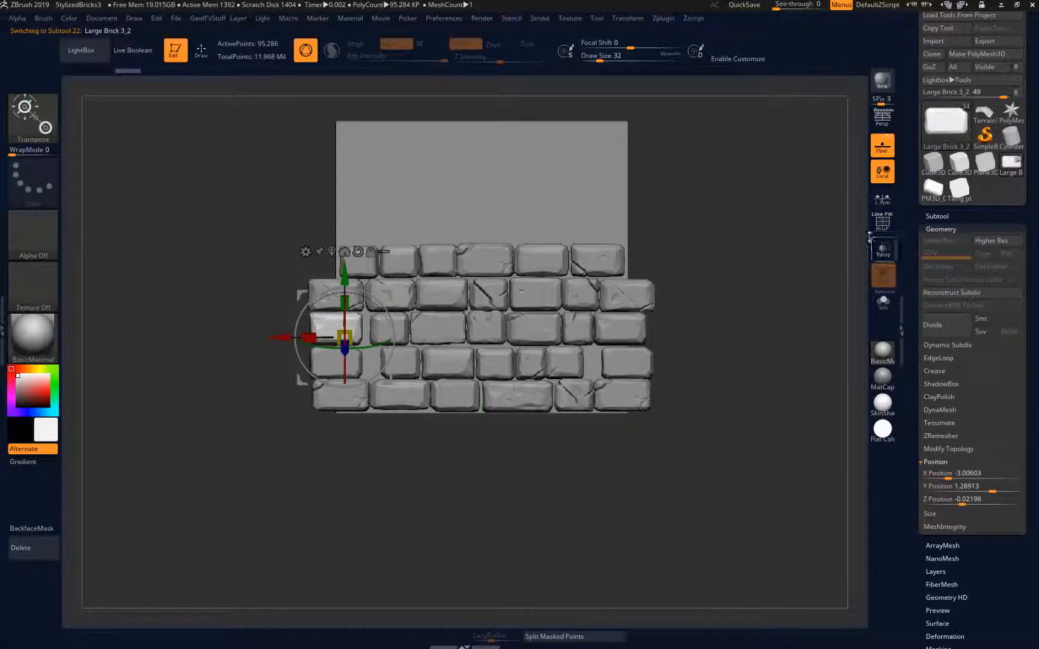
{"action": "left_click", "coordinate": [883, 251]}
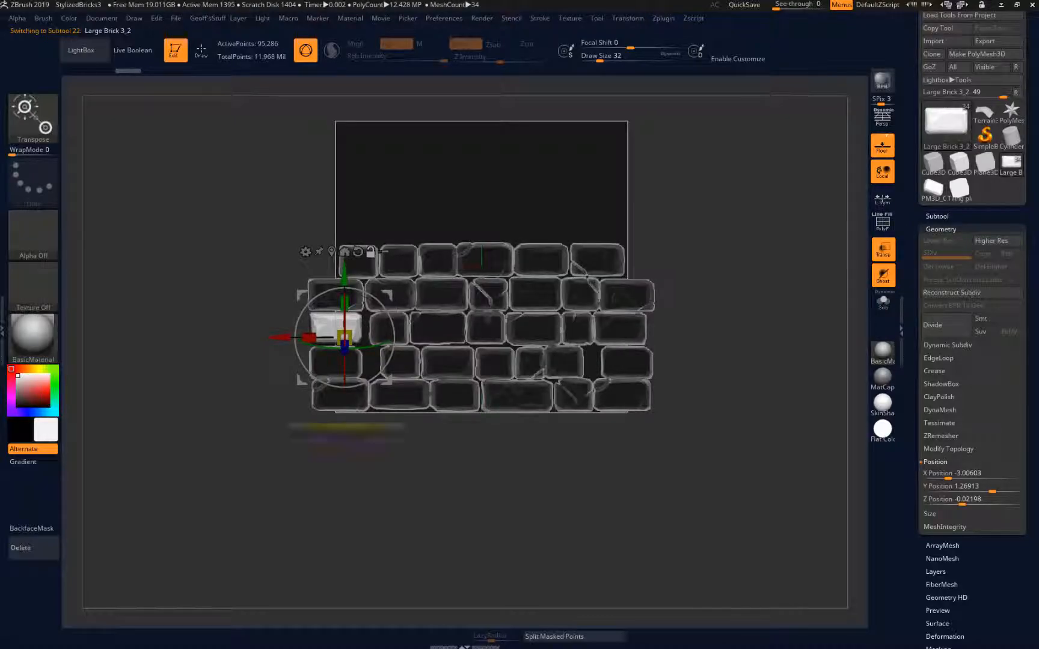
Step: Move the bottom row's left end brick, Large Brick 13, outward and set its X position to -3
{"action": "left_click", "coordinate": [333, 400], "text": "alt"}
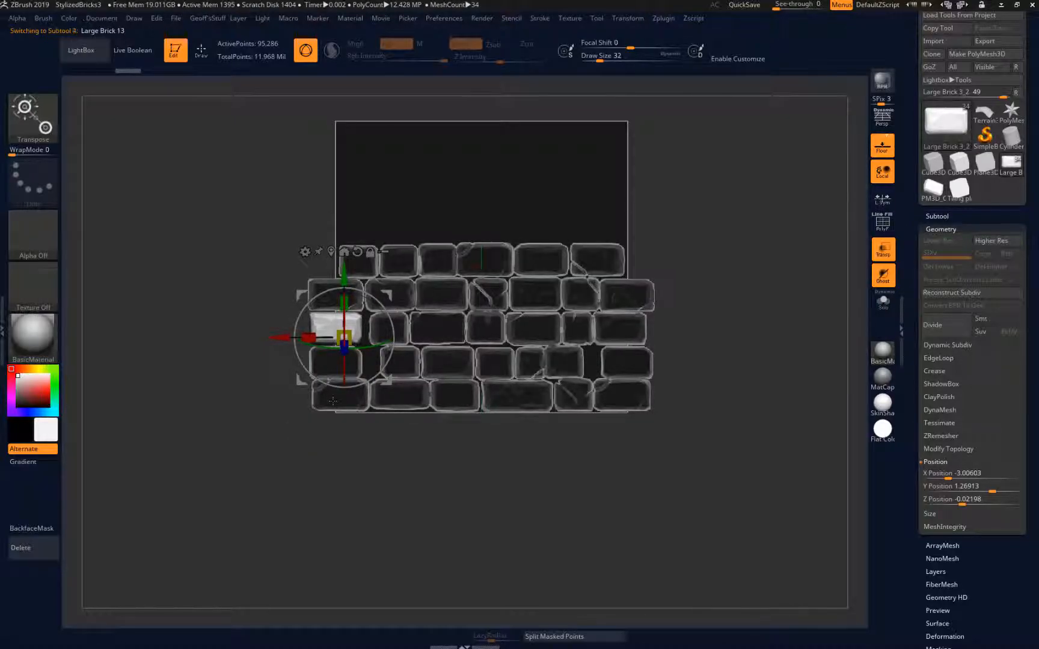
{"action": "left_click_drag", "start_coordinate": [293, 393], "coordinate": [275, 395]}
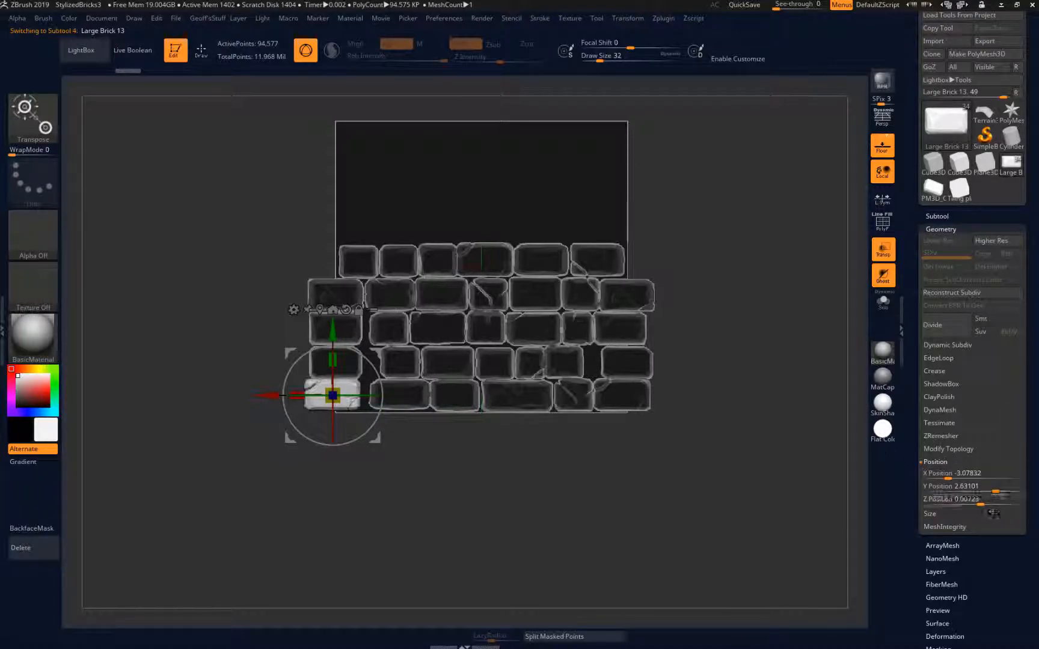
{"action": "left_click", "coordinate": [979, 474]}
{"action": "key", "text": "BackSpace"}
{"action": "type", "text": "-3"}
{"action": "key", "text": "Return"}
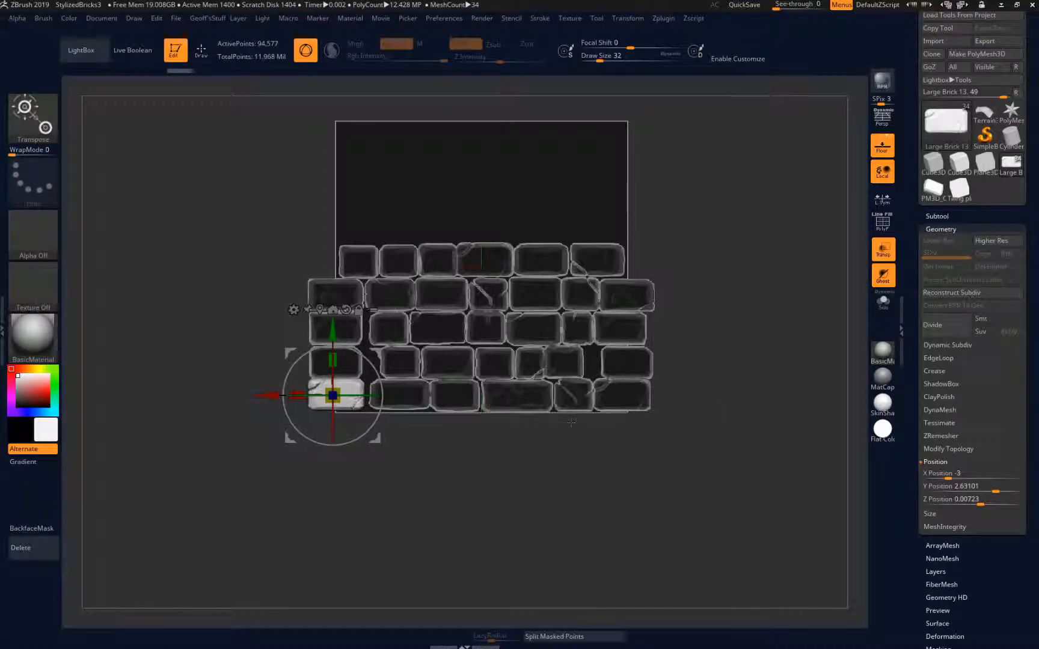
Step: Set the X position of the bottom row's right end brick, Large Brick 14, to 3
{"action": "left_click", "coordinate": [642, 398], "text": "alt"}
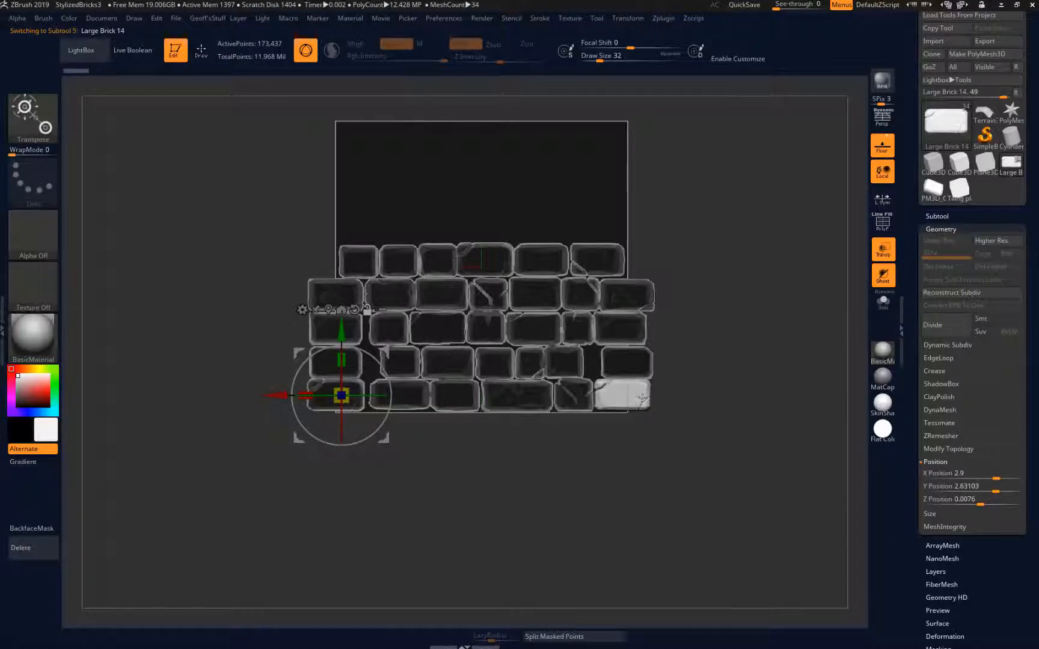
{"action": "left_click", "coordinate": [981, 474]}
{"action": "type", "text": "0"}
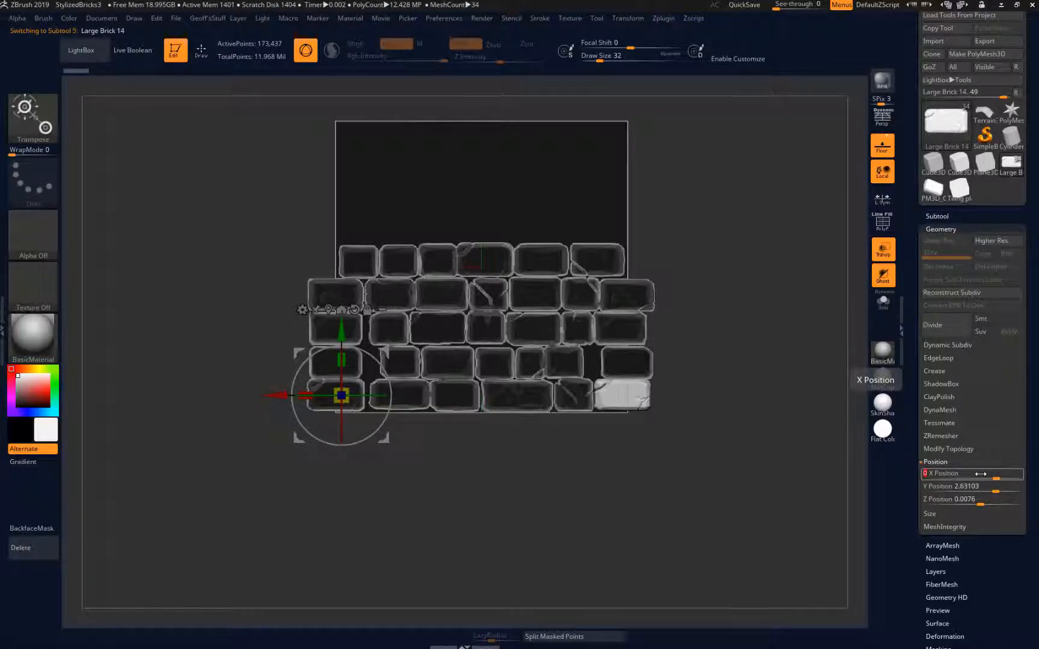
{"action": "key", "text": "Return"}
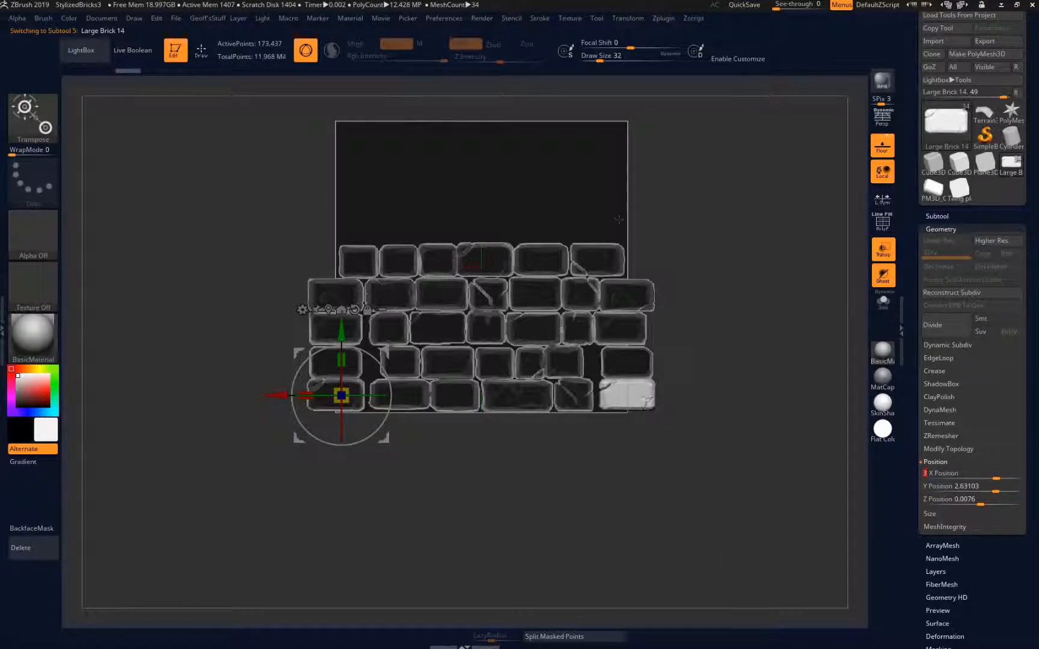
Step: Check the fourth row's left end brick and set the X position of the third row's left end brick, Large Brick 3_2, to -3
{"action": "left_click", "coordinate": [319, 366], "text": "alt"}
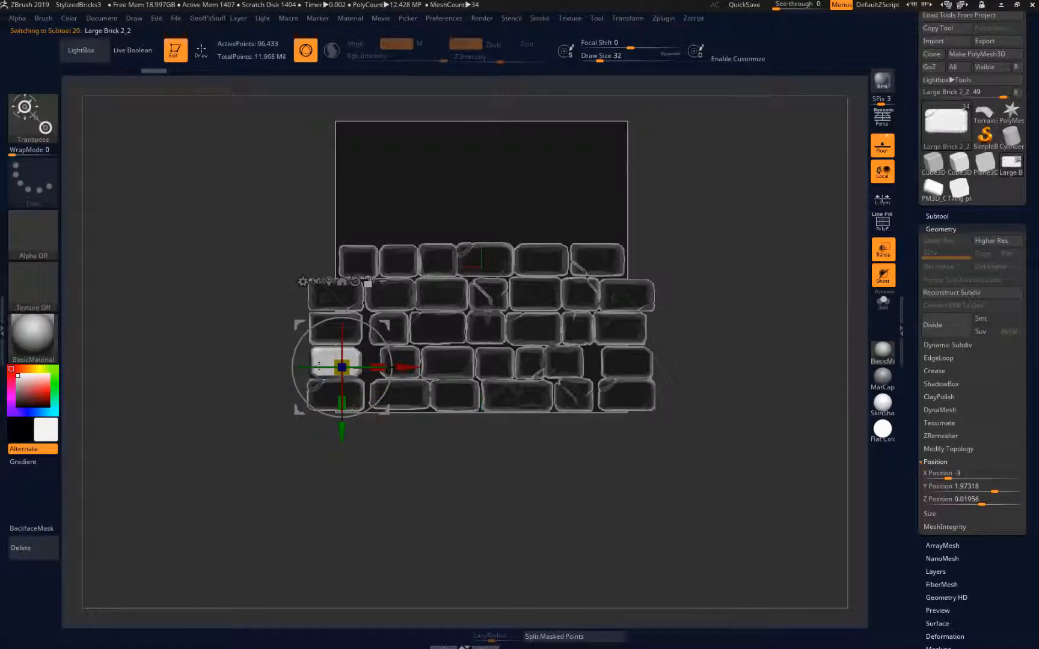
{"action": "left_click", "coordinate": [321, 321], "text": "alt"}
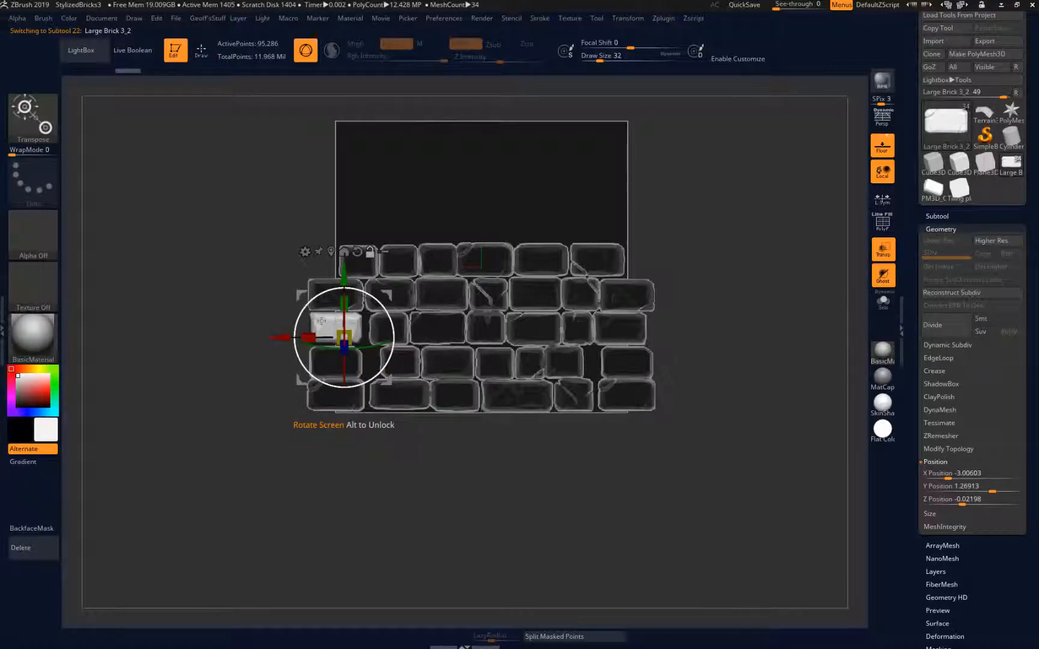
{"action": "left_click", "coordinate": [1002, 477]}
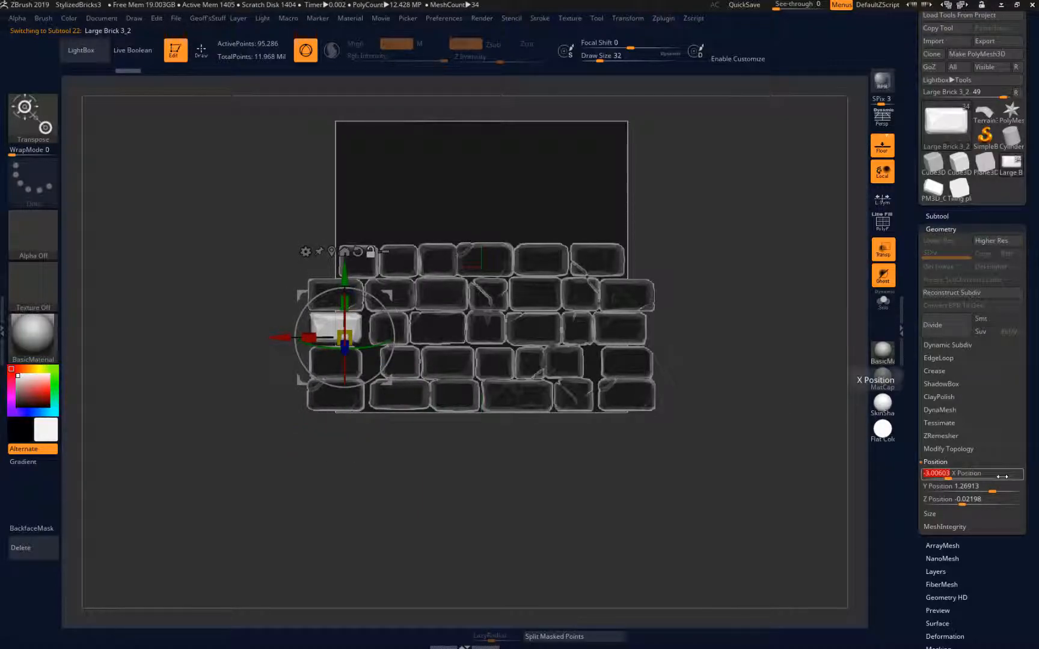
{"action": "key", "text": "Return"}
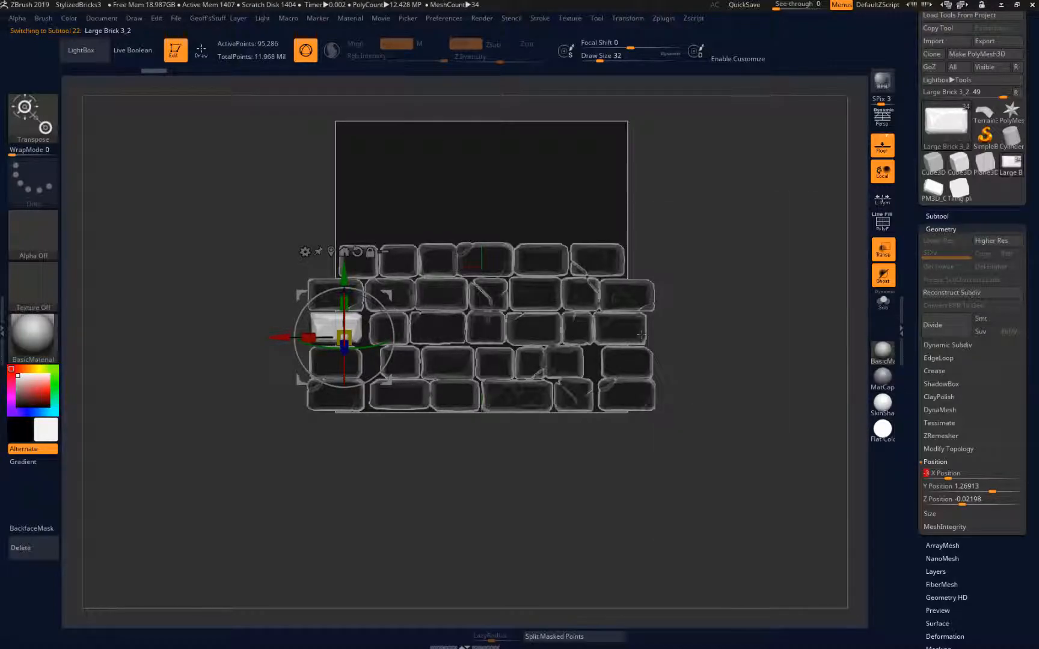
Step: Set the X position of the third row's right end brick, Large Brick 3_3, to 3 and check both second-row end bricks' positions
{"action": "left_click", "coordinate": [627, 329], "text": "alt"}
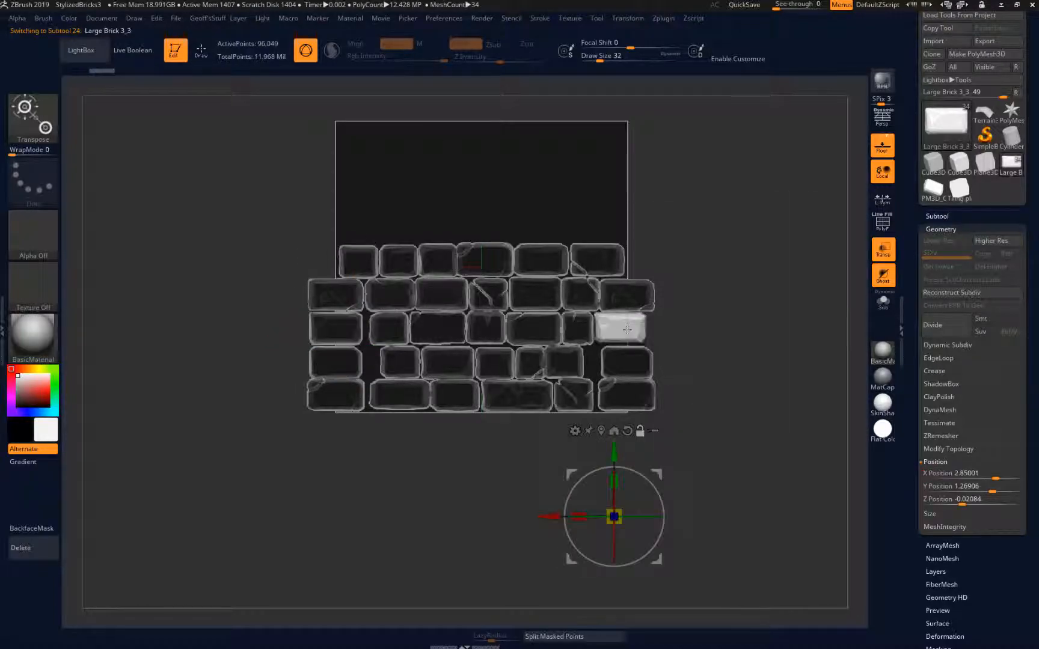
{"action": "left_click", "coordinate": [972, 474]}
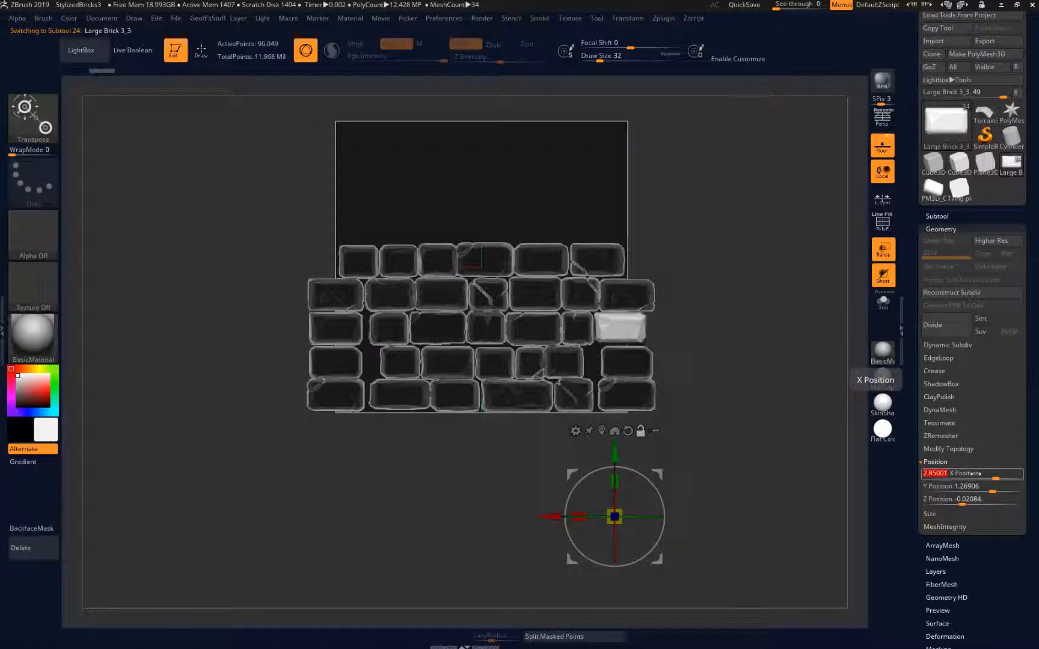
{"action": "key", "text": "Return"}
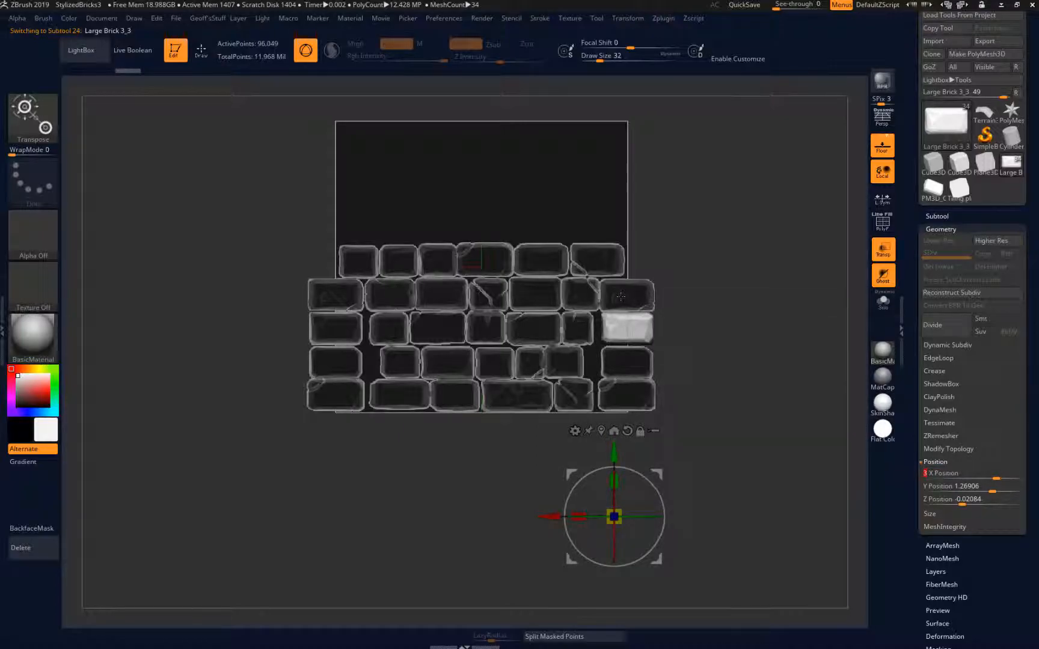
{"action": "left_click", "coordinate": [621, 296], "text": "alt"}
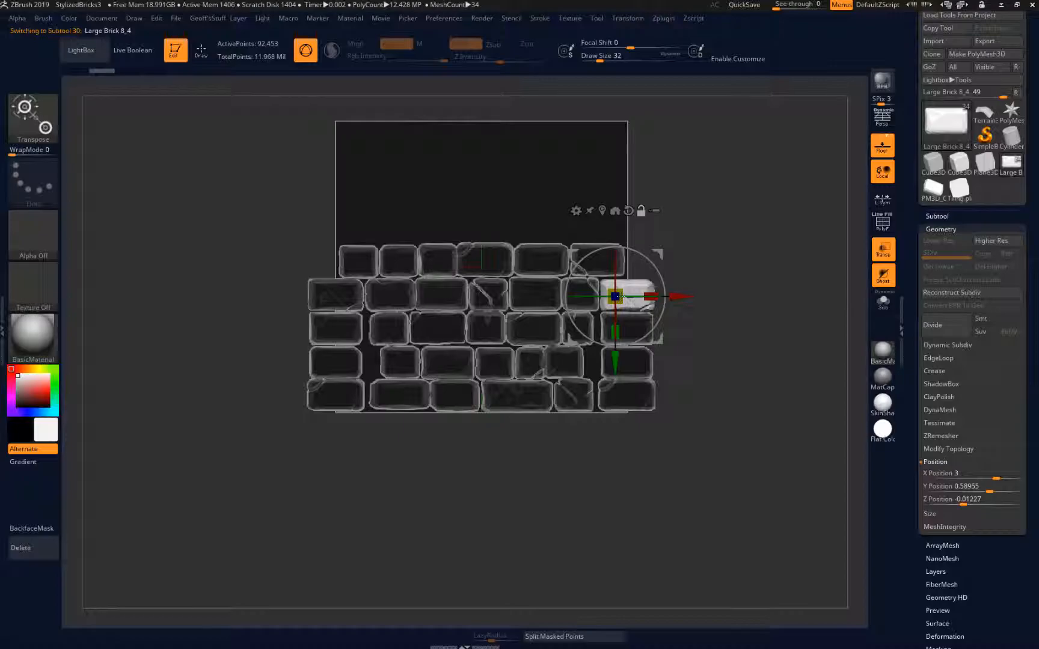
{"action": "left_click", "coordinate": [317, 294], "text": "alt"}
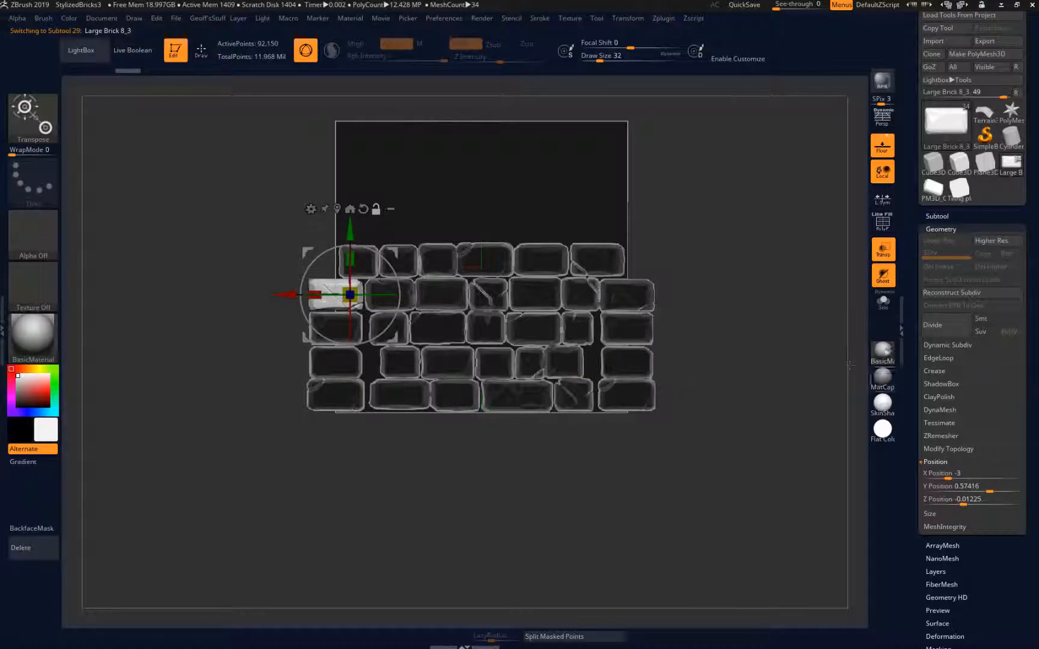
Step: Turn off ghosting and transparency so every brick and the tiling plane display as solid geometry
{"action": "left_click", "coordinate": [887, 280]}
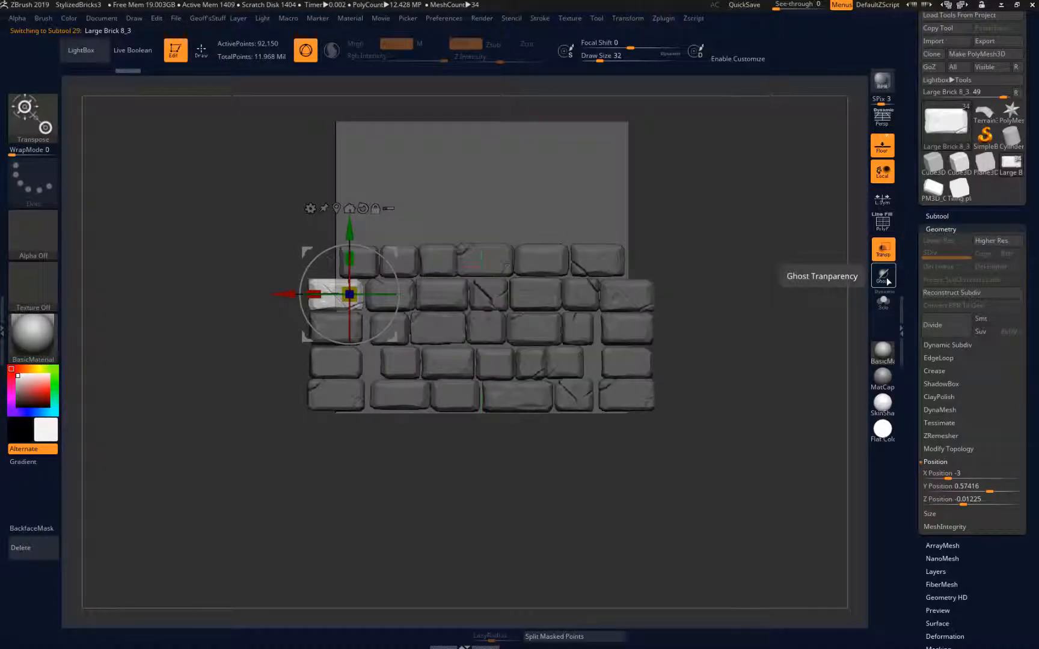
{"action": "left_click", "coordinate": [883, 248]}
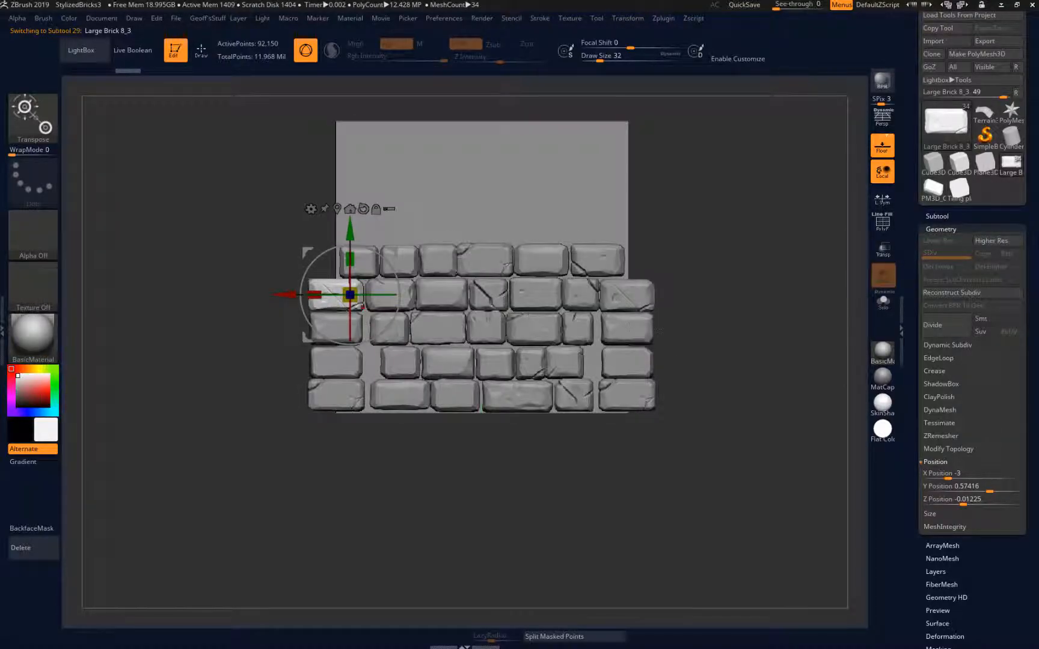
{"action": "left_click", "coordinate": [589, 330], "text": "alt"}
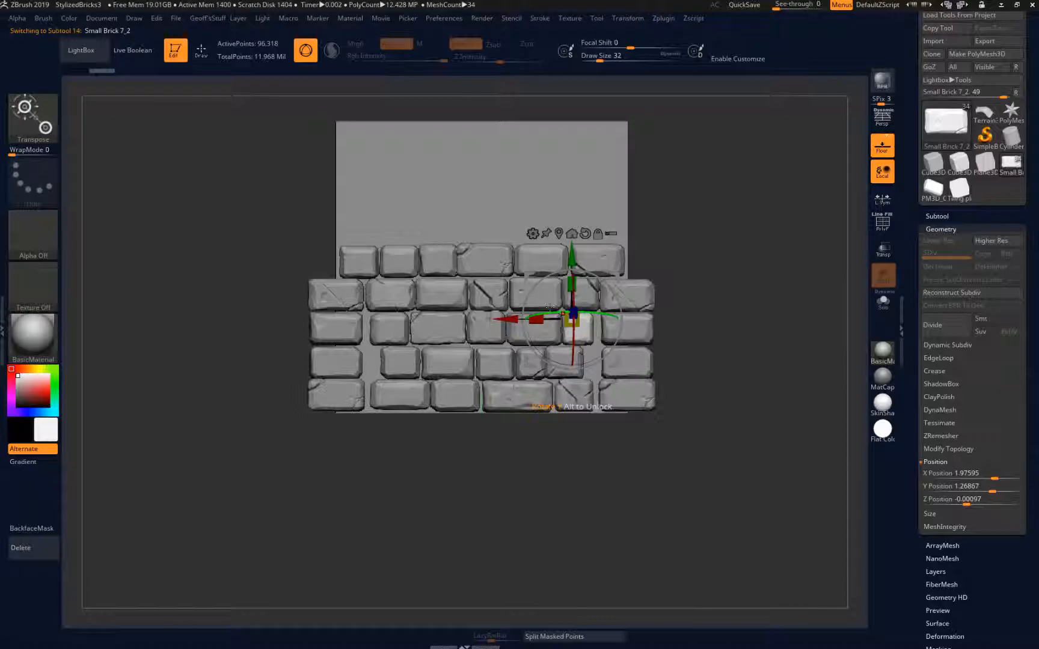
{"action": "left_click_drag", "start_coordinate": [508, 319], "coordinate": [513, 320]}
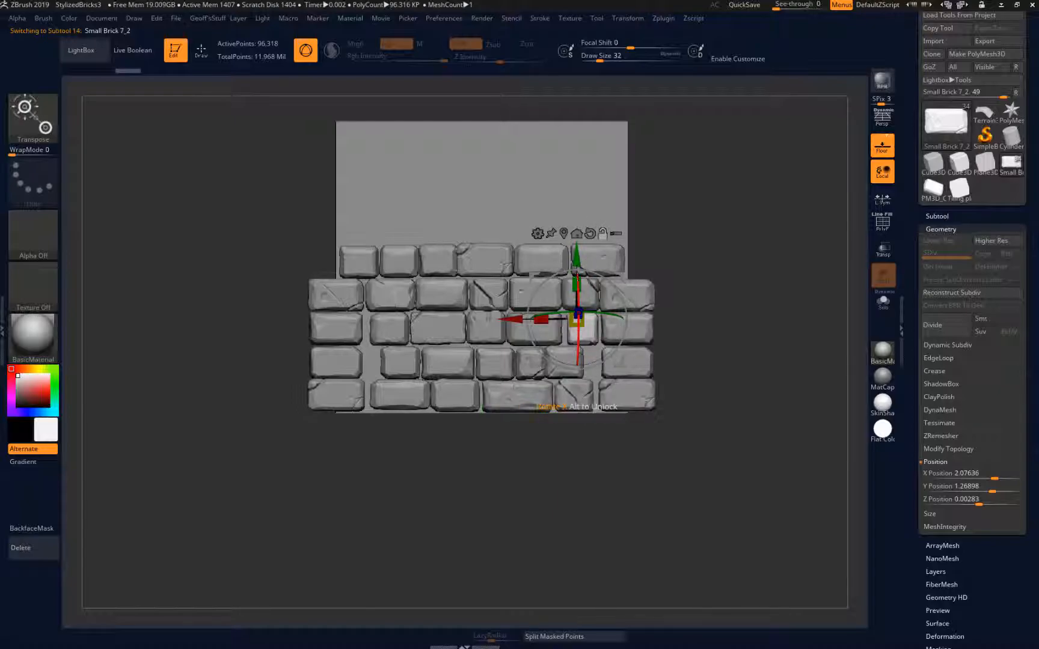
{"action": "left_click_drag", "start_coordinate": [680, 334], "coordinate": [703, 324]}
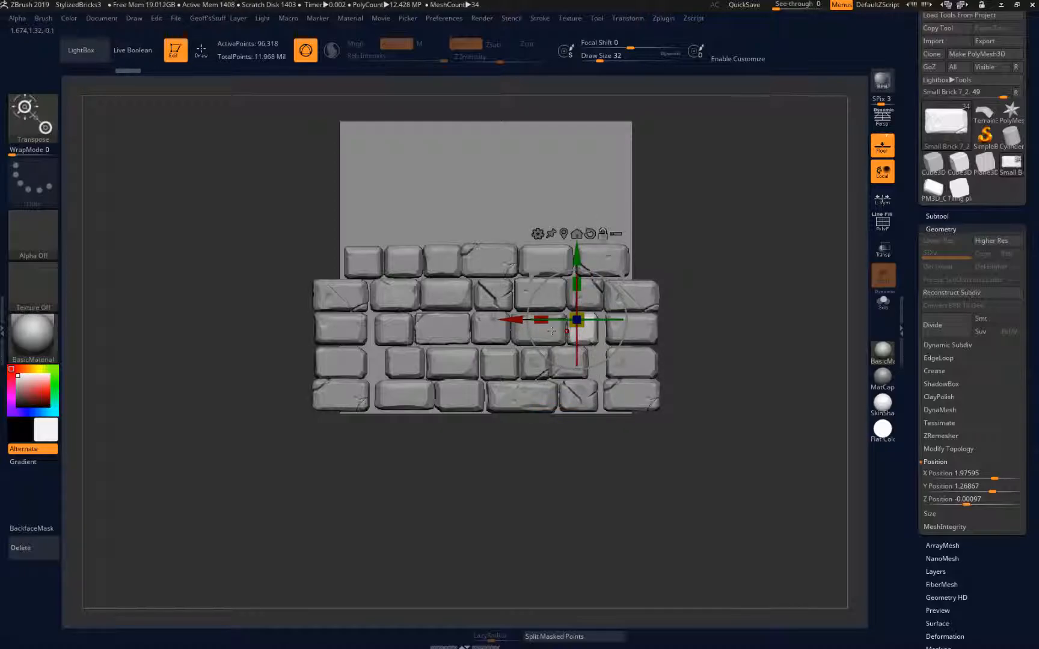
Step: Unlock the gizmo on the third row's Large Brick 8_2 and reset its orientation without moving the brick
{"action": "left_click", "coordinate": [526, 328], "text": "alt"}
{"action": "left_click", "coordinate": [540, 243]}
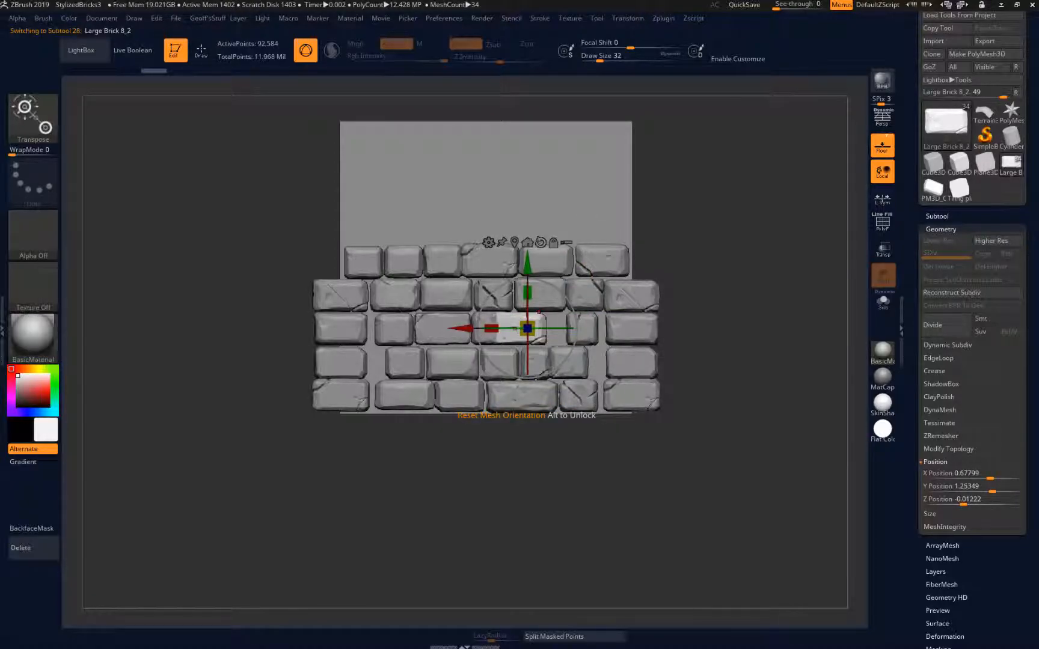
{"action": "left_click", "coordinate": [553, 243]}
{"action": "left_click", "coordinate": [540, 243]}
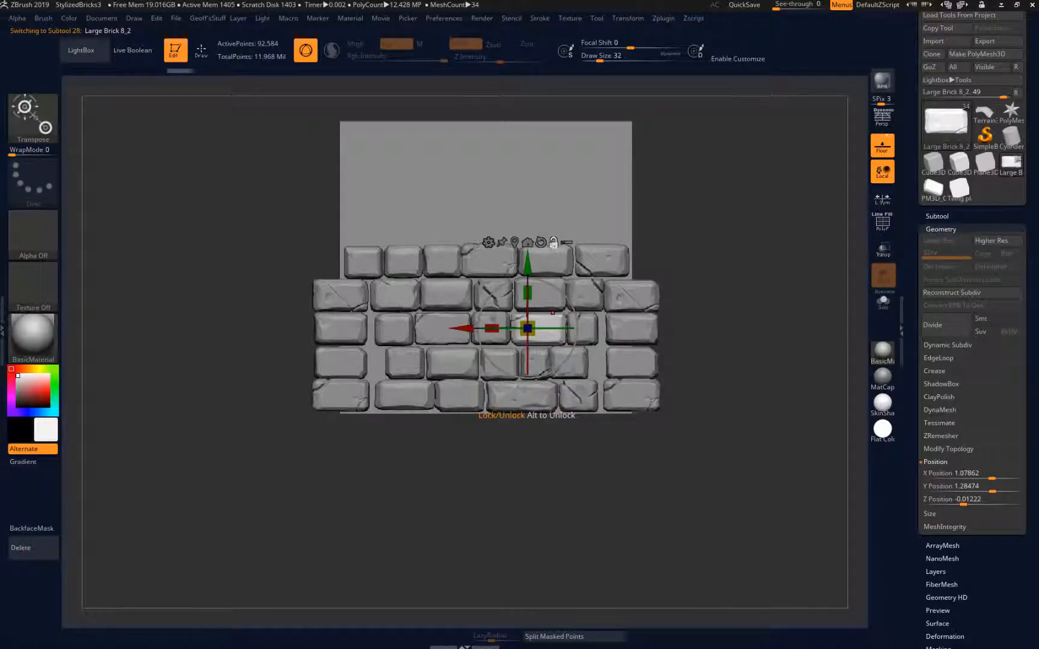
Step: Move the third row's Small Brick 7_2 along X to about 2.1, closer to the right end brick
{"action": "left_click", "coordinate": [578, 319], "text": "alt"}
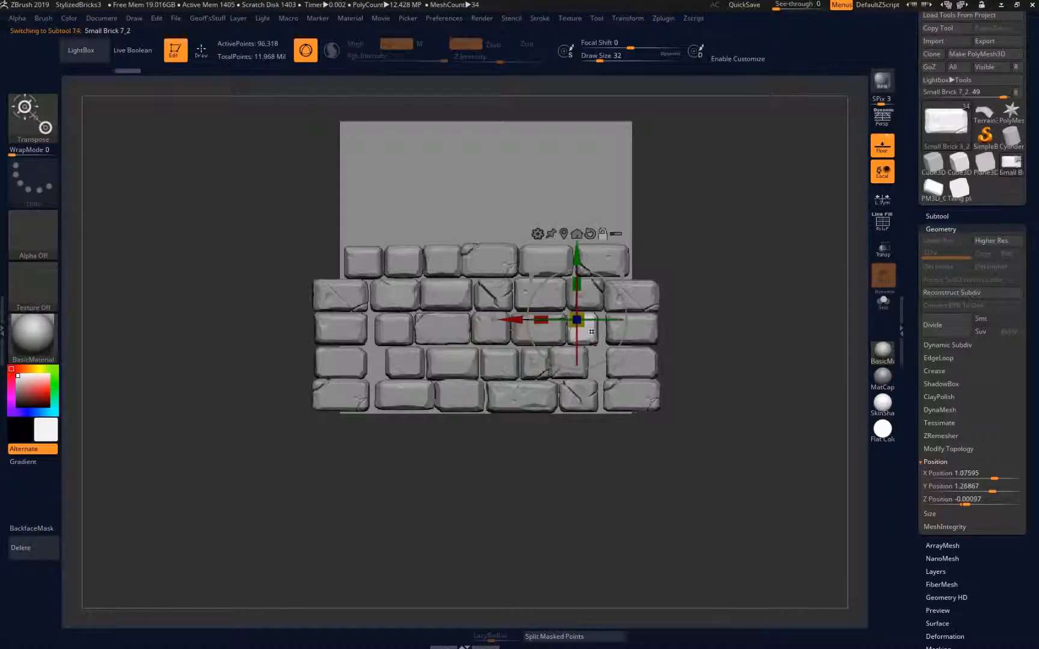
{"action": "left_click_drag", "start_coordinate": [516, 323], "coordinate": [520, 323]}
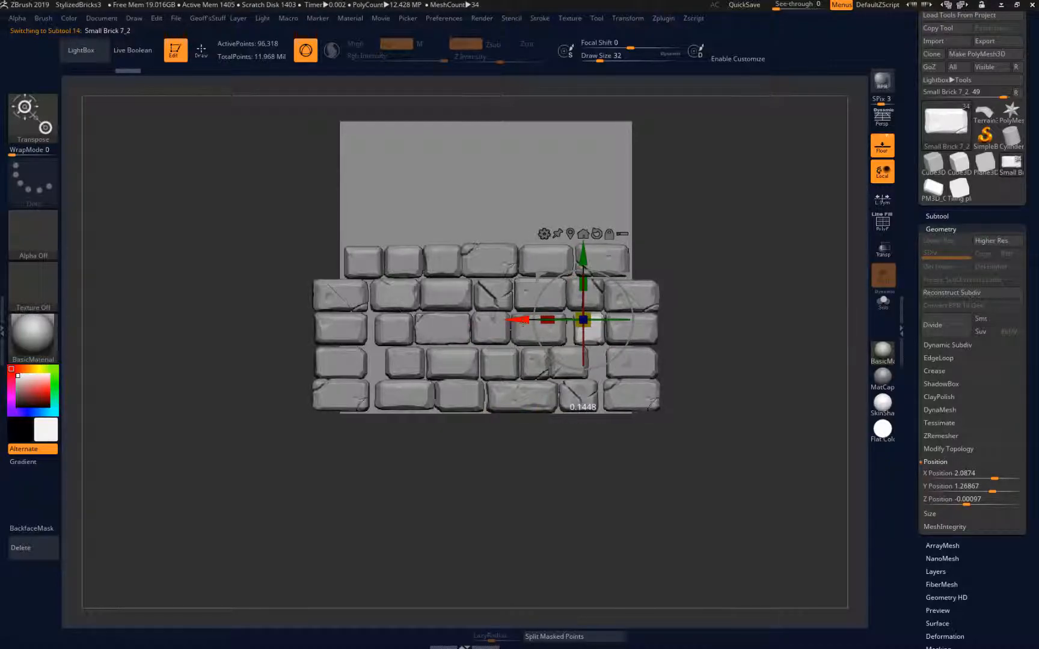
{"action": "left_click", "coordinate": [501, 329], "text": "alt"}
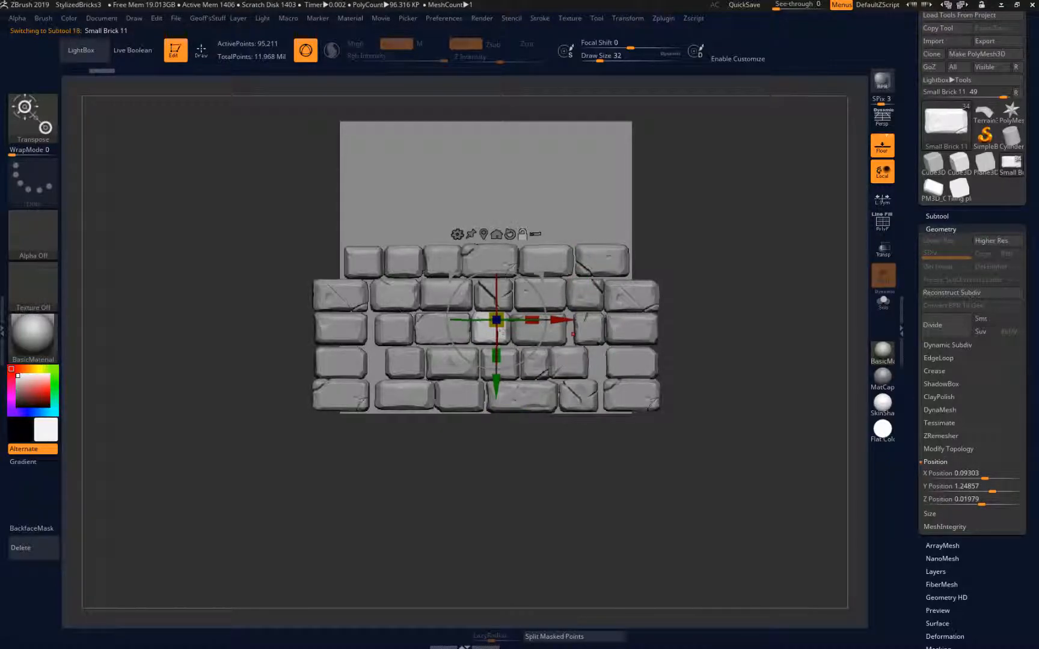
Step: Shift the third row's Large Brick 8_2 to X about 1.17 and widen it, and move Short Brick 7 left to X about -1.97
{"action": "left_click", "coordinate": [553, 334], "text": "alt"}
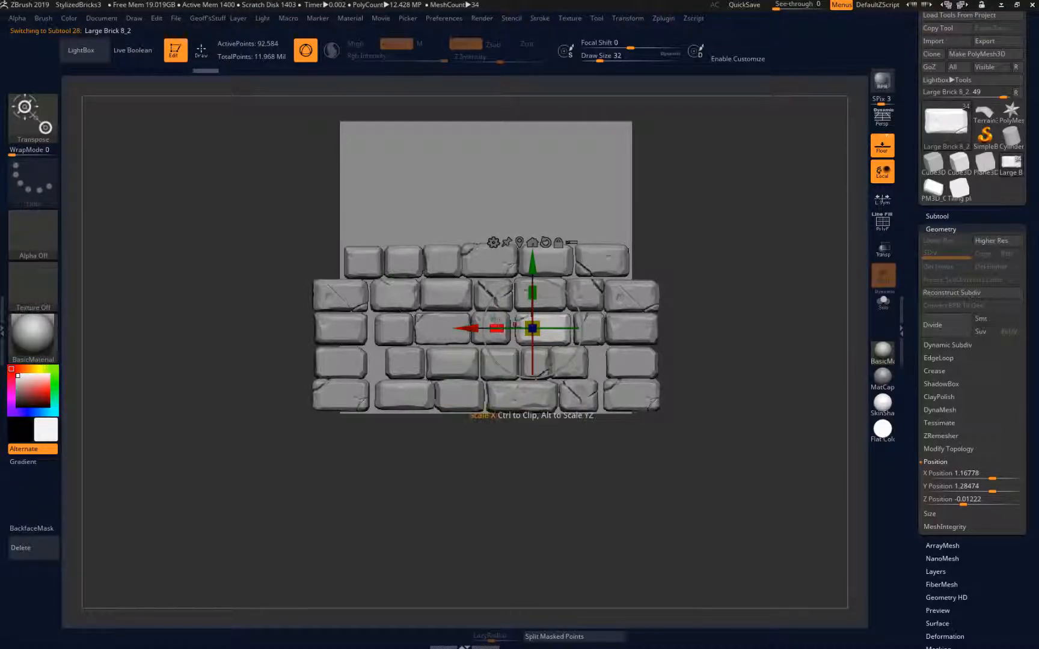
{"action": "left_click_drag", "start_coordinate": [469, 328], "coordinate": [437, 331]}
{"action": "left_click", "coordinate": [392, 331], "text": "alt"}
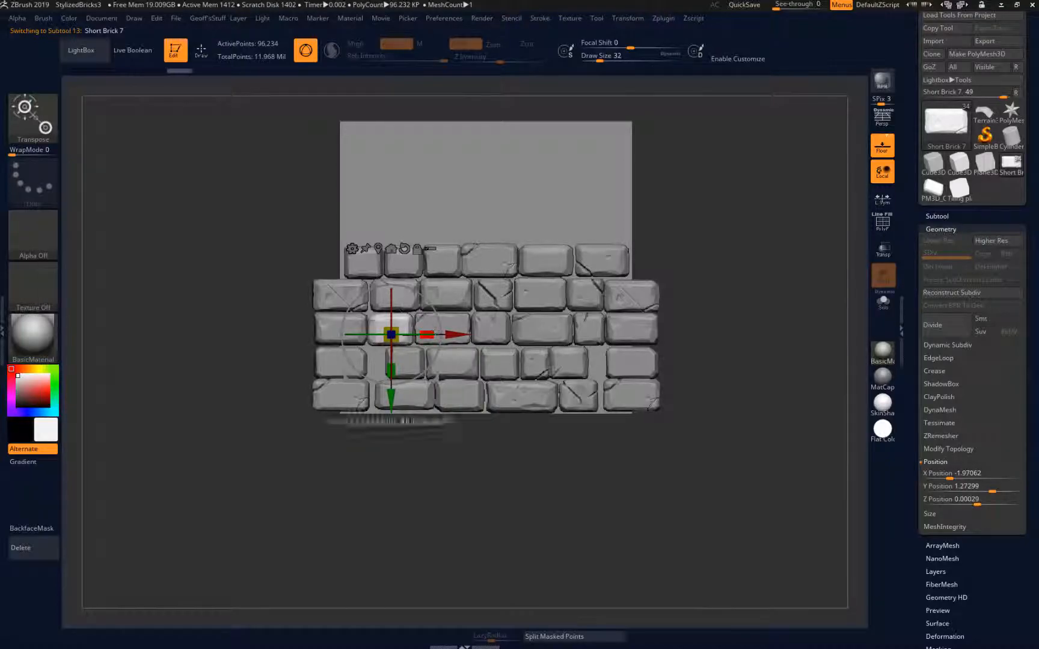
Step: Center the gizmo on the fourth row's Short Brick 12, move the brick right to X about 1.9 and widen it
{"action": "left_click", "coordinate": [569, 361], "text": "alt"}
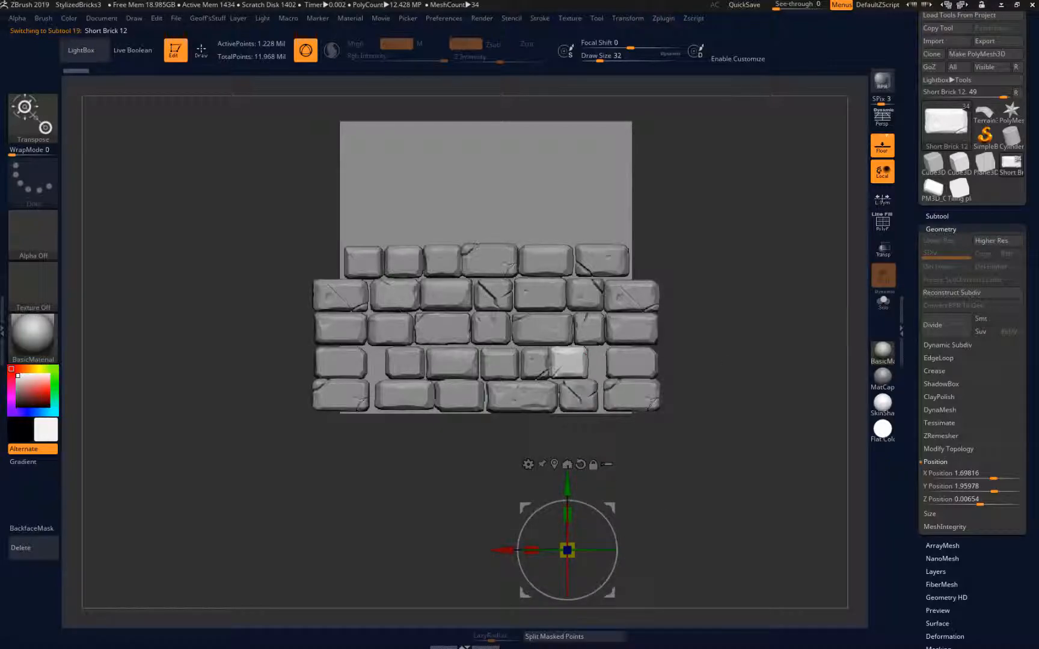
{"action": "left_click", "coordinate": [570, 361]}
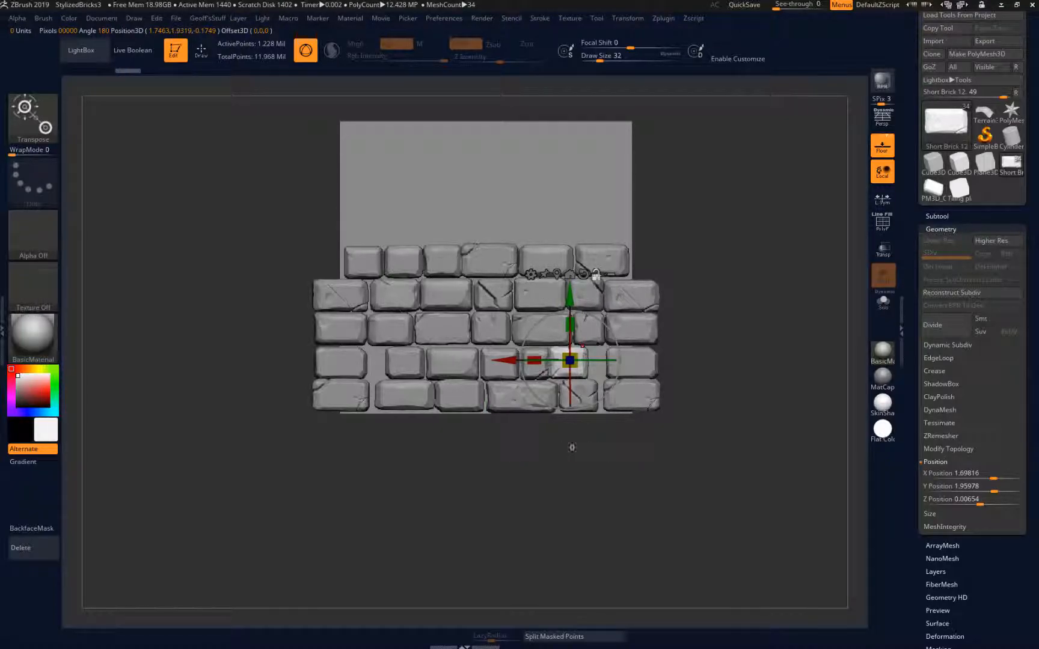
{"action": "left_click_drag", "start_coordinate": [504, 361], "coordinate": [504, 361]}
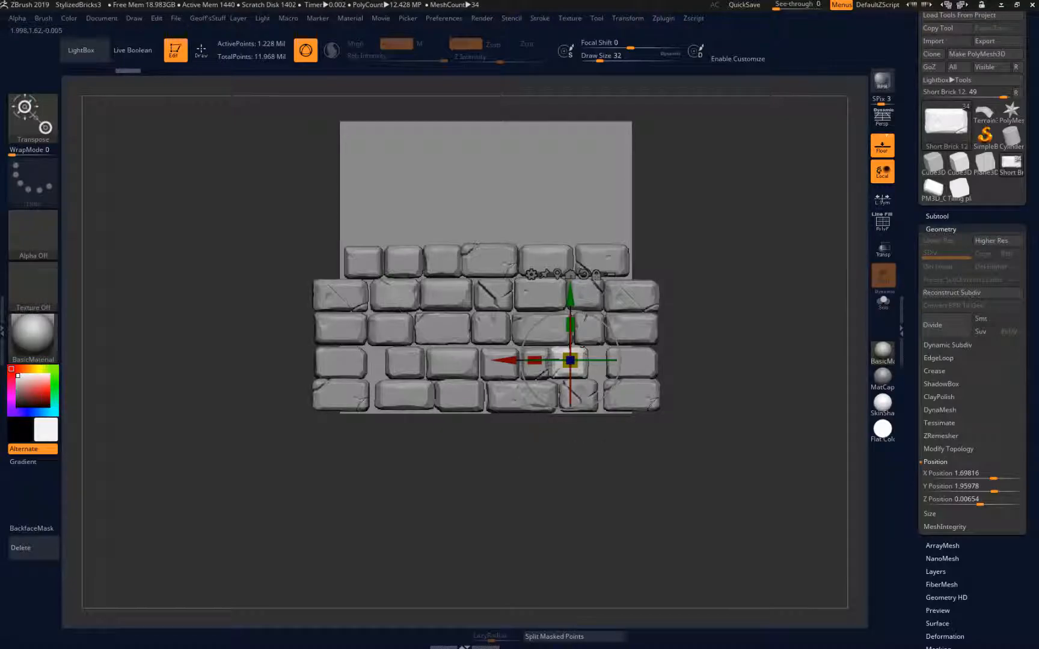
{"action": "left_click_drag", "start_coordinate": [504, 360], "coordinate": [520, 360]}
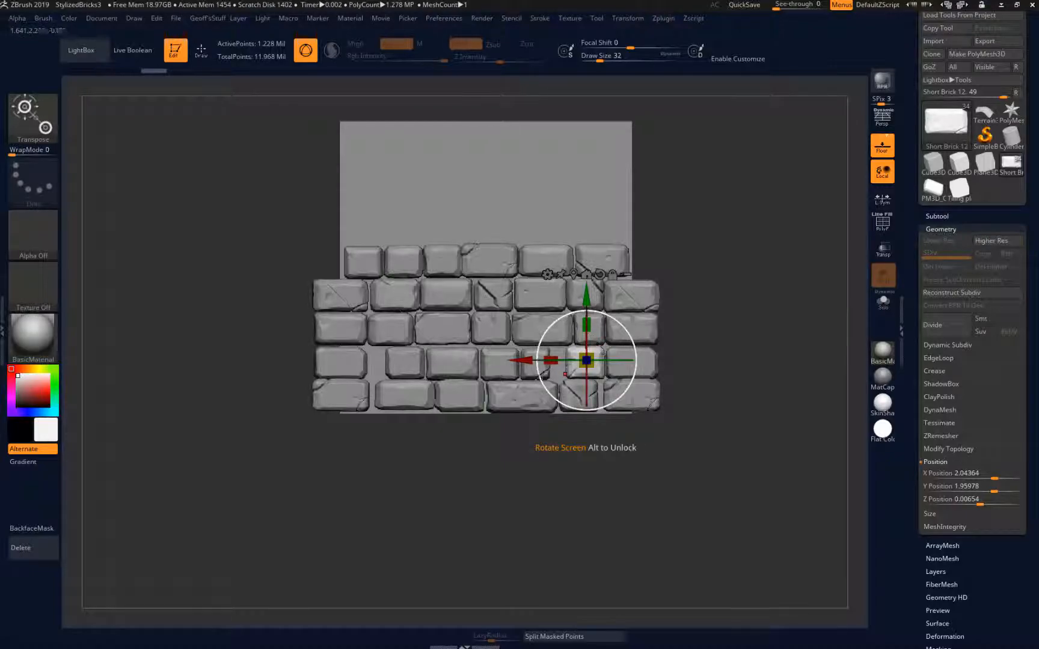
{"action": "left_click_drag", "start_coordinate": [518, 361], "coordinate": [512, 361]}
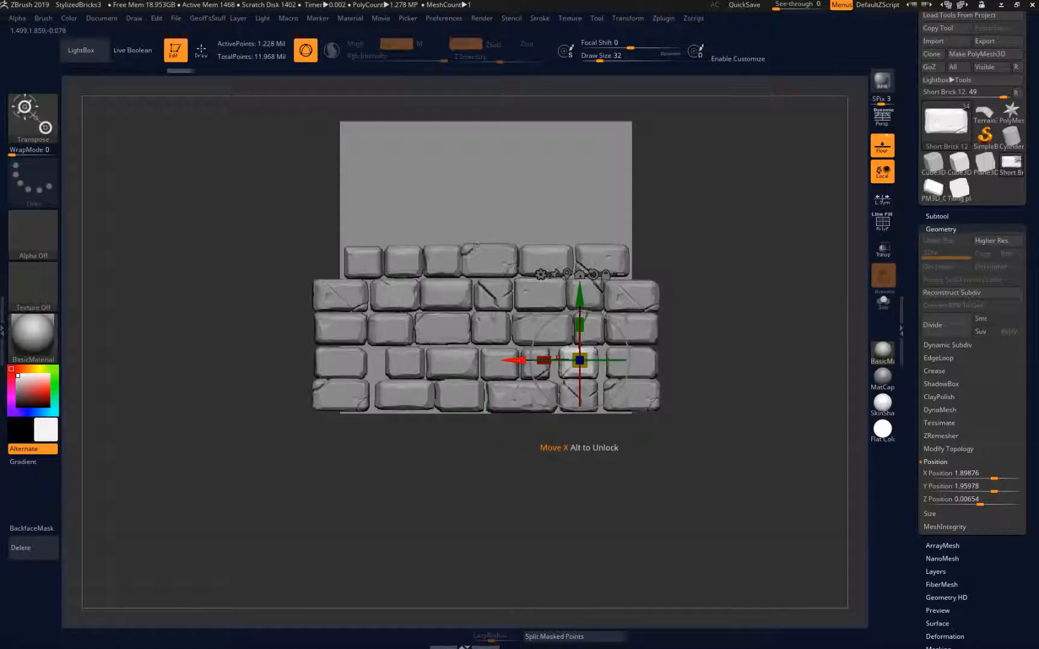
{"action": "left_click_drag", "start_coordinate": [550, 357], "coordinate": [528, 362]}
Step: Widen the fourth row's Large Brick 9_3 around X about 1.06, and move Small Brick 5 left to X about -1.99
{"action": "left_click", "coordinate": [529, 362]}
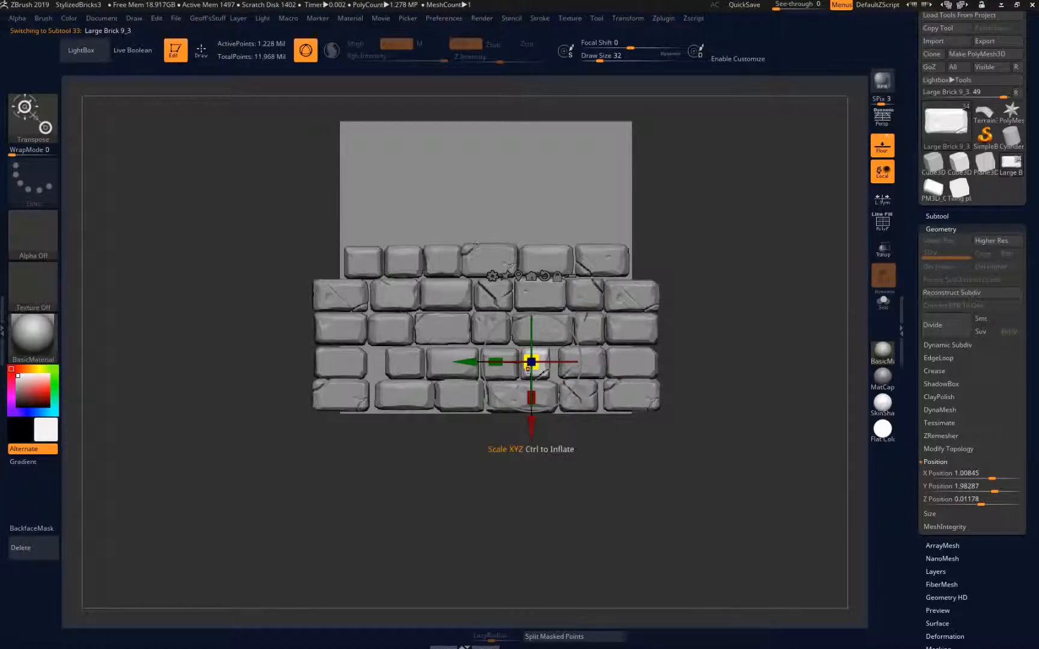
{"action": "left_click_drag", "start_coordinate": [495, 361], "coordinate": [470, 362]}
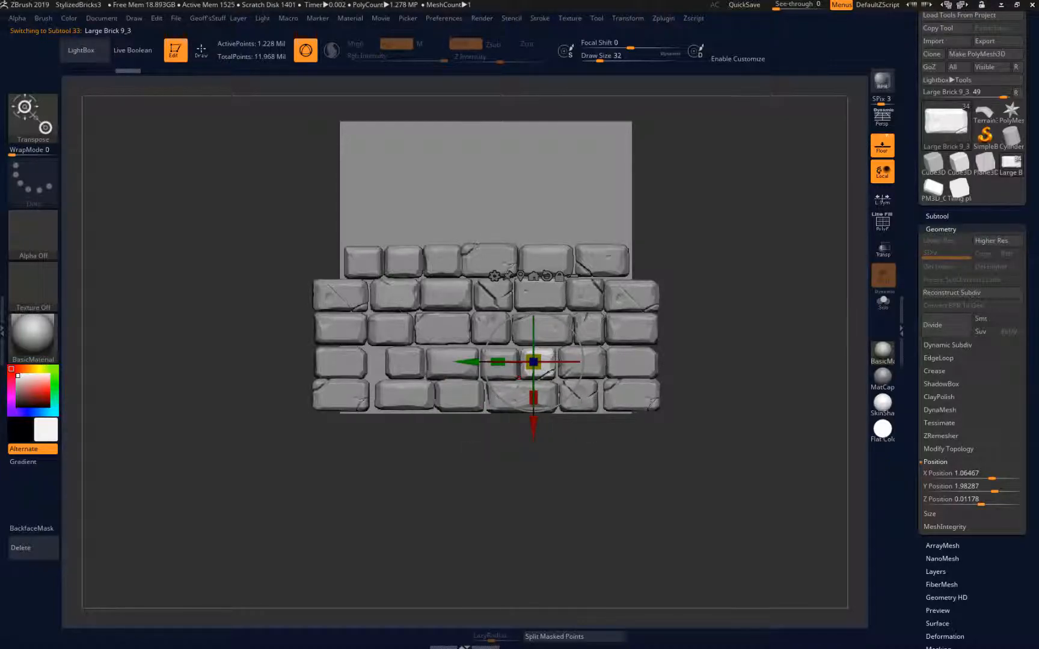
{"action": "left_click", "coordinate": [402, 366]}
{"action": "left_click_drag", "start_coordinate": [340, 356], "coordinate": [326, 357]}
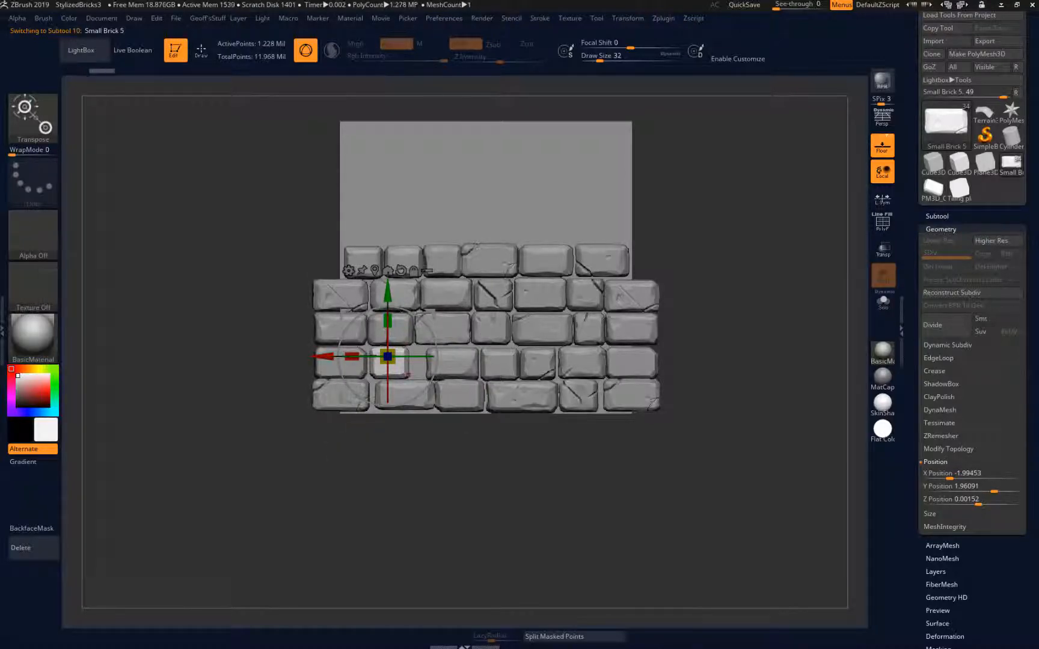
Step: Move the fourth row's Large Brick 4_3 to X about -0.87 and Y about 1.95, and widen it to fill the gap
{"action": "left_click", "coordinate": [474, 367]}
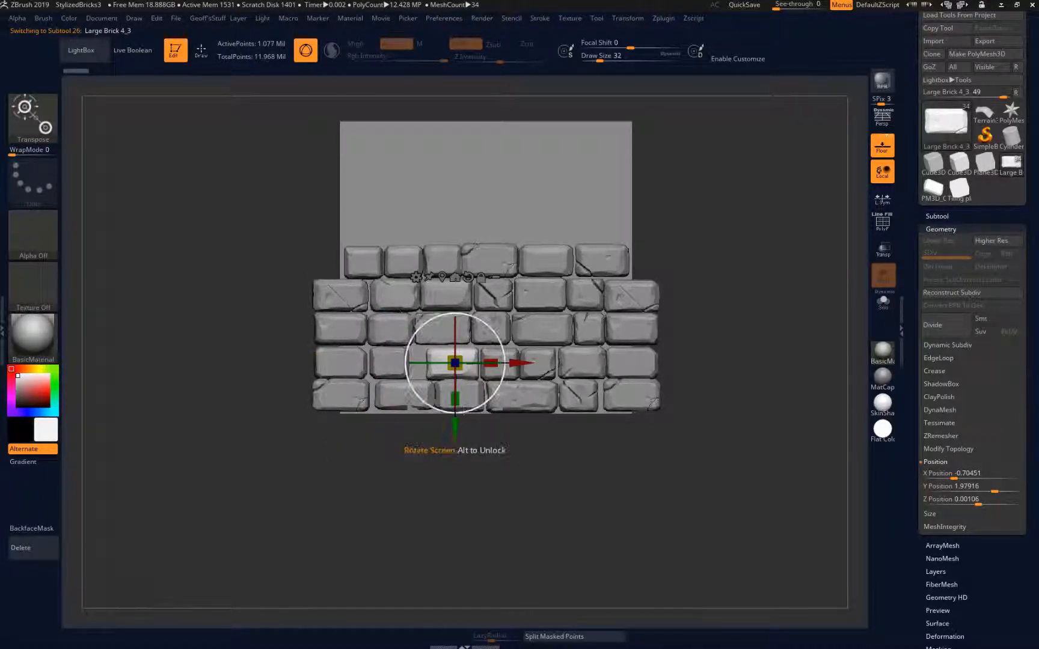
{"action": "left_click_drag", "start_coordinate": [455, 428], "coordinate": [455, 429]}
{"action": "left_click_drag", "start_coordinate": [519, 361], "coordinate": [478, 365]}
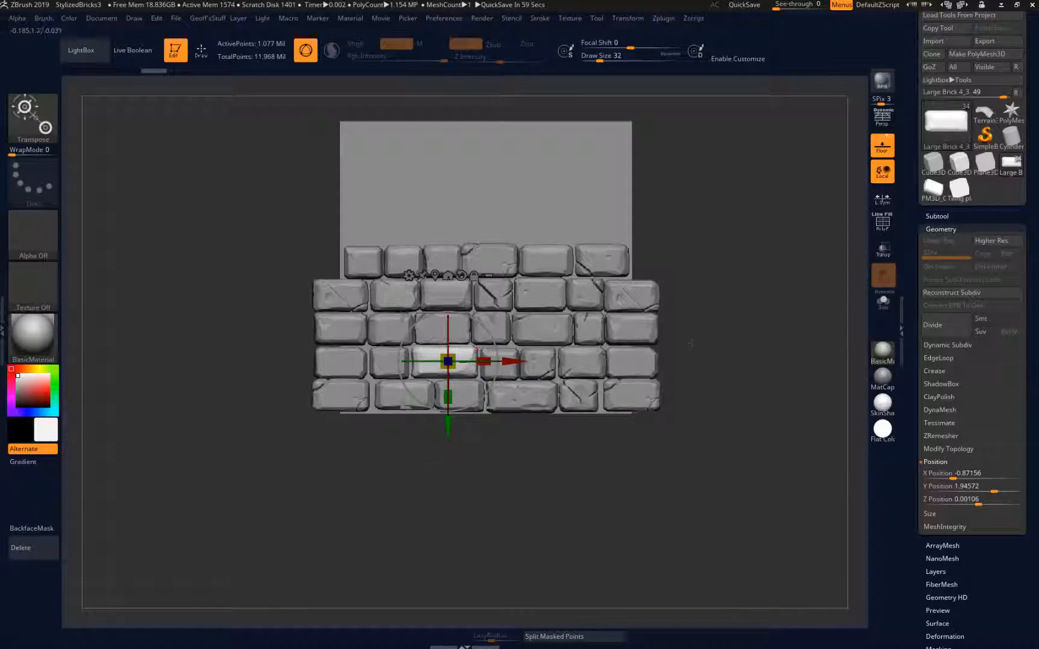
Step: Move the bottom row's Small Brick 8_2 to X about 1.95, and Small Brick 3_3 to X about -1.73 and Y about 2.65
{"action": "left_click", "coordinate": [577, 398], "text": "alt"}
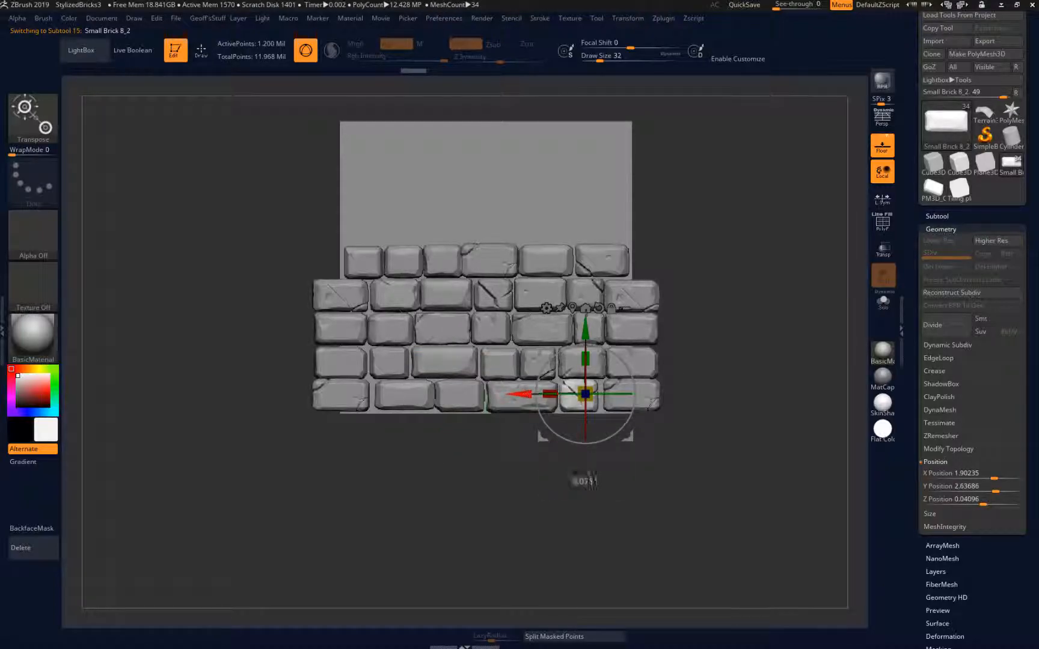
{"action": "left_click_drag", "start_coordinate": [531, 394], "coordinate": [528, 395]}
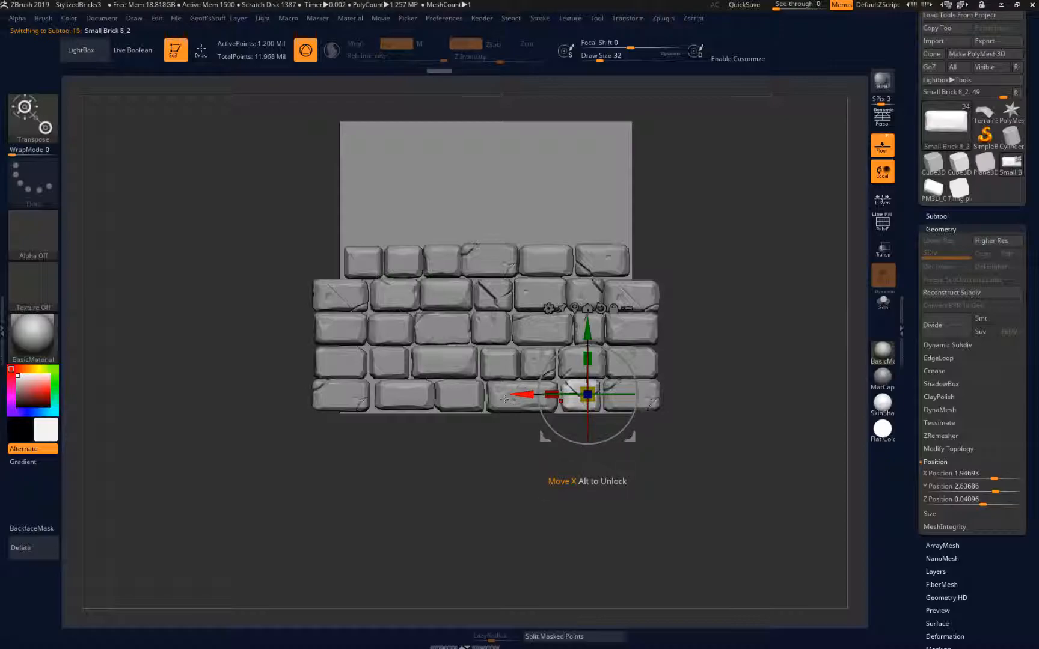
{"action": "left_click", "coordinate": [409, 391]}
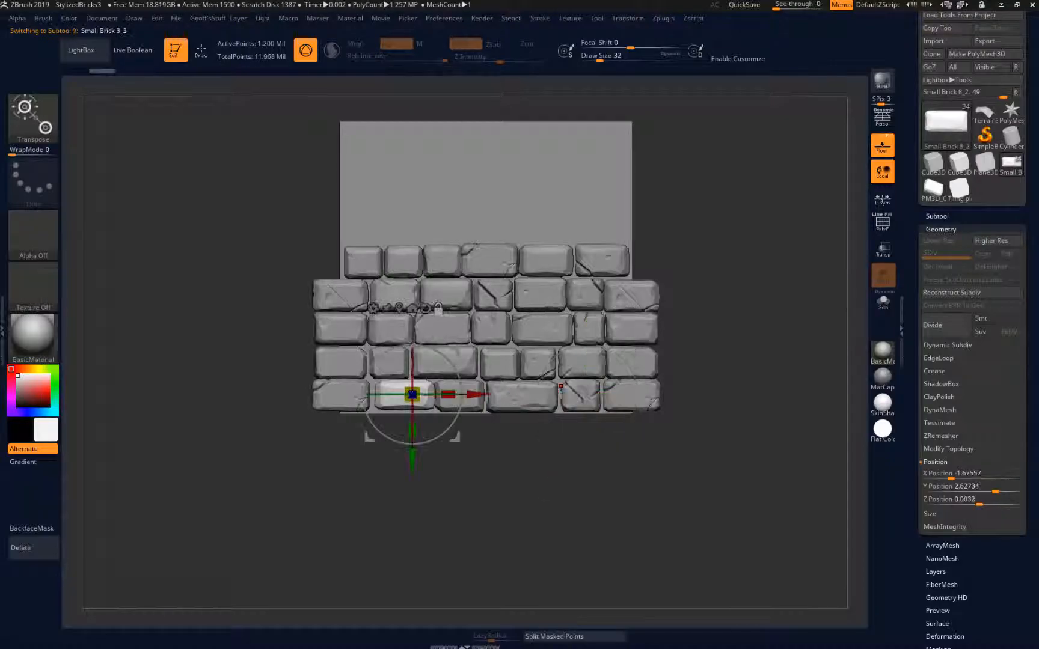
{"action": "left_click_drag", "start_coordinate": [413, 434], "coordinate": [411, 456]}
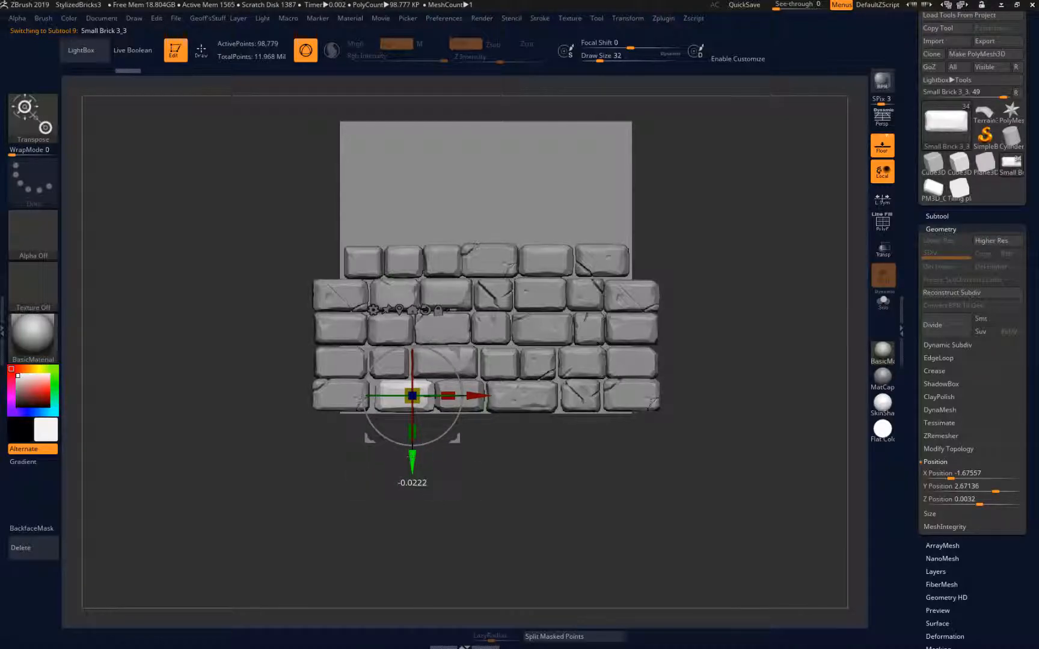
{"action": "left_click_drag", "start_coordinate": [472, 397], "coordinate": [467, 396]}
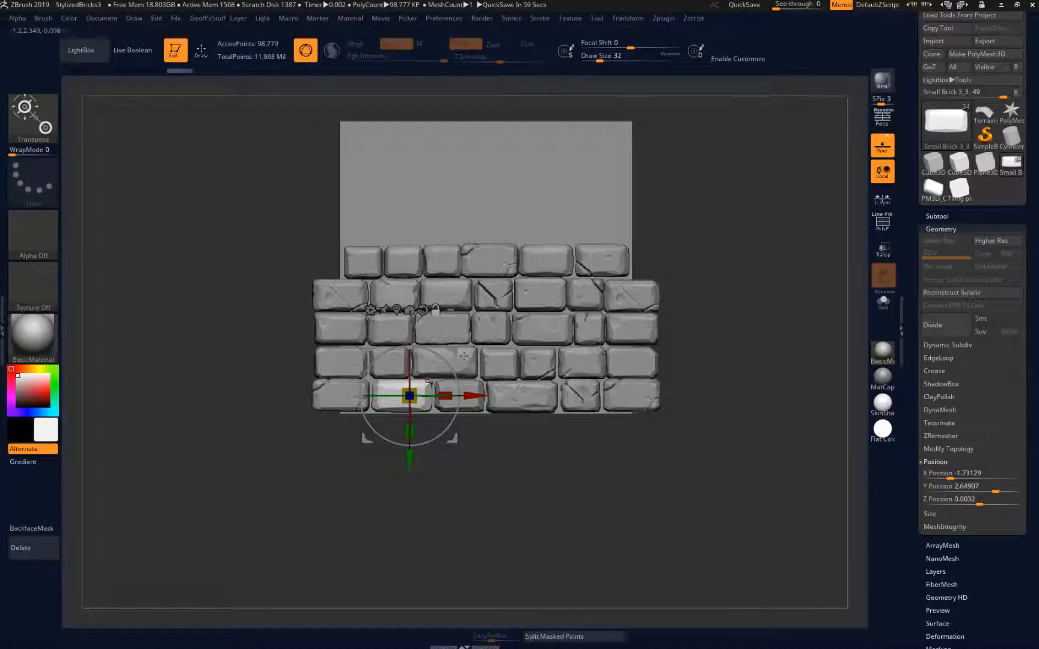
Step: Align the fourth row's Small Brick 2_3 at X about 0.29 and Large Brick 9_3 at X about 1.09, both at Y about 1.94
{"action": "left_click", "coordinate": [499, 364]}
{"action": "left_click_drag", "start_coordinate": [501, 428], "coordinate": [500, 425]}
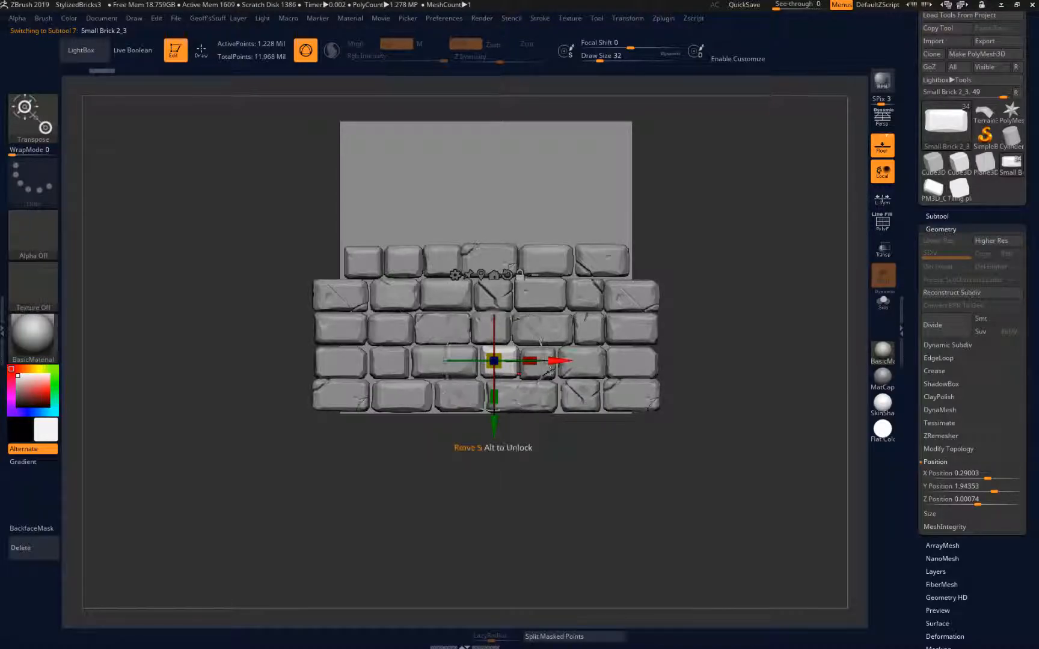
{"action": "left_click", "coordinate": [533, 360]}
{"action": "left_click_drag", "start_coordinate": [534, 430], "coordinate": [534, 430]}
{"action": "left_click_drag", "start_coordinate": [474, 359], "coordinate": [475, 360]}
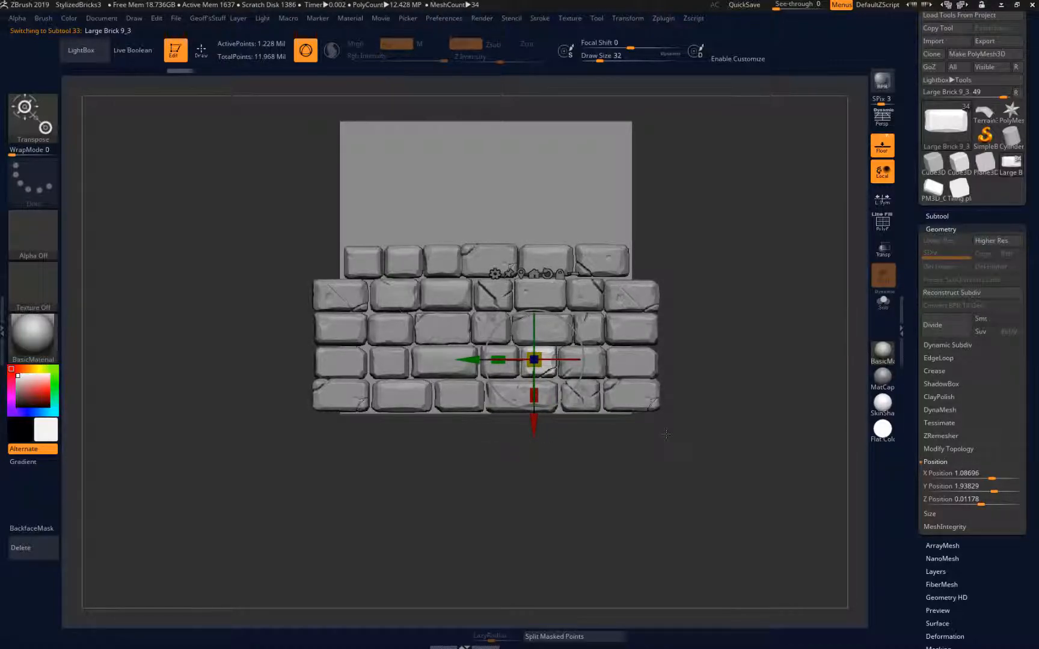
{"action": "left_click", "coordinate": [460, 392], "text": "alt"}
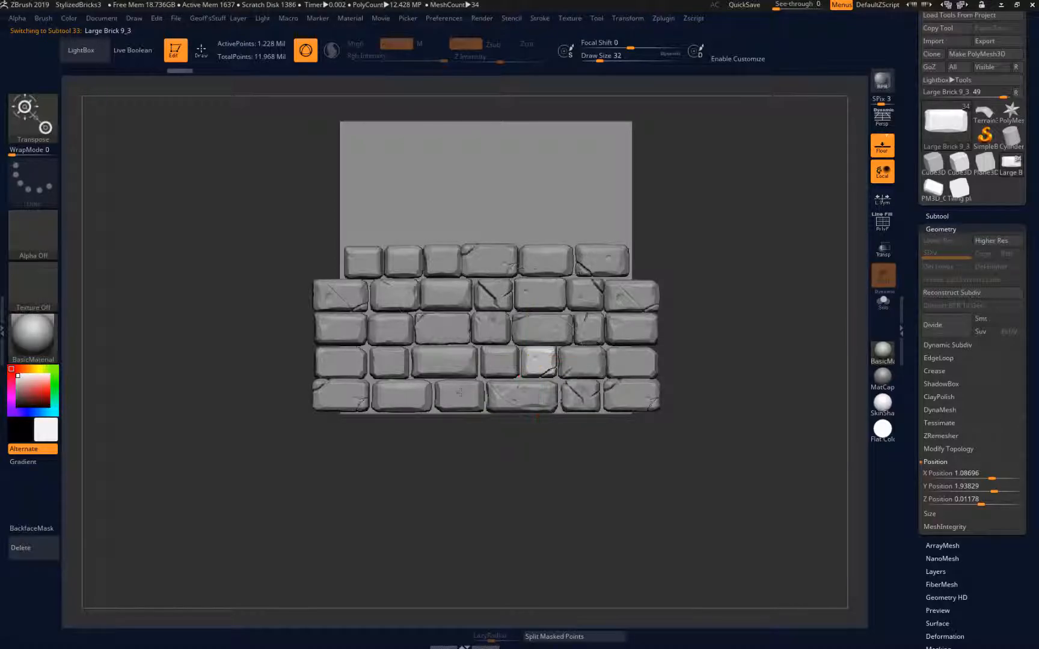
Step: Move the top row's left end brick, Small Brick 2_2, to X about -2.59 and shift the brick beside it left
{"action": "left_click", "coordinate": [360, 264], "text": "alt"}
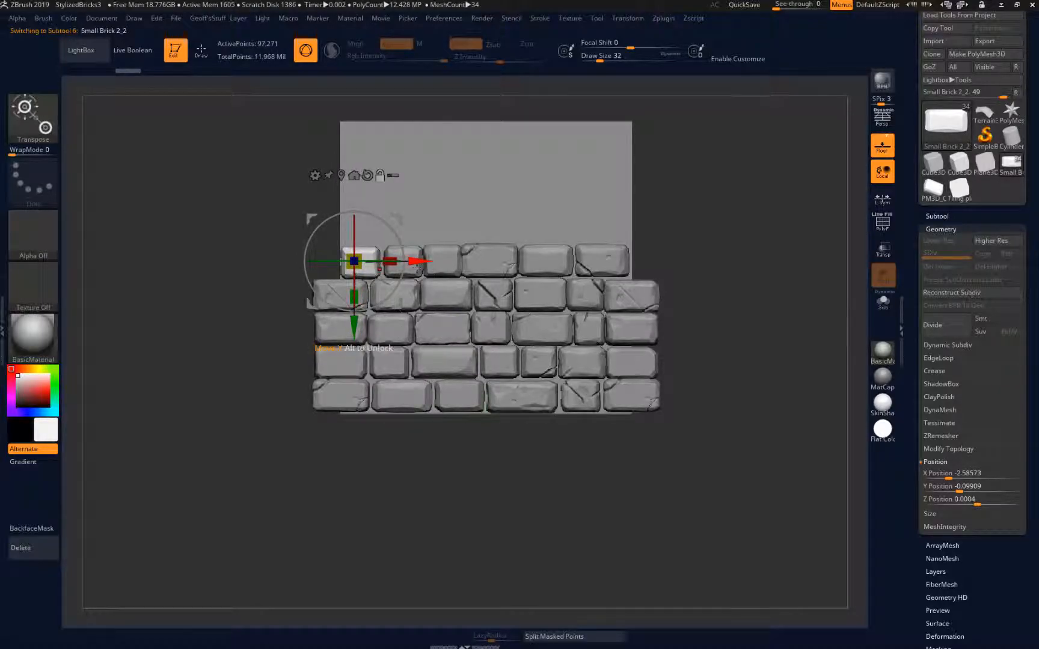
{"action": "left_click", "coordinate": [402, 262], "text": "alt"}
{"action": "left_click_drag", "start_coordinate": [473, 262], "coordinate": [470, 262]}
Step: Move the top row's right end brick, Large Brick 9_2, slightly right and shift Large Brick 5_2 beside it the same way
{"action": "left_click", "coordinate": [603, 263], "text": "alt"}
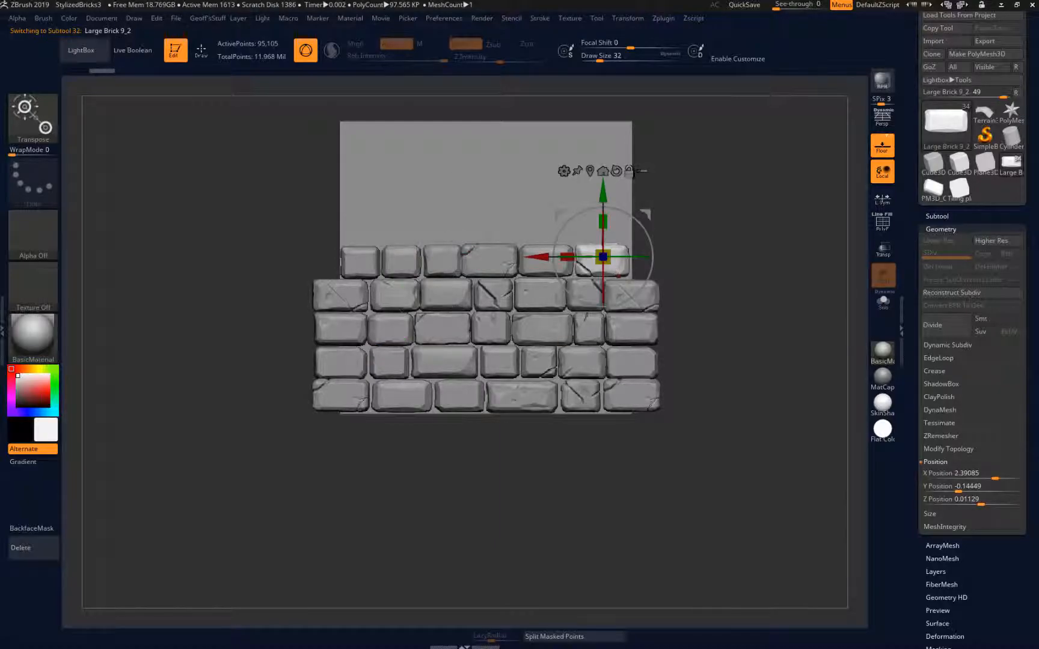
{"action": "left_click_drag", "start_coordinate": [543, 257], "coordinate": [541, 257]}
{"action": "left_click", "coordinate": [533, 267], "text": "alt"}
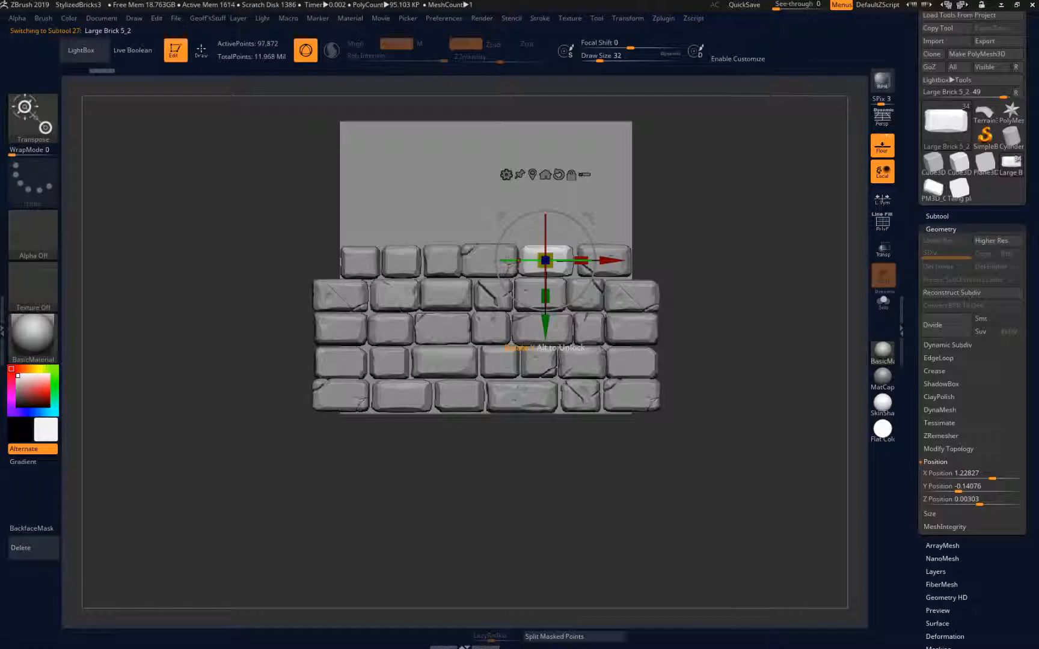
{"action": "left_click_drag", "start_coordinate": [607, 262], "coordinate": [608, 262]}
{"action": "left_click_drag", "start_coordinate": [552, 297], "coordinate": [552, 299]}
Step: Shift the top row's Large Brick 12 slightly right to even its gaps, and select Short Brick 5_2 beside it
{"action": "left_click", "coordinate": [488, 265], "text": "alt"}
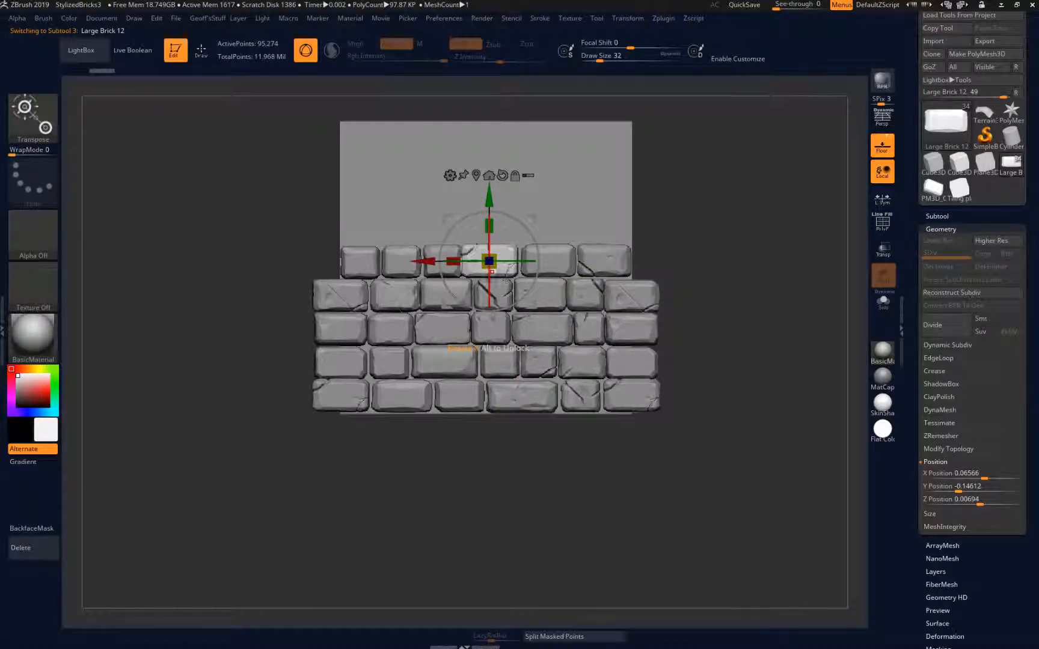
{"action": "left_click_drag", "start_coordinate": [428, 263], "coordinate": [387, 260]}
{"action": "left_click", "coordinate": [445, 265], "text": "alt"}
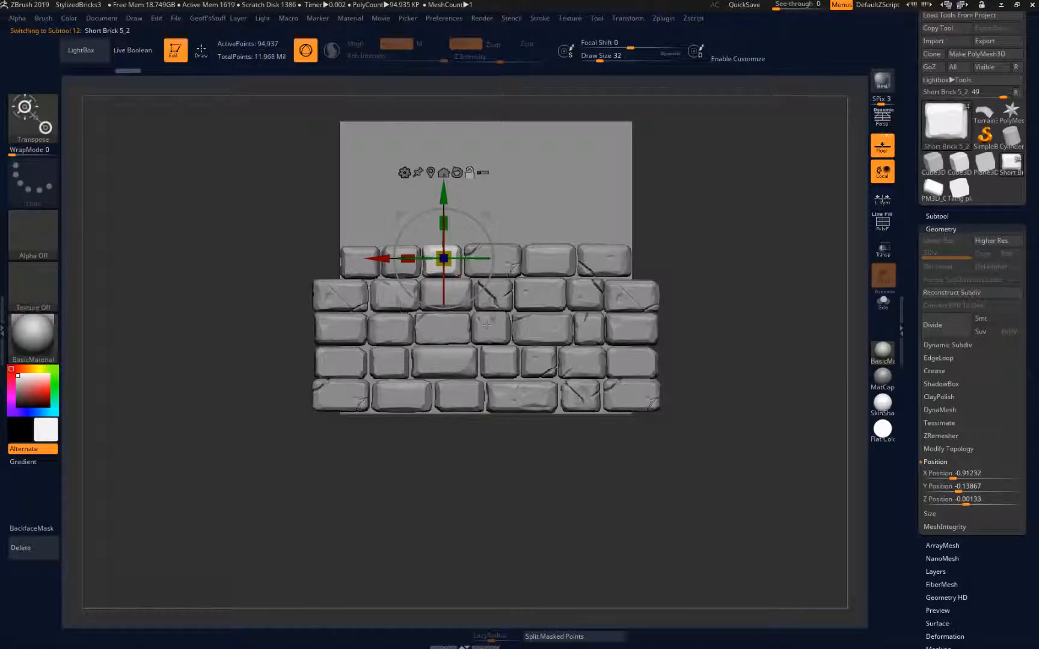
Step: Check the active point counts of bricks in the lower three rows to find the overly dense ones
{"action": "left_click", "coordinate": [450, 355], "text": "alt"}
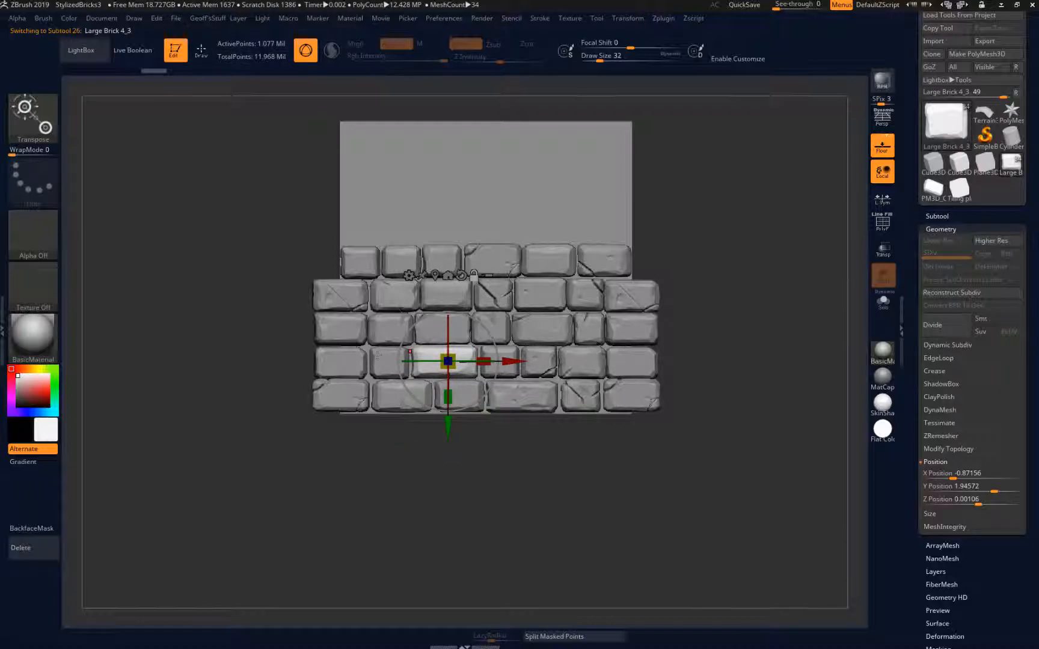
{"action": "left_click", "coordinate": [378, 360], "text": "alt"}
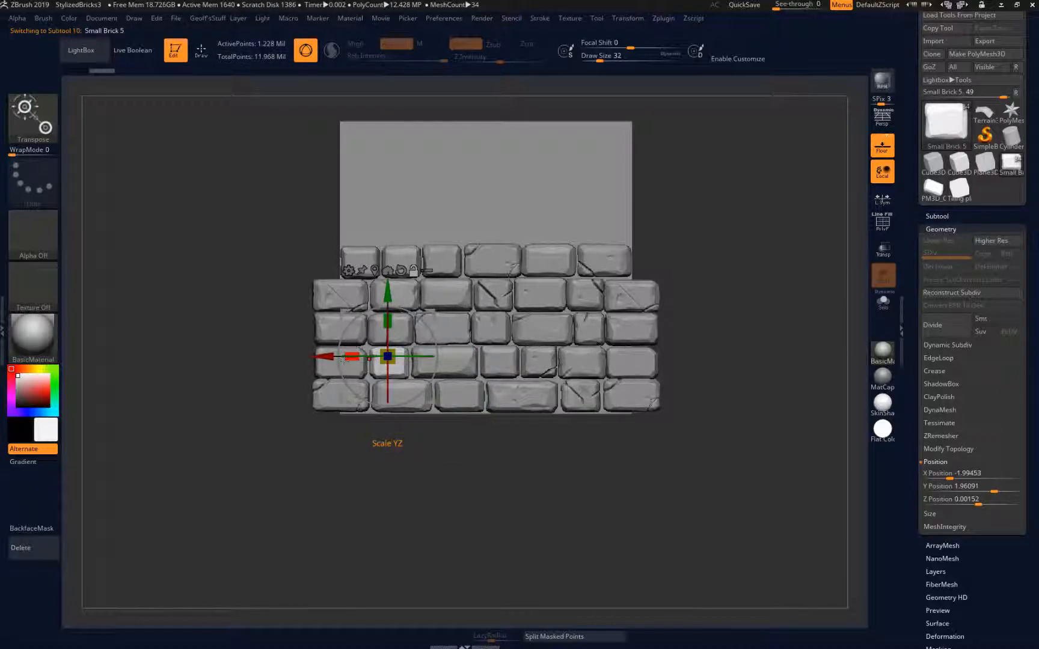
{"action": "left_click", "coordinate": [487, 364], "text": "alt"}
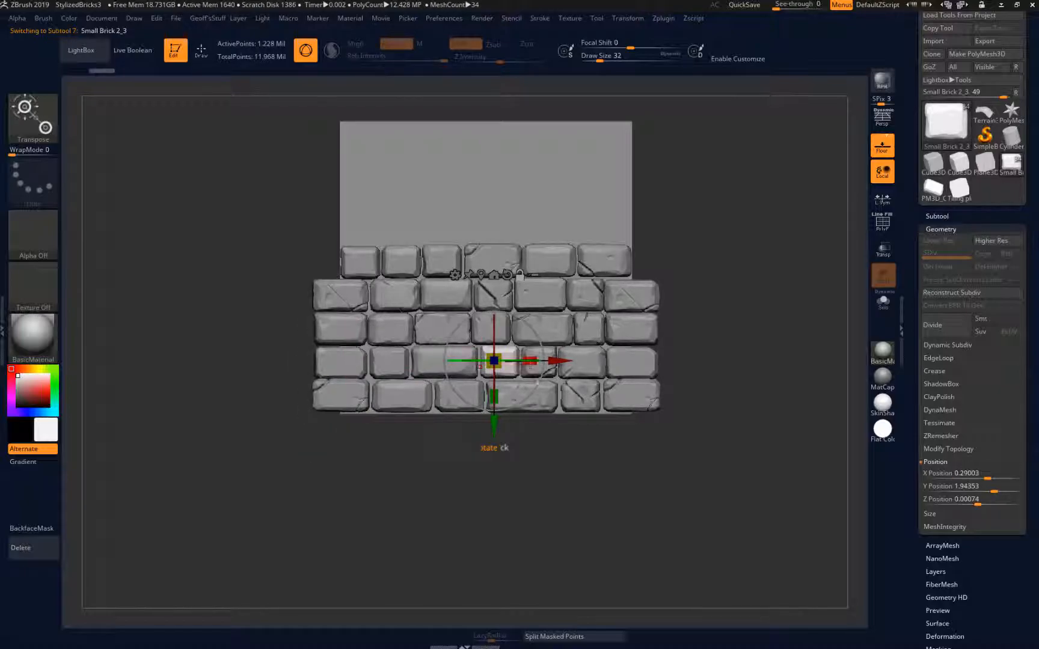
{"action": "left_click", "coordinate": [535, 353], "text": "alt"}
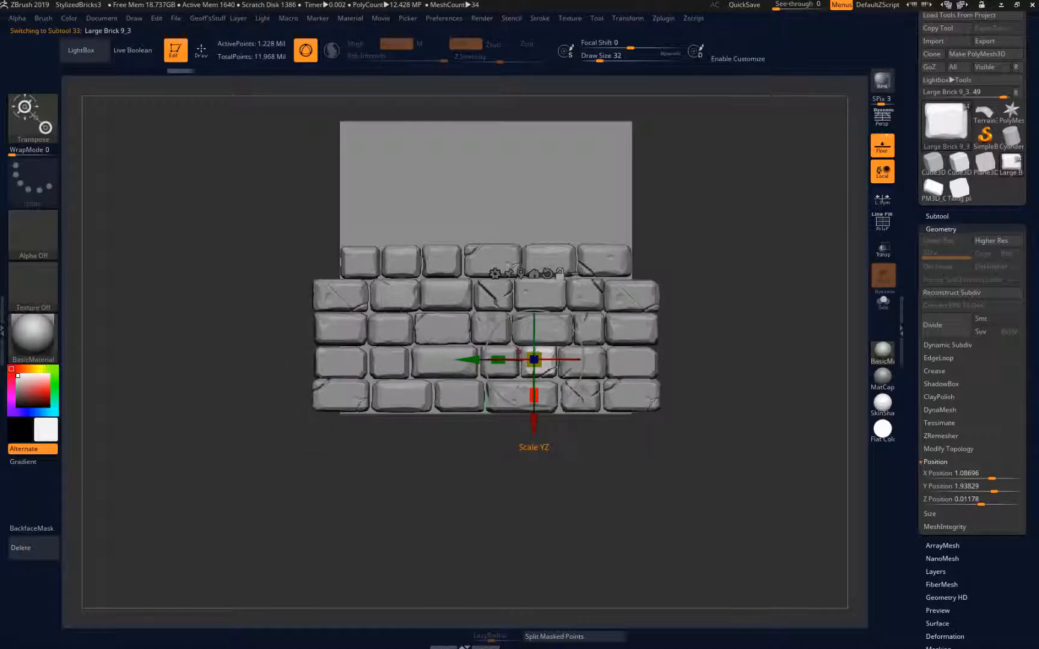
{"action": "left_click", "coordinate": [594, 370], "text": "alt"}
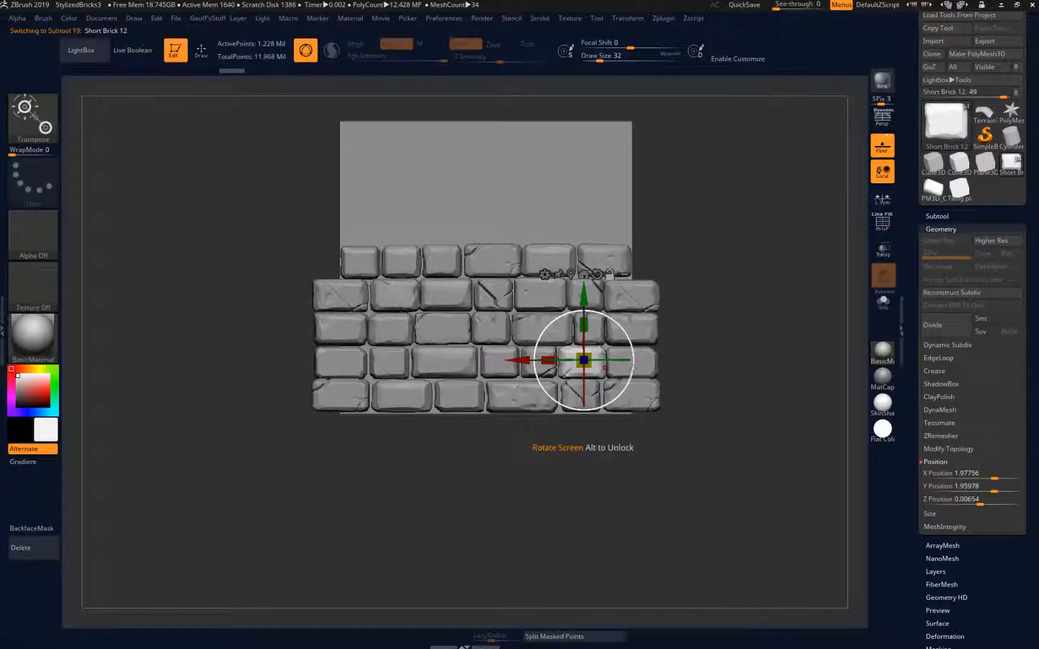
{"action": "left_click", "coordinate": [646, 367], "text": "alt"}
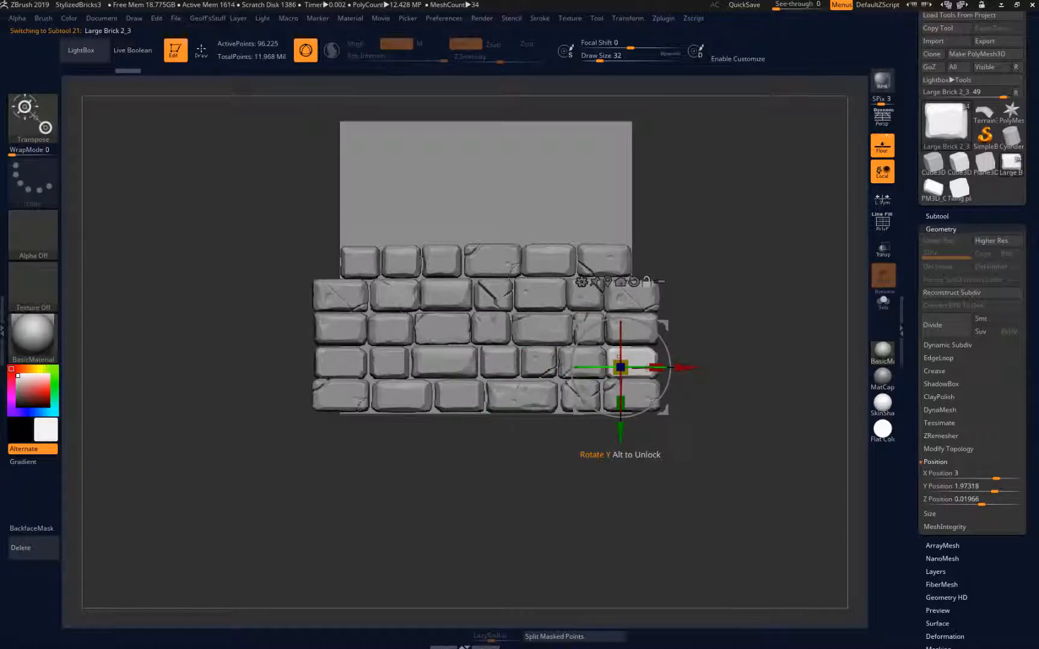
{"action": "left_click", "coordinate": [338, 394], "text": "alt"}
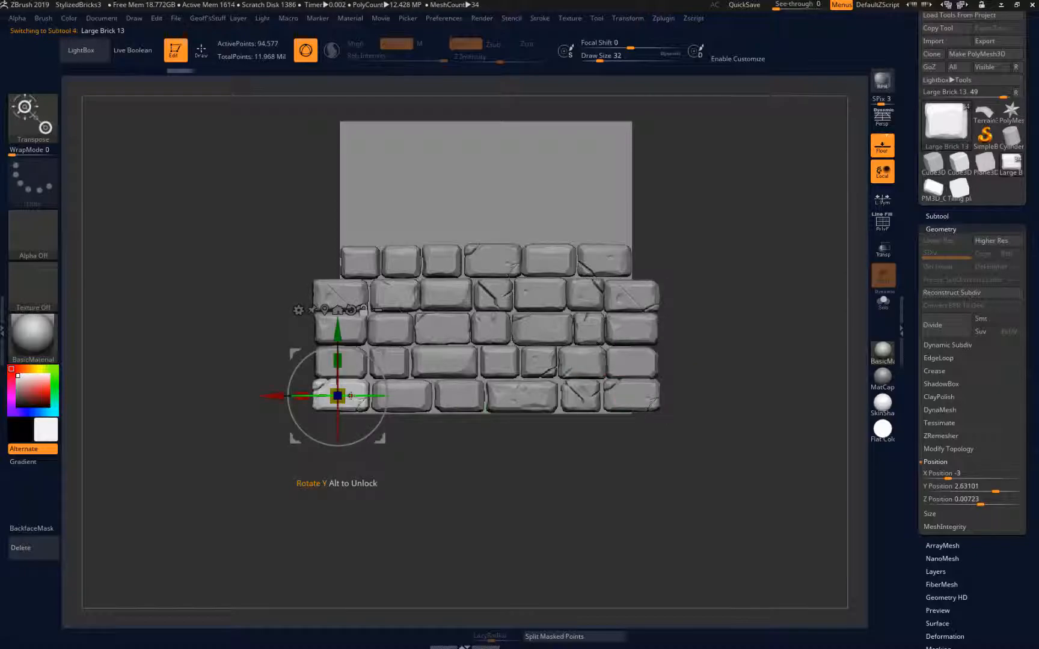
{"action": "left_click", "coordinate": [445, 328], "text": "alt"}
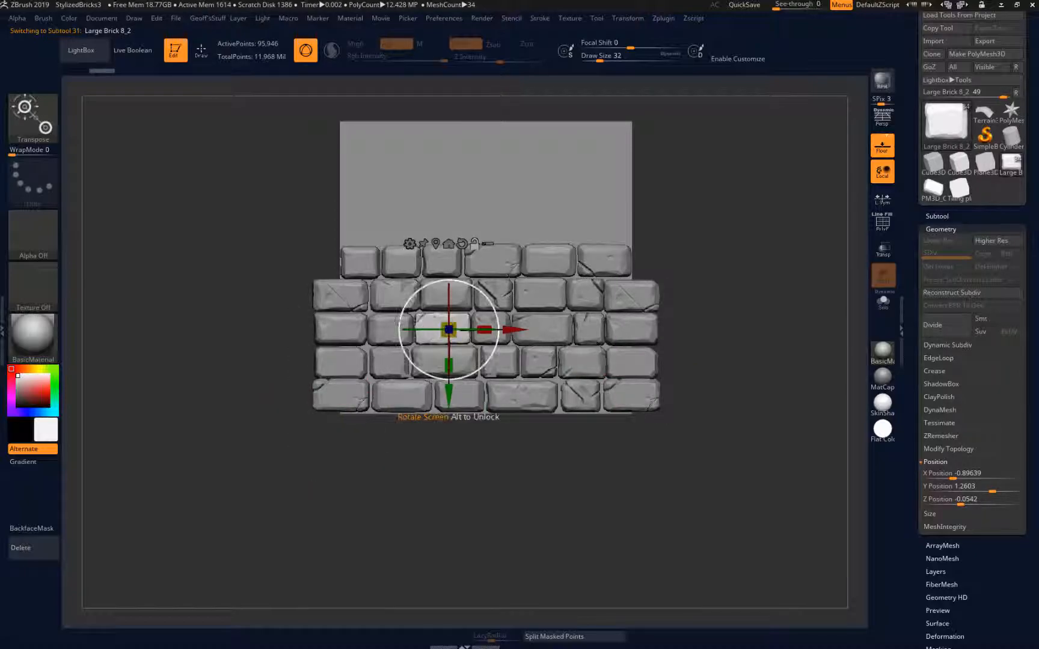
{"action": "left_click", "coordinate": [389, 330], "text": "alt"}
{"action": "left_click", "coordinate": [340, 328], "text": "alt"}
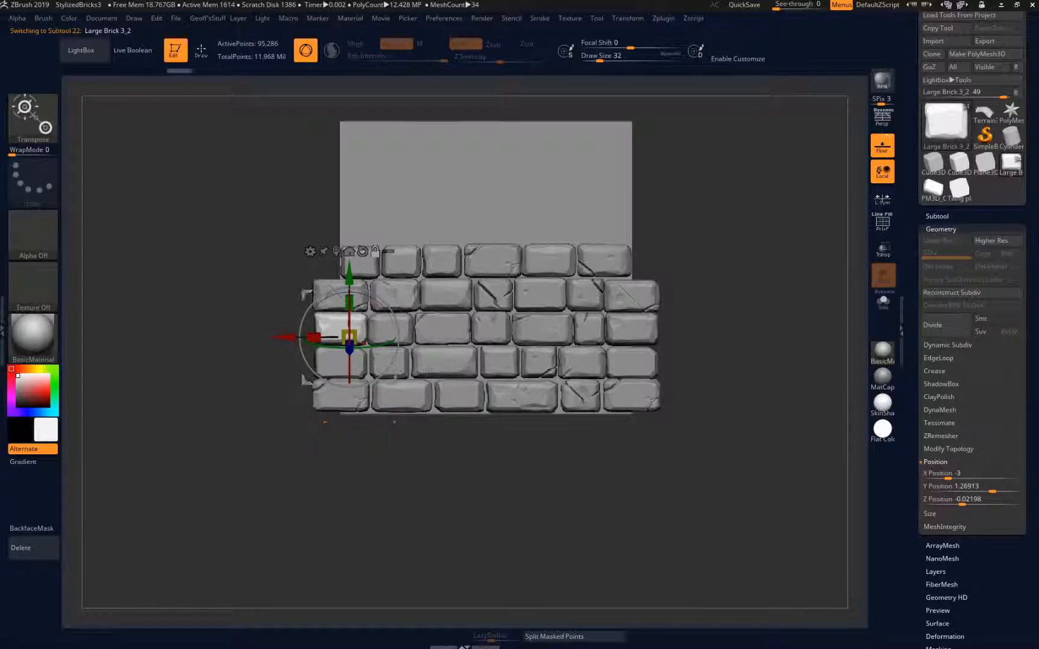
Step: ZRemesh the fourth row's Small Brick 5 with a target polygon count of 100 and an adaptive size of 0
{"action": "left_click", "coordinate": [386, 358], "text": "alt"}
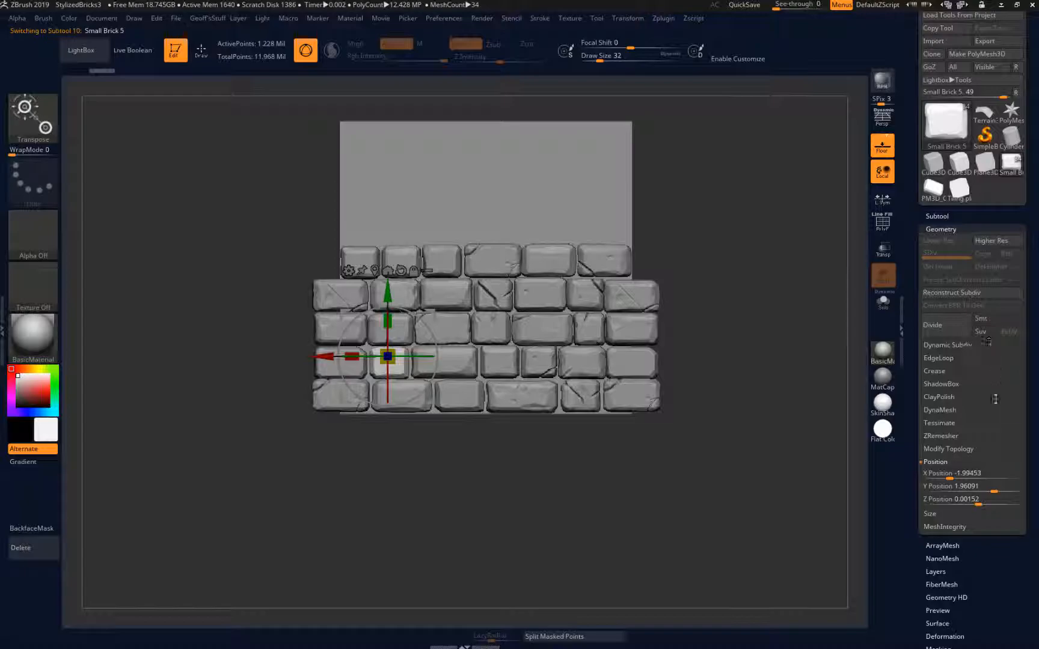
{"action": "left_click", "coordinate": [966, 441]}
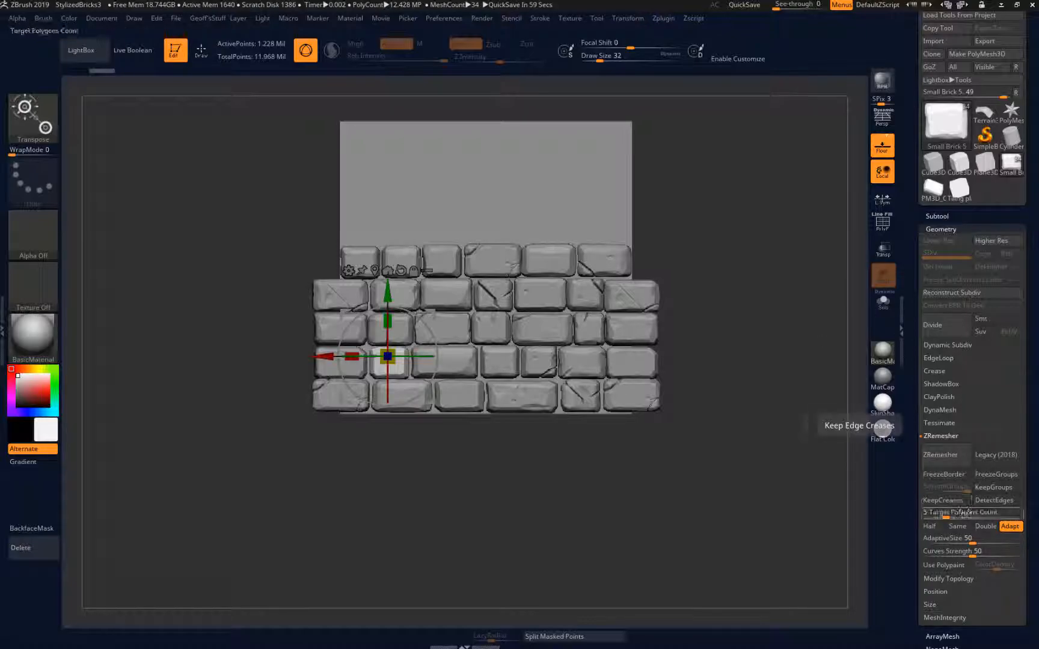
{"action": "left_click_drag", "start_coordinate": [954, 514], "coordinate": [1031, 523]}
{"action": "left_click", "coordinate": [939, 515]}
{"action": "left_click_drag", "start_coordinate": [972, 541], "coordinate": [913, 540]}
{"action": "left_click", "coordinate": [939, 455]}
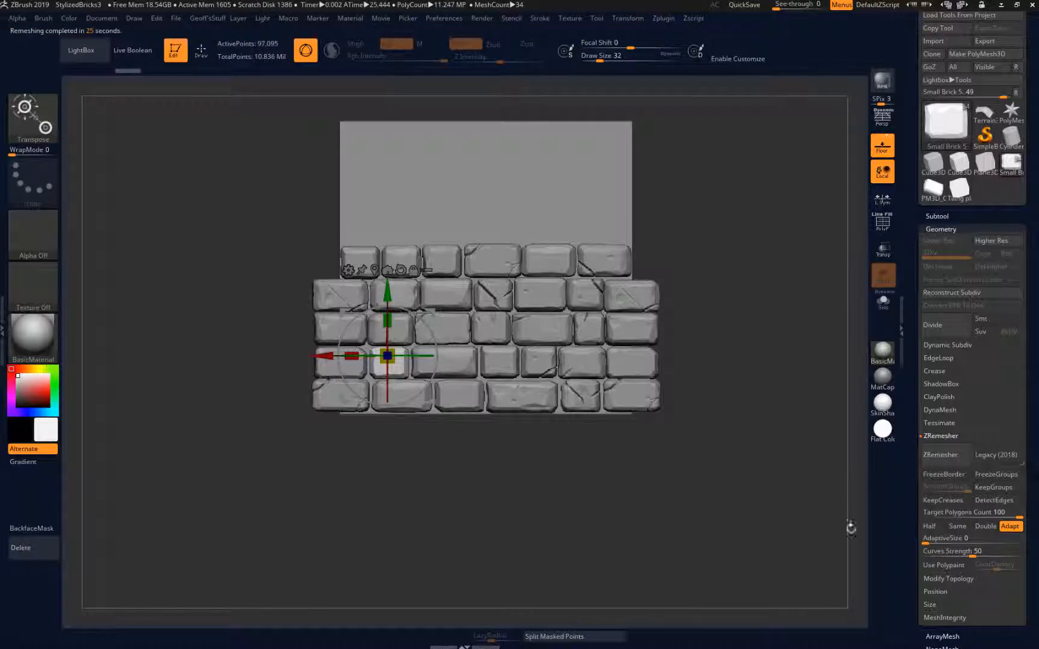
{"action": "key", "text": "super"}
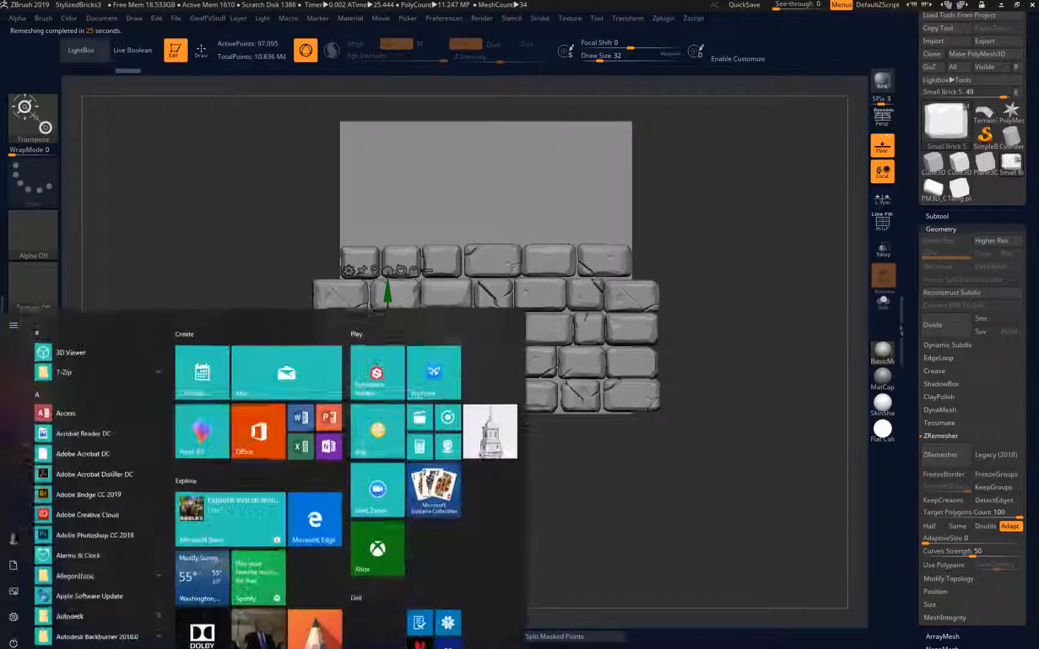
{"action": "key", "text": "super"}
Step: ZRemesh the fourth row's Large Brick 4_3 with a target polygon count of 100 and adaptive size 0
{"action": "left_click", "coordinate": [452, 362], "text": "alt"}
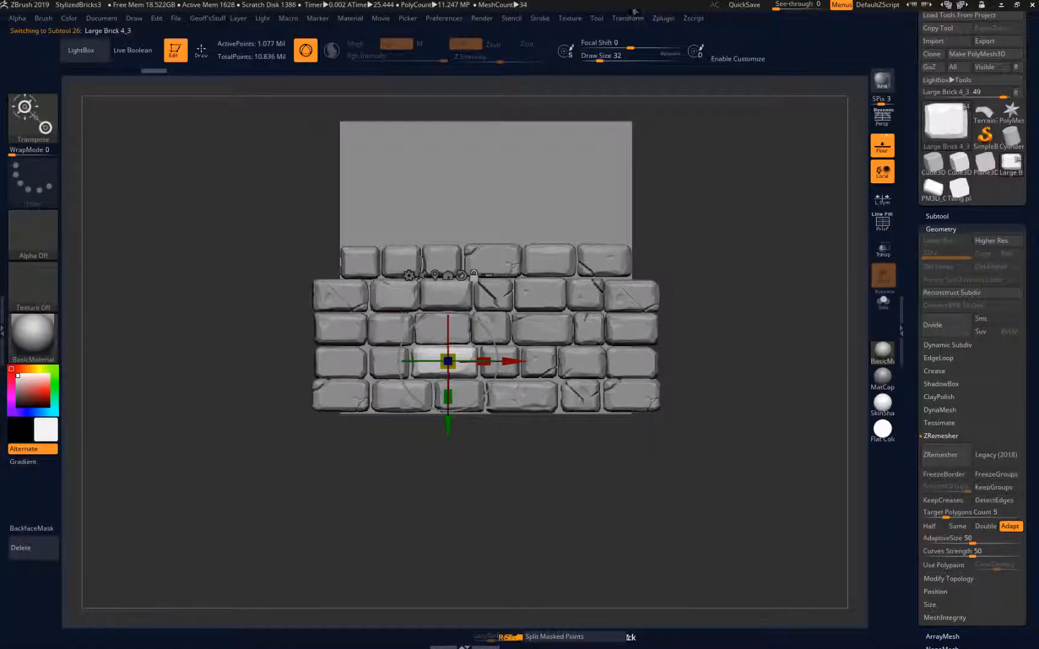
{"action": "left_click_drag", "start_coordinate": [956, 513], "coordinate": [1028, 512]}
{"action": "left_click_drag", "start_coordinate": [974, 539], "coordinate": [926, 538]}
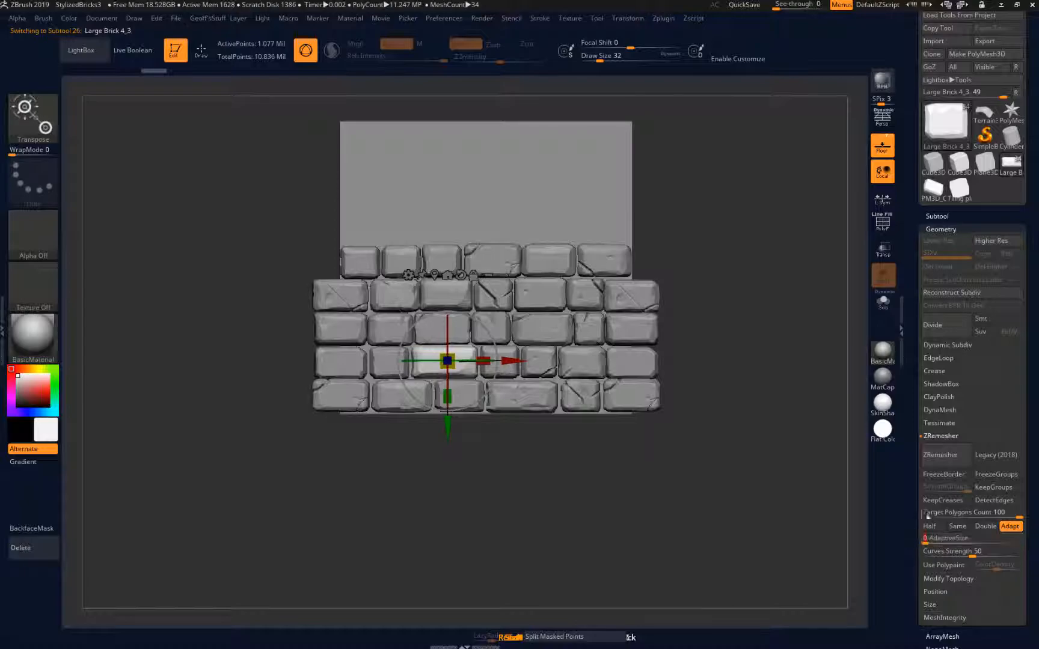
{"action": "left_click", "coordinate": [941, 455]}
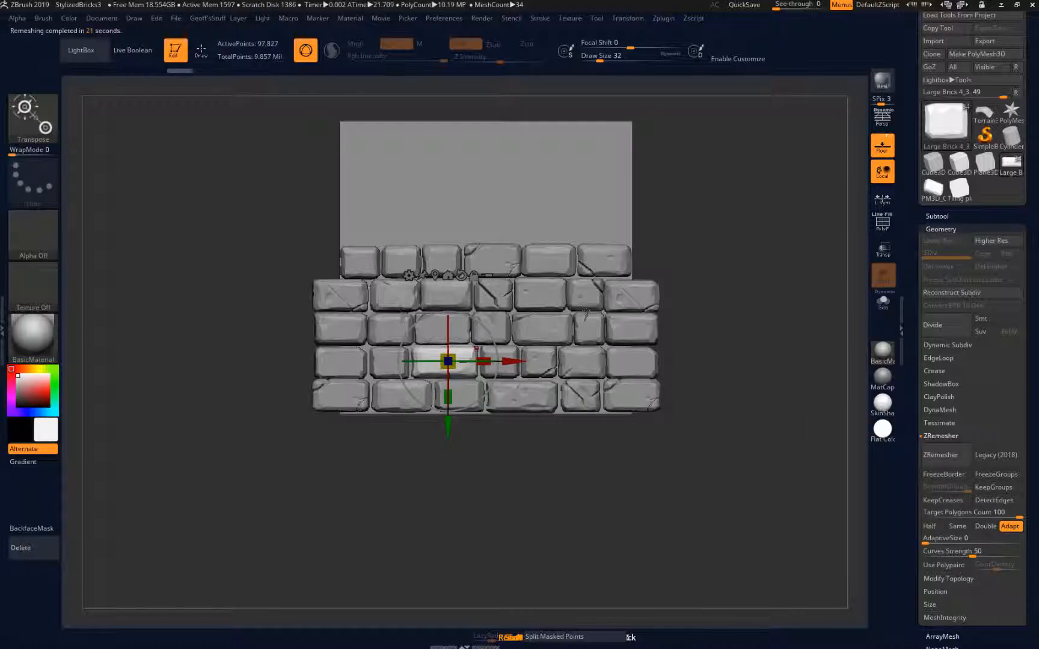
Step: ZRemesh the fourth row's Small Brick 2_3 using a target polygon count of 100 and adaptive size 0
{"action": "left_click", "coordinate": [504, 353], "text": "alt"}
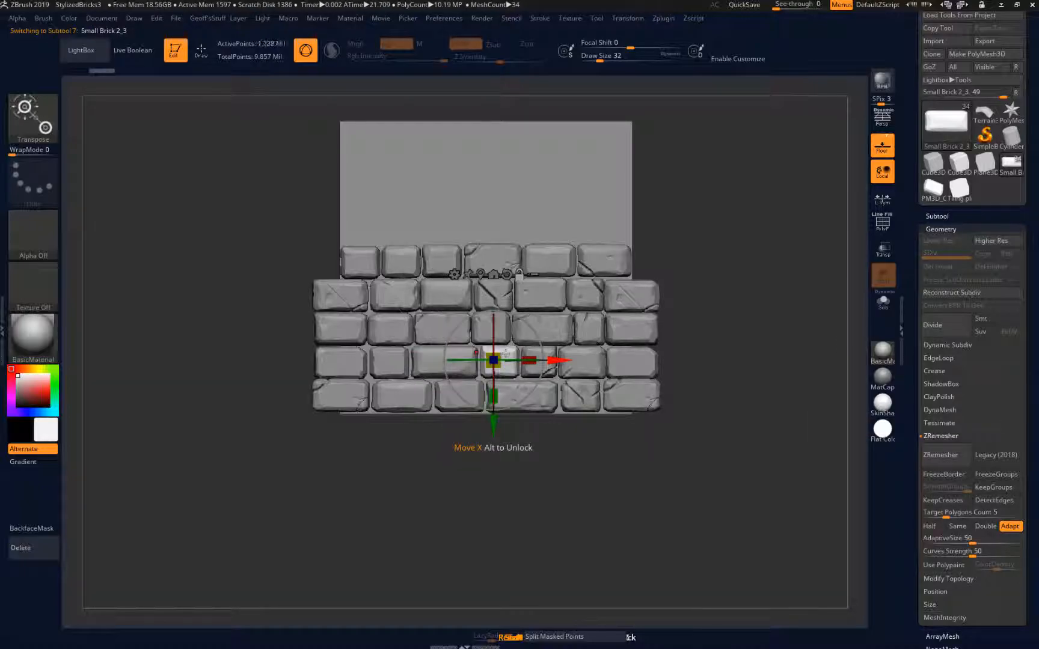
{"action": "left_click_drag", "start_coordinate": [960, 515], "coordinate": [1030, 519]}
{"action": "left_click_drag", "start_coordinate": [968, 540], "coordinate": [907, 543]}
{"action": "left_click", "coordinate": [936, 463]}
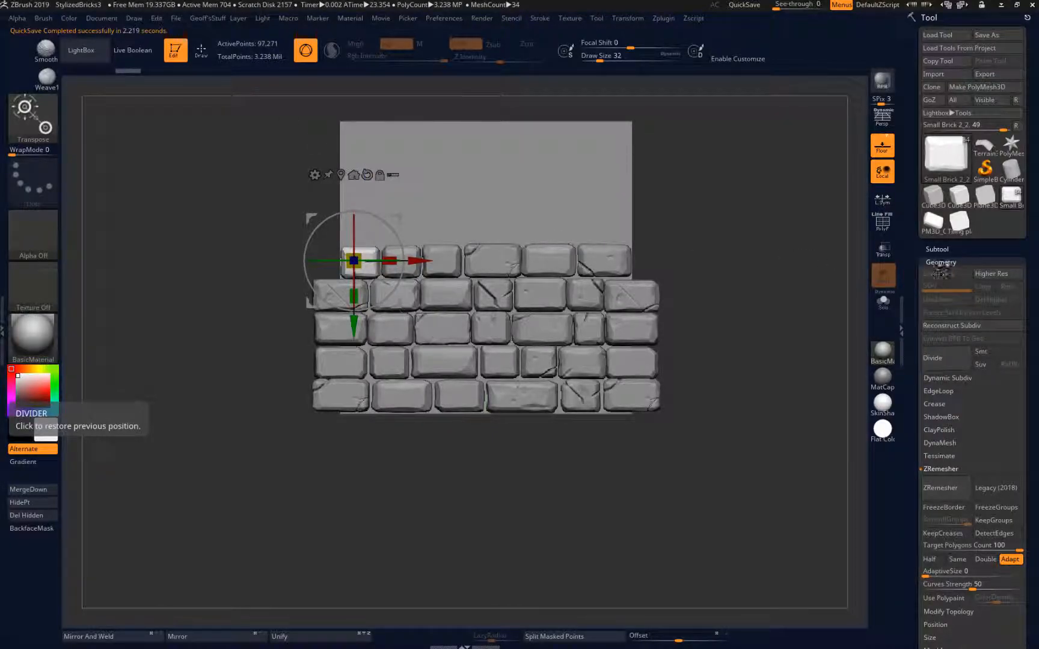
Step: Rename the background plane subtool as Tiling Background and move it to the first place in the subtool list
{"action": "left_click", "coordinate": [939, 250]}
{"action": "scroll", "coordinate": [944, 296], "scroll_direction": "up", "scroll_amount": 5}
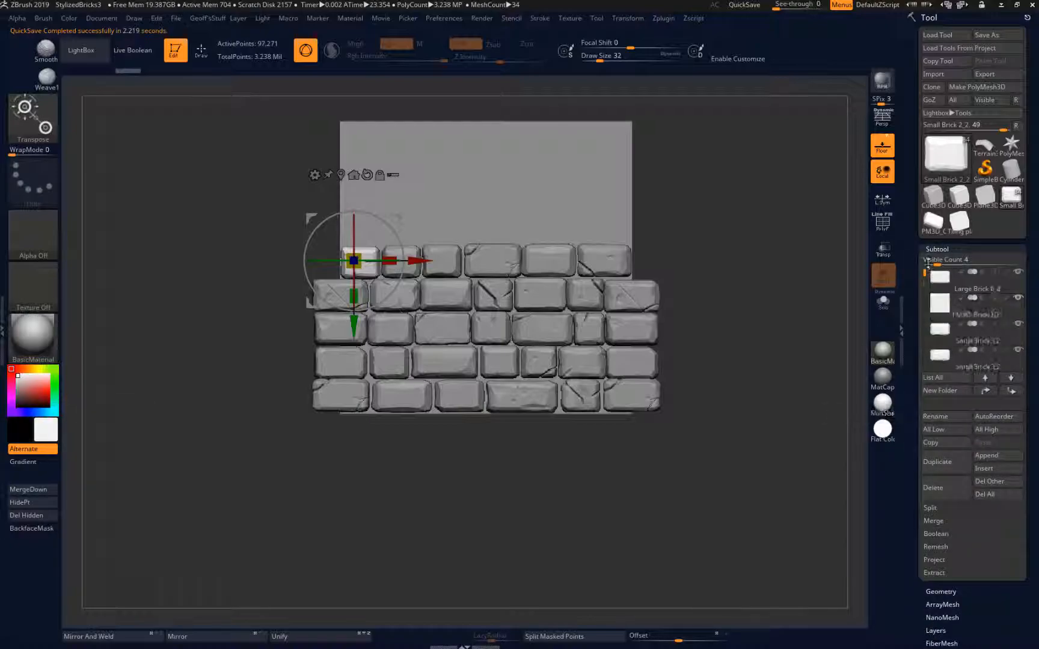
{"action": "left_click", "coordinate": [1003, 311]}
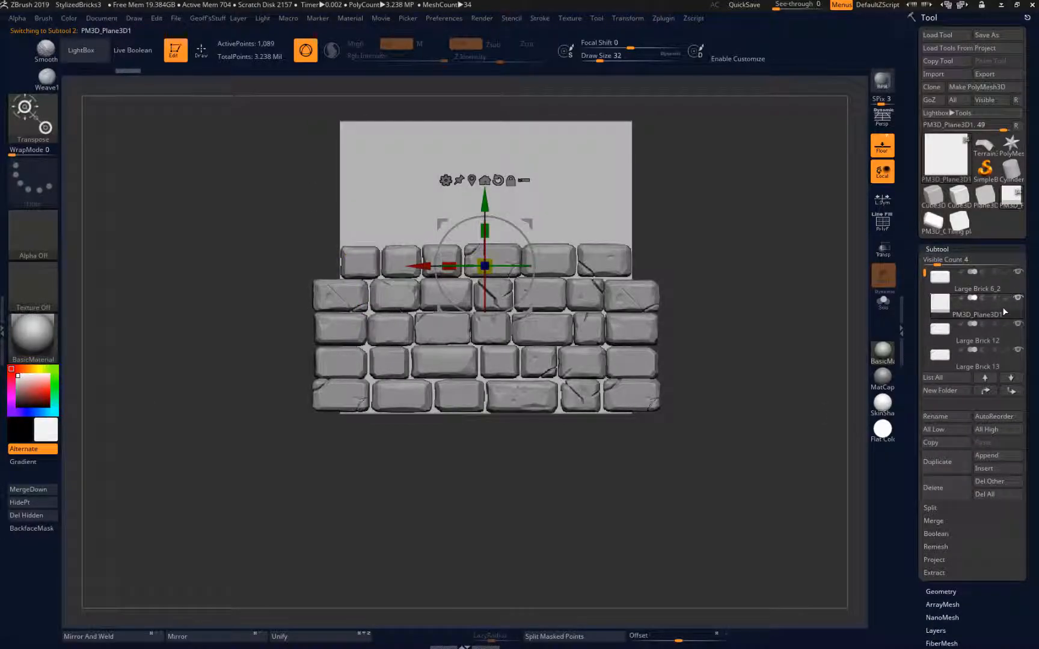
{"action": "left_click", "coordinate": [956, 417]}
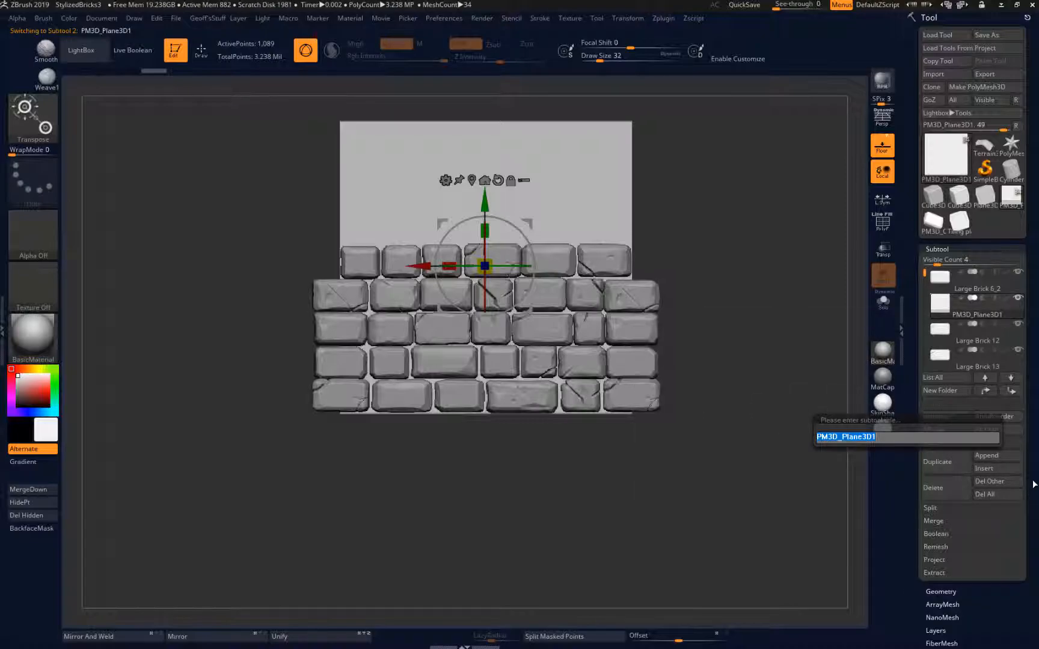
{"action": "type", "text": "T"}
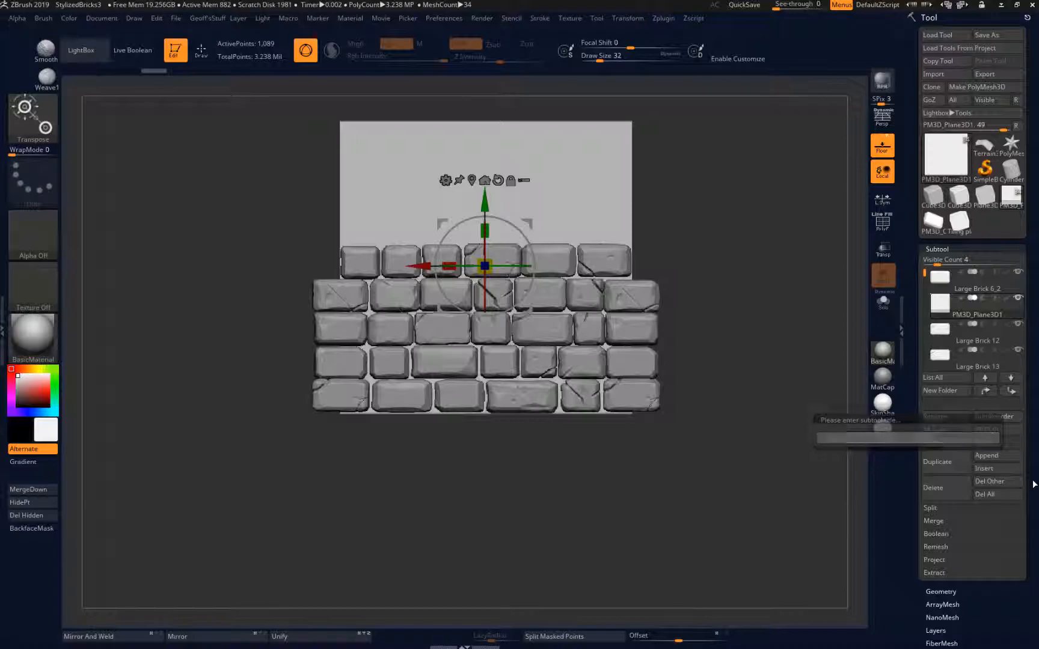
{"action": "key", "text": "Return"}
{"action": "left_click", "coordinate": [986, 391]}
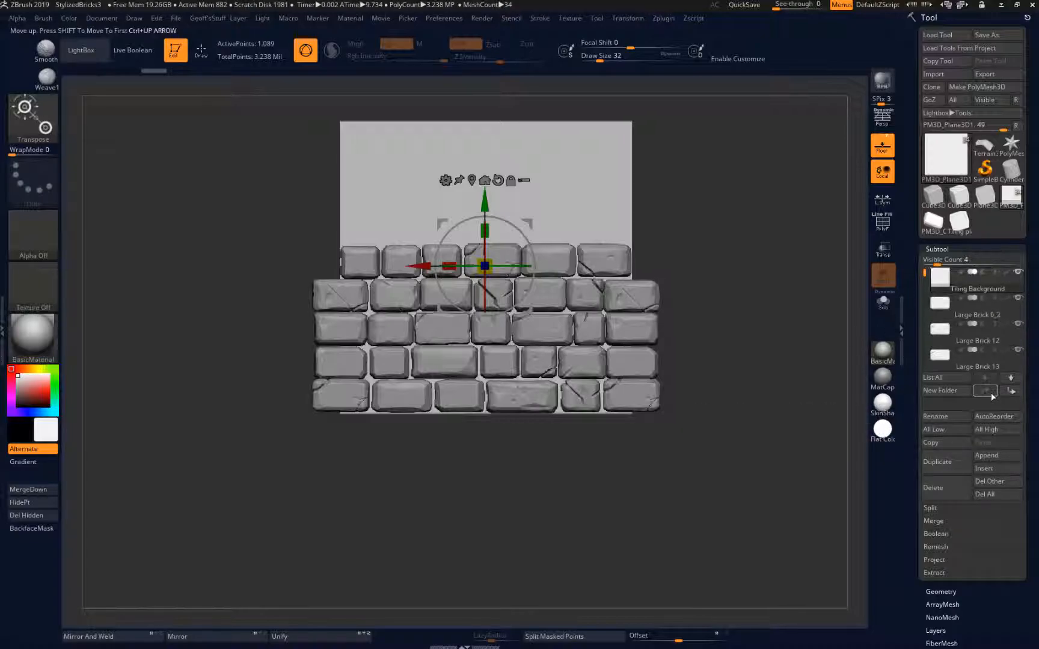
Step: Hide the Tiling Background and merge all visible brick subtools into a new tool
{"action": "left_click", "coordinate": [1018, 271]}
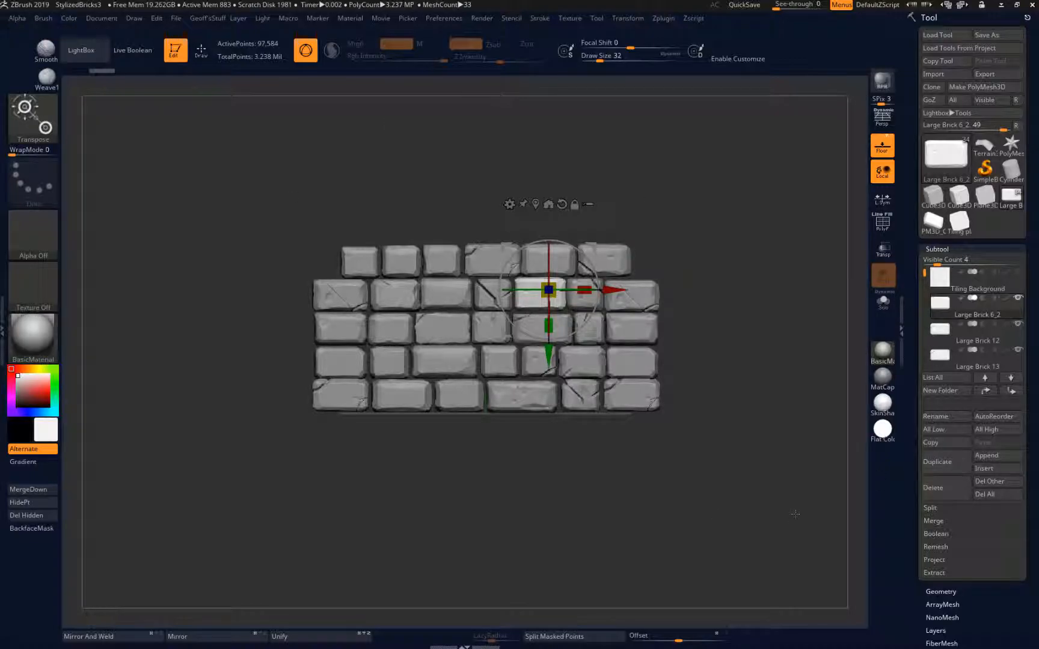
{"action": "mouse_move", "coordinate": [950, 358]}
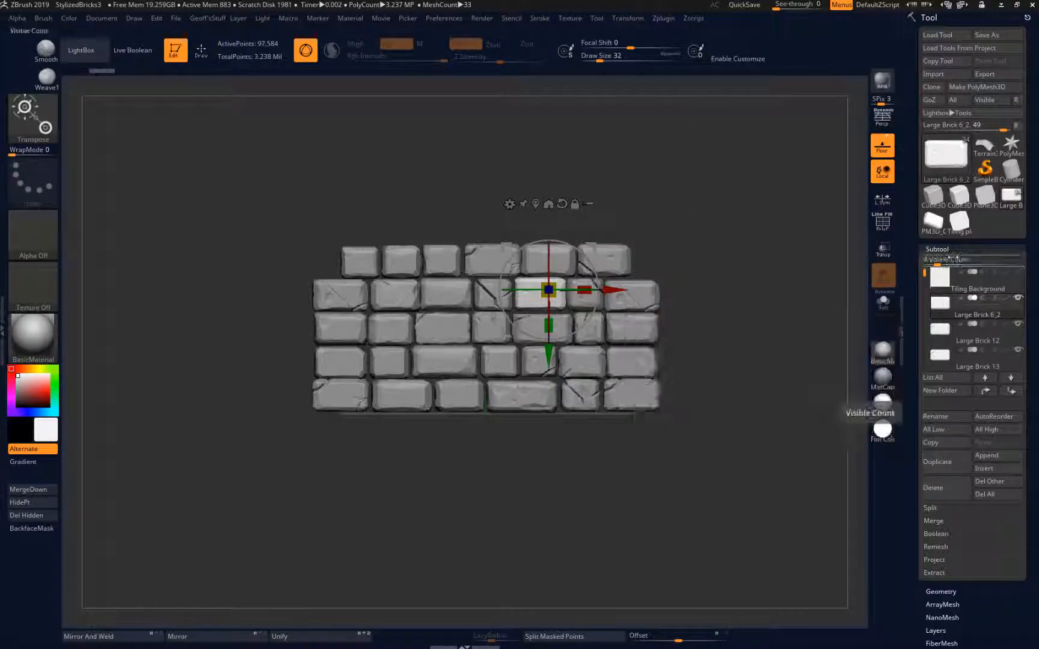
{"action": "left_click", "coordinate": [938, 522]}
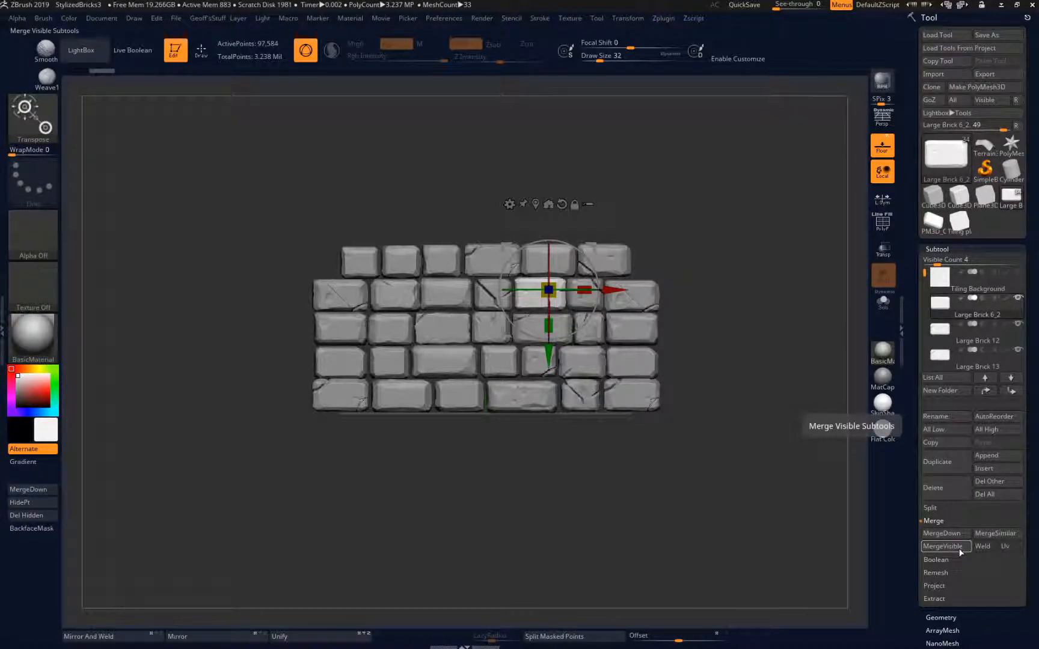
{"action": "left_click", "coordinate": [960, 551]}
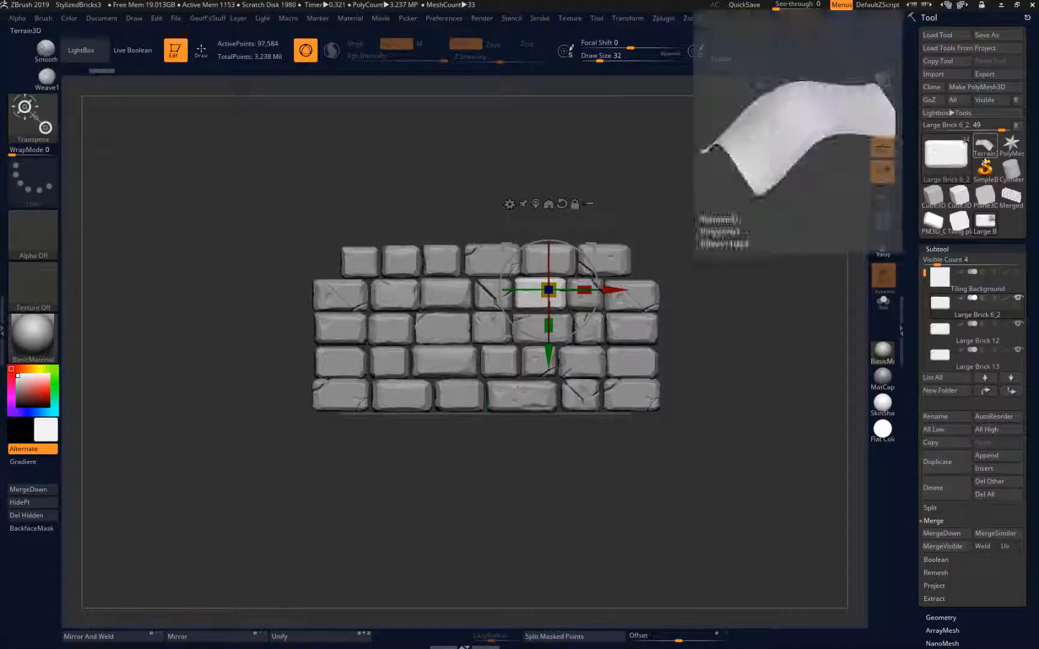
Step: Compare the merged brick wall tool with the original tool that holds the separate bricks and the Tiling Background
{"action": "left_click", "coordinate": [1010, 195]}
{"action": "mouse_move", "coordinate": [786, 325]}
{"action": "left_mouse_down"}
{"action": "mouse_move", "coordinate": [853, 342]}
{"action": "mouse_move", "coordinate": [749, 334]}
{"action": "mouse_move", "coordinate": [818, 319]}
{"action": "mouse_move", "coordinate": [766, 303]}
{"action": "mouse_move", "coordinate": [649, 309]}
{"action": "mouse_move", "coordinate": [770, 319]}
{"action": "left_mouse_up"}
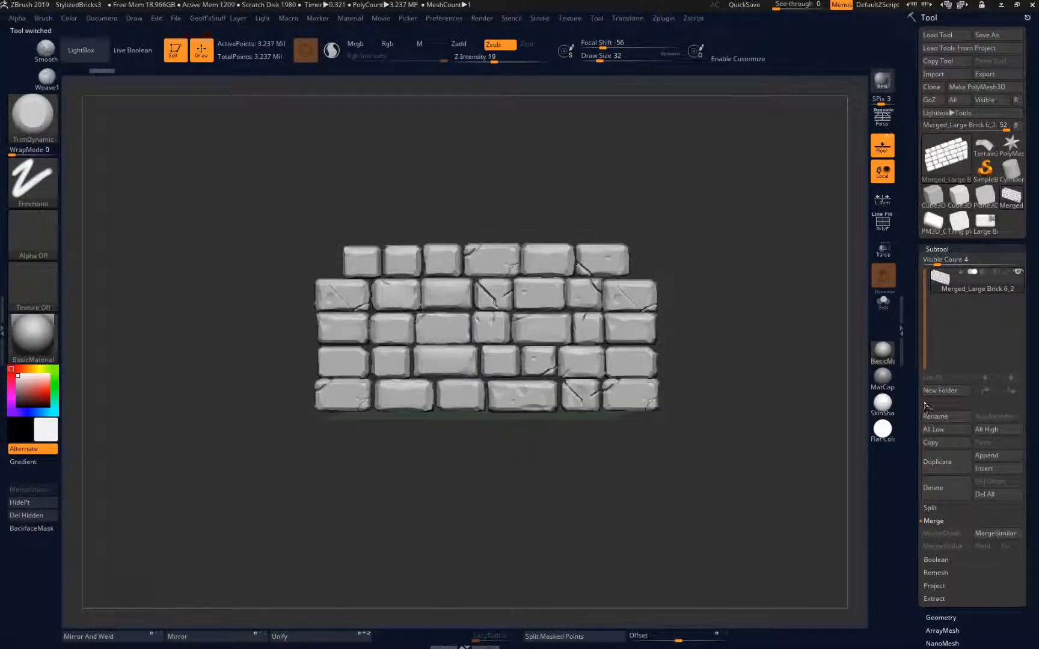
{"action": "left_click", "coordinate": [986, 222]}
{"action": "left_click", "coordinate": [962, 283]}
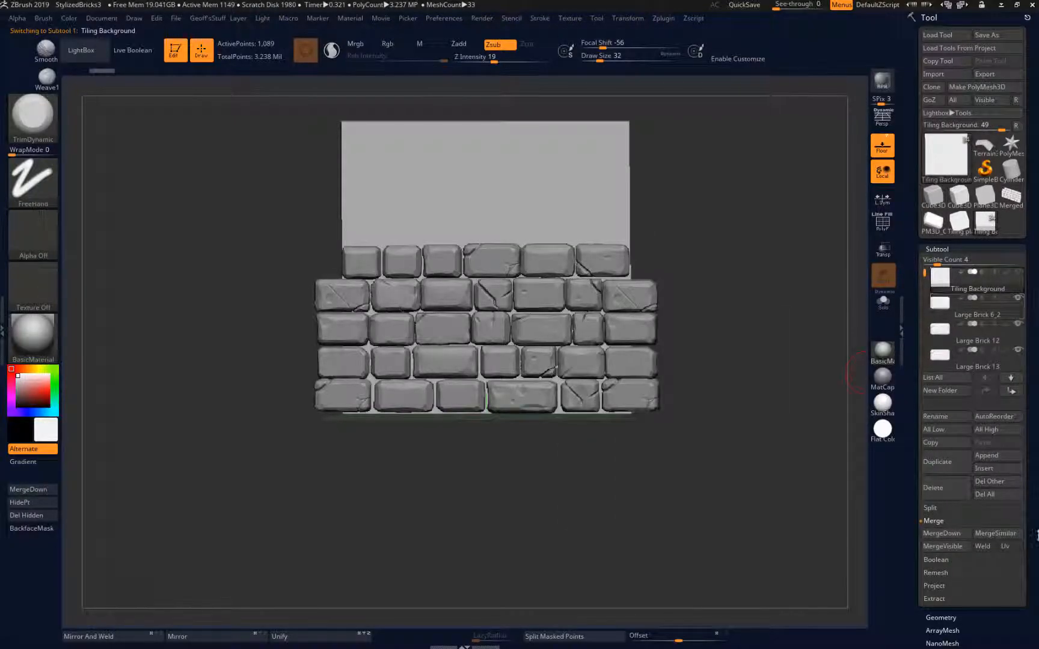
{"action": "left_click", "coordinate": [1012, 196]}
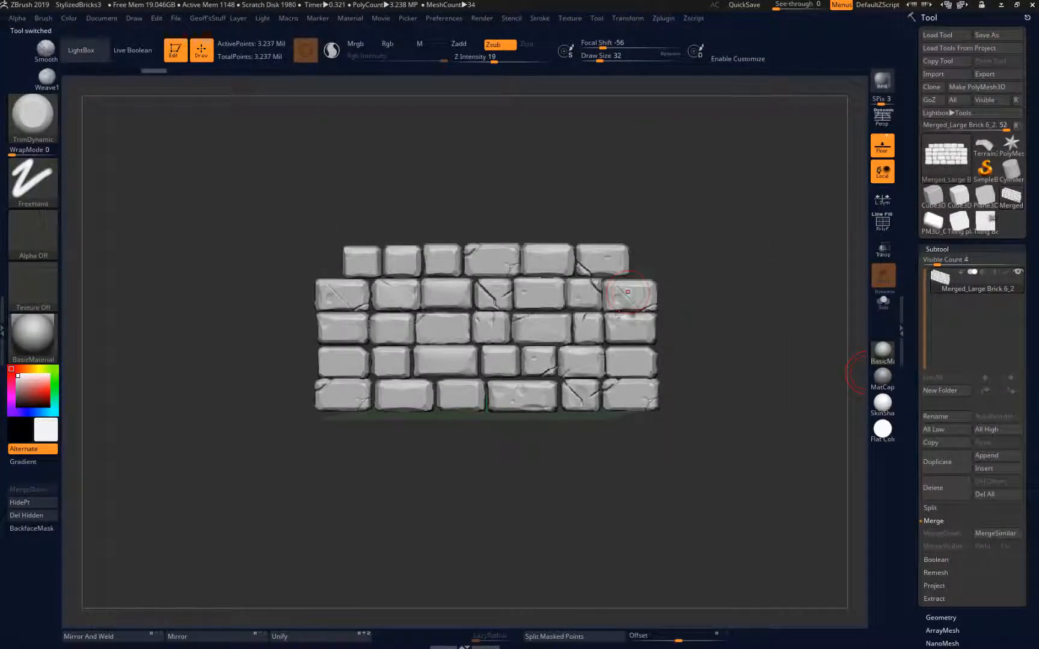
{"action": "left_click", "coordinate": [983, 222]}
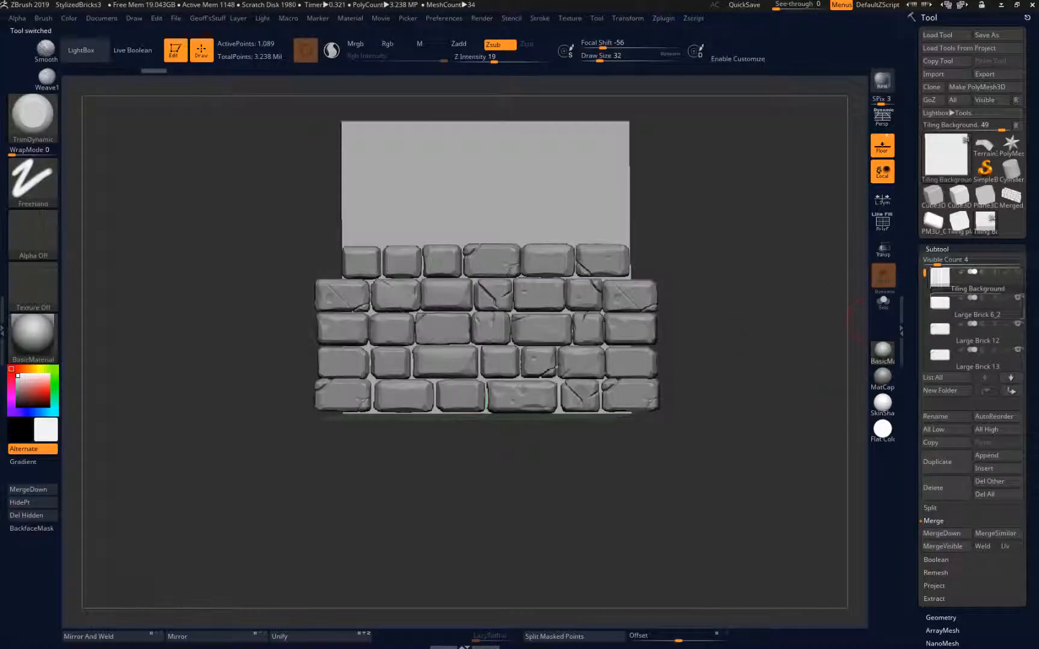
Step: Insert the Tiling Background into the merged brick tool and move it to the first place in the subtool list
{"action": "left_click", "coordinate": [1010, 196]}
{"action": "left_click", "coordinate": [992, 468]}
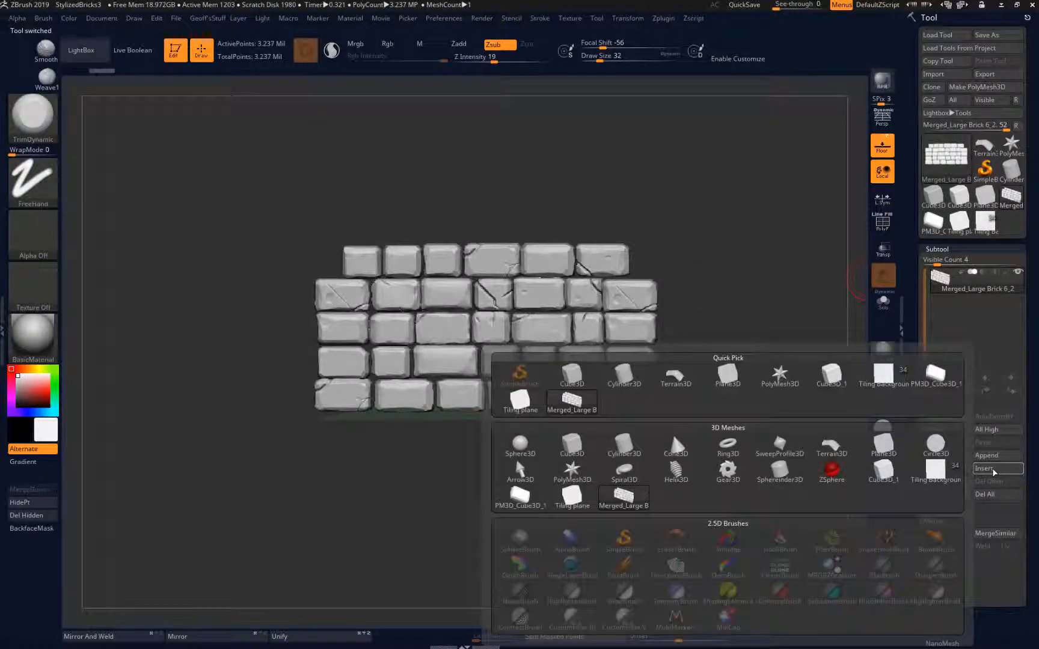
{"action": "mouse_move", "coordinate": [883, 376]}
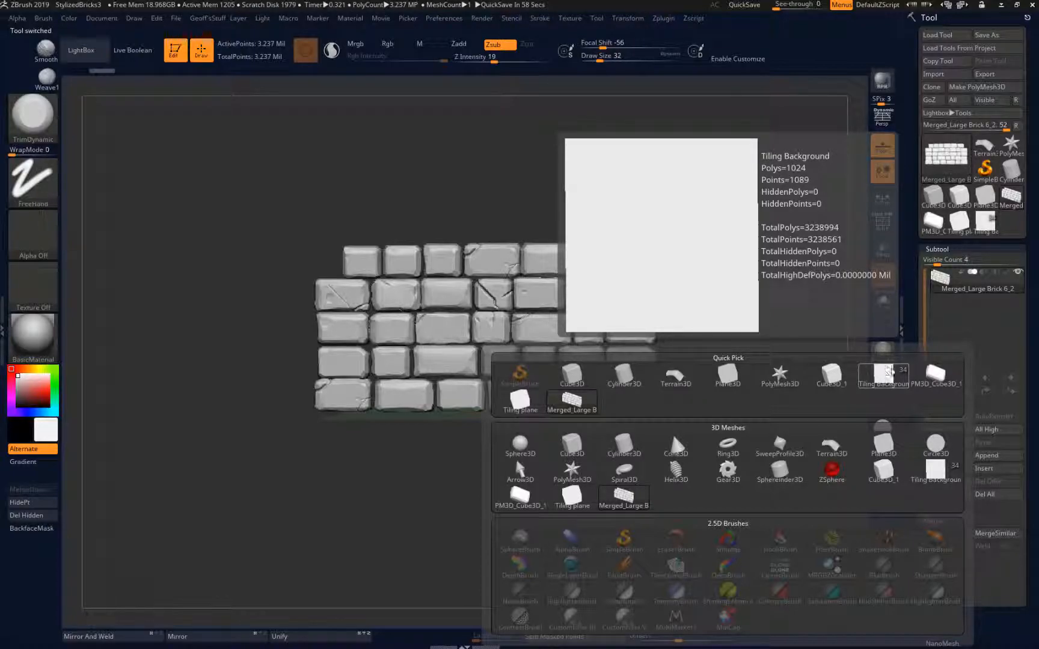
{"action": "left_click", "coordinate": [888, 372]}
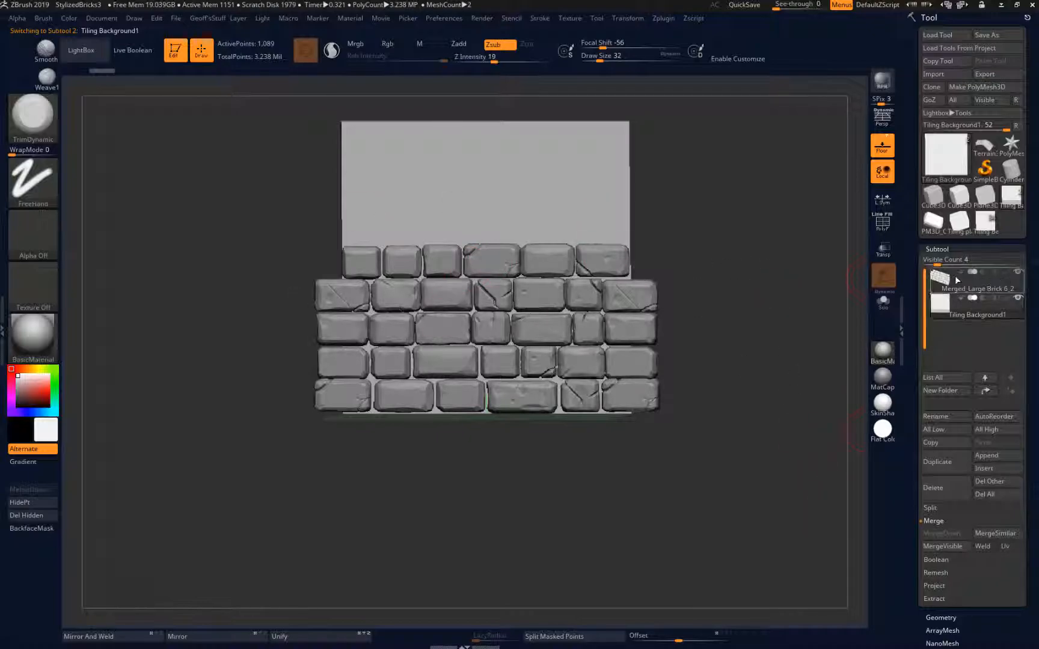
{"action": "mouse_move", "coordinate": [988, 314]}
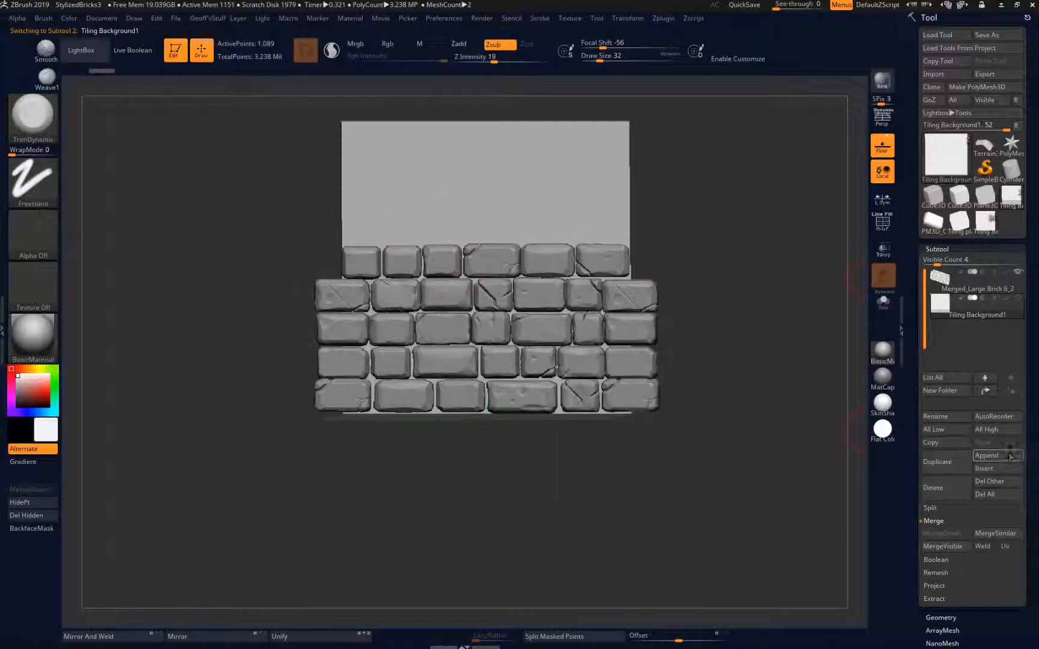
{"action": "left_click", "coordinate": [985, 377]}
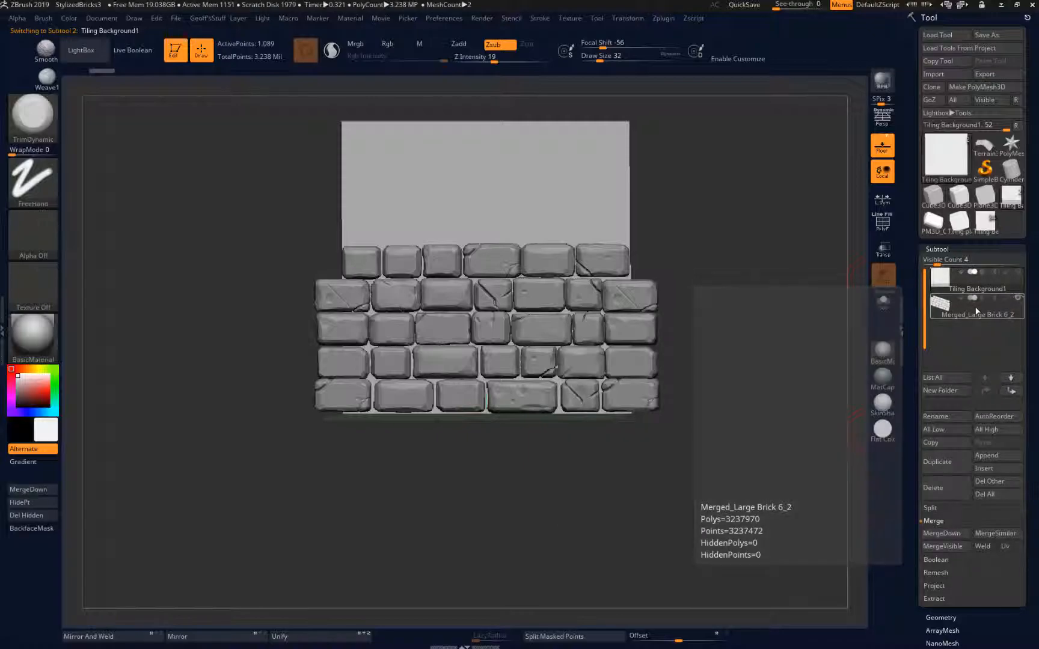
Step: Select the merged brick subtool, turn the wall to an exact side view and make the Tiling Background visible
{"action": "left_click", "coordinate": [976, 311]}
{"action": "left_click_drag", "start_coordinate": [706, 268], "coordinate": [726, 271]}
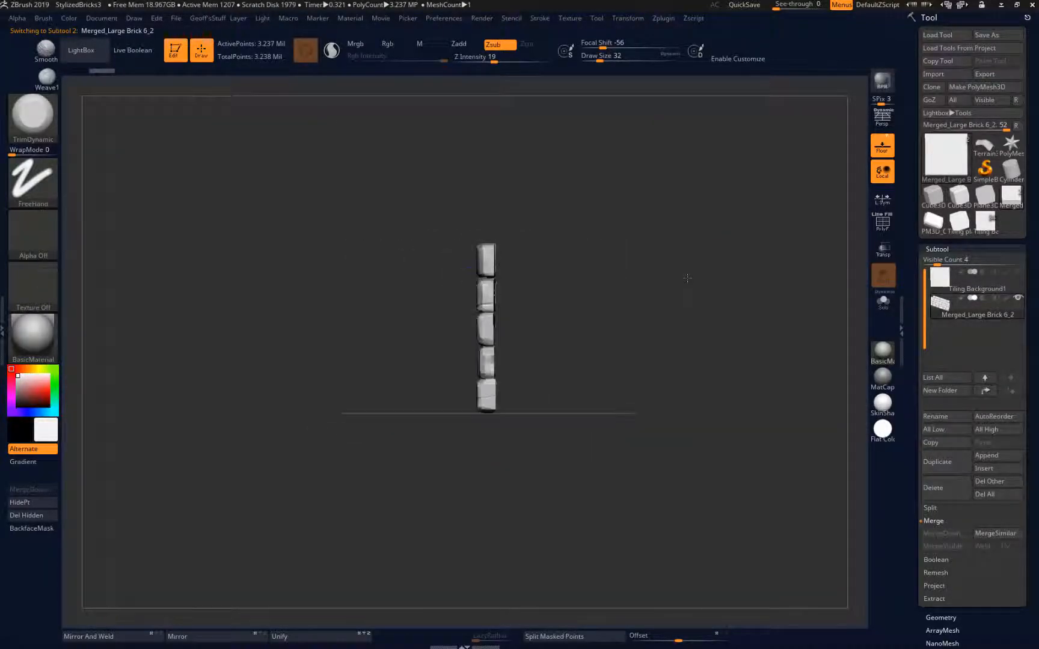
{"action": "left_click", "coordinate": [1015, 283]}
{"action": "mouse_move", "coordinate": [635, 280]}
{"action": "left_mouse_down"}
{"action": "mouse_move", "coordinate": [620, 281]}
{"action": "mouse_move", "coordinate": [636, 274]}
{"action": "left_mouse_up"}
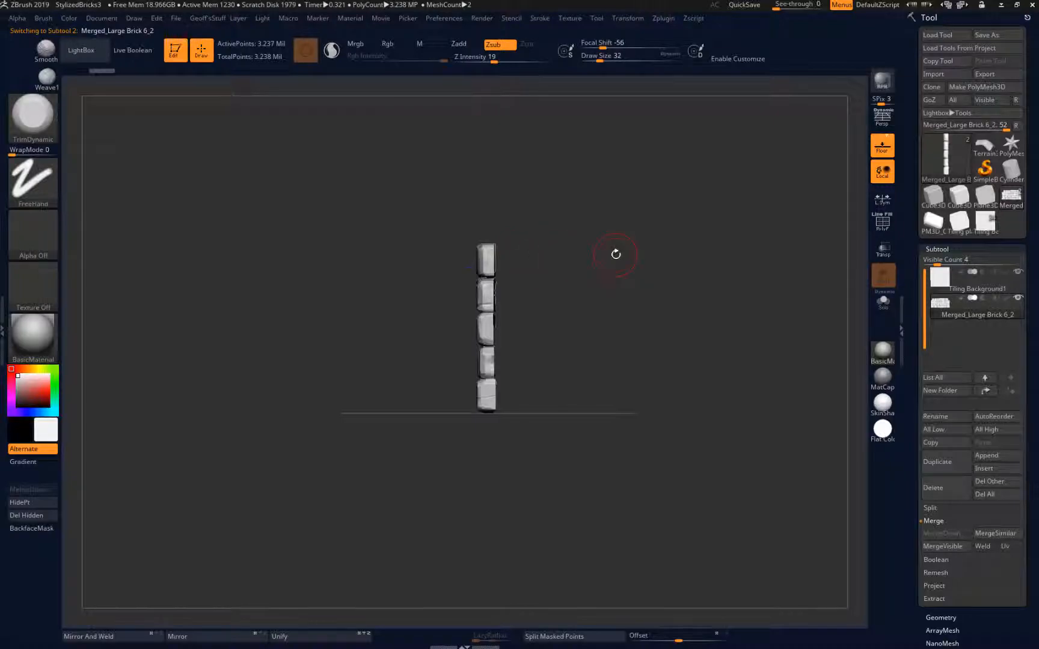
Step: Save the project as StylizedBricks3a.ZPR in the Week 10 folder
{"action": "key", "text": "ctrl"}
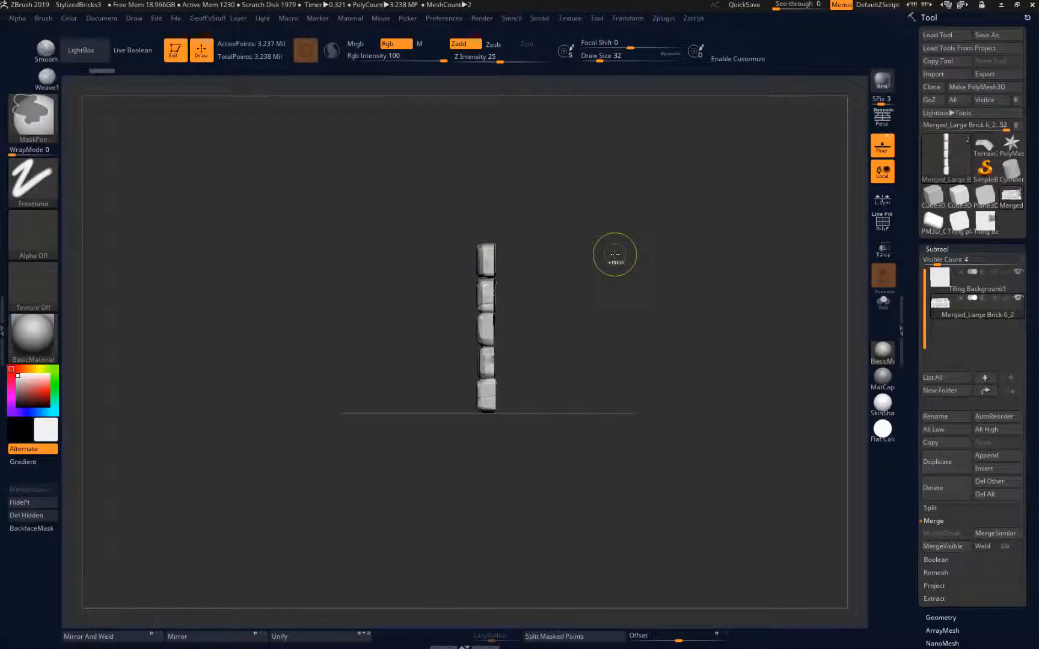
{"action": "key", "text": "ctrl+s"}
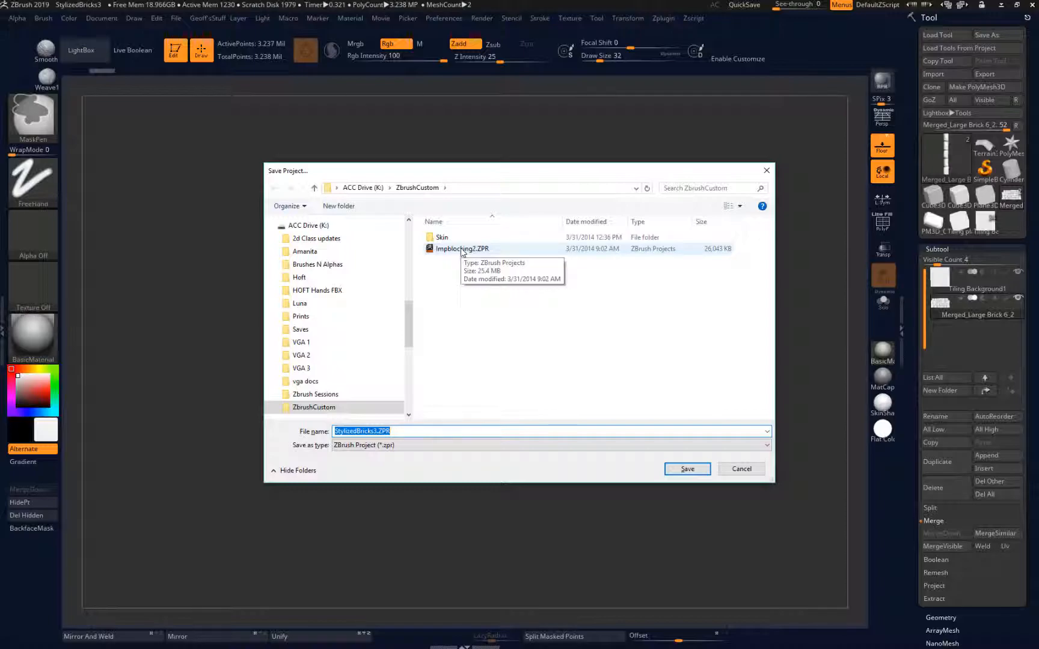
{"action": "double_click", "coordinate": [534, 325]}
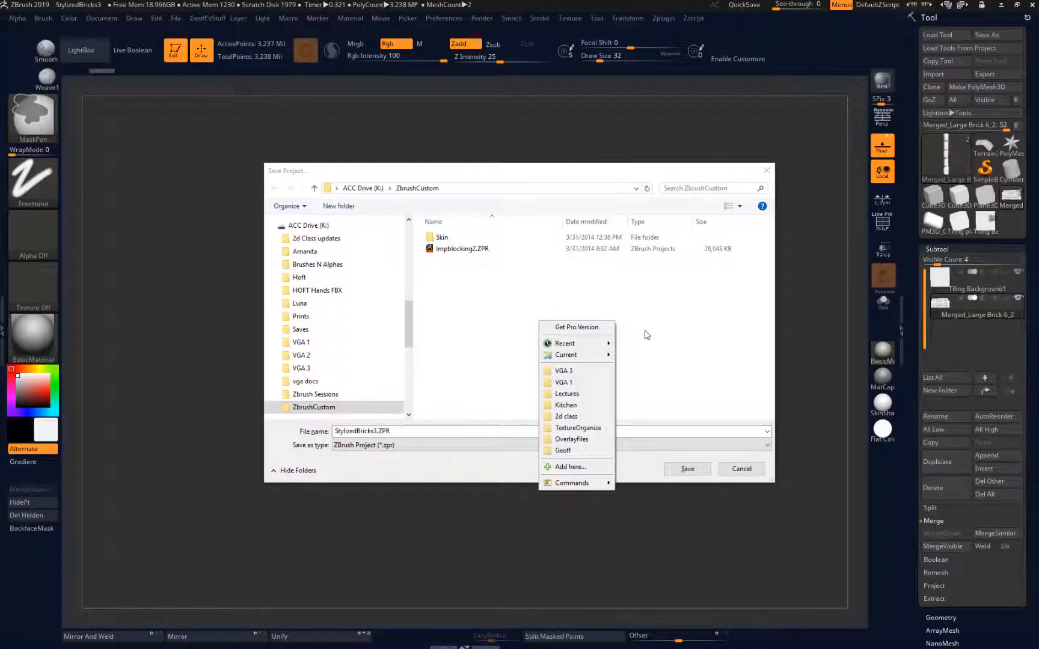
{"action": "mouse_move", "coordinate": [606, 344]}
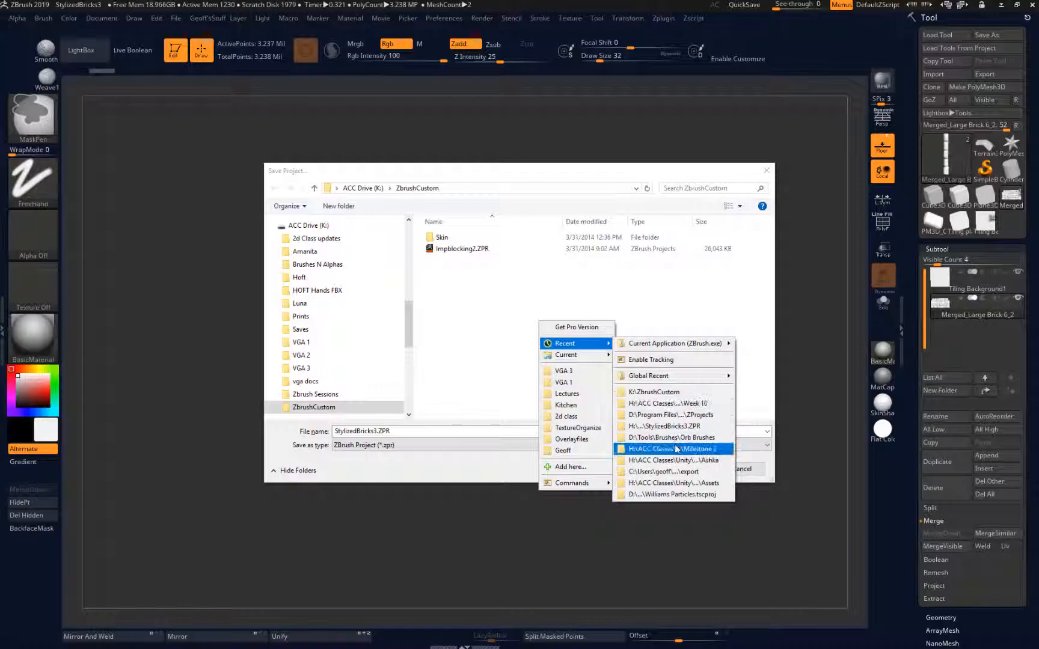
{"action": "left_click", "coordinate": [665, 404]}
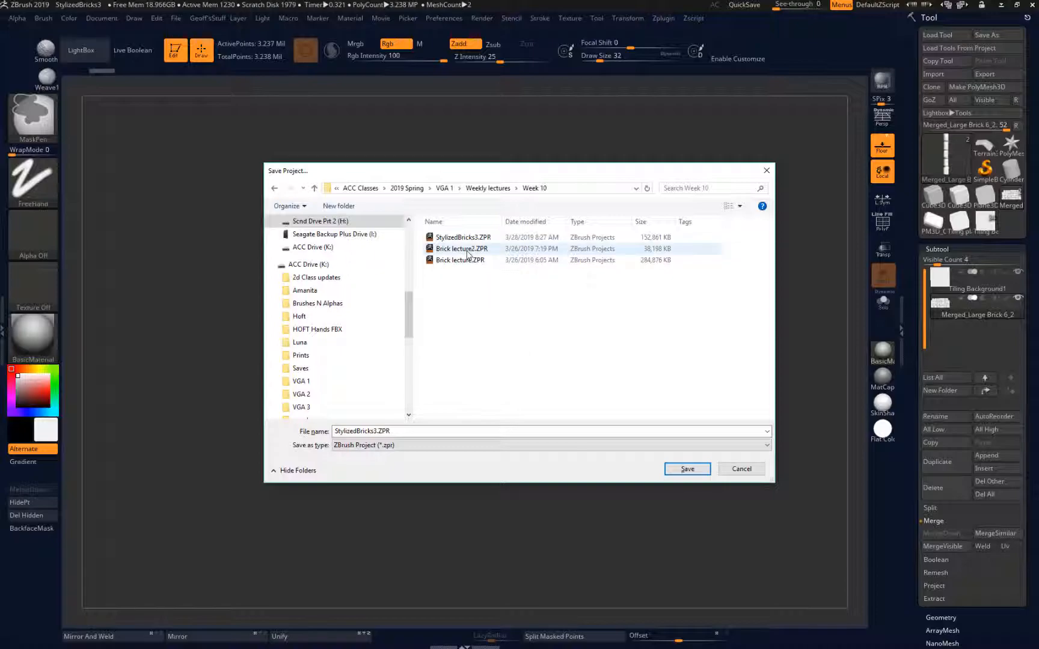
{"action": "left_click", "coordinate": [475, 238]}
{"action": "left_click", "coordinate": [376, 431]}
{"action": "left_click", "coordinate": [377, 431]}
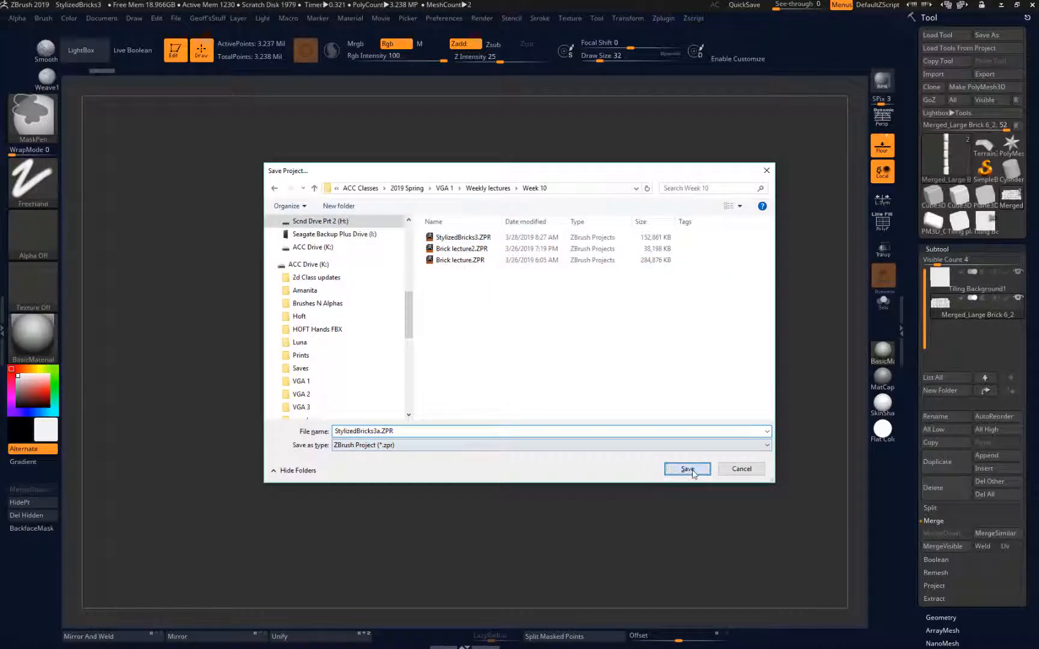
{"action": "left_click", "coordinate": [689, 469]}
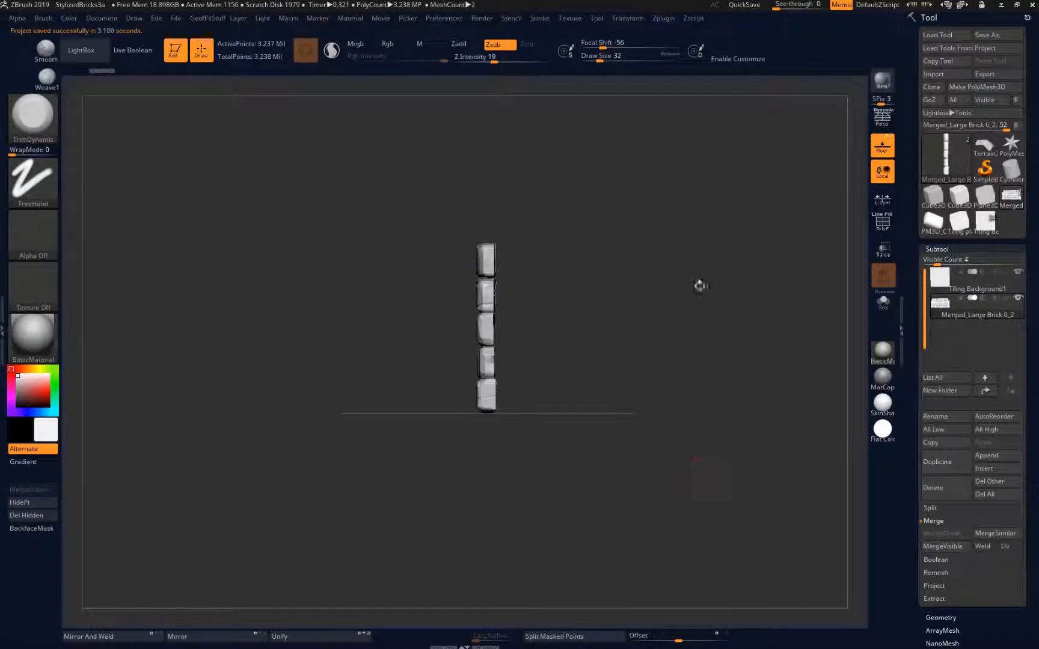
Step: Cut off the back of the merged bricks along the wall's full height with the TrimRect brush from the side
{"action": "mouse_move", "coordinate": [668, 287]}
{"action": "left_mouse_down"}
{"action": "mouse_move", "coordinate": [671, 325]}
{"action": "mouse_move", "coordinate": [639, 247]}
{"action": "left_mouse_up"}
{"action": "key", "text": "ctrl"}
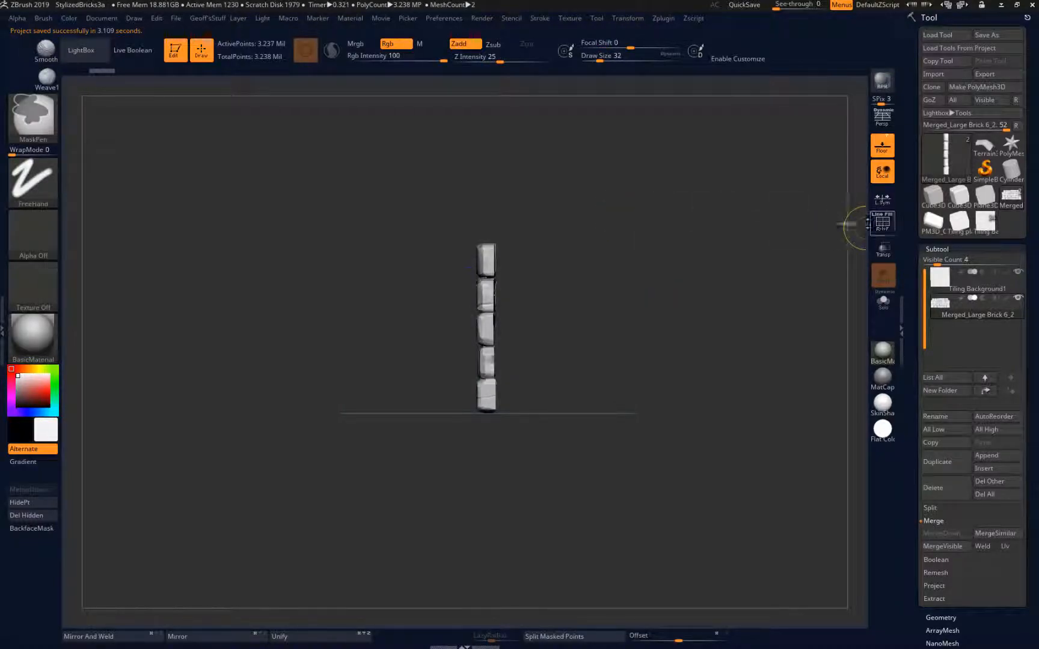
{"action": "key", "text": "ctrl+shift"}
{"action": "left_click", "coordinate": [31, 121], "text": "ctrl+shift"}
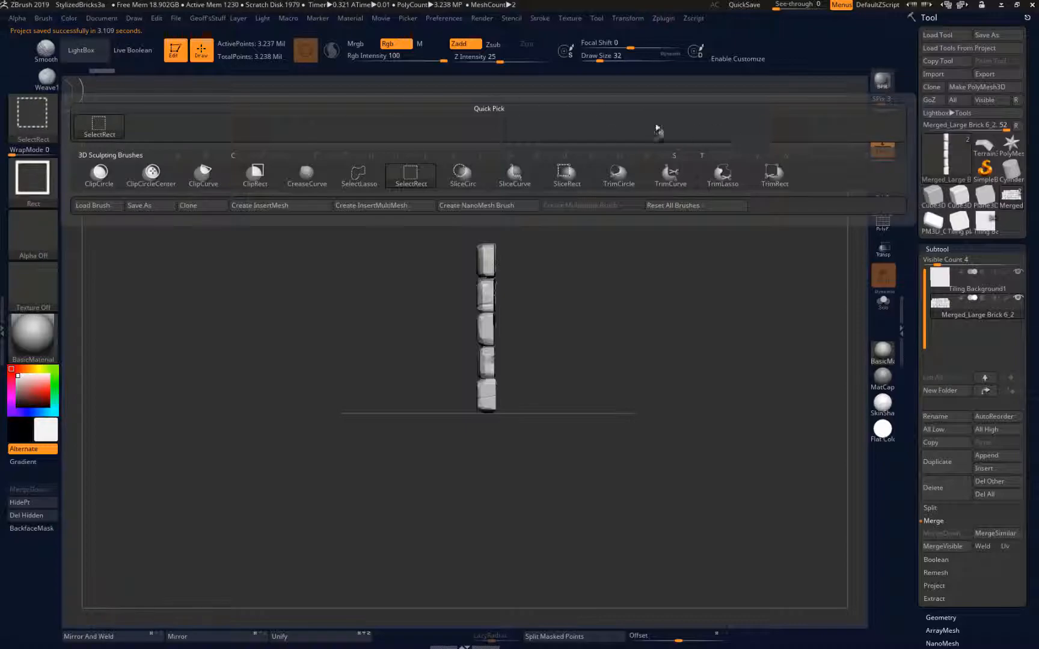
{"action": "mouse_move", "coordinate": [579, 181]}
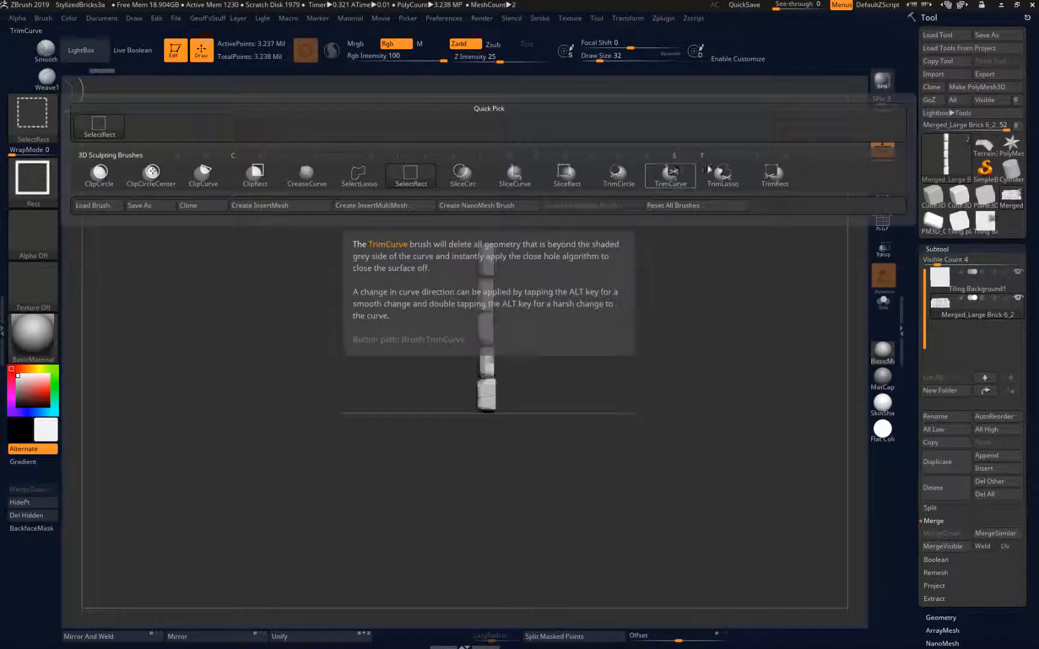
{"action": "left_click", "coordinate": [767, 172]}
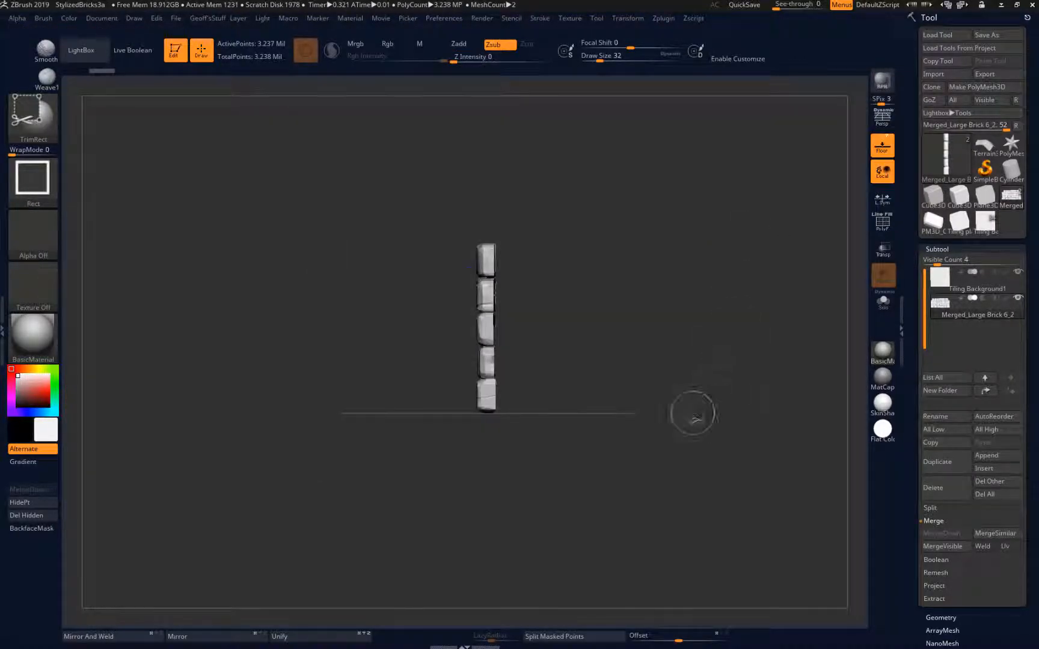
{"action": "left_click_drag", "start_coordinate": [583, 165], "coordinate": [489, 515]}
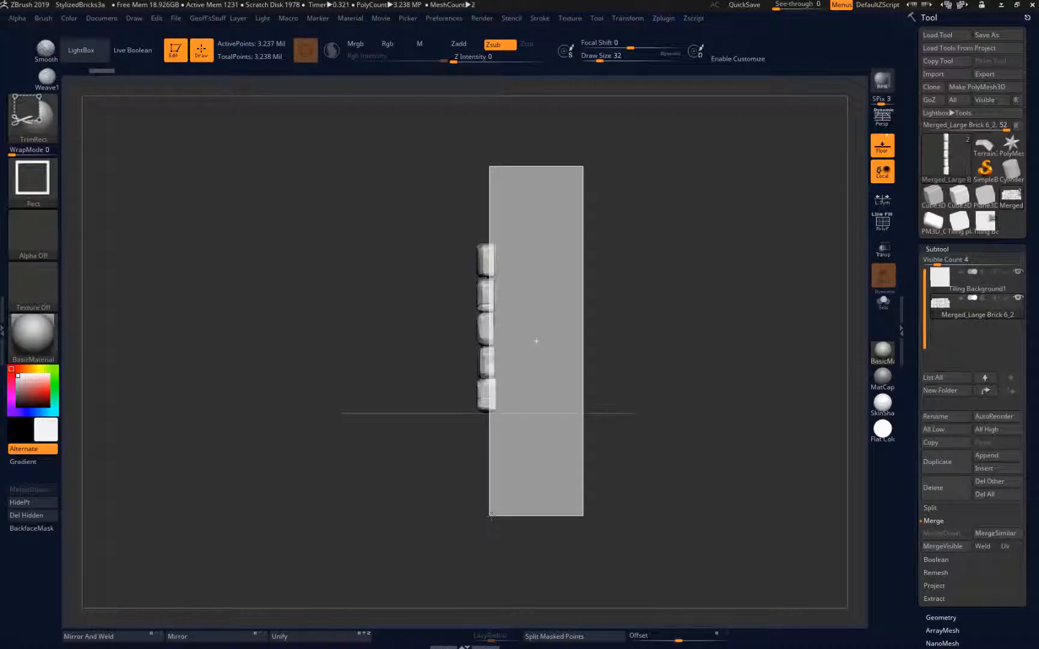
{"action": "mouse_move", "coordinate": [634, 314]}
{"action": "left_mouse_down"}
{"action": "mouse_move", "coordinate": [624, 364]}
{"action": "mouse_move", "coordinate": [673, 323]}
{"action": "left_mouse_up"}
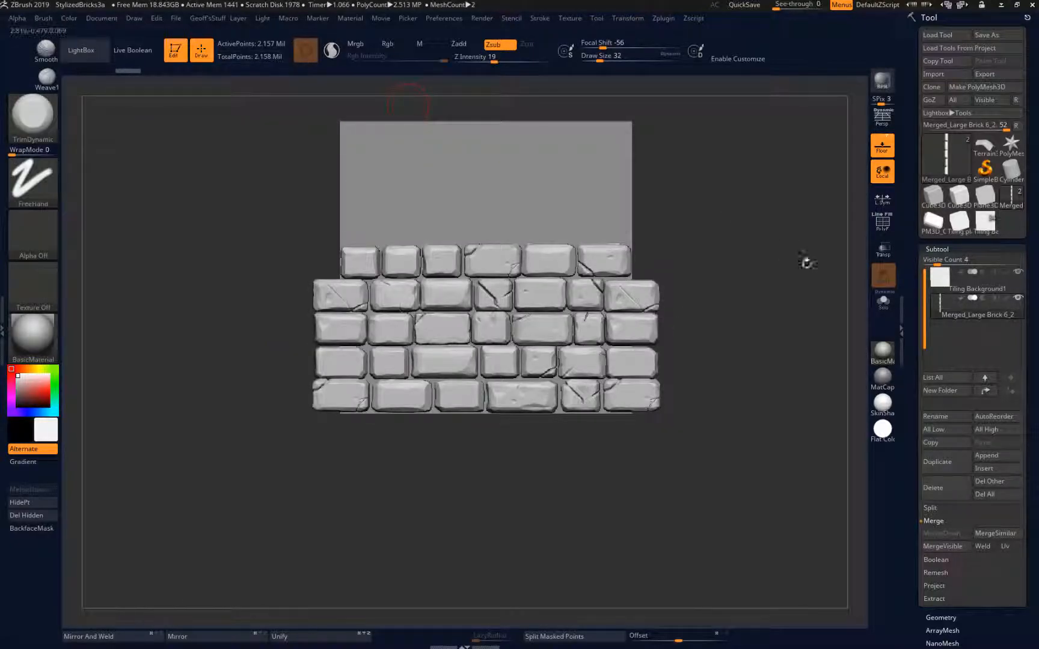
Step: Compare the brick wall before and after the back trim by undoing and redoing it
{"action": "key", "text": "ctrl"}
{"action": "key", "text": "ctrl"}
{"action": "key", "text": "ctrl+shift+z"}
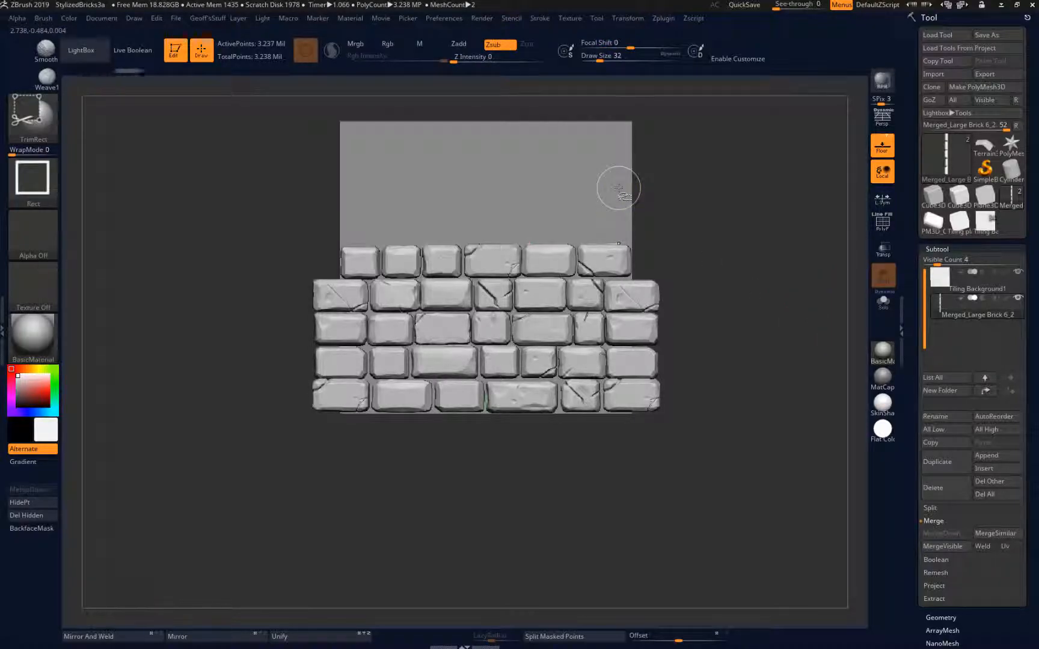
{"action": "mouse_move", "coordinate": [720, 234]}
{"action": "left_mouse_down"}
{"action": "mouse_move", "coordinate": [644, 233]}
{"action": "mouse_move", "coordinate": [631, 275]}
{"action": "mouse_move", "coordinate": [618, 279]}
{"action": "mouse_move", "coordinate": [634, 279]}
{"action": "left_mouse_up"}
{"action": "left_click_drag", "start_coordinate": [722, 246], "coordinate": [739, 300]}
{"action": "key", "text": "ctrl+z"}
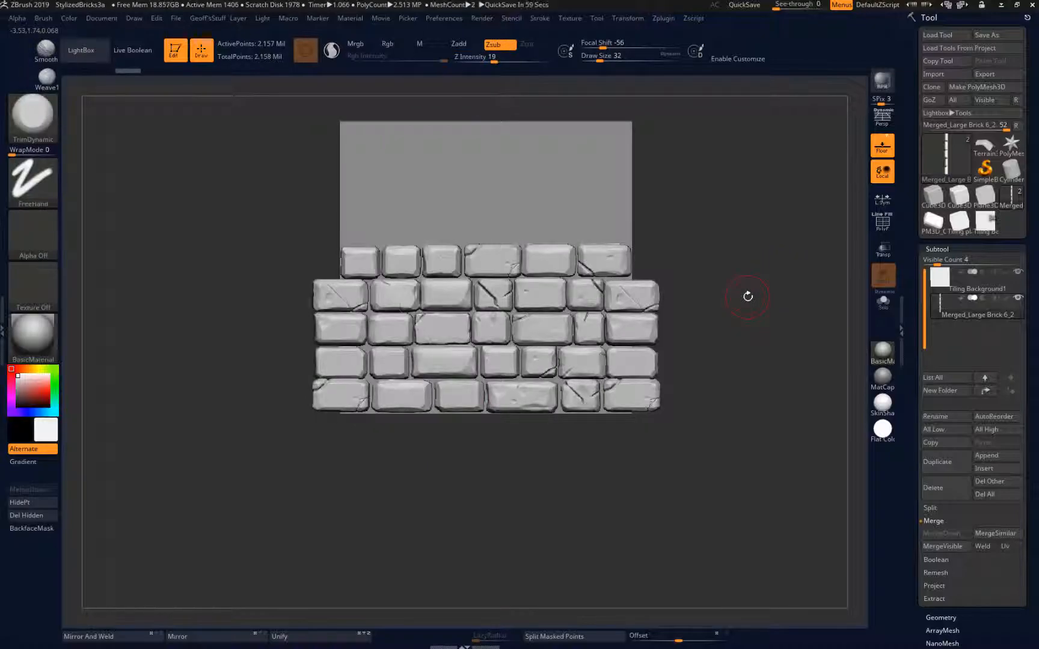
Step: Pre-process the current merged brick subtool with Decimation Master
{"action": "left_click_drag", "start_coordinate": [750, 288], "coordinate": [731, 309], "text": "alt"}
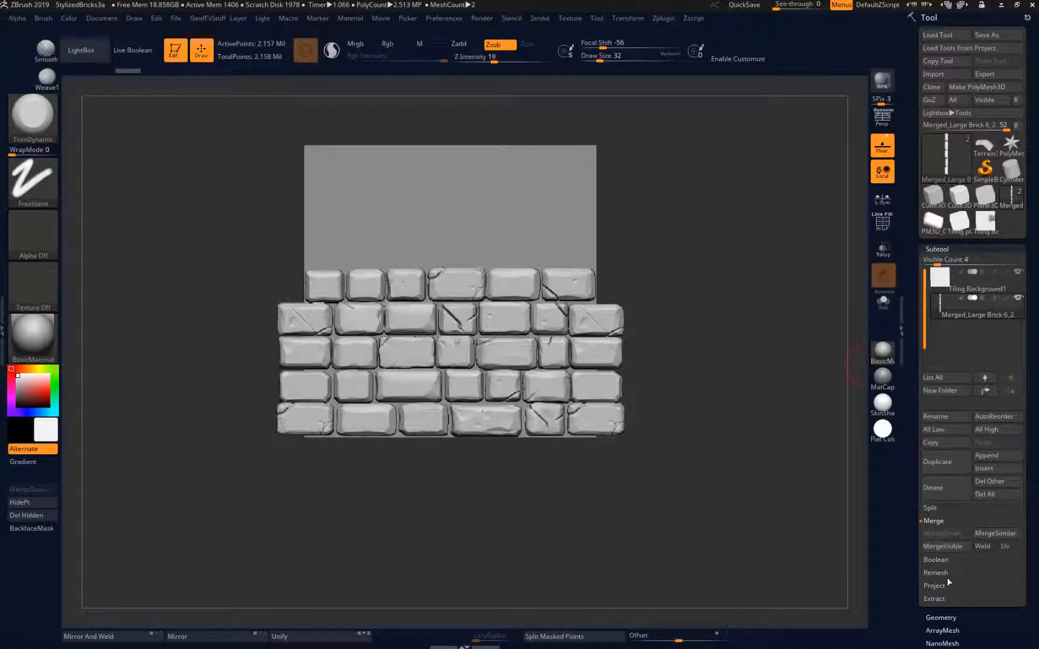
{"action": "left_click", "coordinate": [5, 321]}
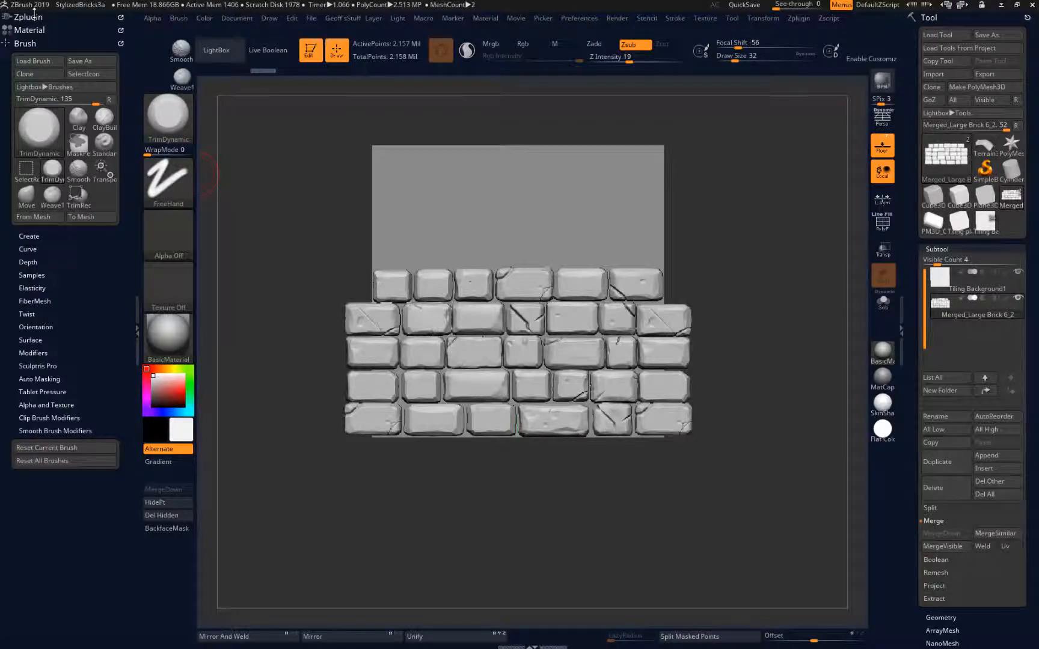
{"action": "left_click", "coordinate": [31, 17]}
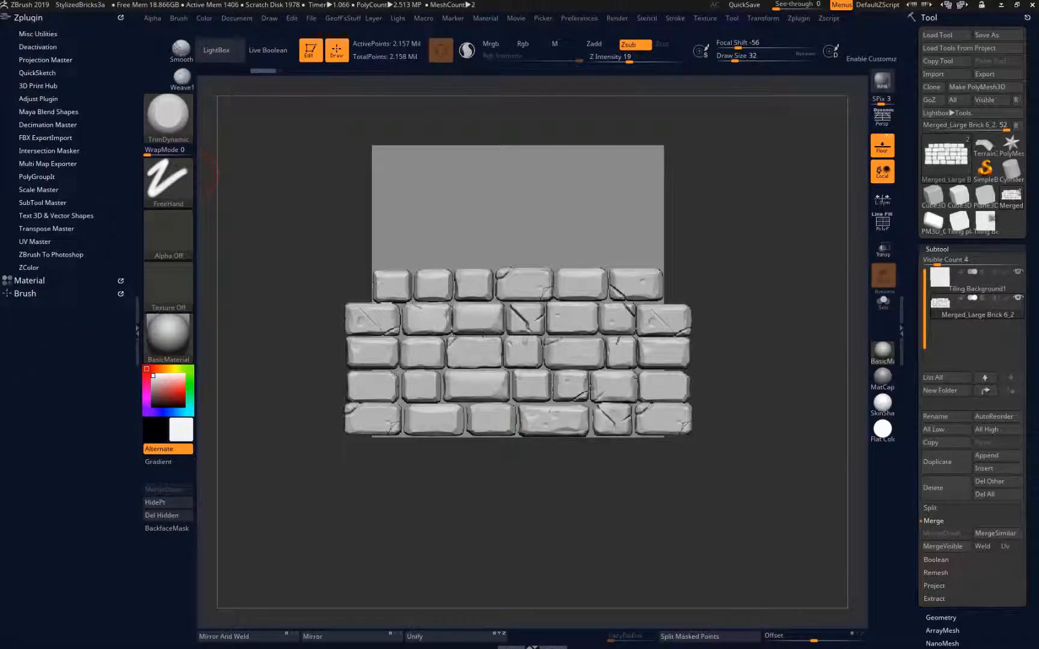
{"action": "left_click", "coordinate": [799, 19]}
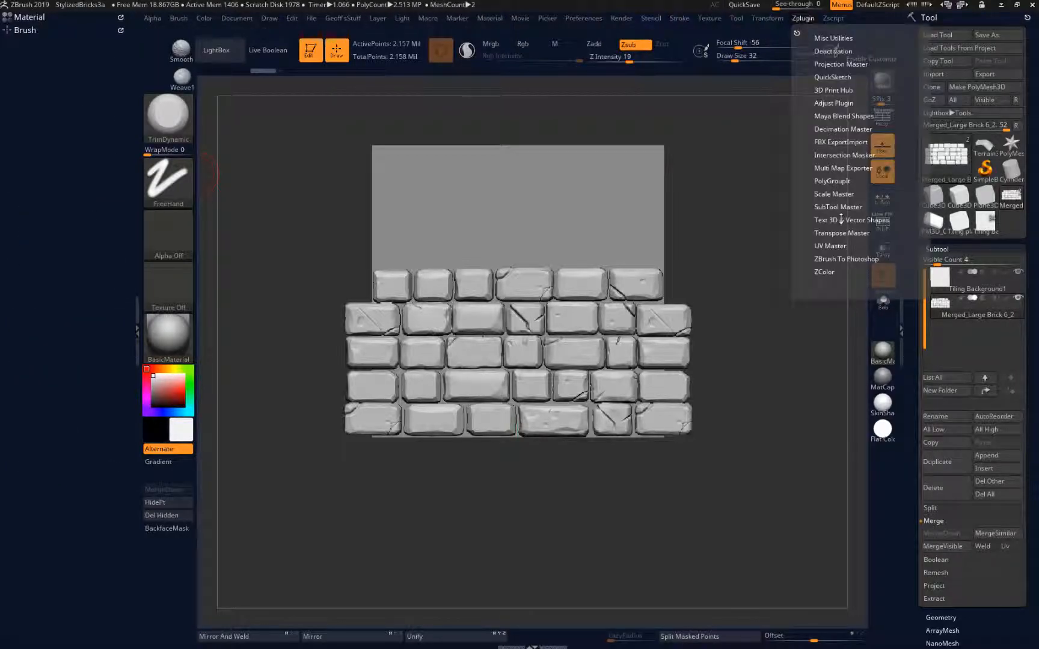
{"action": "left_click", "coordinate": [832, 131]}
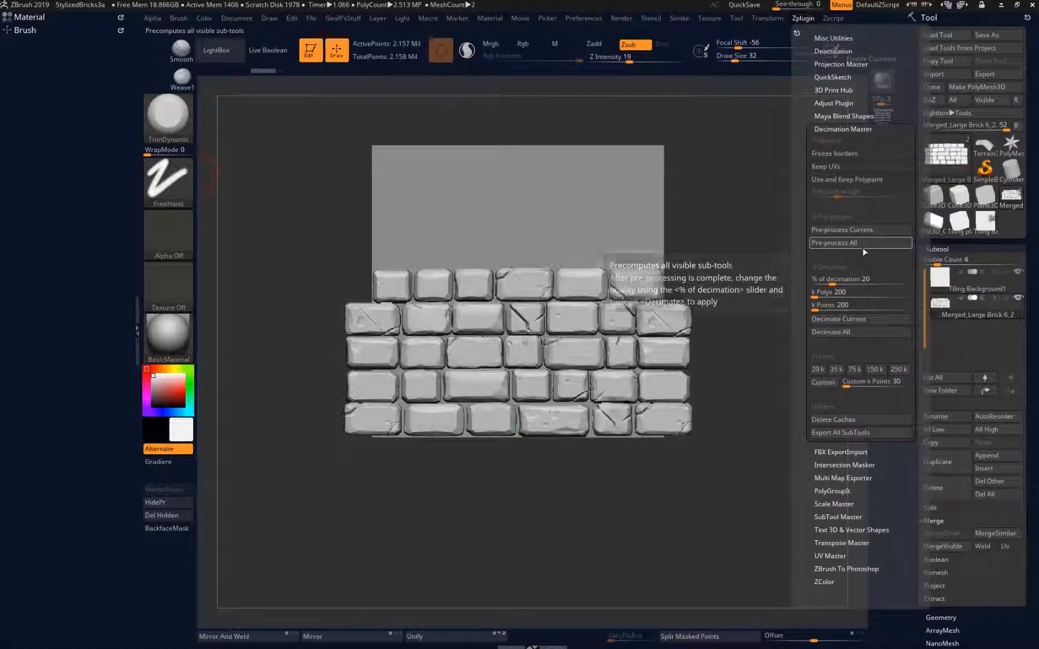
{"action": "left_click", "coordinate": [863, 232]}
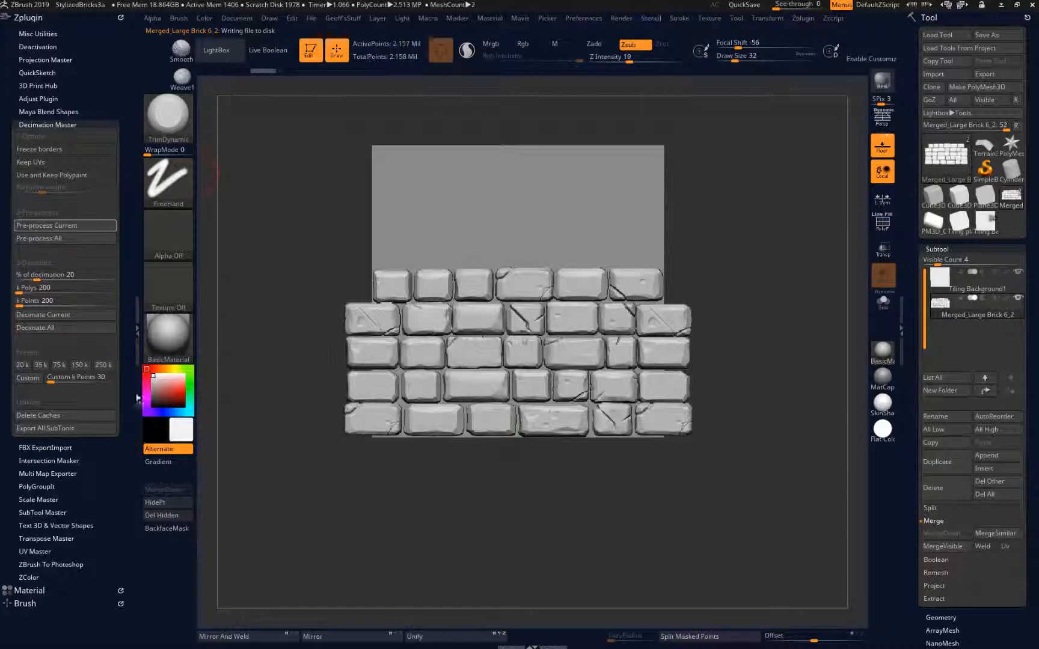
Step: Decimate the merged bricks to 20 percent and compare the result with the undecimated mesh by undoing and redoing
{"action": "left_click", "coordinate": [65, 276]}
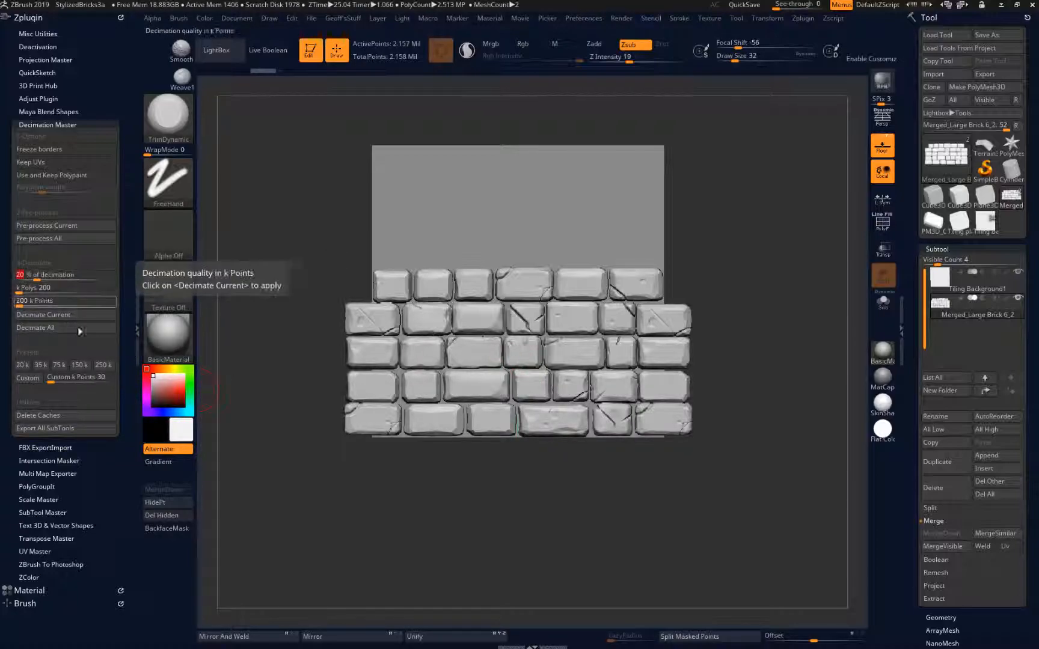
{"action": "left_click", "coordinate": [65, 314]}
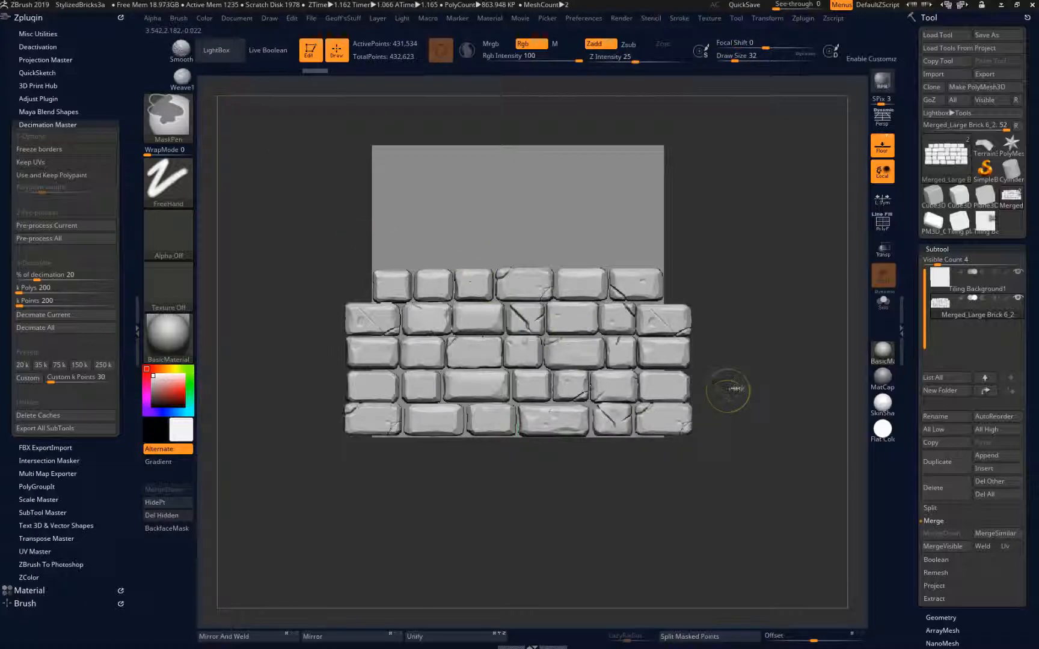
{"action": "key", "text": "ctrl"}
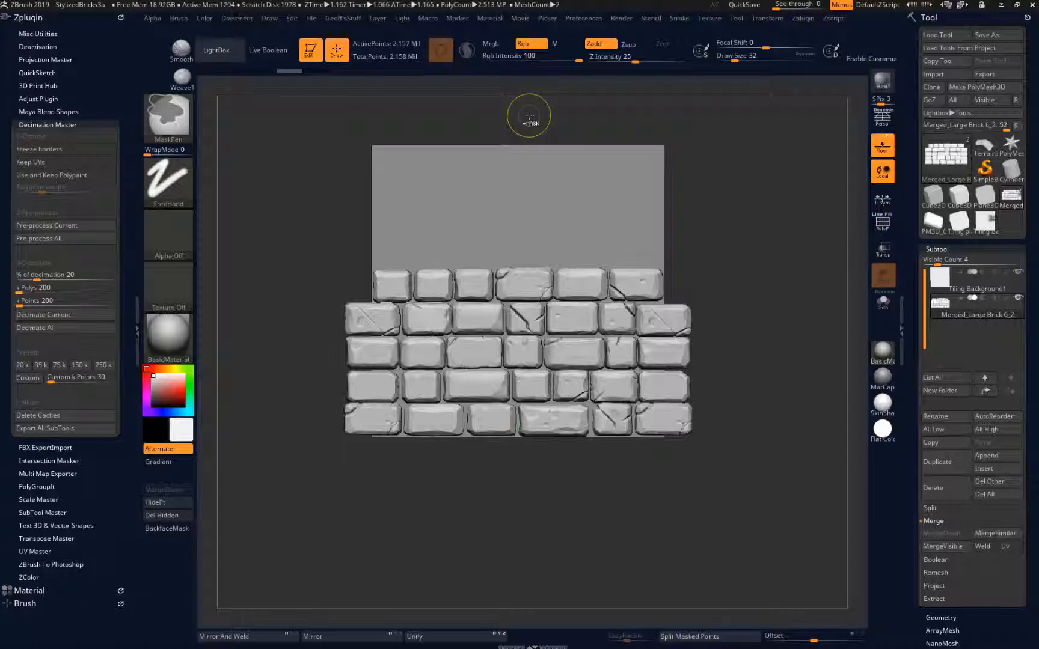
{"action": "key", "text": "ctrl+shift+z"}
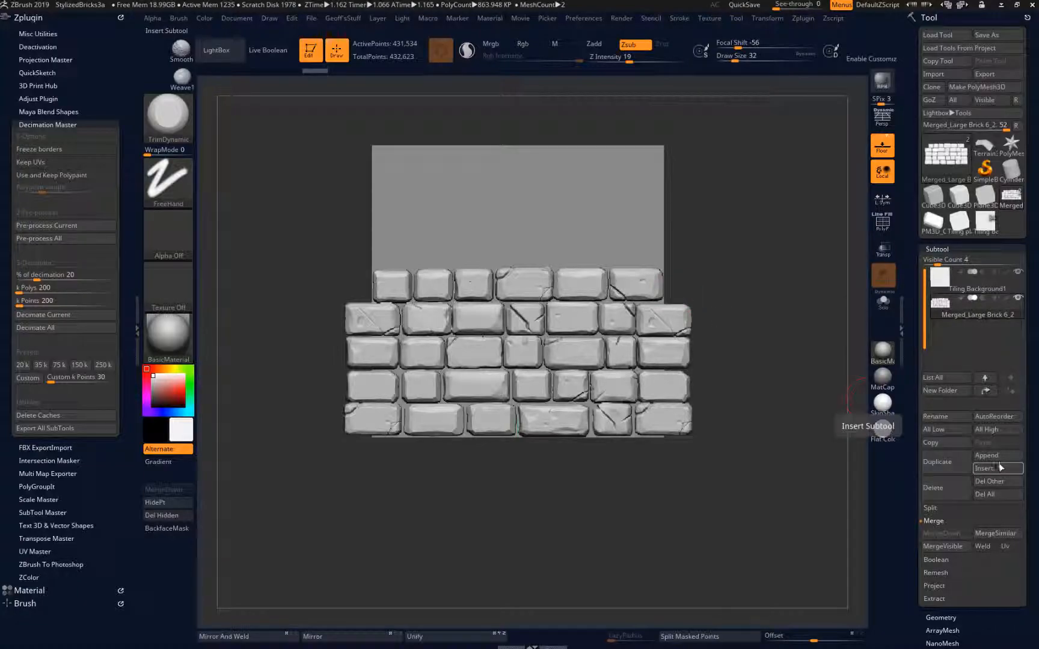
Step: Duplicate the merged brick subtool and move the copy straight up until it sits above the original's top row
{"action": "key", "text": "ctrl+shift"}
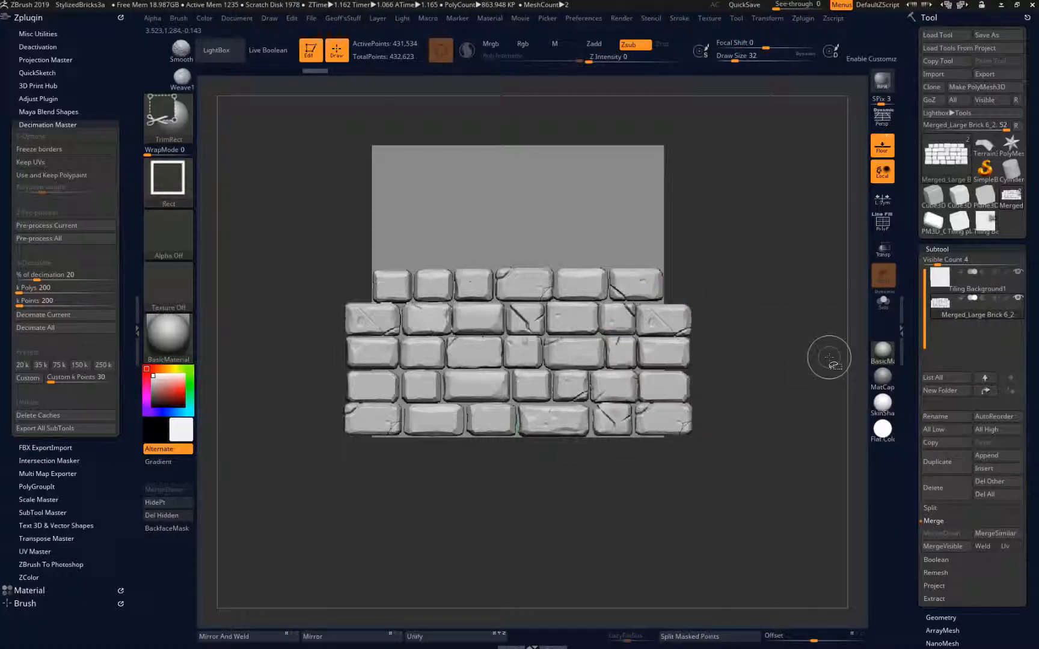
{"action": "key", "text": "ctrl+shift+d"}
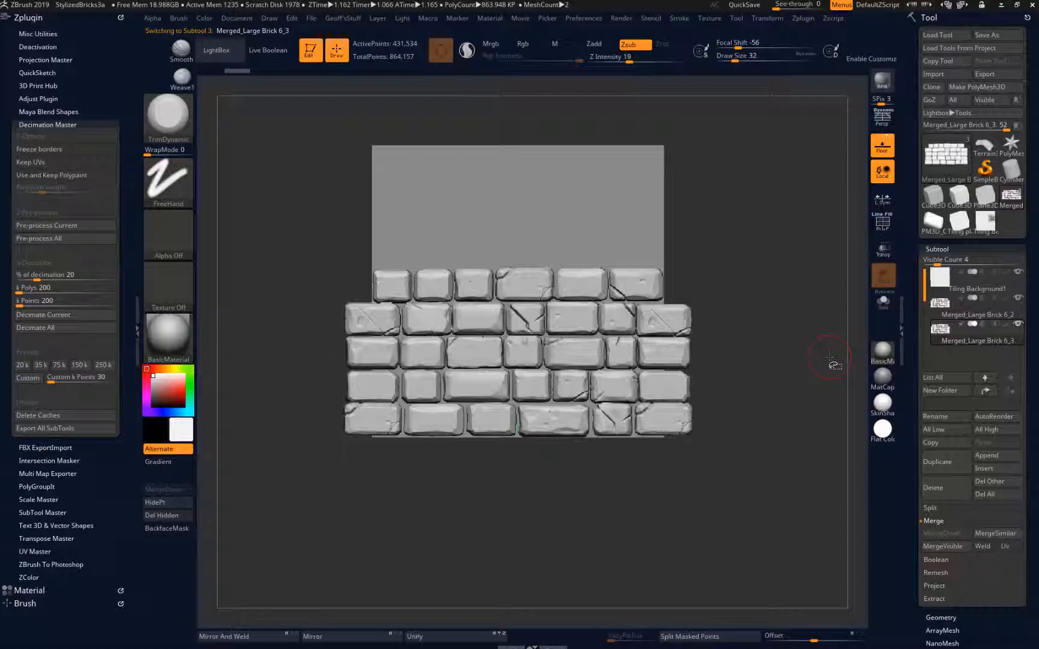
{"action": "key", "text": "w"}
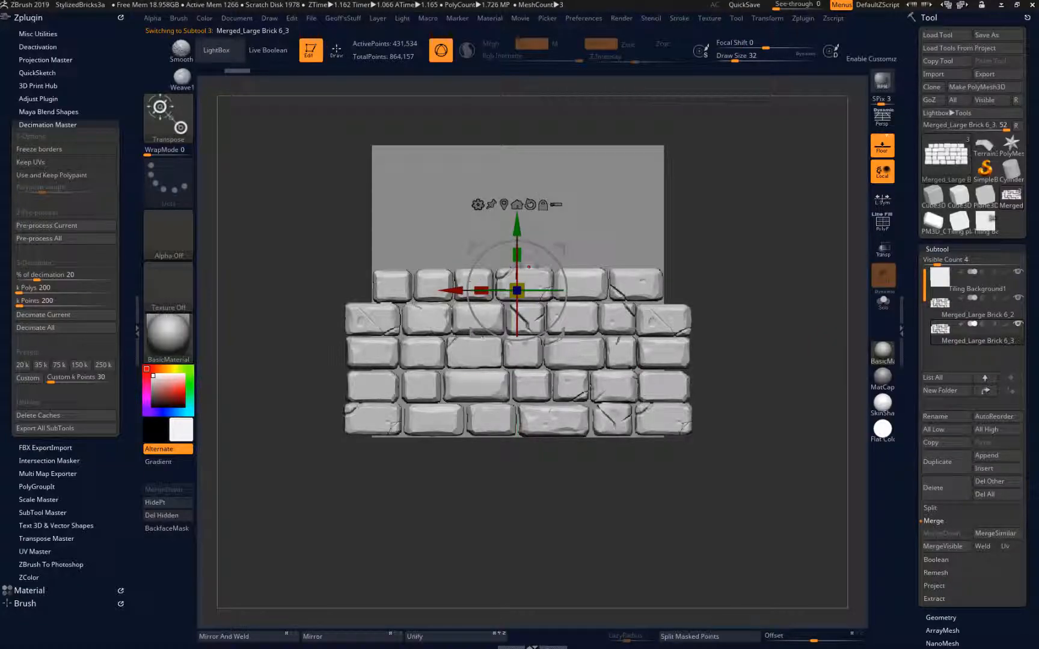
{"action": "left_click_drag", "start_coordinate": [512, 228], "coordinate": [508, 63]}
Step: Turn on ghosted transparency, re-place the gizmo upright on the brick copy, and nudge the copy down to narrow the gap
{"action": "mouse_move", "coordinate": [883, 380]}
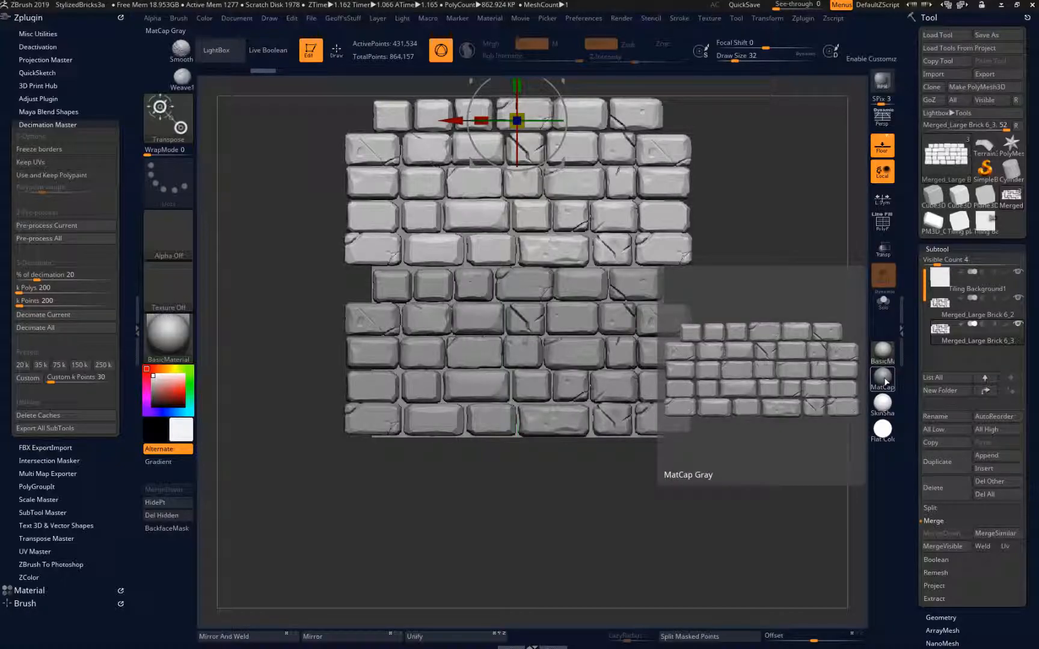
{"action": "left_click", "coordinate": [883, 248]}
{"action": "key", "text": "f"}
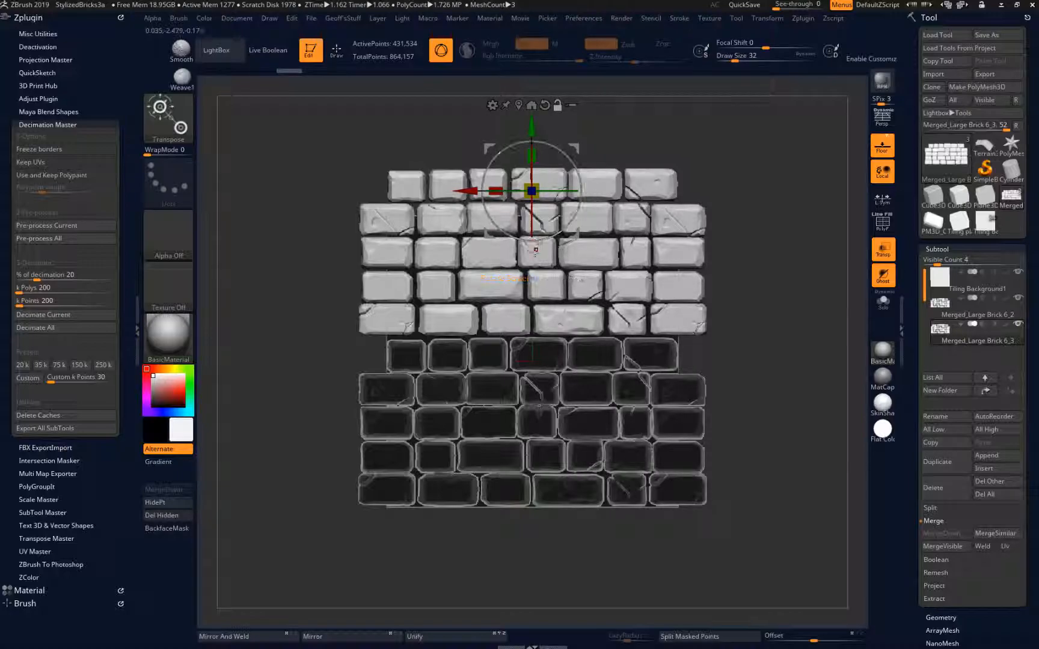
{"action": "left_click", "coordinate": [534, 261]}
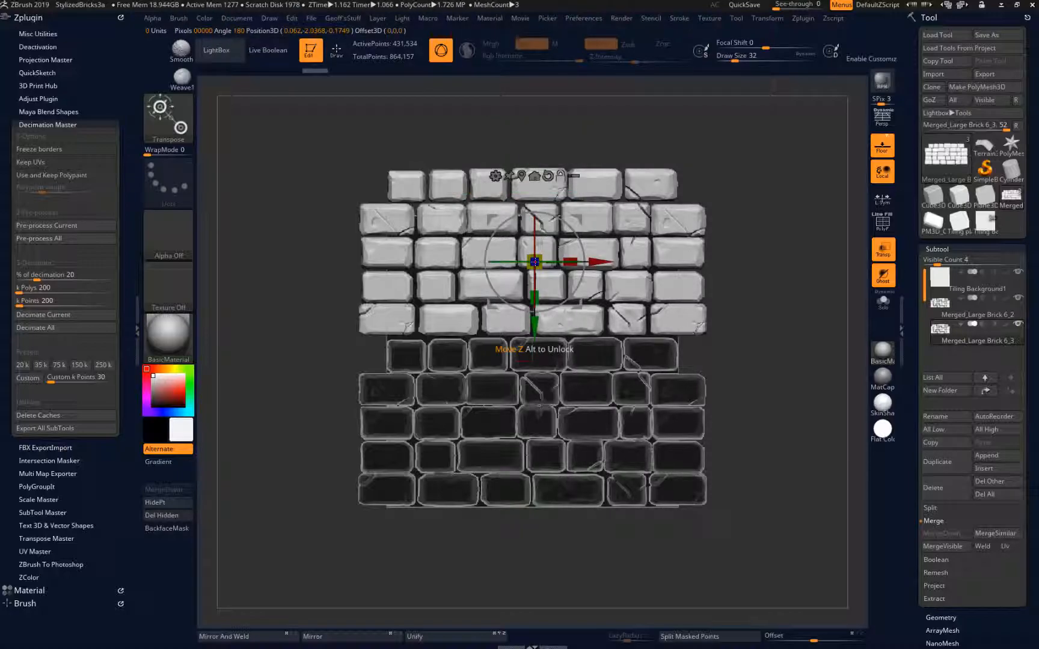
{"action": "left_click", "coordinate": [547, 176], "text": "alt"}
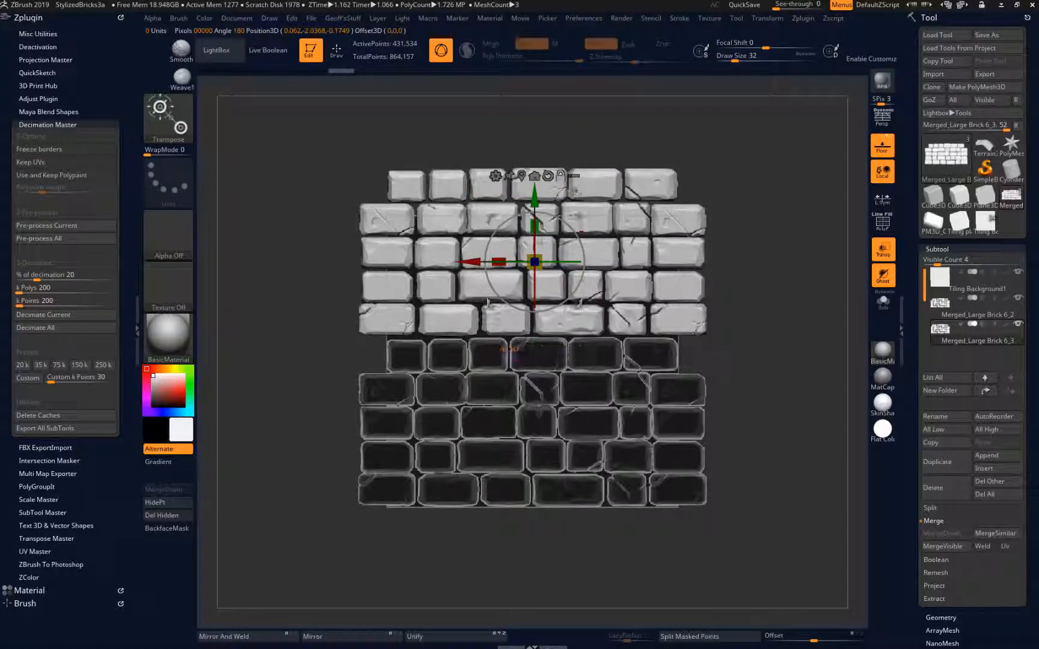
{"action": "right_click_drag", "start_coordinate": [757, 289], "coordinate": [757, 194], "text": "ctrl"}
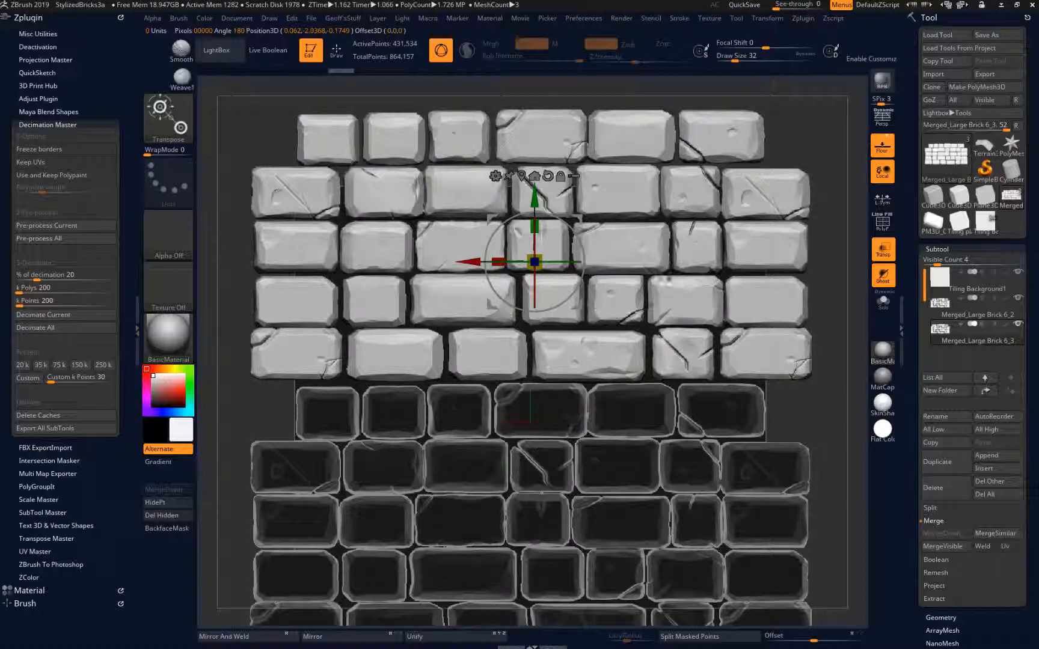
{"action": "left_click_drag", "start_coordinate": [535, 196], "coordinate": [535, 202]}
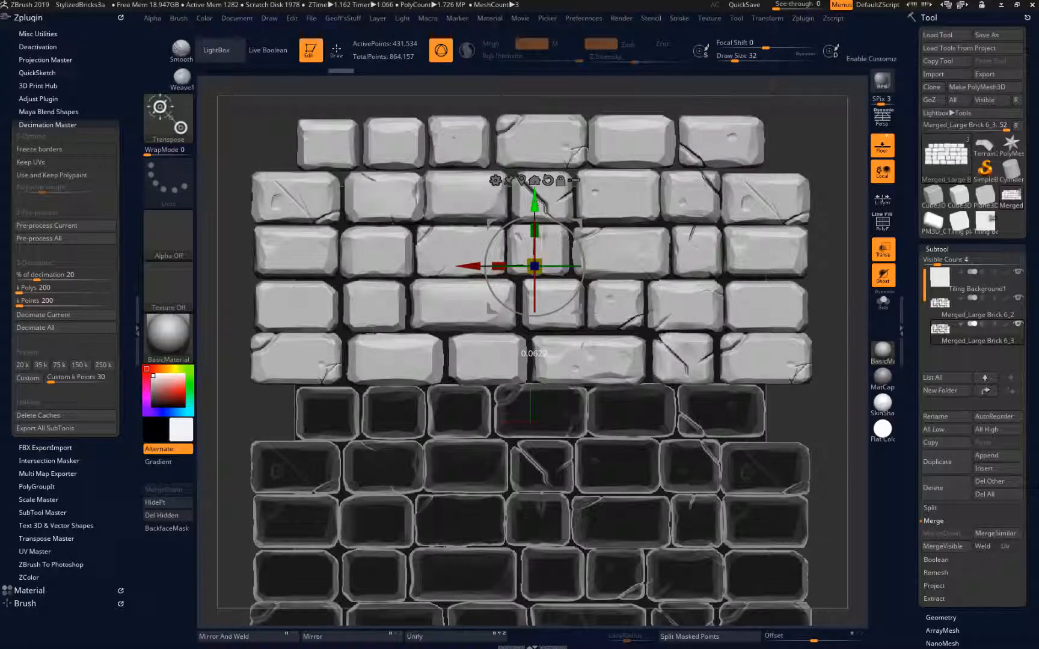
Step: Squash the brick copy slightly in height and move it down against the original's top row
{"action": "right_click_drag", "start_coordinate": [798, 395], "coordinate": [798, 421], "text": "ctrl"}
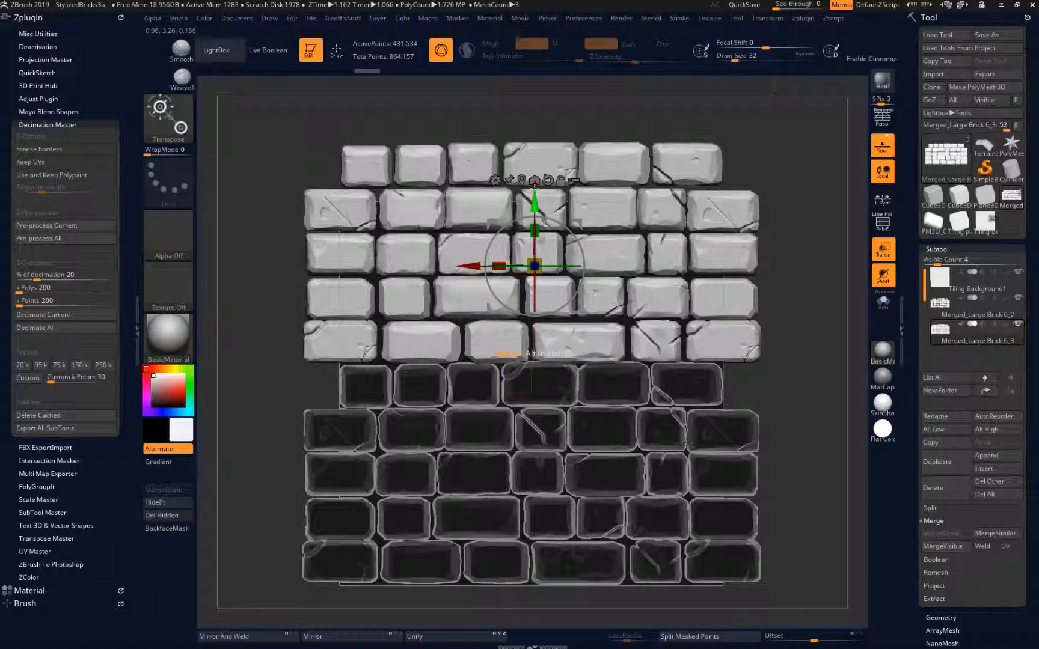
{"action": "left_click_drag", "start_coordinate": [536, 230], "coordinate": [535, 241]}
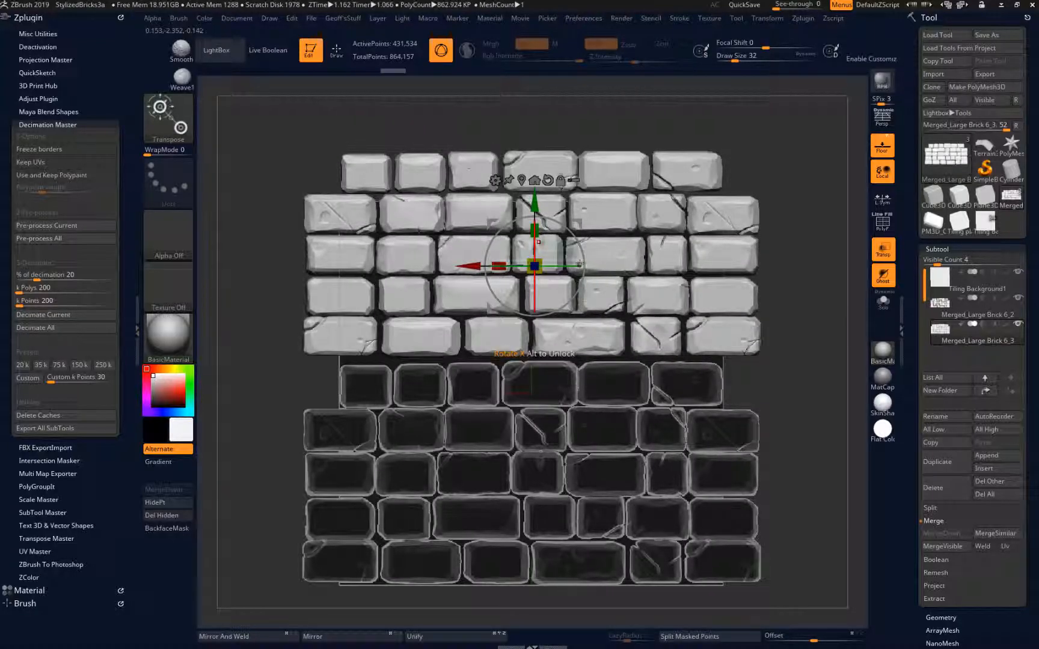
{"action": "mouse_move", "coordinate": [527, 197]}
{"action": "left_mouse_down"}
{"action": "mouse_move", "coordinate": [536, 238]}
{"action": "mouse_move", "coordinate": [538, 208]}
{"action": "left_mouse_up"}
Step: Hide the top row of bricks on the upper copy, undoing the mask made over it first
{"action": "left_click_drag", "start_coordinate": [295, 109], "coordinate": [780, 202], "text": "ctrl"}
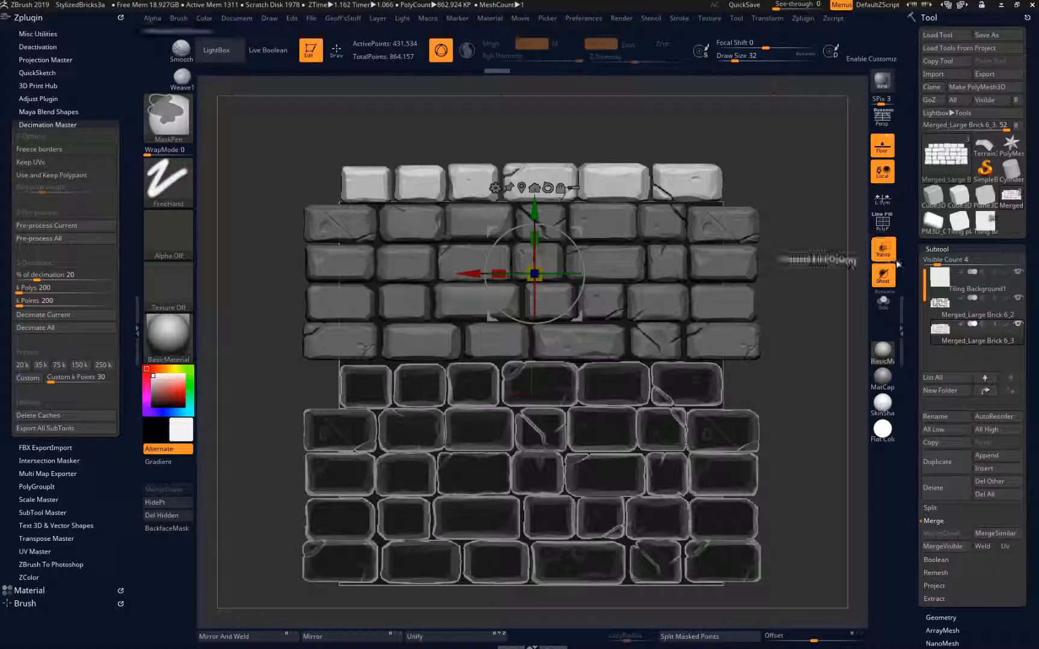
{"action": "key", "text": "ctrl+z"}
{"action": "mouse_move", "coordinate": [292, 135]}
{"action": "left_mouse_down", "text": "ctrl+shift"}
{"action": "mouse_move", "coordinate": [800, 218]}
{"action": "mouse_move", "coordinate": [836, 203]}
{"action": "mouse_move", "coordinate": [772, 207]}
{"action": "left_mouse_up", "text": "ctrl+shift"}
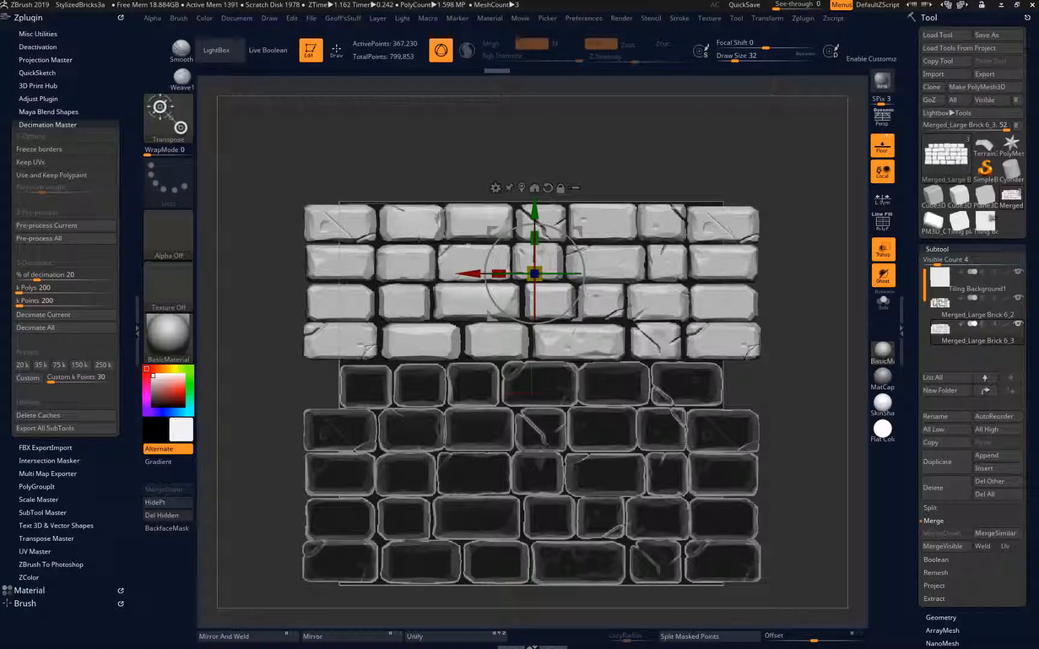
{"action": "left_click_drag", "start_coordinate": [810, 376], "coordinate": [791, 317], "text": "alt"}
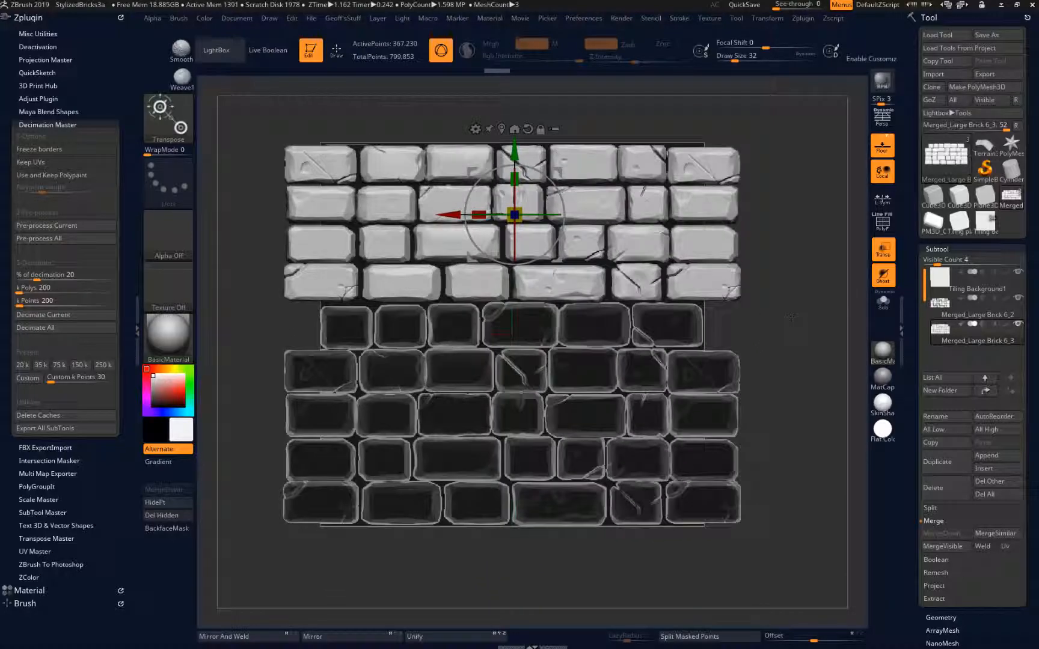
{"action": "key", "text": "f"}
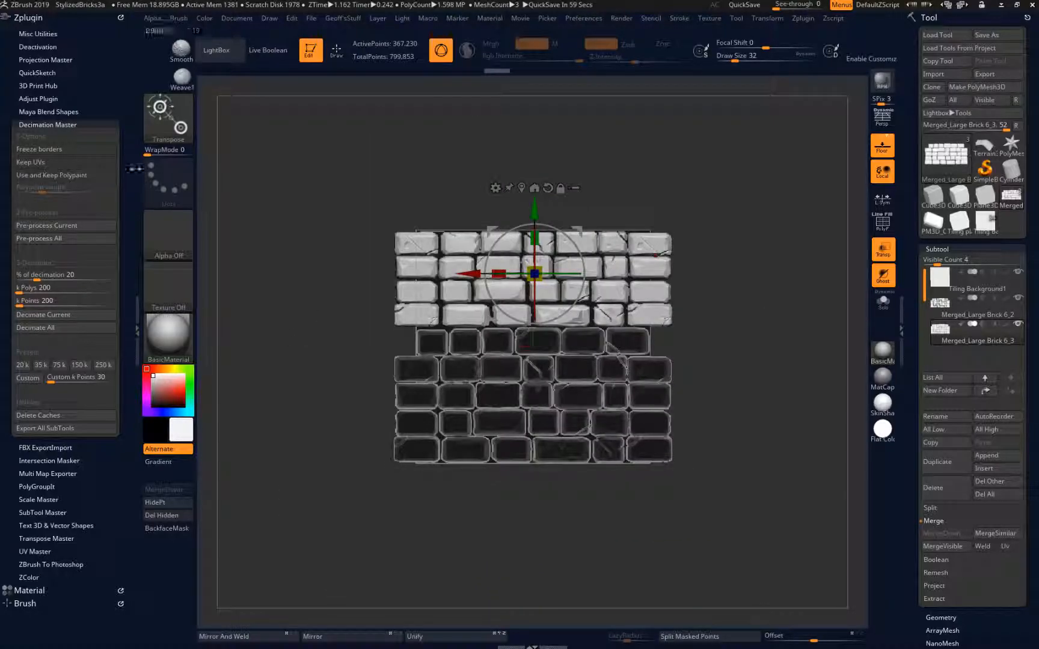
Step: Open the geometry settings of the upper brick copy and collapse the ZRemesher options
{"action": "left_click", "coordinate": [942, 546]}
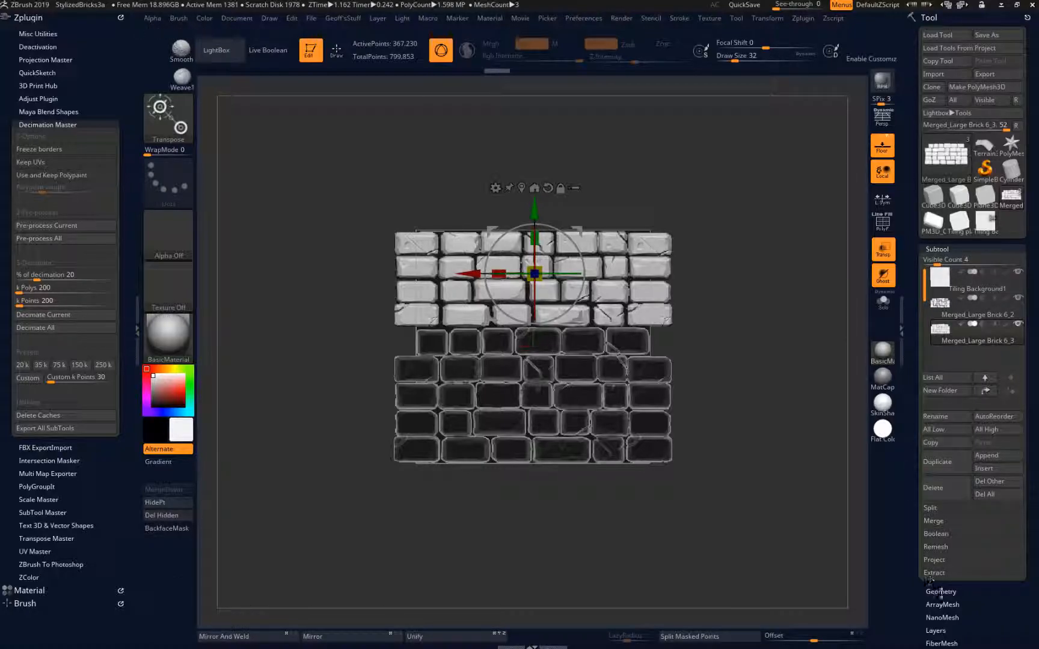
{"action": "left_click", "coordinate": [946, 592]}
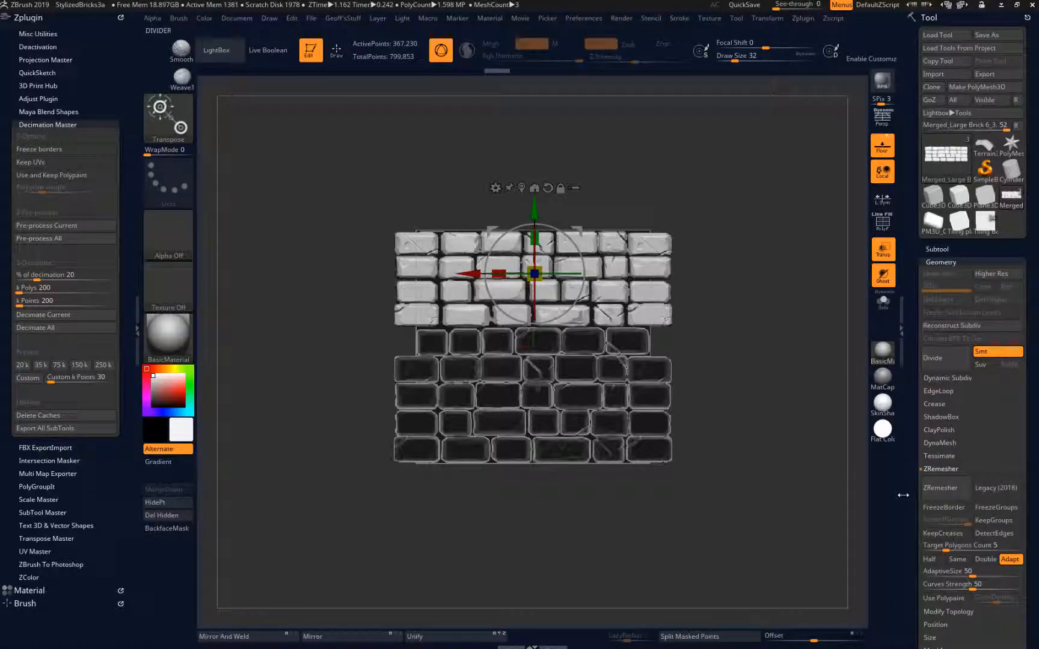
{"action": "left_click", "coordinate": [916, 452]}
{"action": "scroll", "coordinate": [941, 361], "scroll_direction": "down", "scroll_amount": 5}
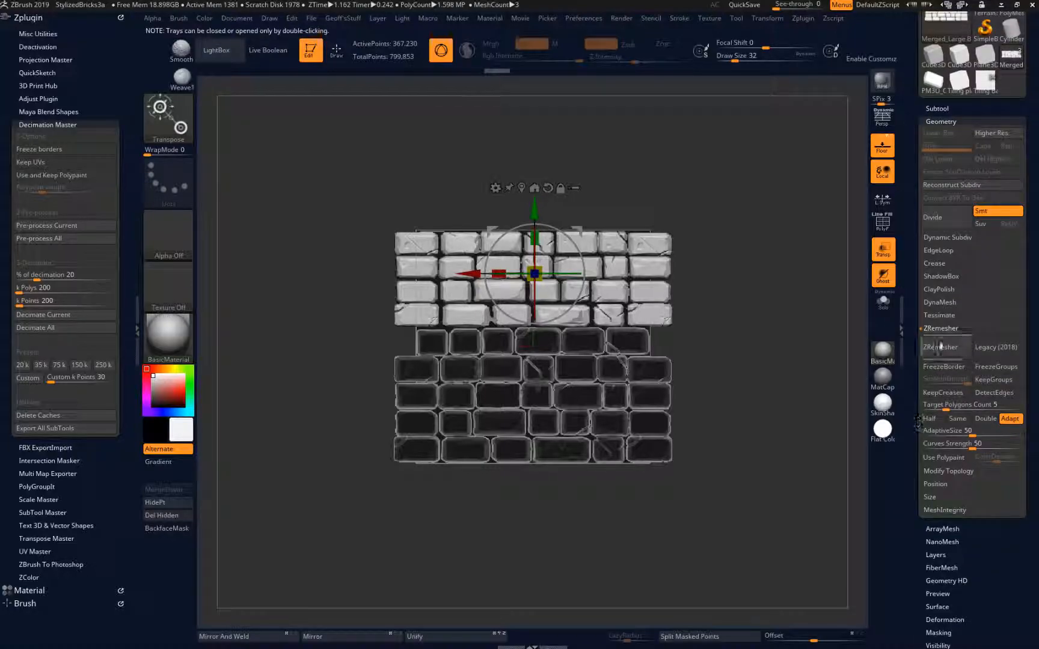
{"action": "left_click", "coordinate": [944, 328]}
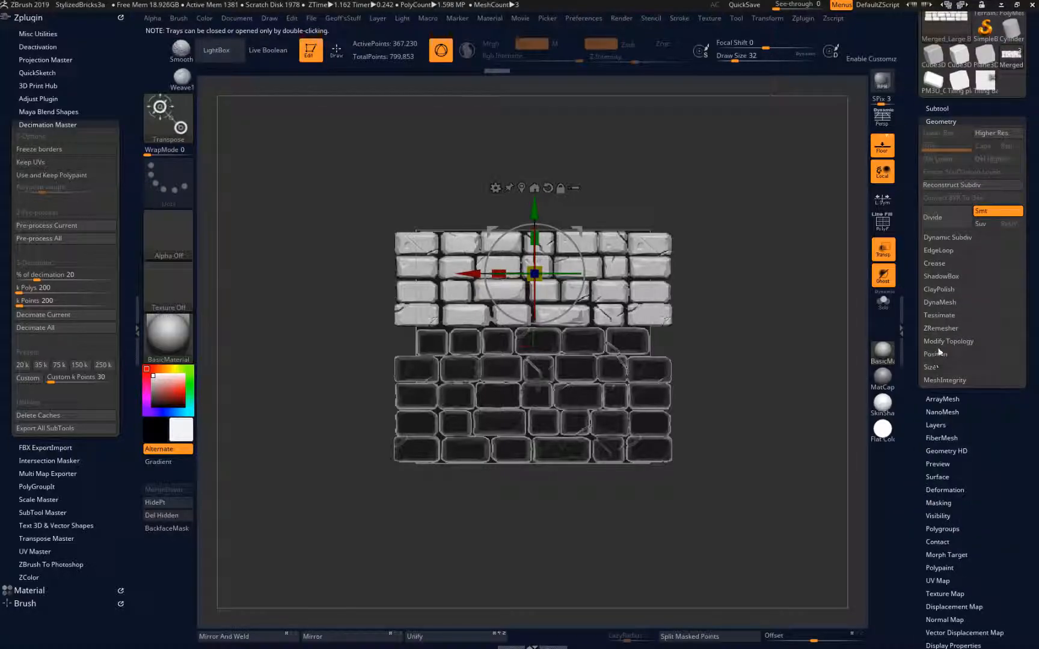
Step: Try Mirror And Weld on the upper four brick rows and undo it
{"action": "left_click", "coordinate": [944, 341]}
{"action": "left_click", "coordinate": [956, 378]}
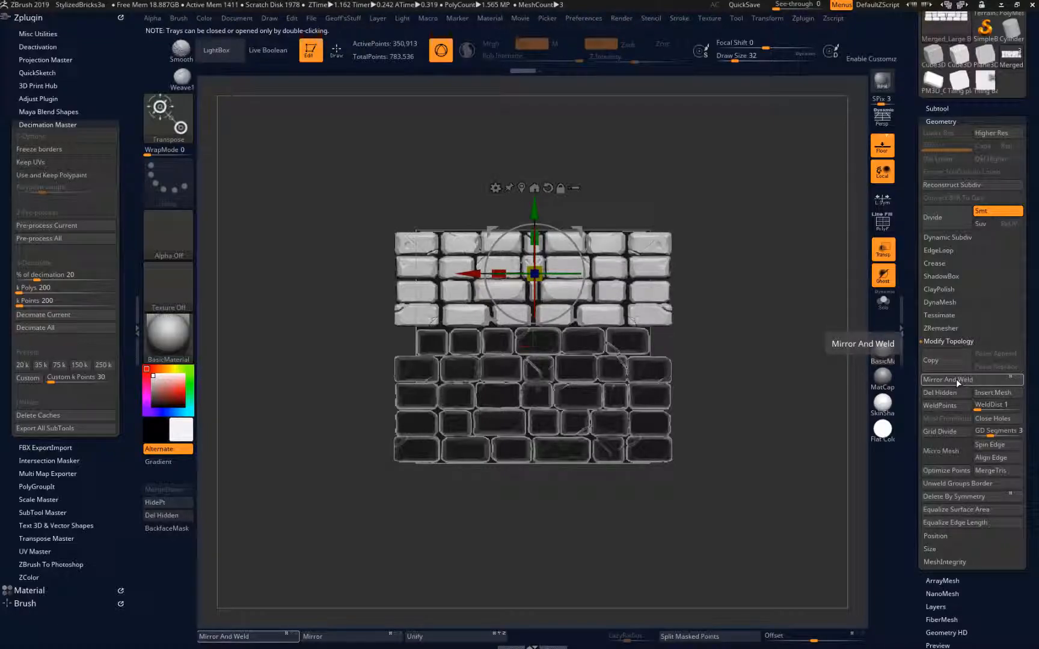
{"action": "key", "text": "ctrl"}
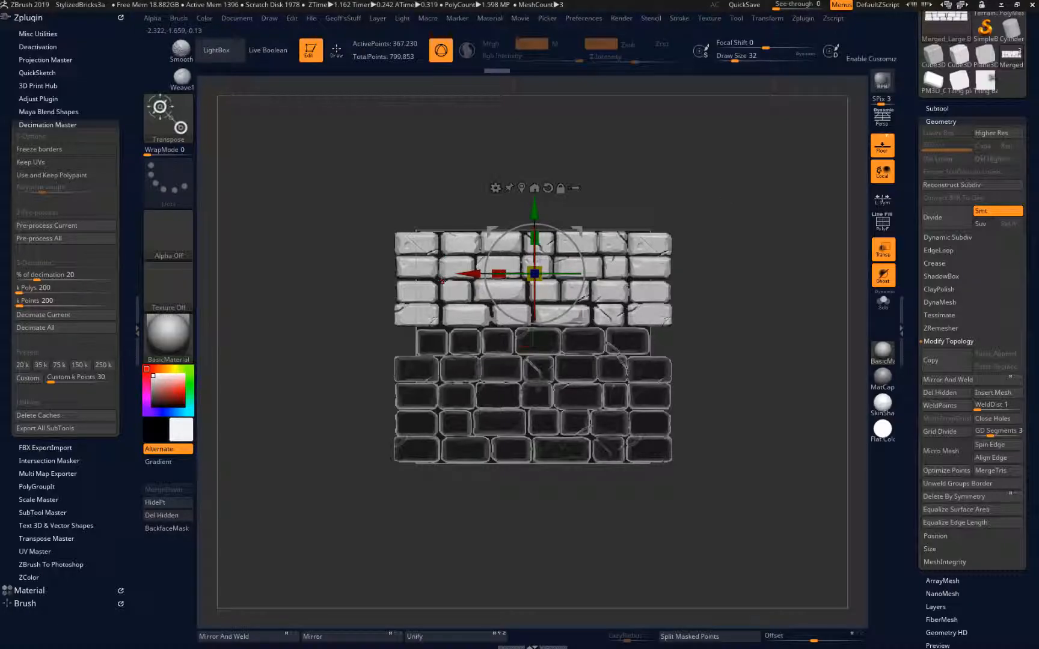
{"action": "left_click_drag", "start_coordinate": [492, 229], "coordinate": [473, 213]}
{"action": "key", "text": "ctrl+z"}
Step: Mirror the upper four brick rows horizontally and vertically with the Mirror deformation
{"action": "right_click_drag", "start_coordinate": [788, 269], "coordinate": [792, 315], "text": "ctrl"}
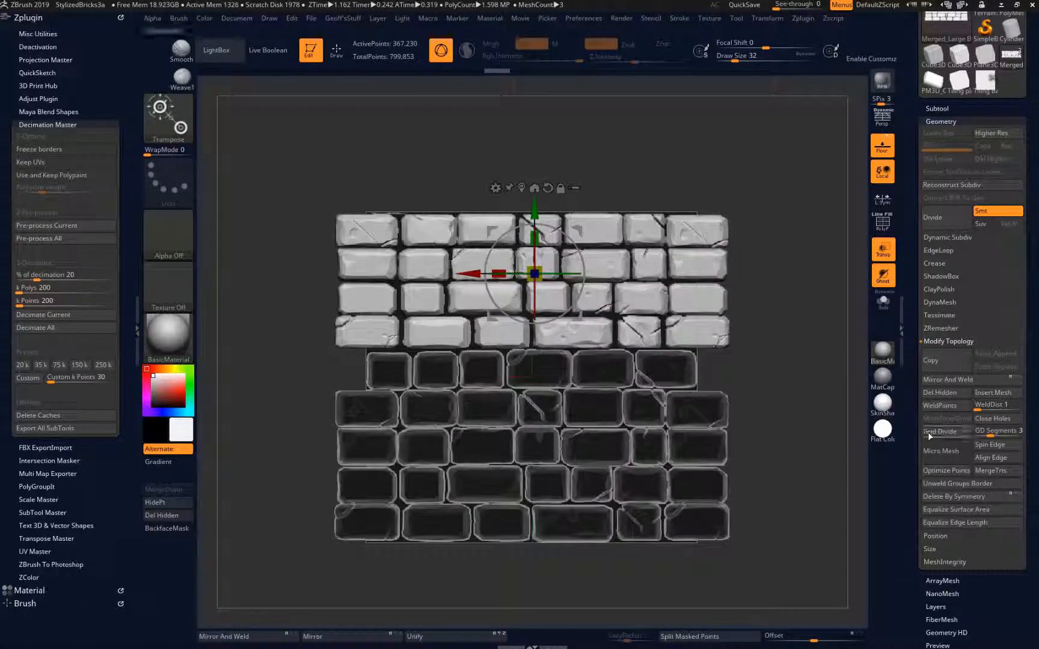
{"action": "scroll", "coordinate": [992, 577], "scroll_direction": "down", "scroll_amount": 3}
{"action": "scroll", "coordinate": [991, 535], "scroll_direction": "down", "scroll_amount": 3}
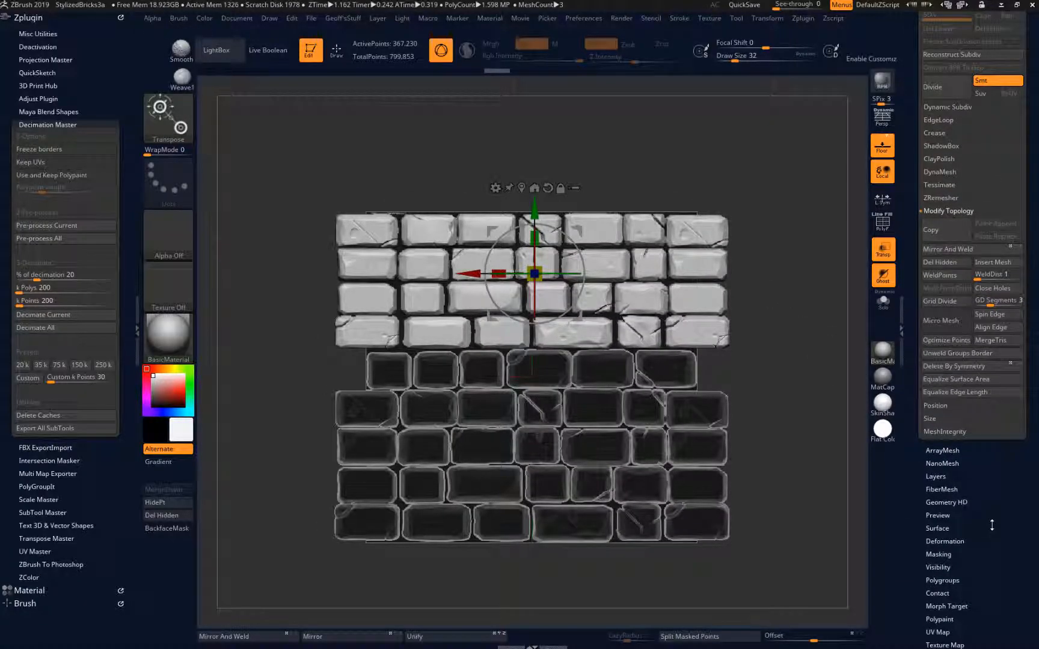
{"action": "left_click", "coordinate": [955, 540]}
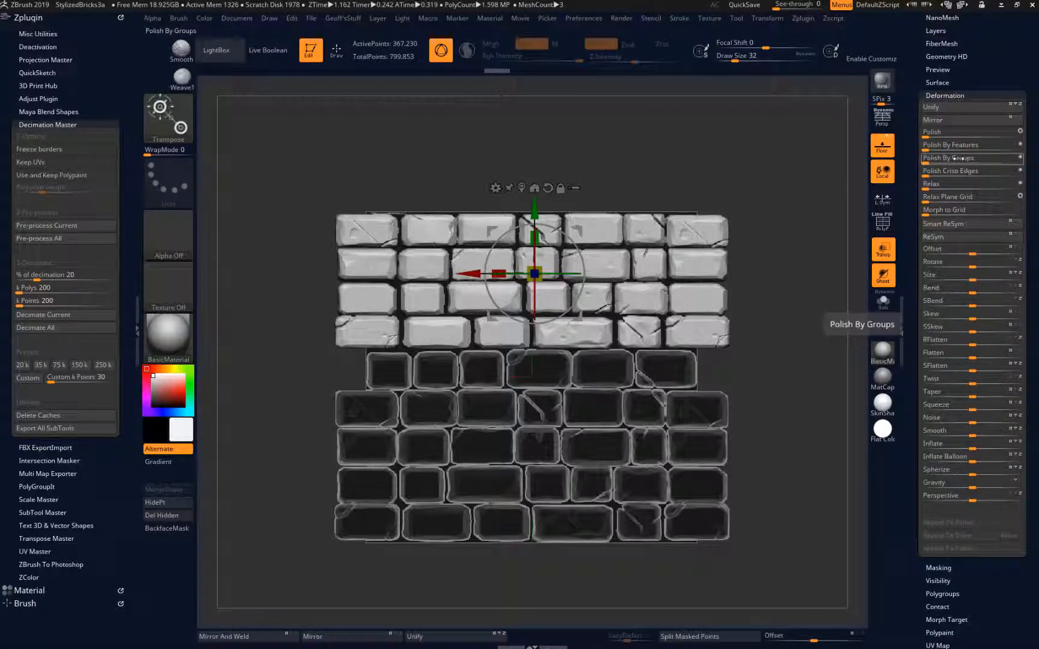
{"action": "left_click", "coordinate": [972, 119]}
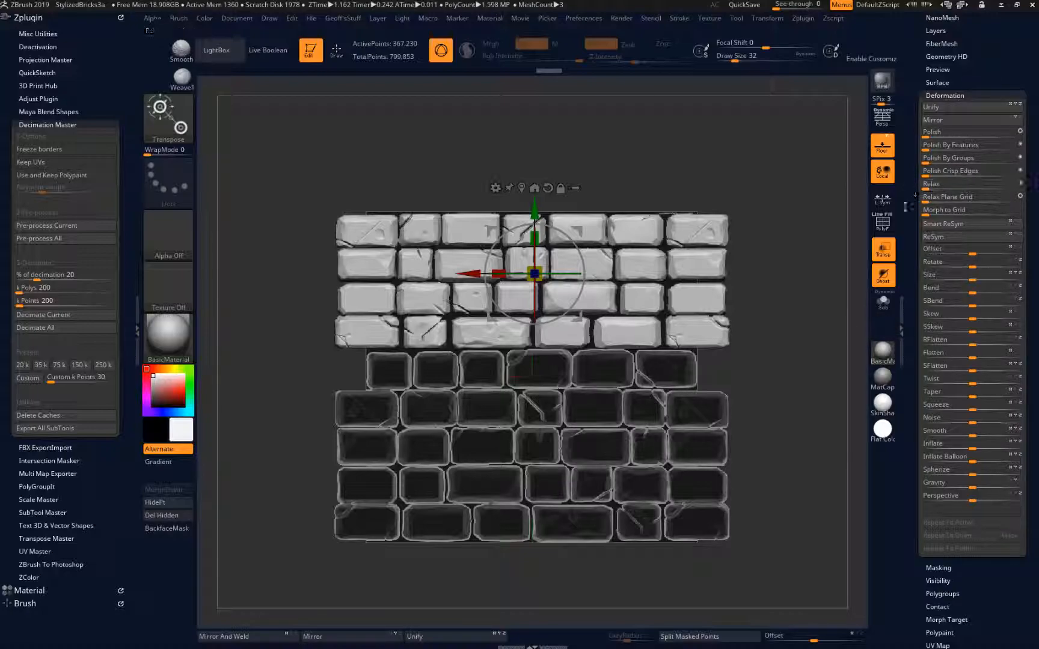
{"action": "left_click", "coordinate": [968, 123]}
Step: Move the mirrored rows up about 3.44 units, align them directly above the lower rows and recentre the gizmo on them
{"action": "left_click_drag", "start_coordinate": [535, 207], "coordinate": [611, 21]}
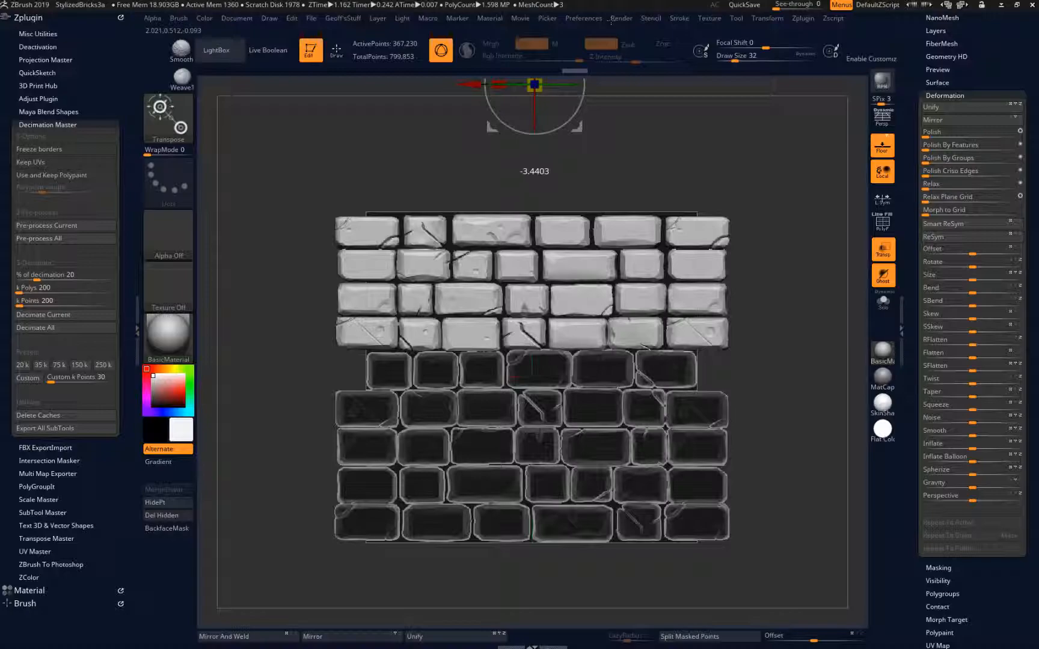
{"action": "left_click_drag", "start_coordinate": [611, 21], "coordinate": [626, 27]}
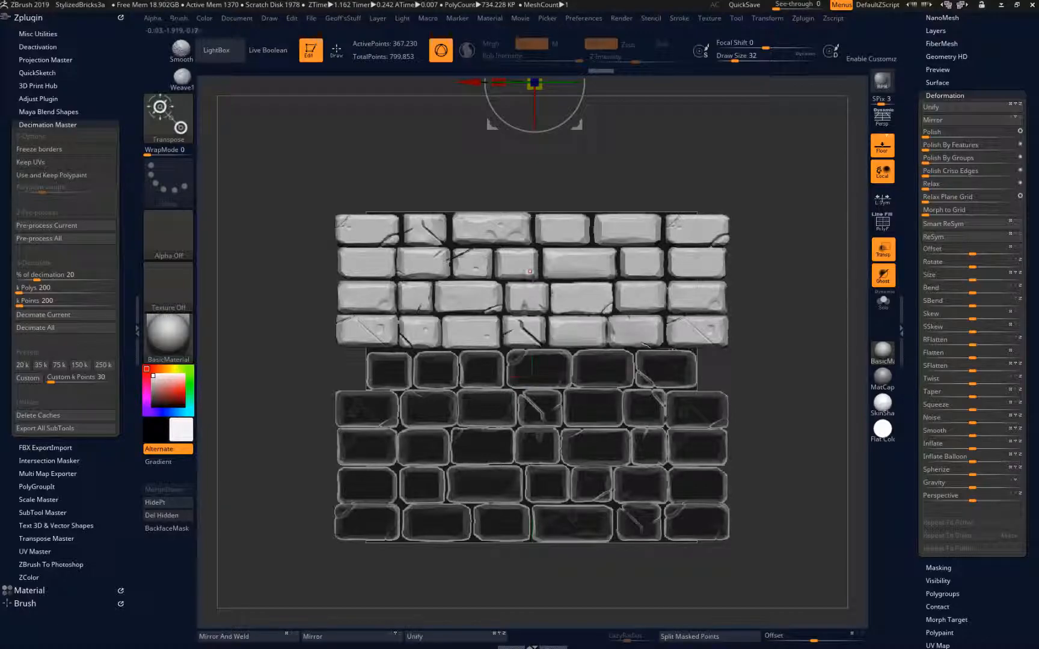
{"action": "left_click", "coordinate": [533, 290]}
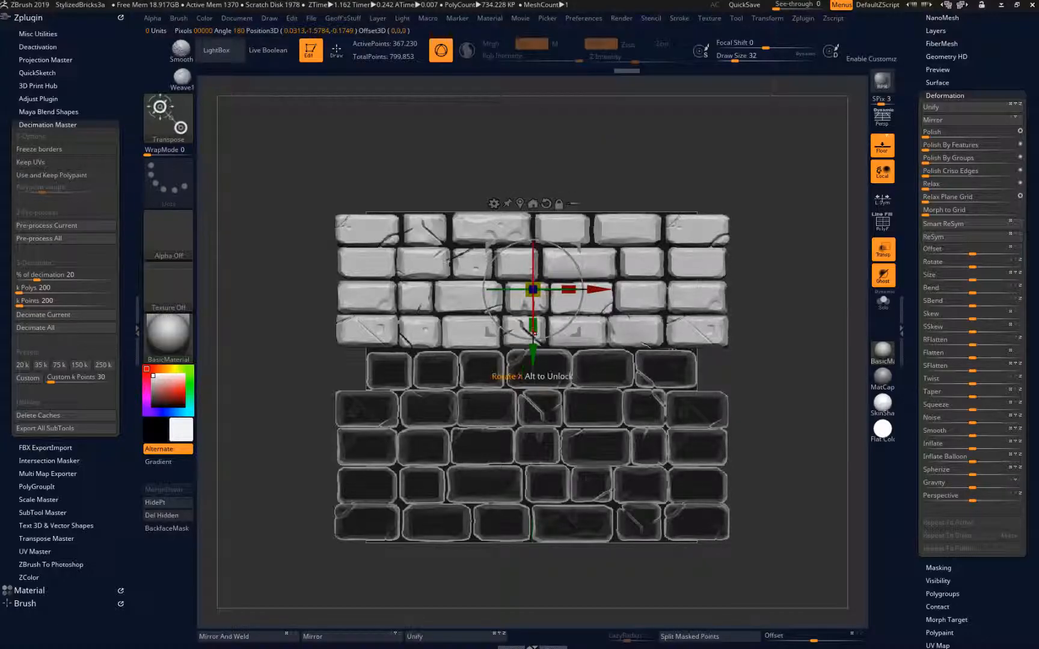
{"action": "left_click_drag", "start_coordinate": [533, 331], "coordinate": [535, 352]}
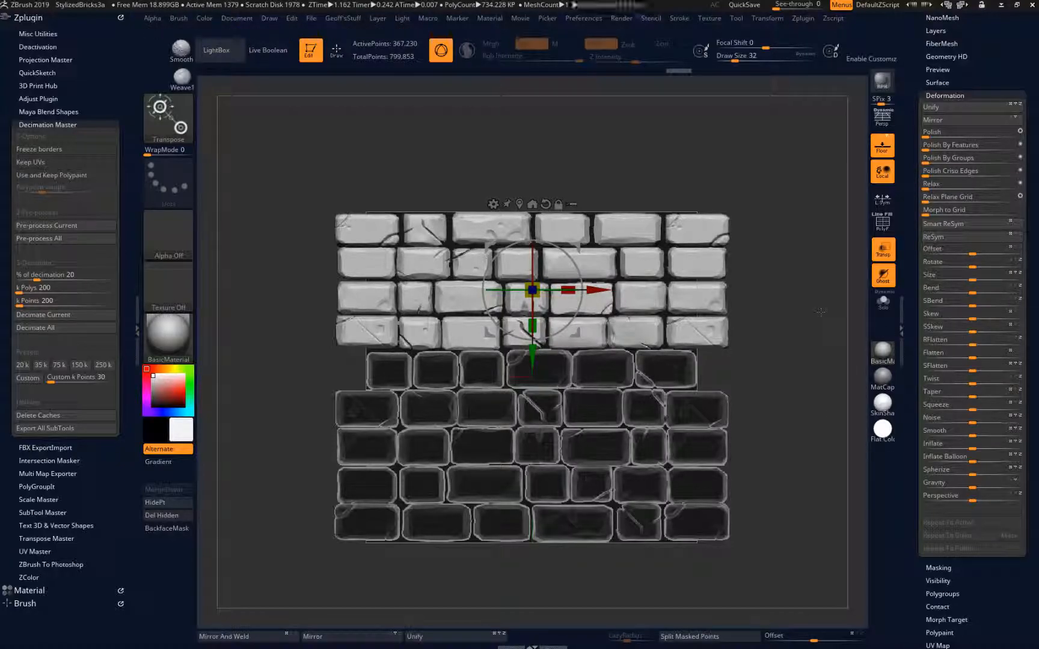
Step: Turn off the transparent display and make Tiling Background1 the active subtool
{"action": "left_click", "coordinate": [882, 249]}
{"action": "left_click_drag", "start_coordinate": [807, 406], "coordinate": [786, 357], "text": "alt"}
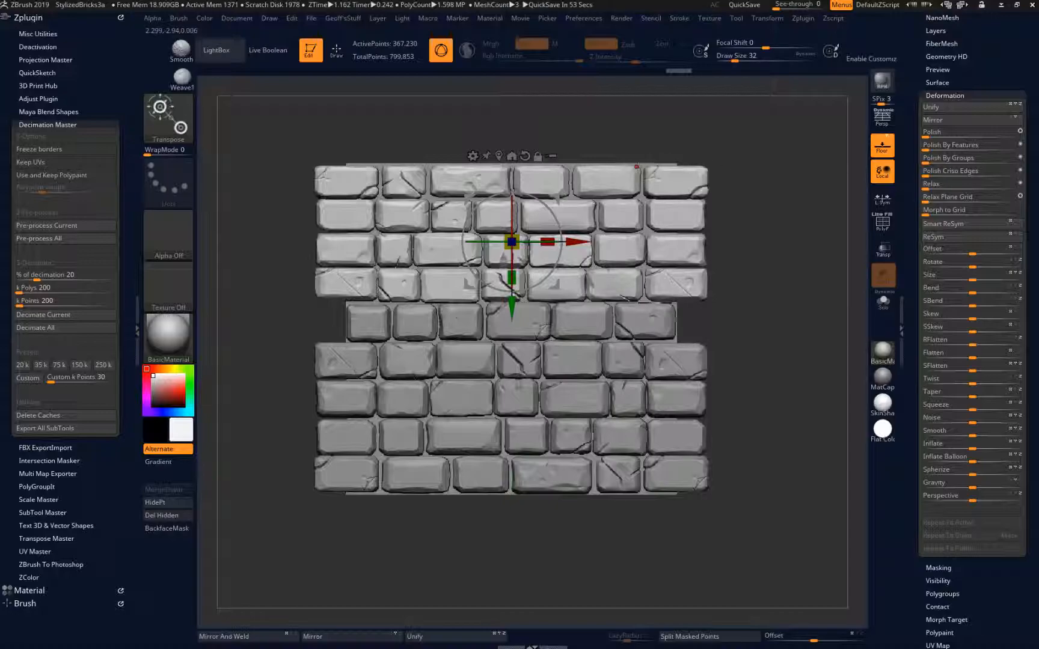
{"action": "key", "text": "q"}
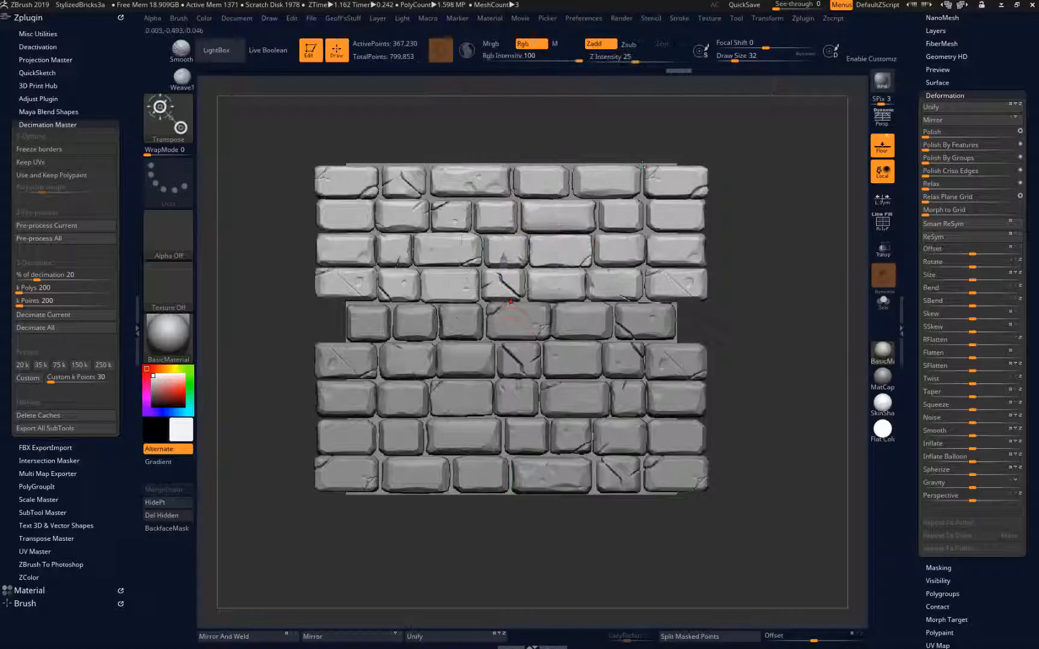
{"action": "left_click", "coordinate": [639, 168], "text": "alt"}
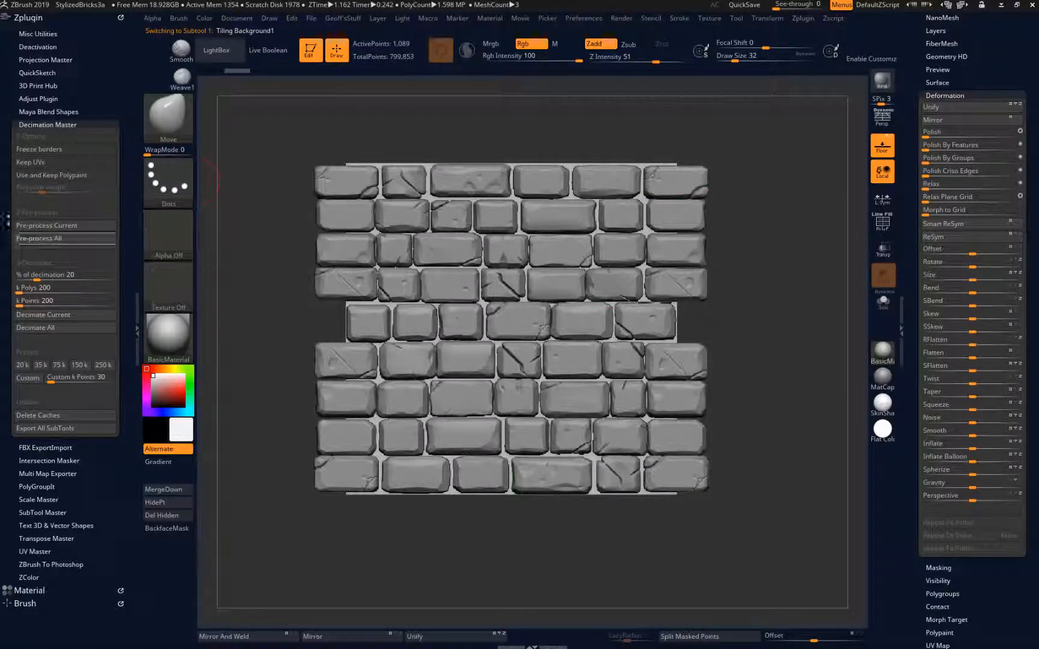
{"action": "left_click", "coordinate": [52, 124]}
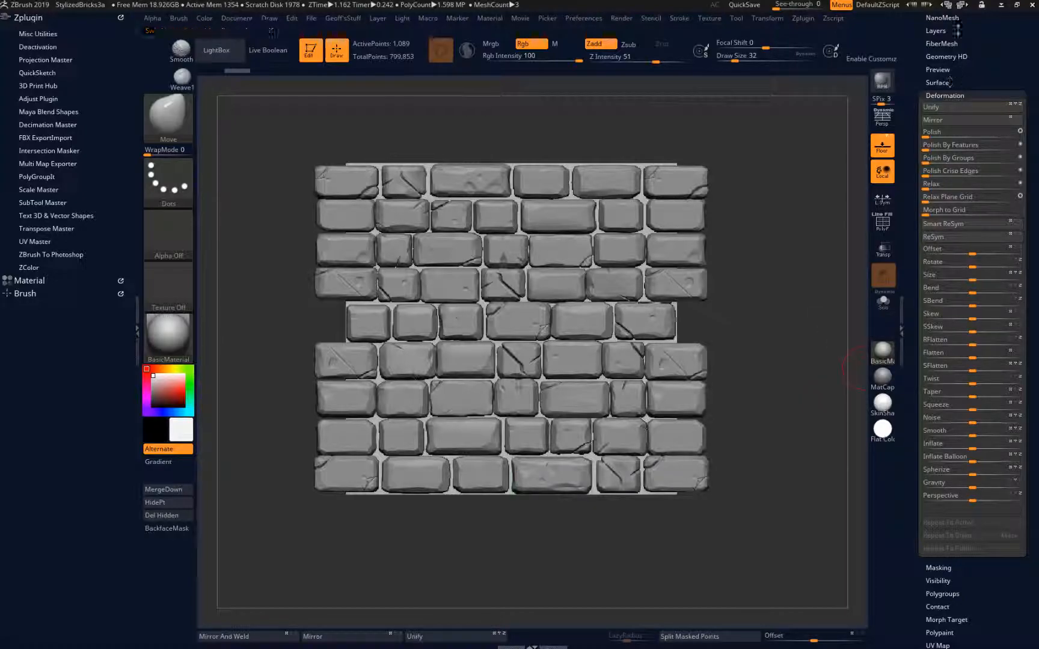
Step: Check both brick subtools by toggling their visibility, and merge Merged_Large Brick 6_2 down with Merged_Large Brick 6_3
{"action": "scroll", "coordinate": [950, 83], "scroll_direction": "up", "scroll_amount": 5}
{"action": "left_click", "coordinate": [938, 116]}
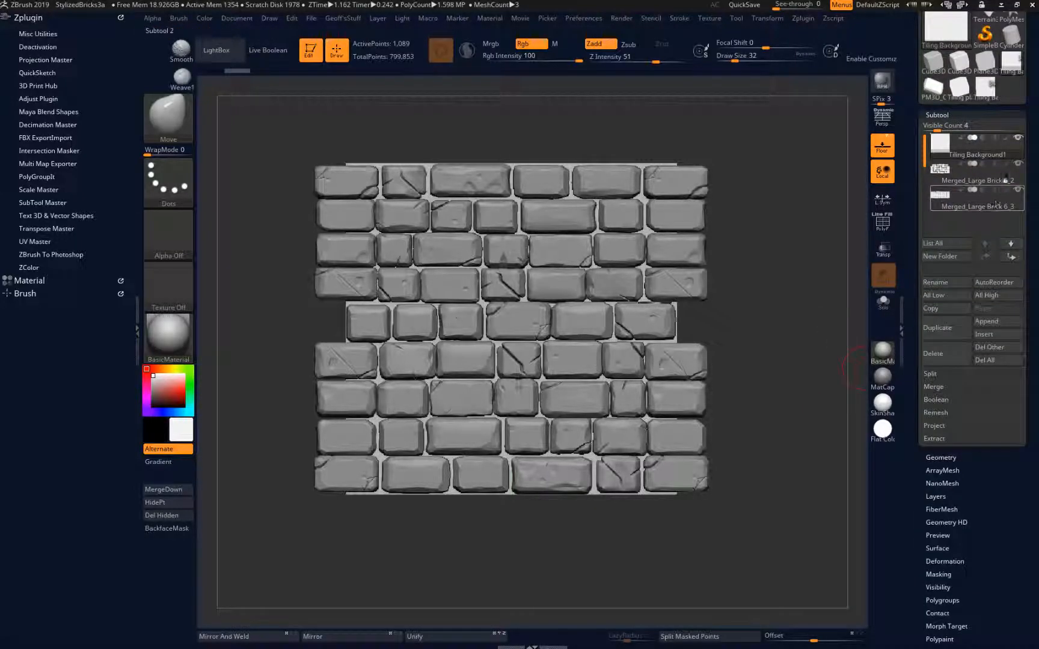
{"action": "left_click", "coordinate": [1018, 163]}
{"action": "left_click", "coordinate": [1019, 190]}
{"action": "left_click", "coordinate": [1020, 190]}
{"action": "left_click", "coordinate": [1019, 163]}
{"action": "left_click", "coordinate": [931, 180]}
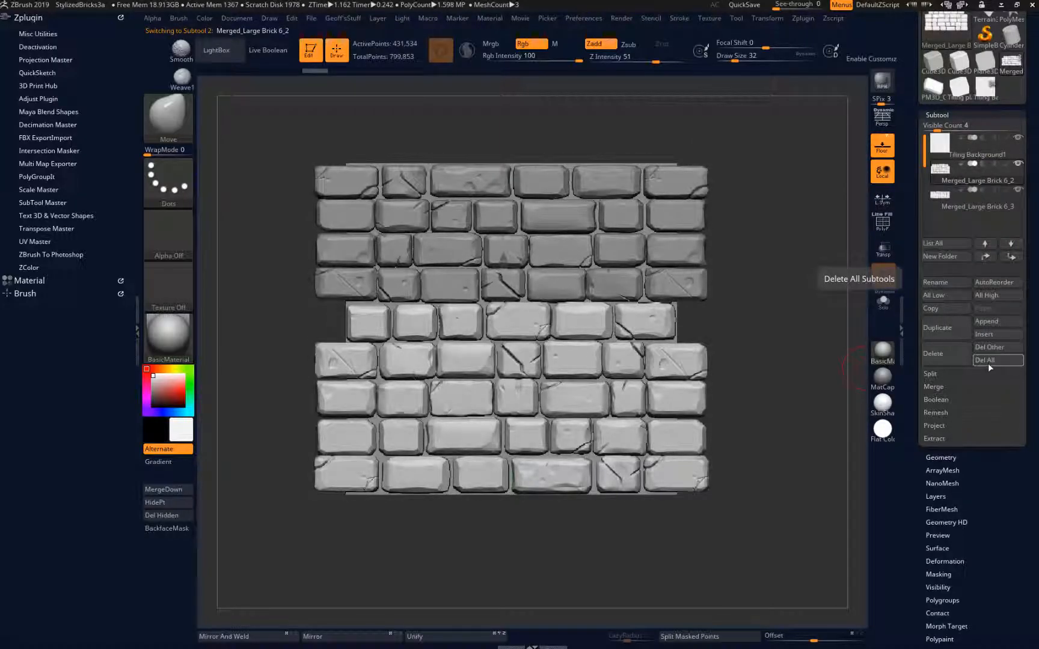
{"action": "left_click", "coordinate": [936, 387]}
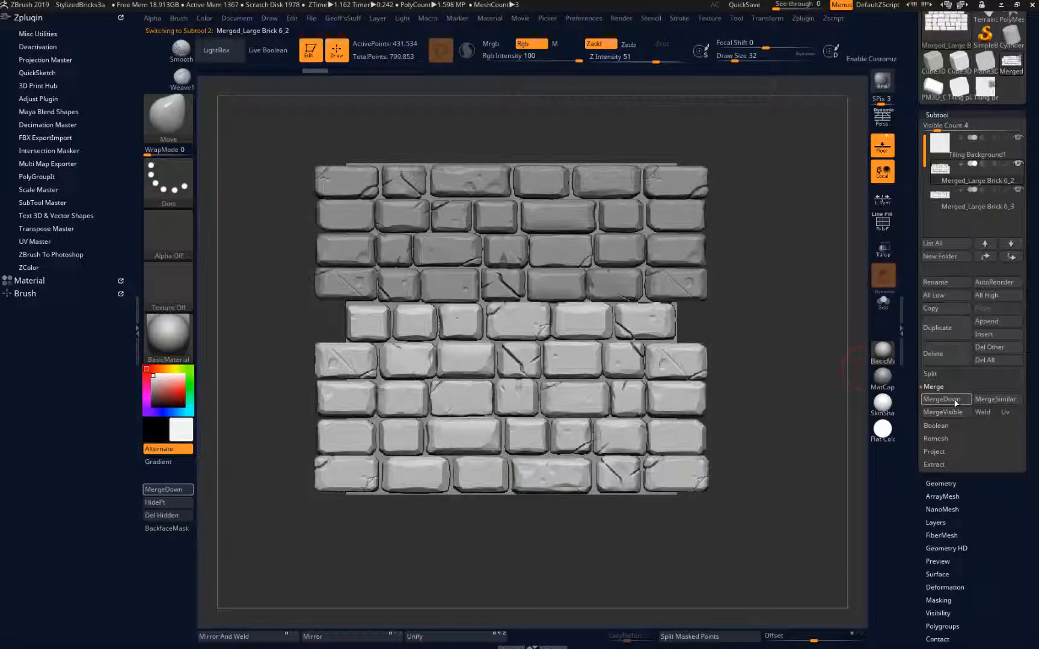
{"action": "left_click", "coordinate": [955, 400]}
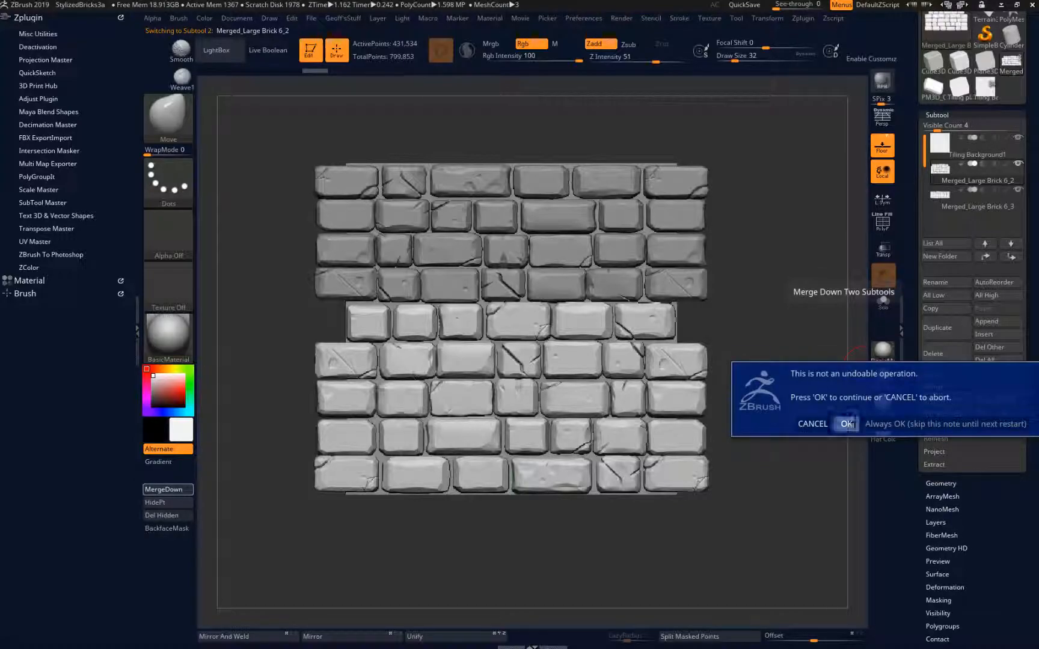
{"action": "left_click", "coordinate": [847, 423]}
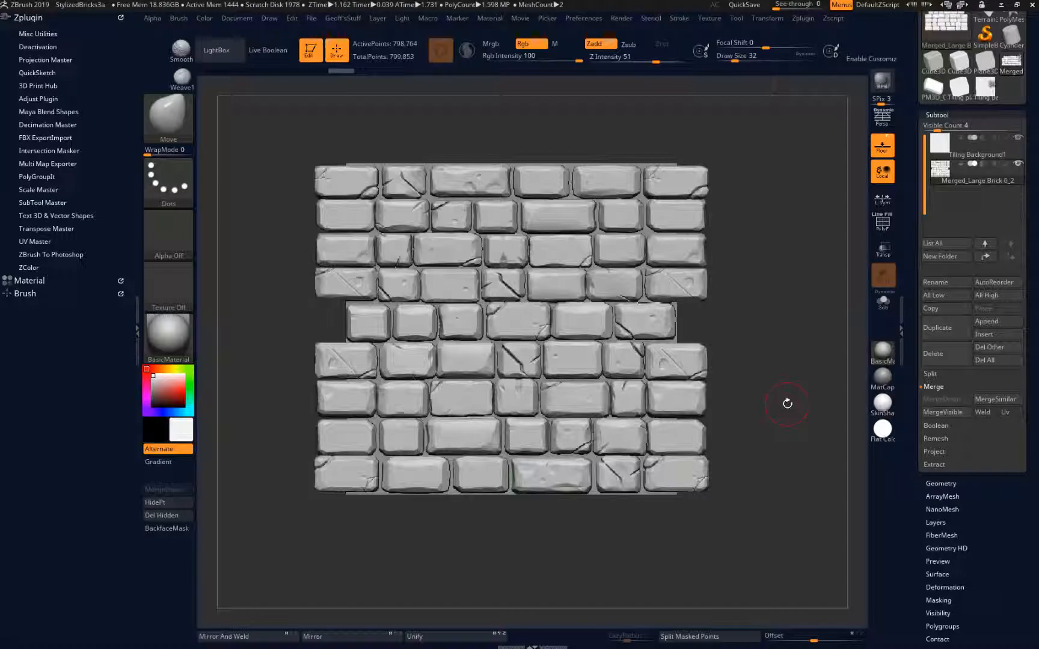
Step: Save the project over the existing StylizedBricks3a.ZPR file
{"action": "key", "text": "ctrl"}
{"action": "key", "text": "ctrl+s"}
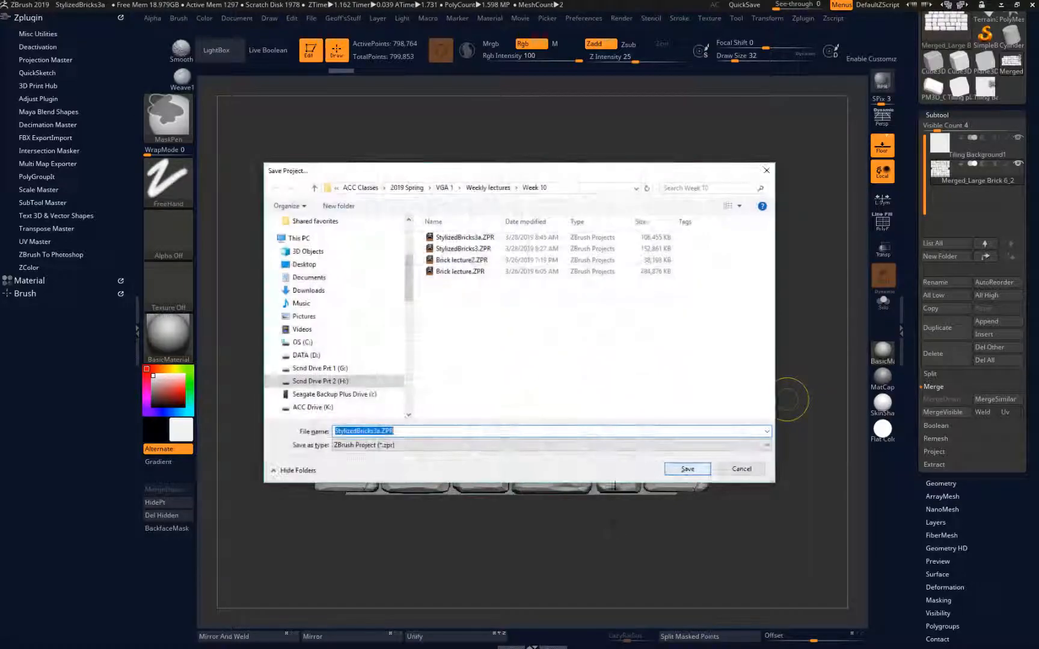
{"action": "key", "text": "Return"}
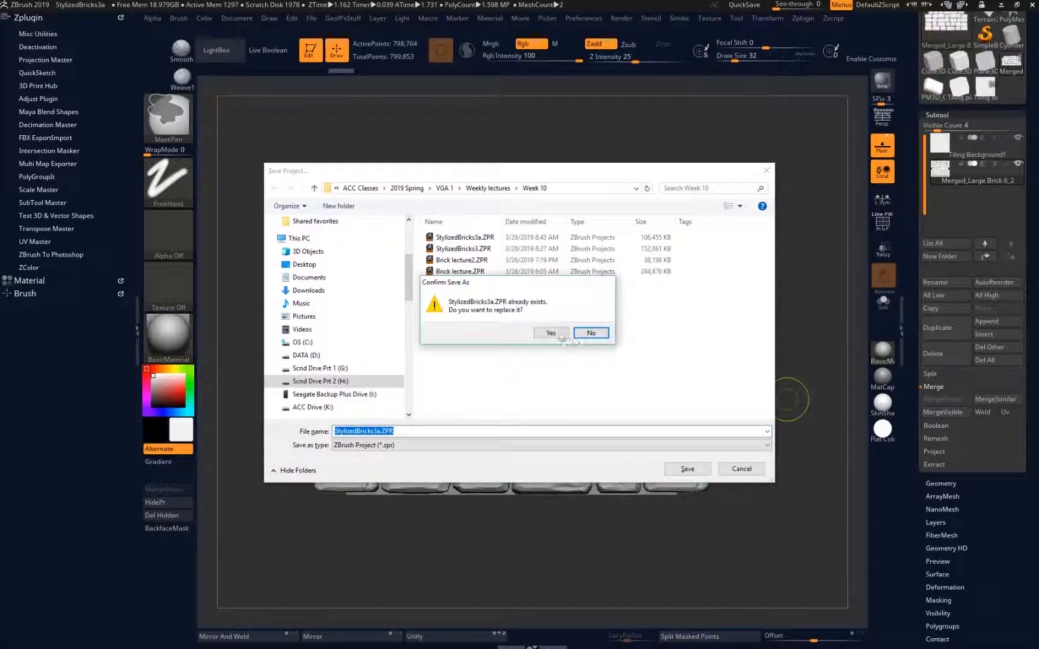
{"action": "left_click", "coordinate": [551, 333]}
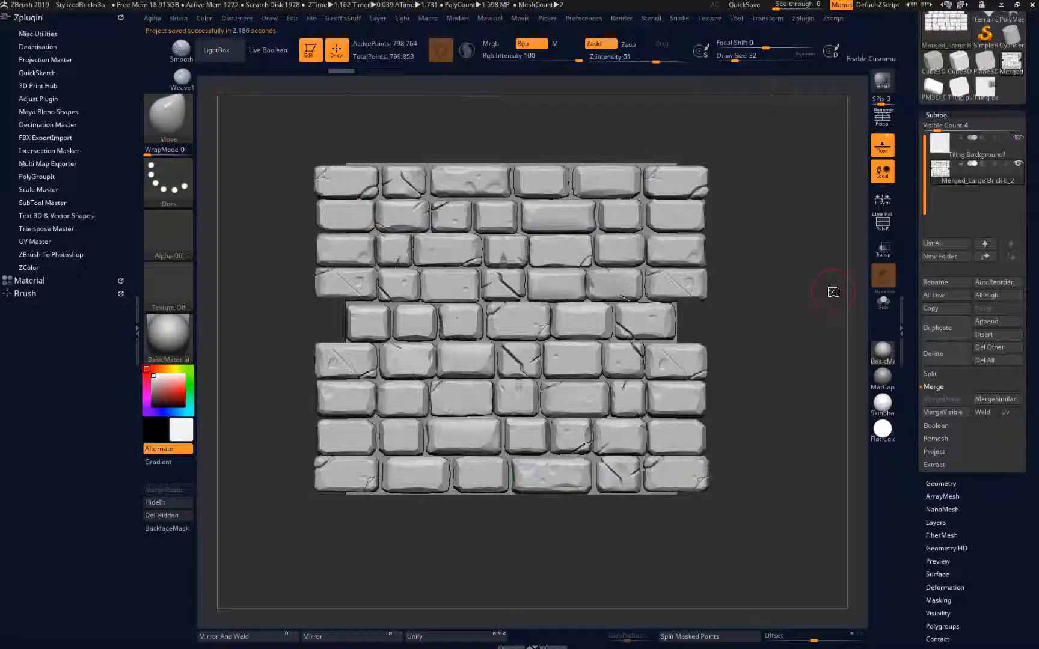
Step: Make Tiling Background1 the active subtool and expand the FBX export options
{"action": "left_click", "coordinate": [644, 166], "text": "alt"}
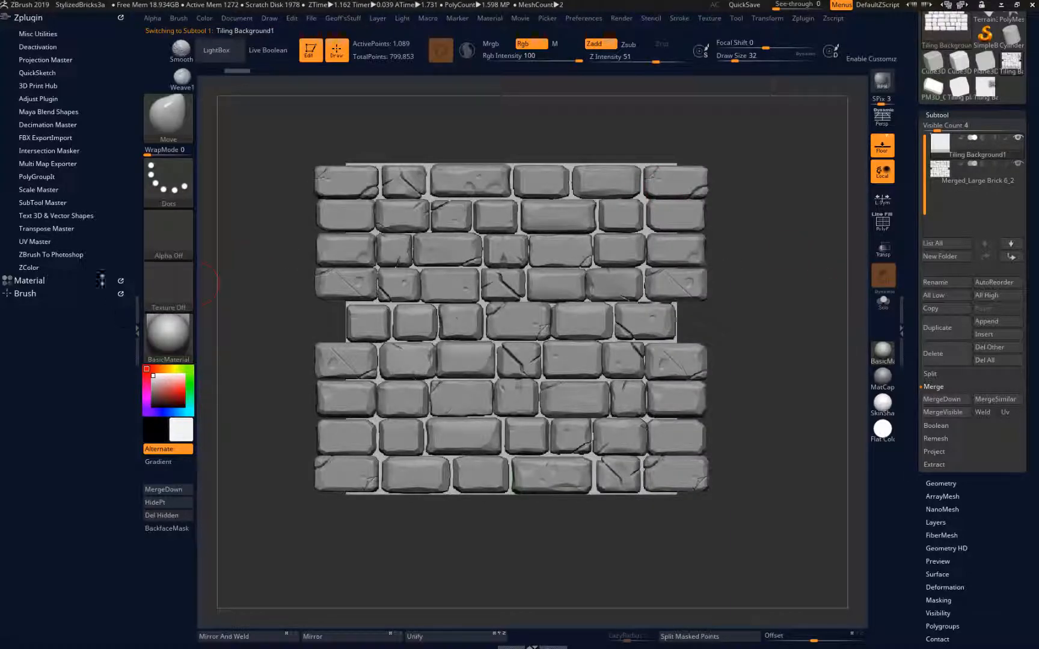
{"action": "left_click", "coordinate": [801, 18]}
{"action": "left_click_drag", "start_coordinate": [795, 34], "coordinate": [27, 25]}
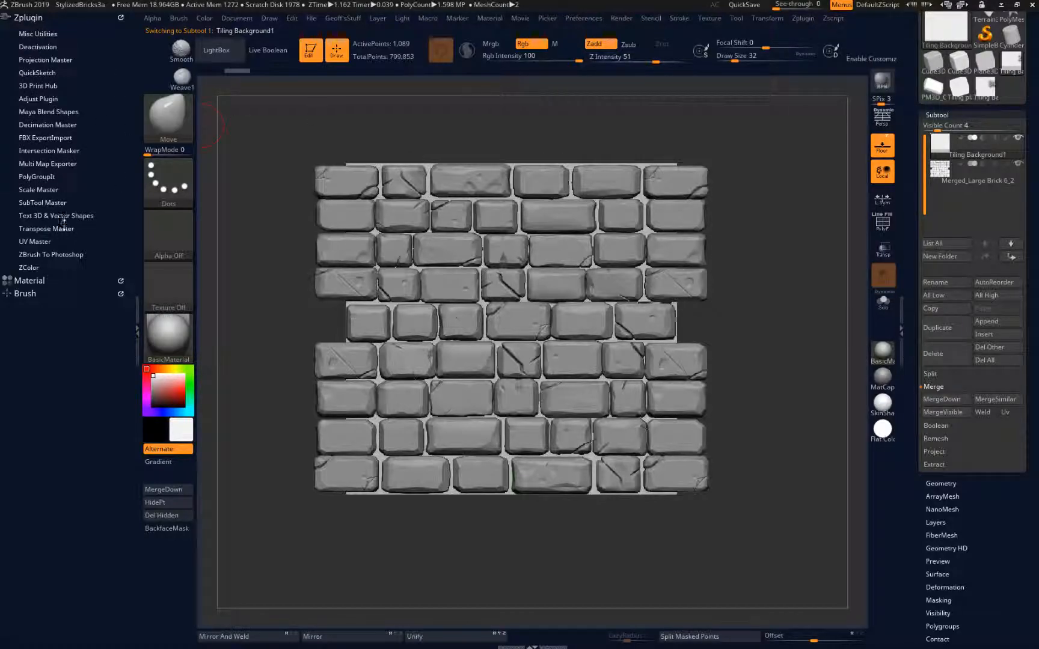
{"action": "left_click", "coordinate": [50, 138]}
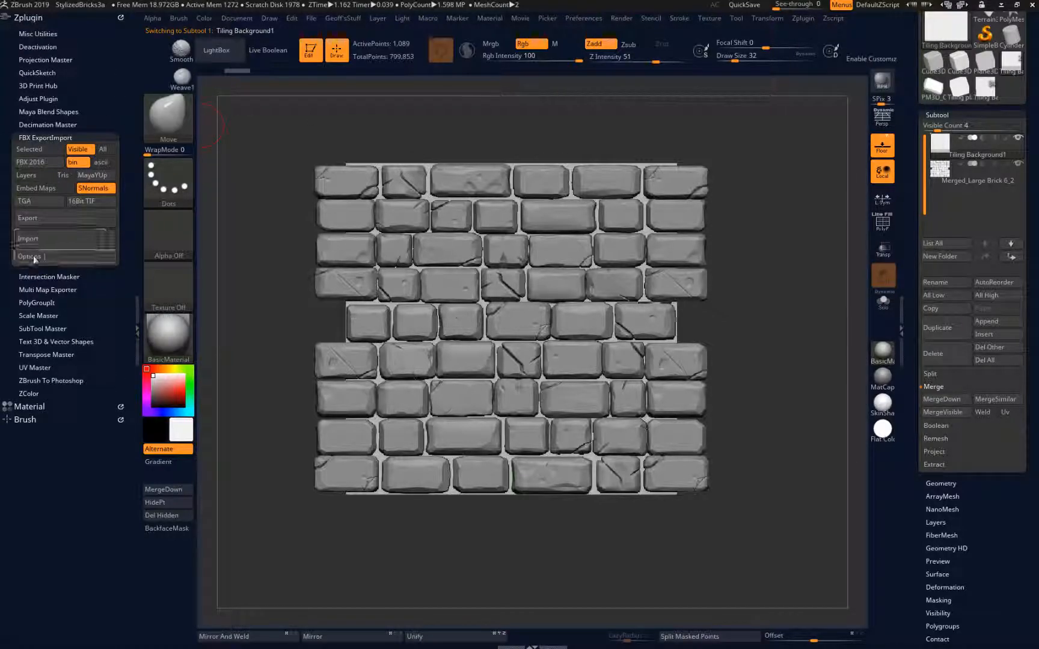
{"action": "left_click", "coordinate": [36, 256]}
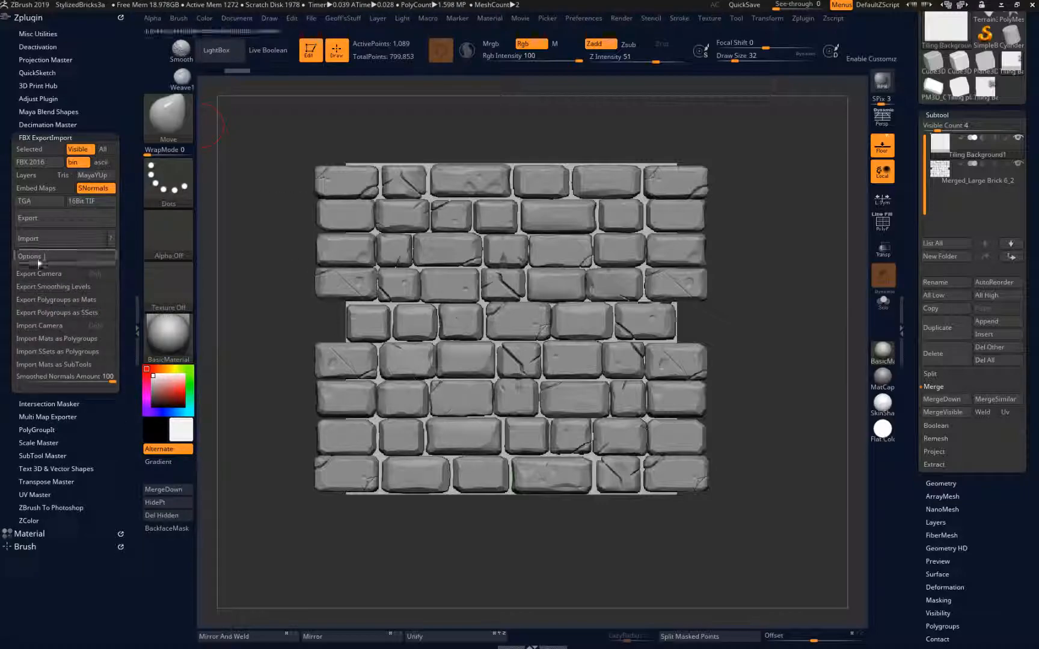
Step: Export all visible subtools as Tiling Background.fbx in the Week 10 folder
{"action": "left_click", "coordinate": [47, 220]}
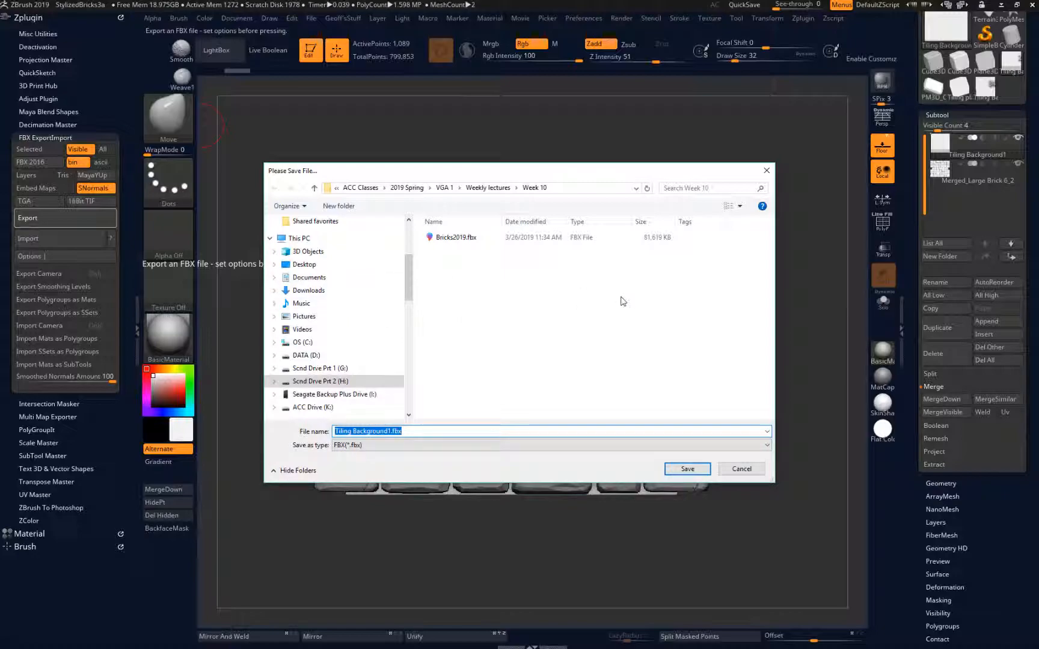
{"action": "left_click", "coordinate": [389, 431]}
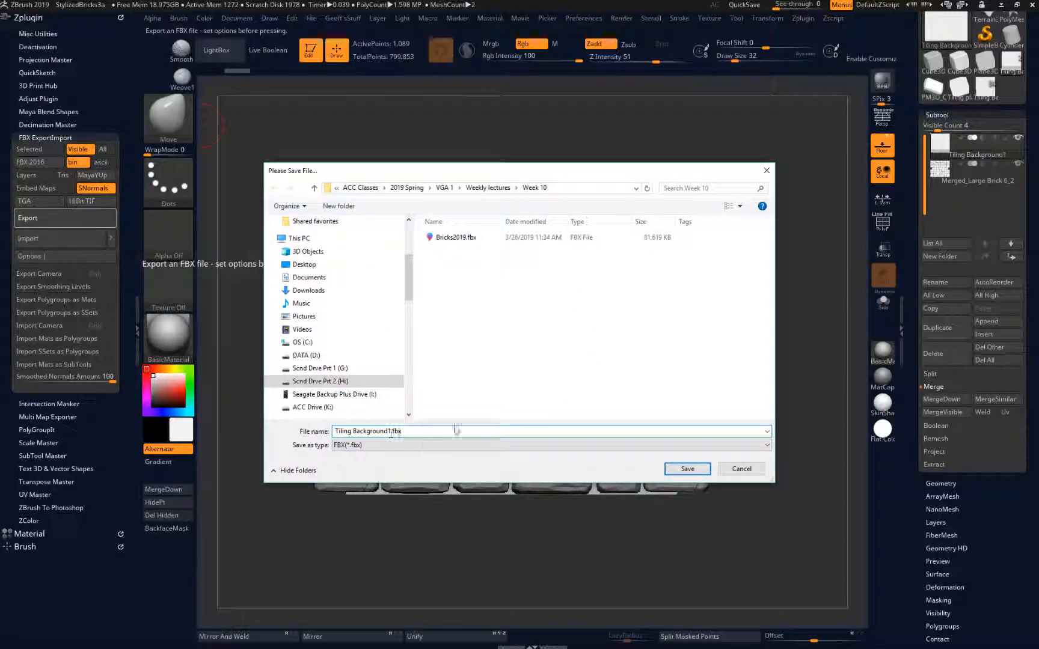
{"action": "left_click", "coordinate": [685, 470]}
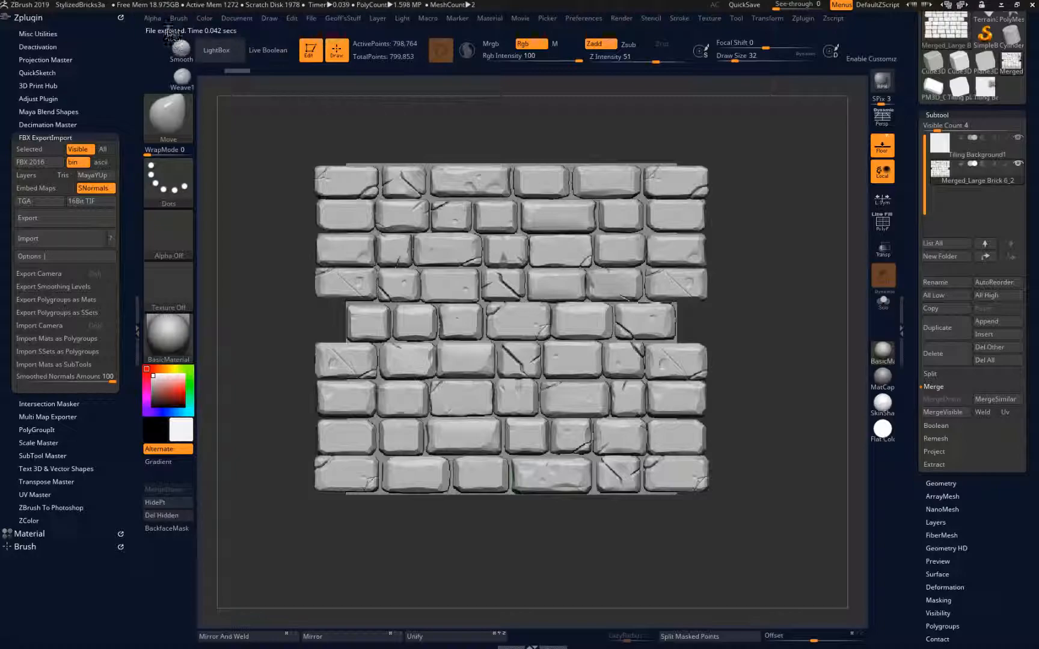
Step: Make Tiling Background1 the active subtool and restrict the FBX export to the selected subtool
{"action": "left_click", "coordinate": [652, 187], "text": "alt"}
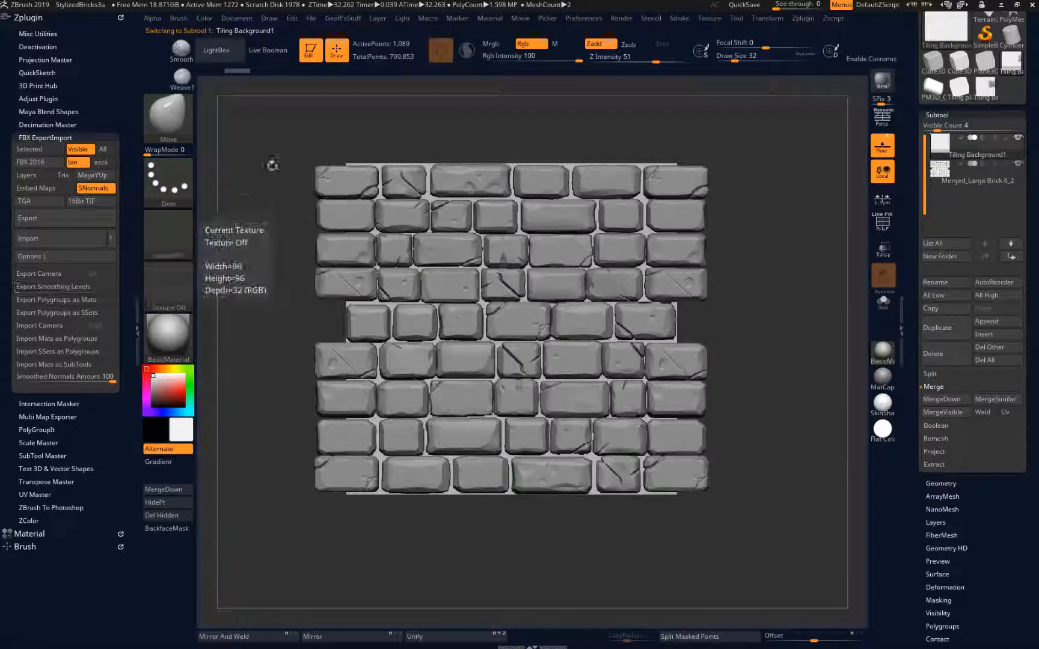
{"action": "left_click", "coordinate": [29, 149]}
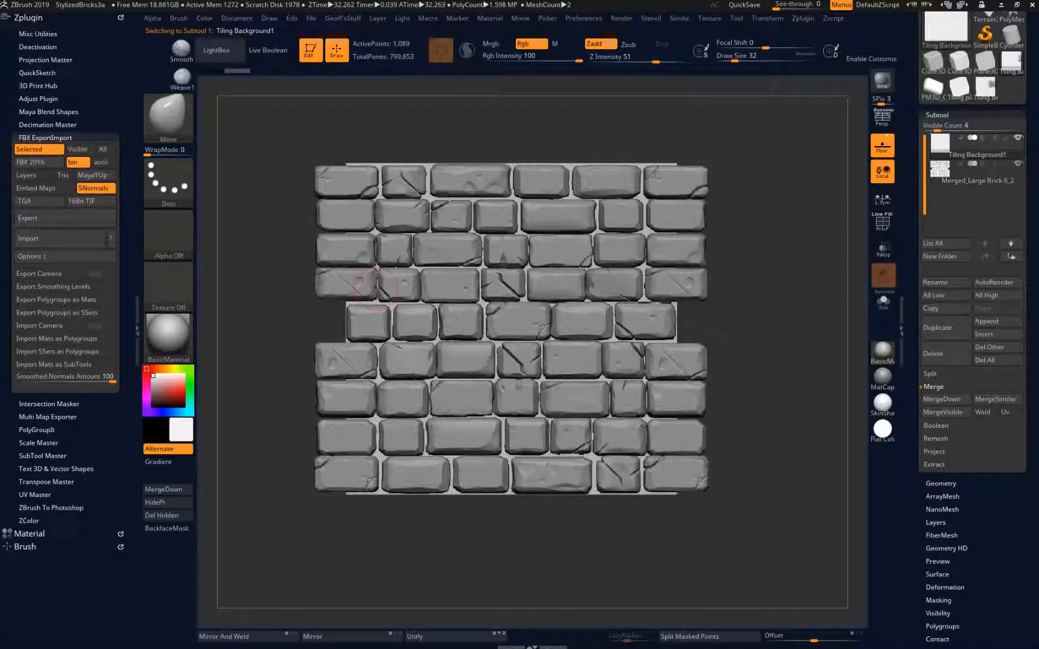
{"action": "left_click", "coordinate": [78, 149]}
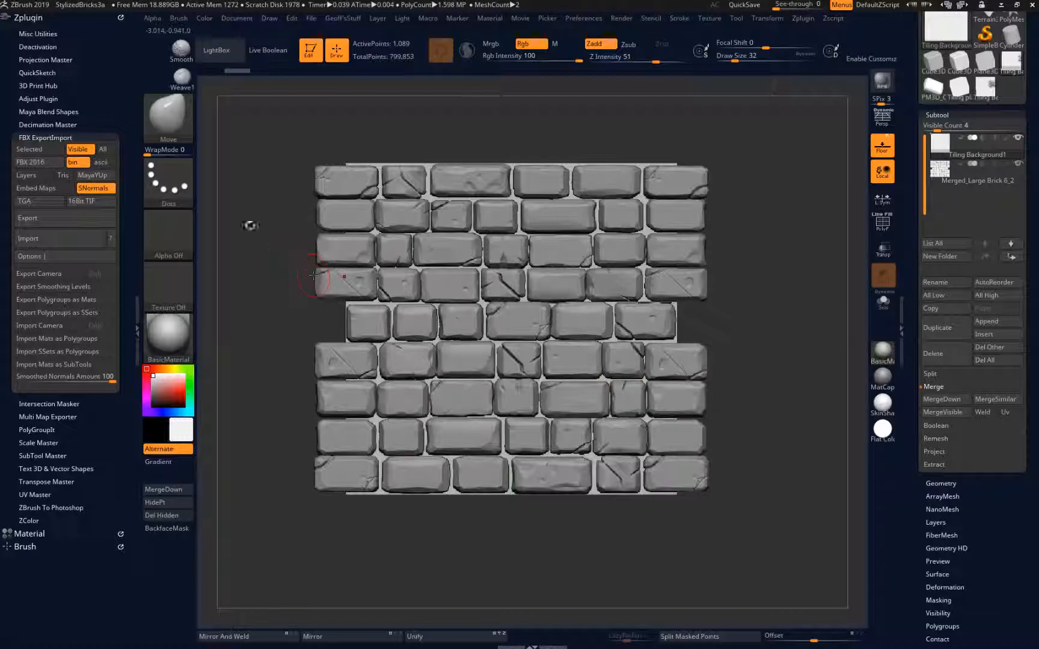
{"action": "left_click", "coordinate": [37, 153]}
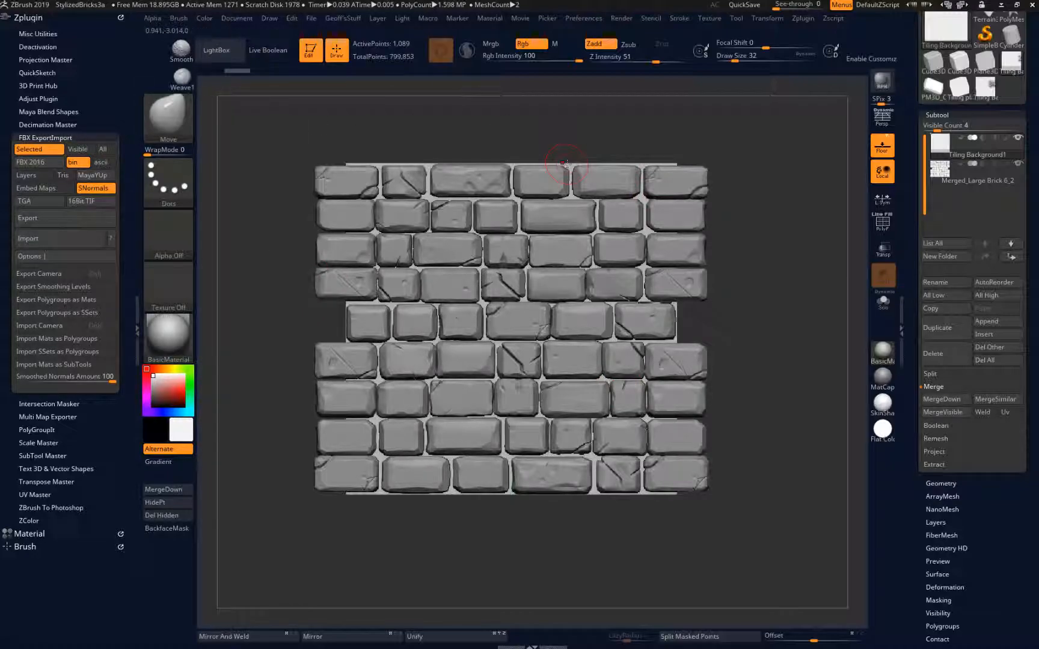
Step: Export the selected background plane as Tiling Background_Low.fbx in the Week 10 folder
{"action": "left_click", "coordinate": [54, 218]}
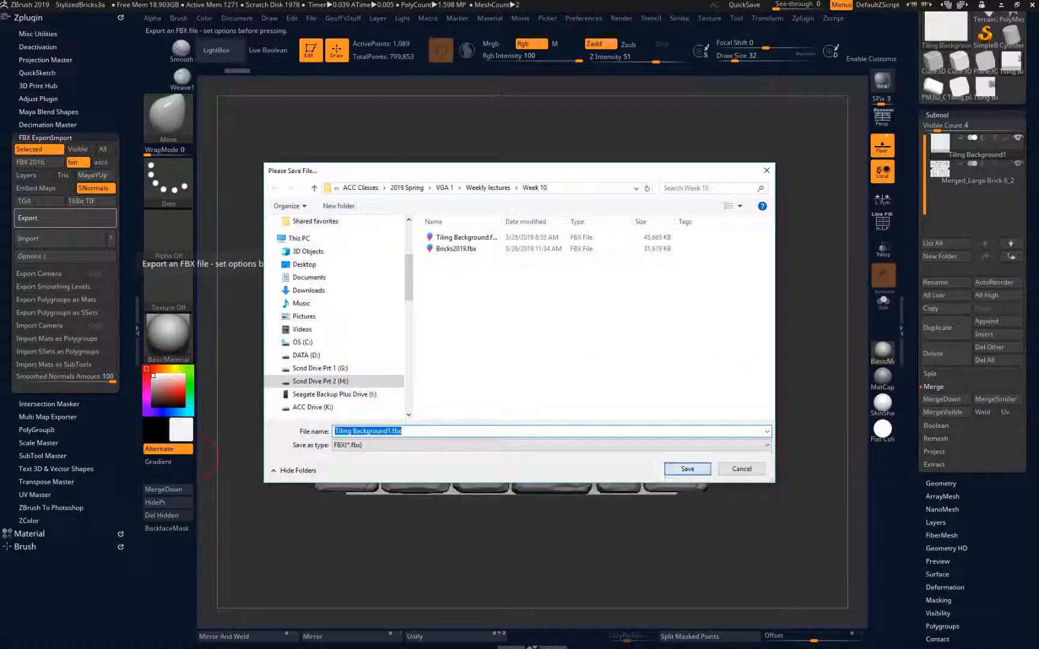
{"action": "left_click", "coordinate": [488, 238]}
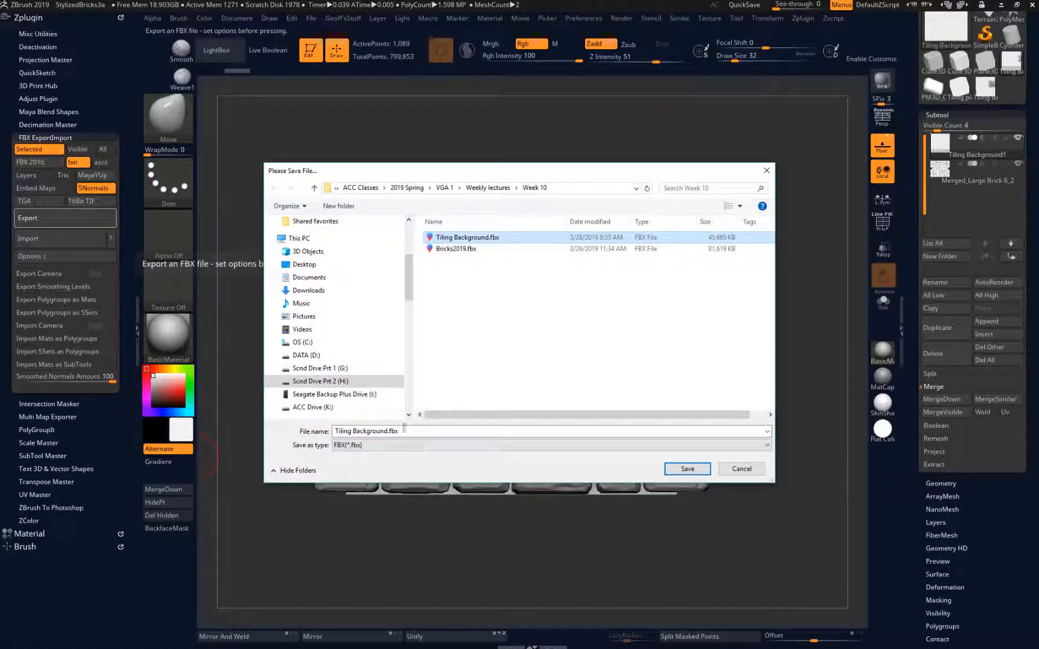
{"action": "left_click", "coordinate": [388, 432]}
{"action": "left_click", "coordinate": [389, 433]}
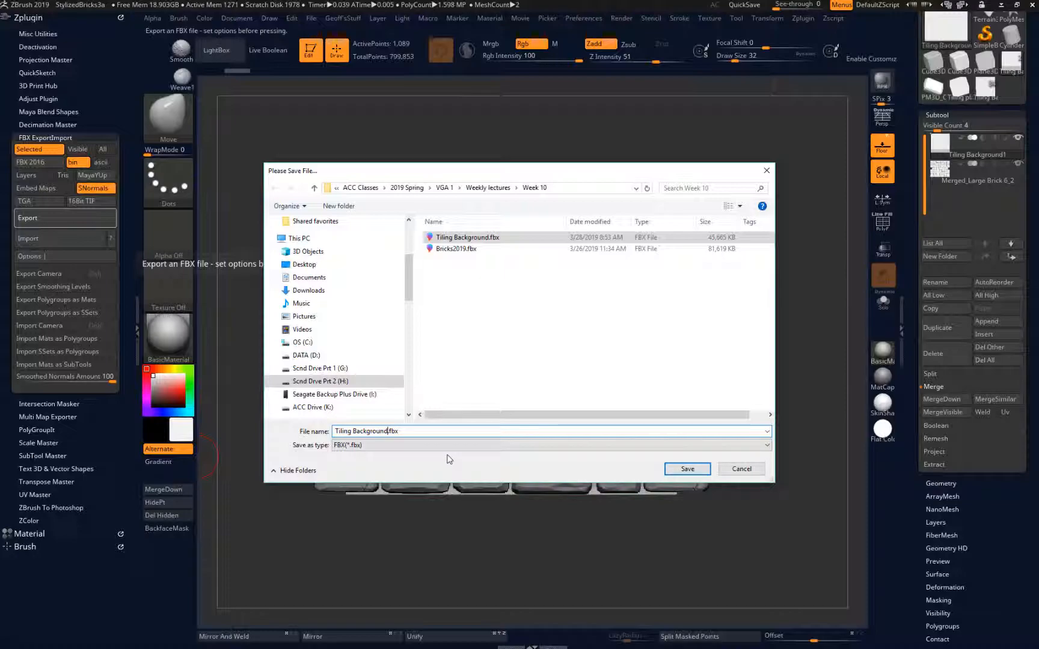
{"action": "type", "text": "_Low"}
{"action": "key", "text": "Return"}
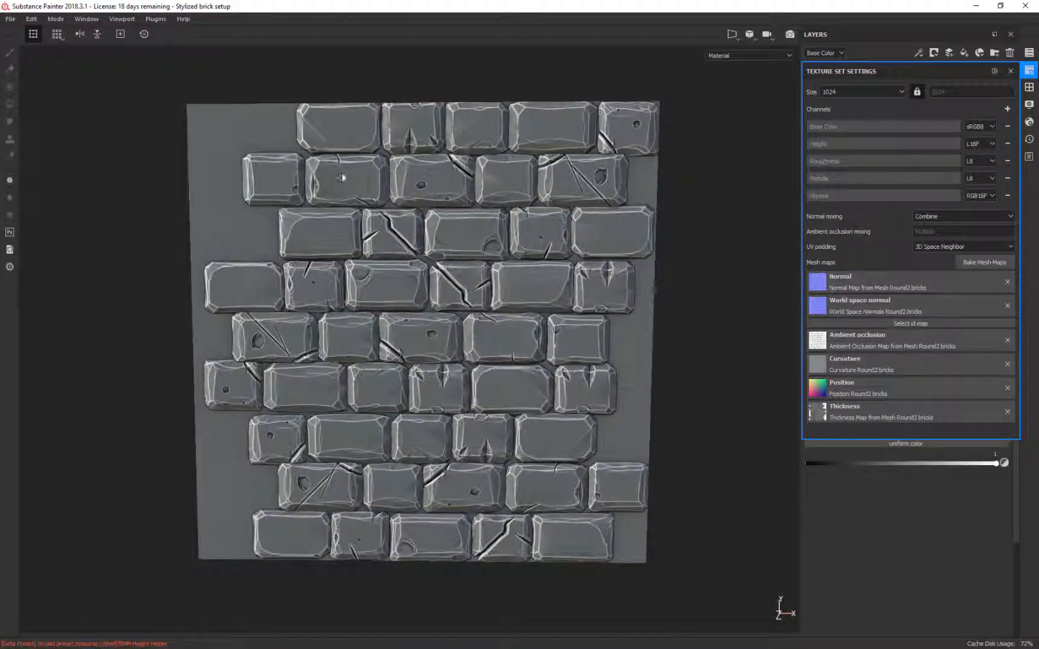
Step: Switch to Substance Painter and create a new project from Tiling Background_Low.fbx in the Week 10 folder, keeping the other project settings
{"action": "left_click", "coordinate": [10, 18]}
{"action": "left_click", "coordinate": [67, 43]}
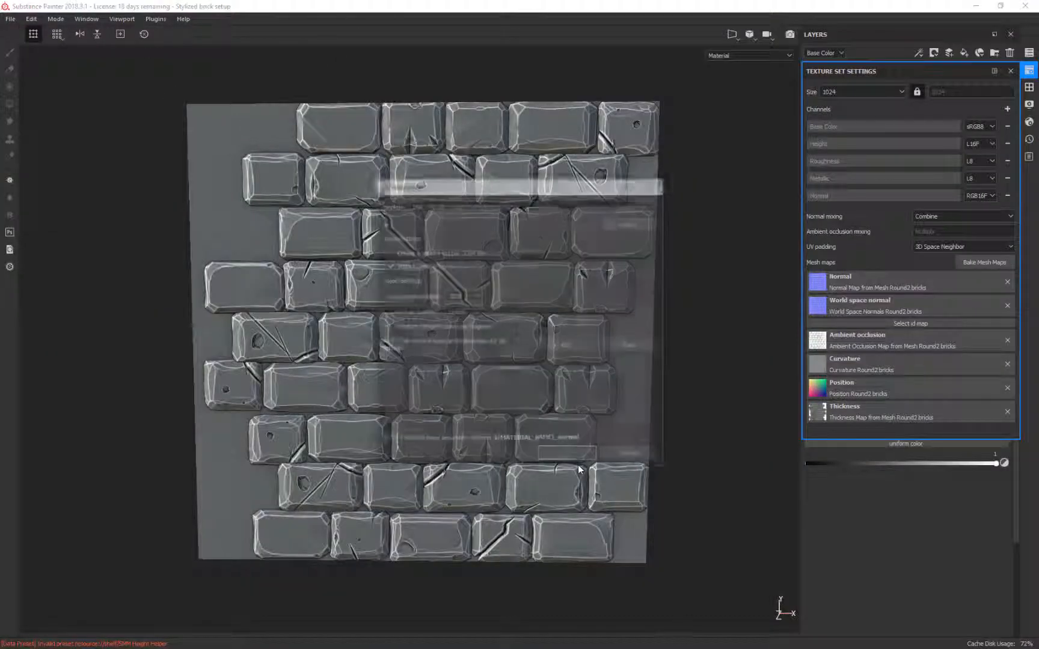
{"action": "left_click", "coordinate": [630, 221]}
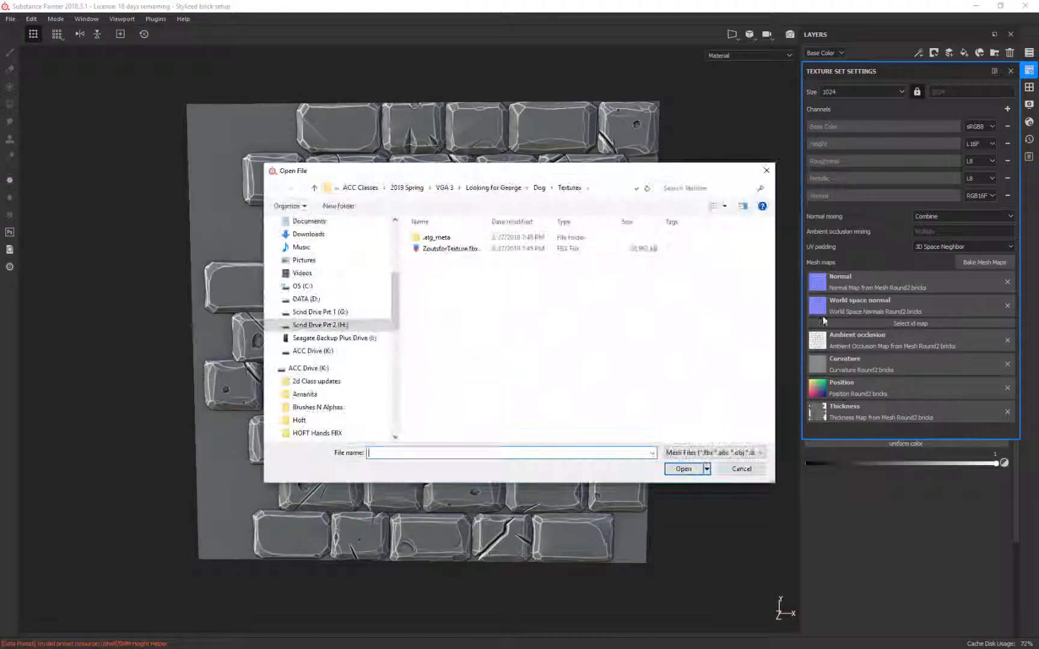
{"action": "right_click", "coordinate": [592, 340]}
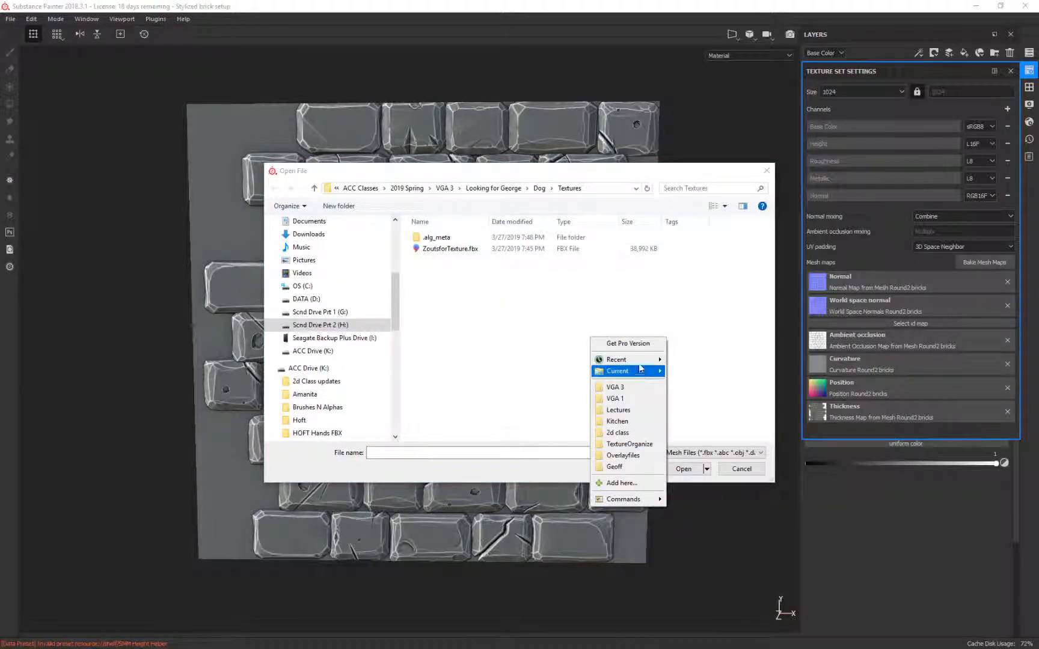
{"action": "mouse_move", "coordinate": [615, 369]}
{"action": "left_click", "coordinate": [721, 409]}
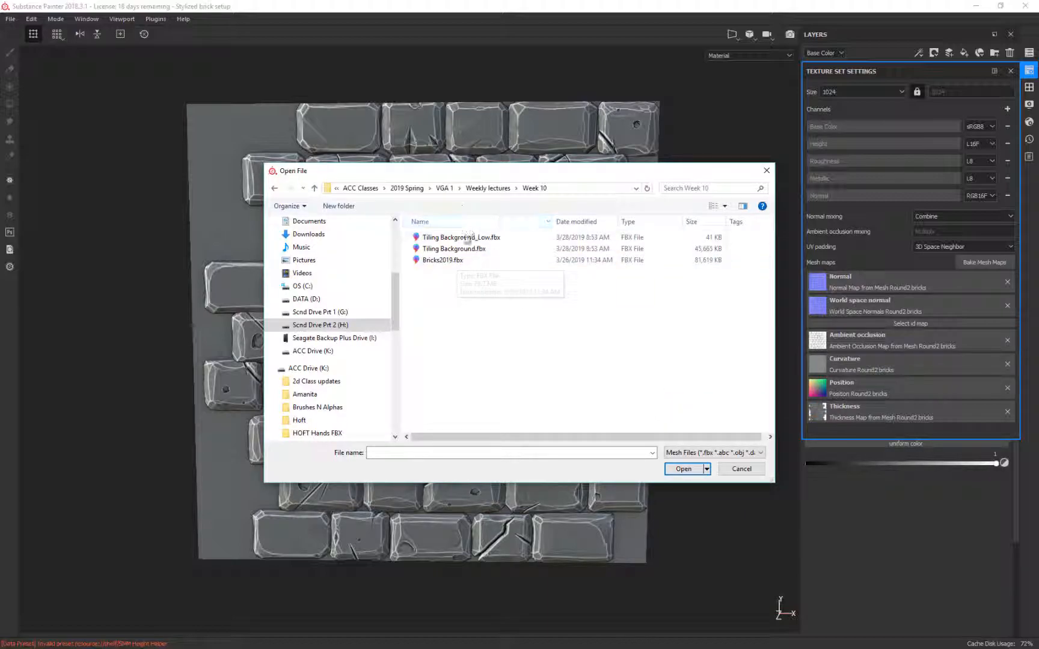
{"action": "left_click", "coordinate": [466, 240]}
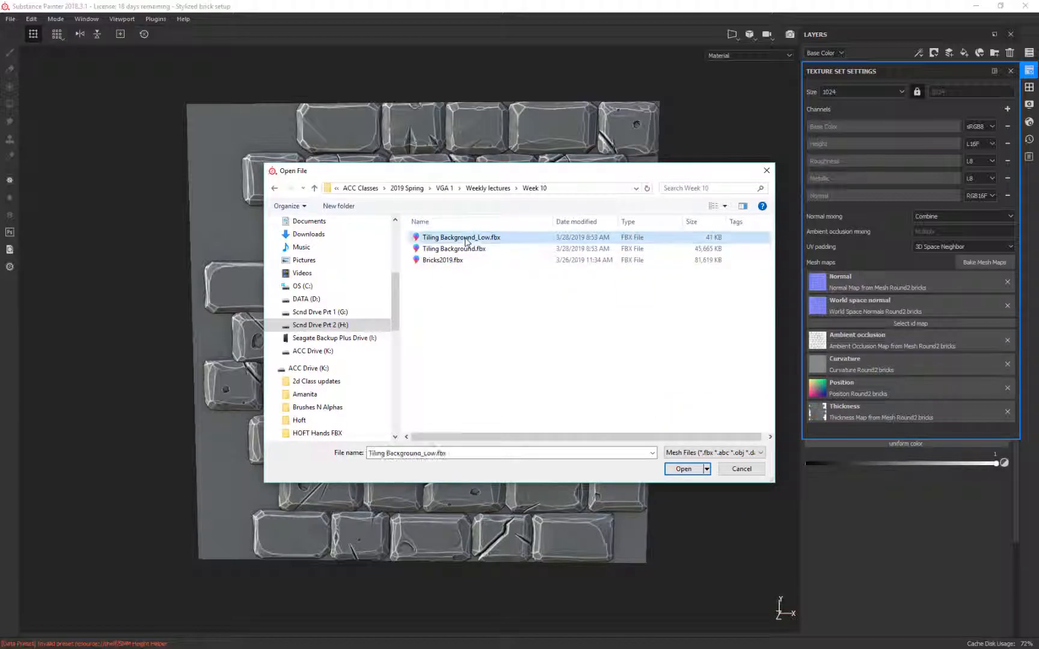
{"action": "left_click", "coordinate": [684, 469]}
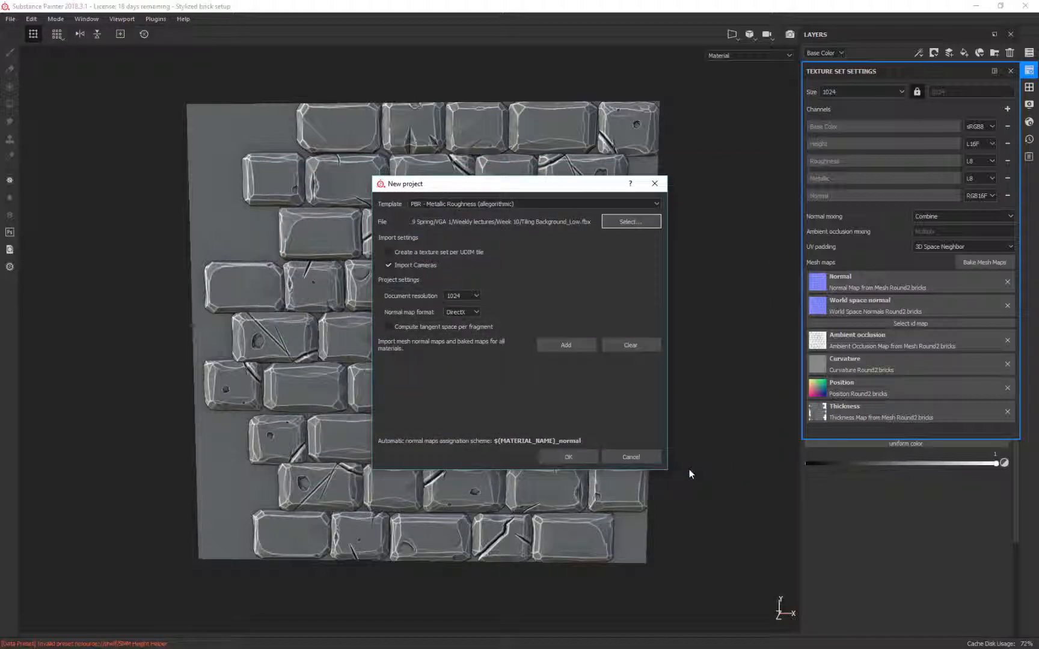
{"action": "left_click", "coordinate": [567, 457]}
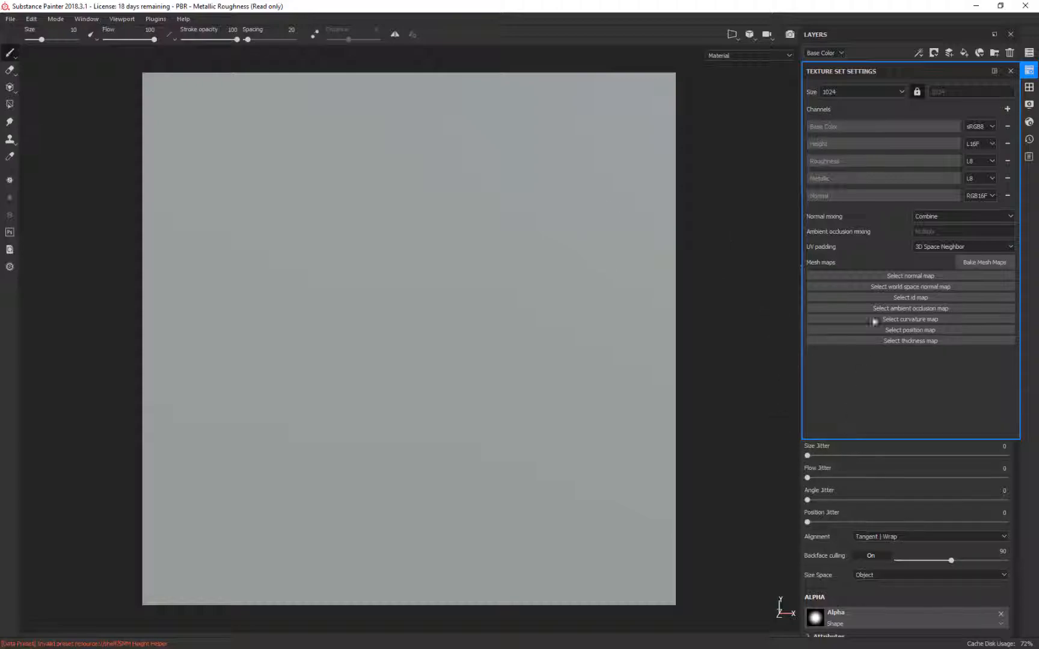
Step: Set up the mesh map bake without the ID map and with an output size of 4096
{"action": "left_click", "coordinate": [991, 263]}
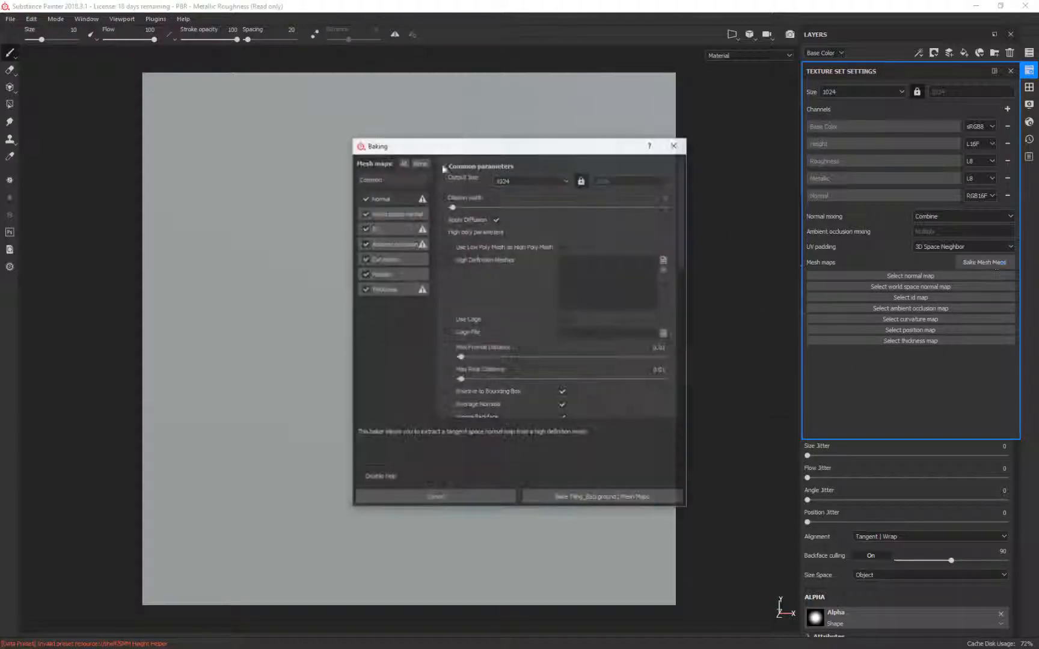
{"action": "left_click", "coordinate": [365, 229]}
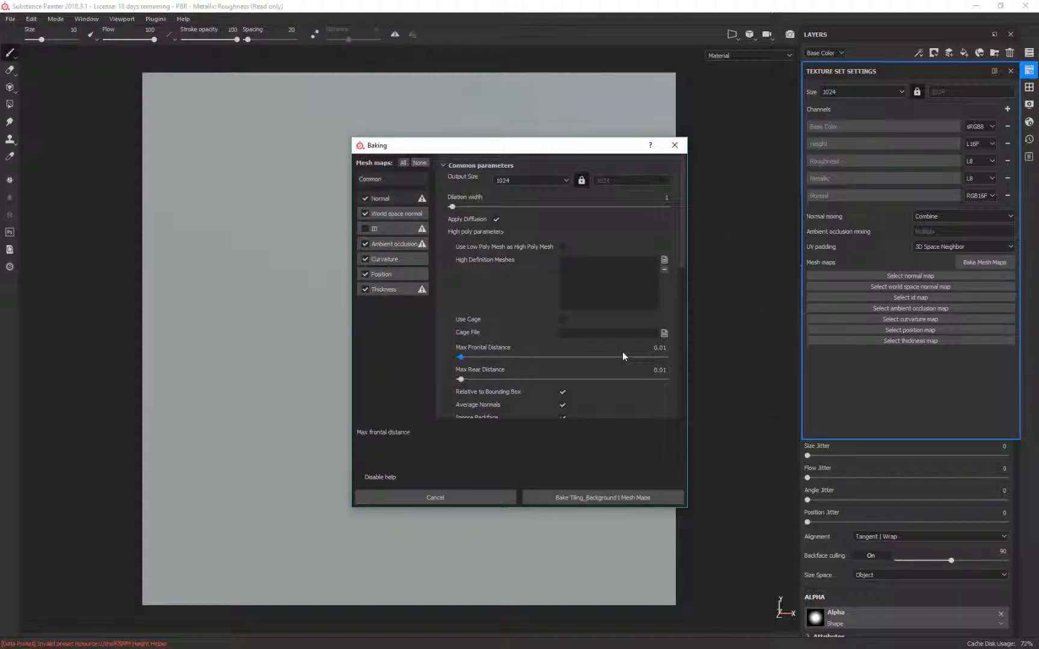
{"action": "left_click", "coordinate": [557, 182]}
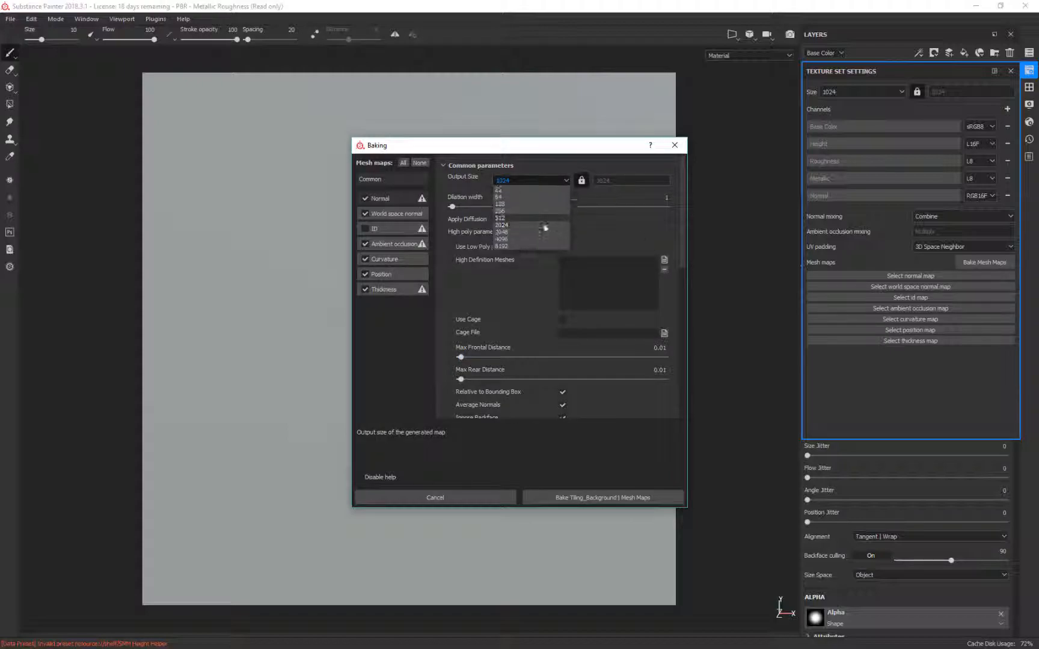
{"action": "left_click", "coordinate": [508, 244]}
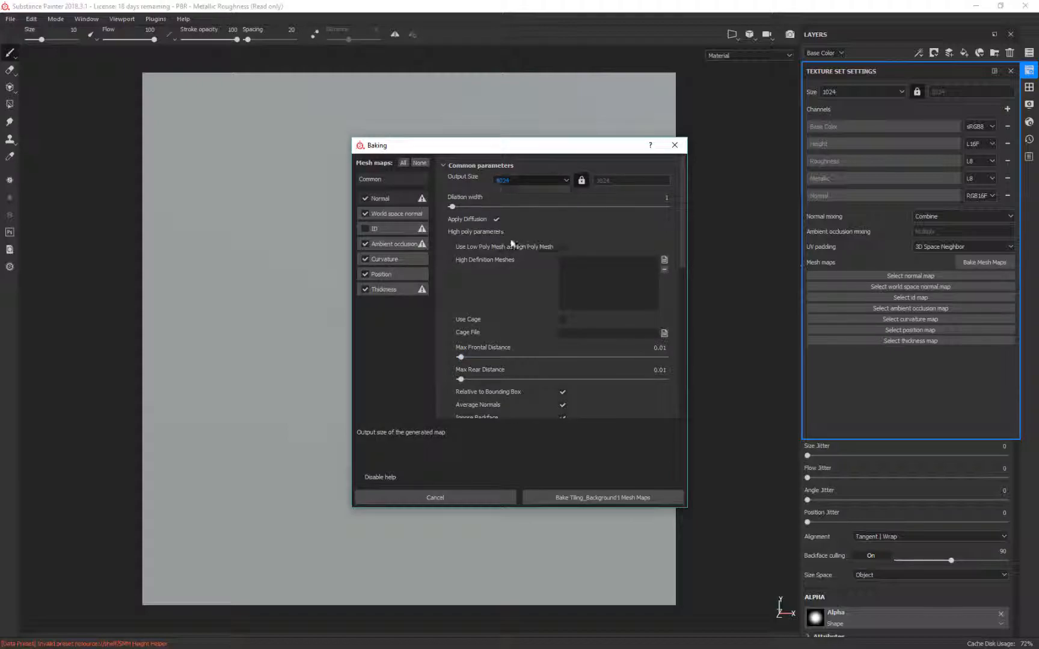
Step: Add Tiling Background.fbx from the Week 10 folder as the high definition mesh for the bake
{"action": "left_click", "coordinate": [663, 259]}
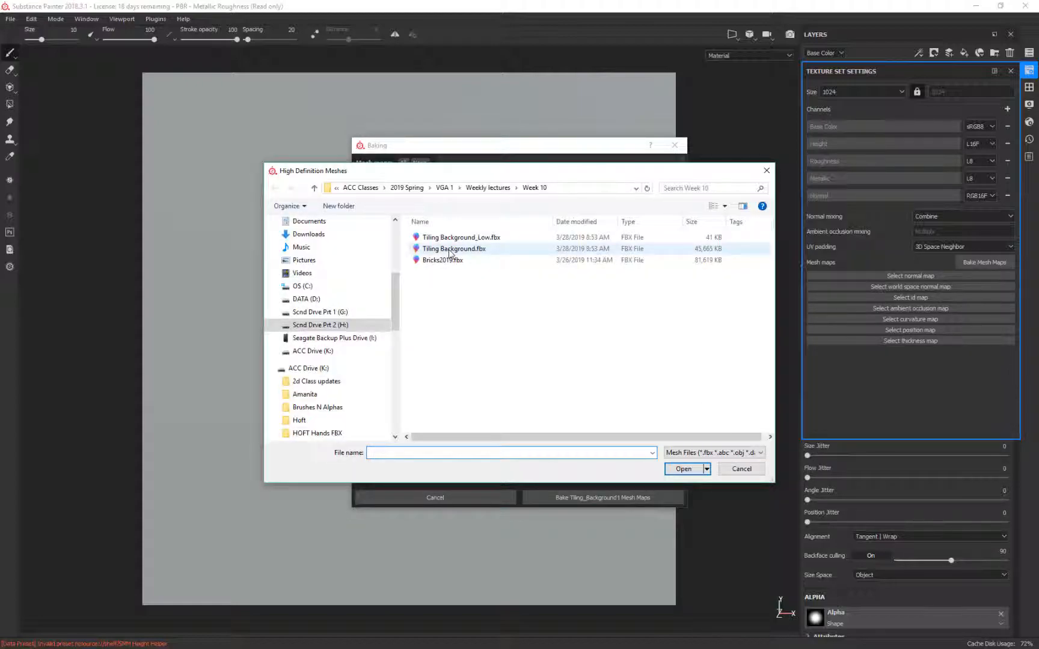
{"action": "left_click", "coordinate": [456, 250]}
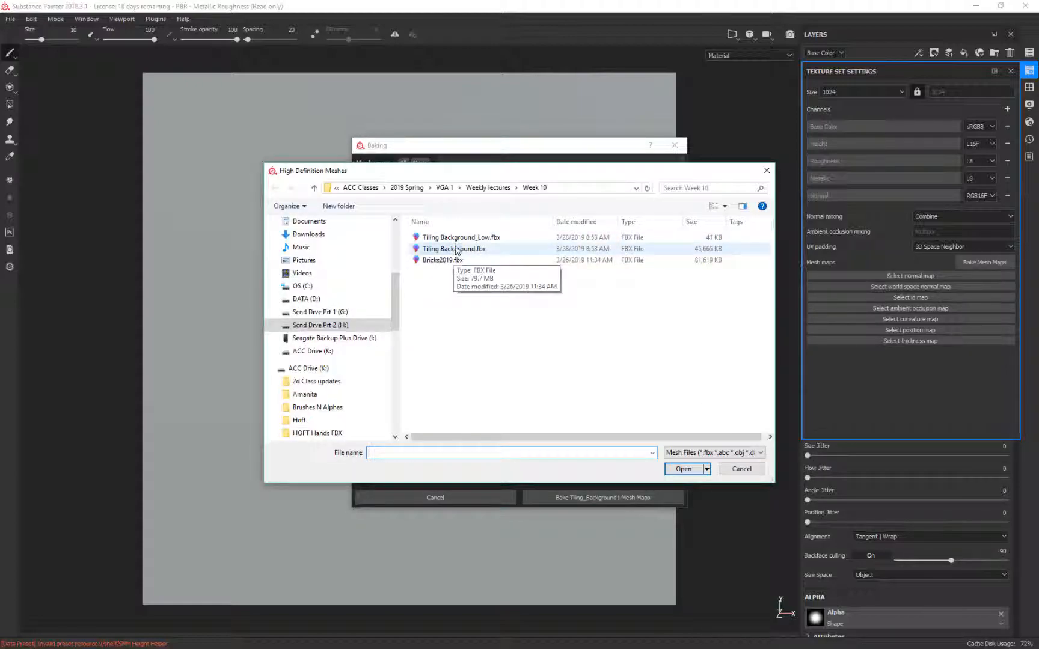
{"action": "left_click", "coordinate": [678, 469]}
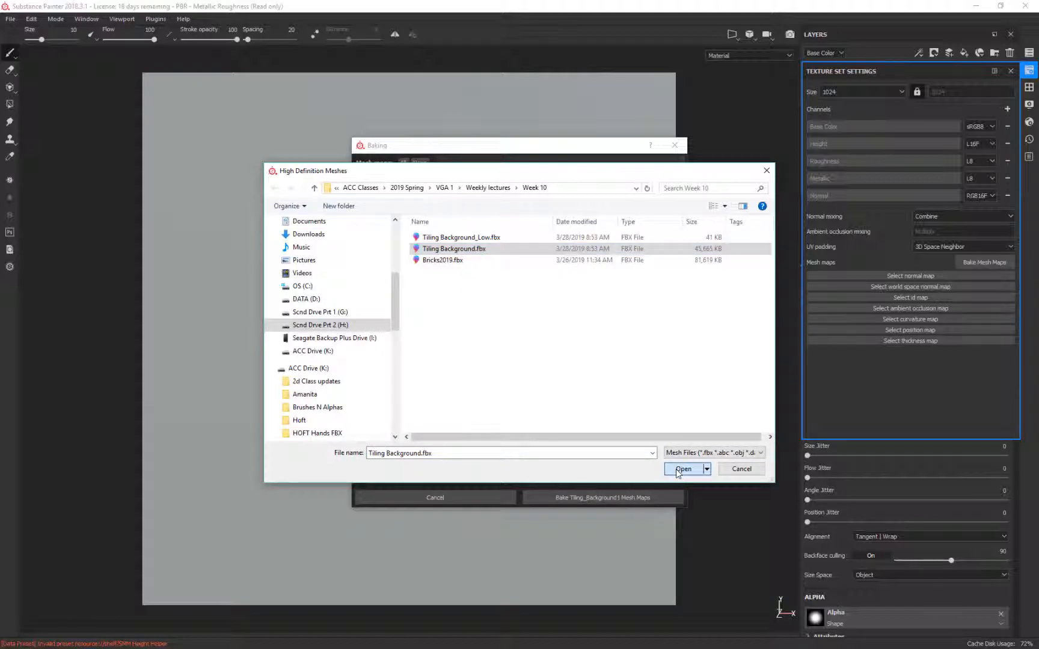
Step: Set the max frontal distance to 0.05 and bake the mesh maps for Tiling_Background1
{"action": "left_click", "coordinate": [660, 348]}
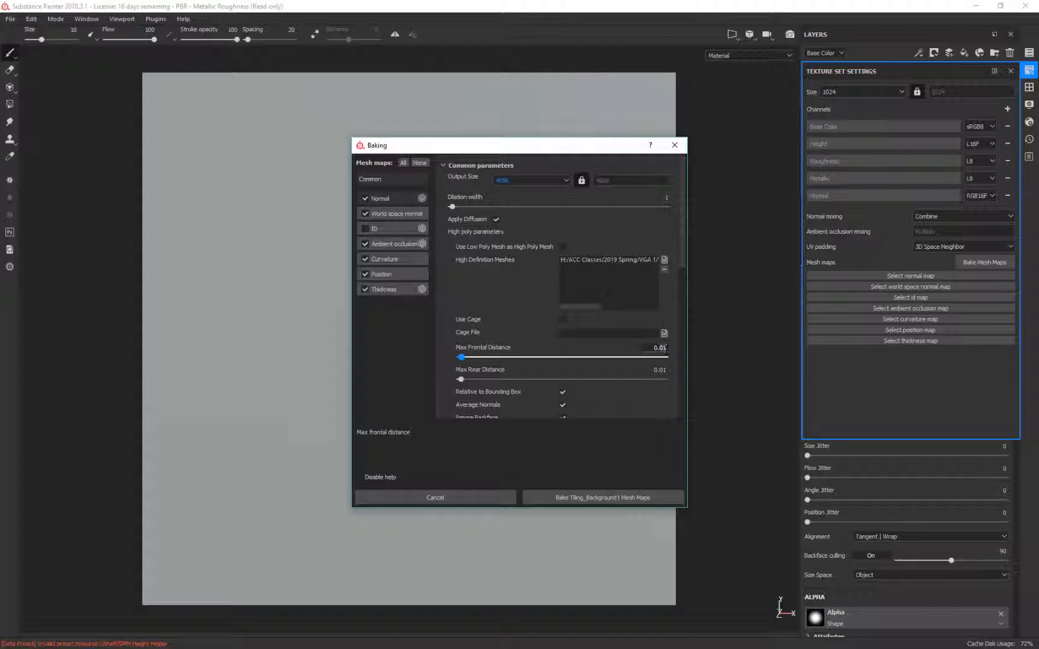
{"action": "key", "text": "Return"}
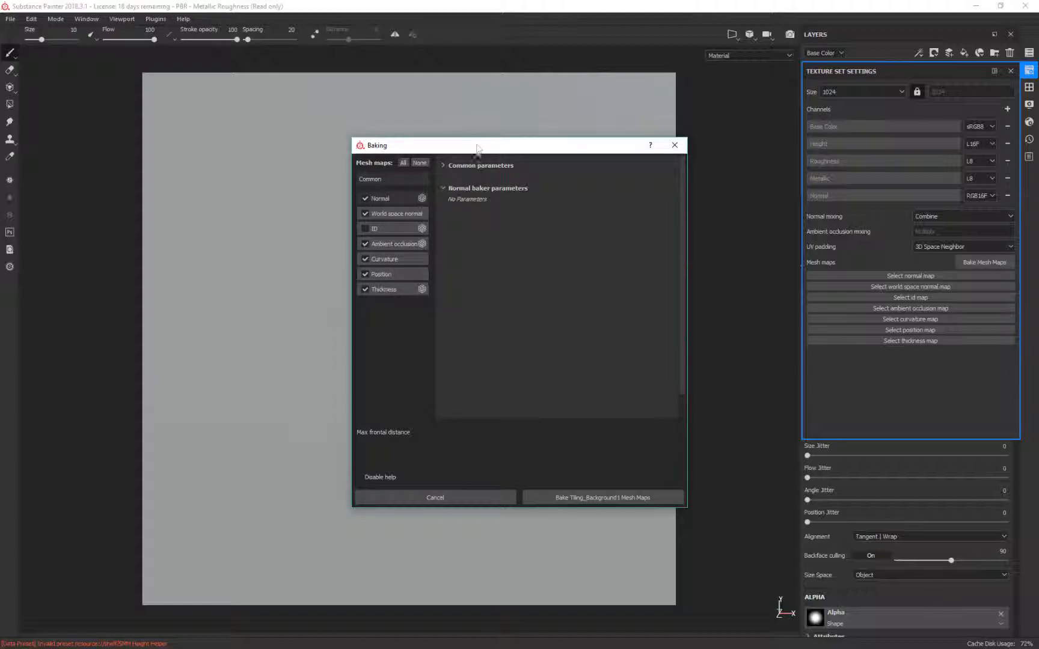
{"action": "left_click", "coordinate": [498, 165]}
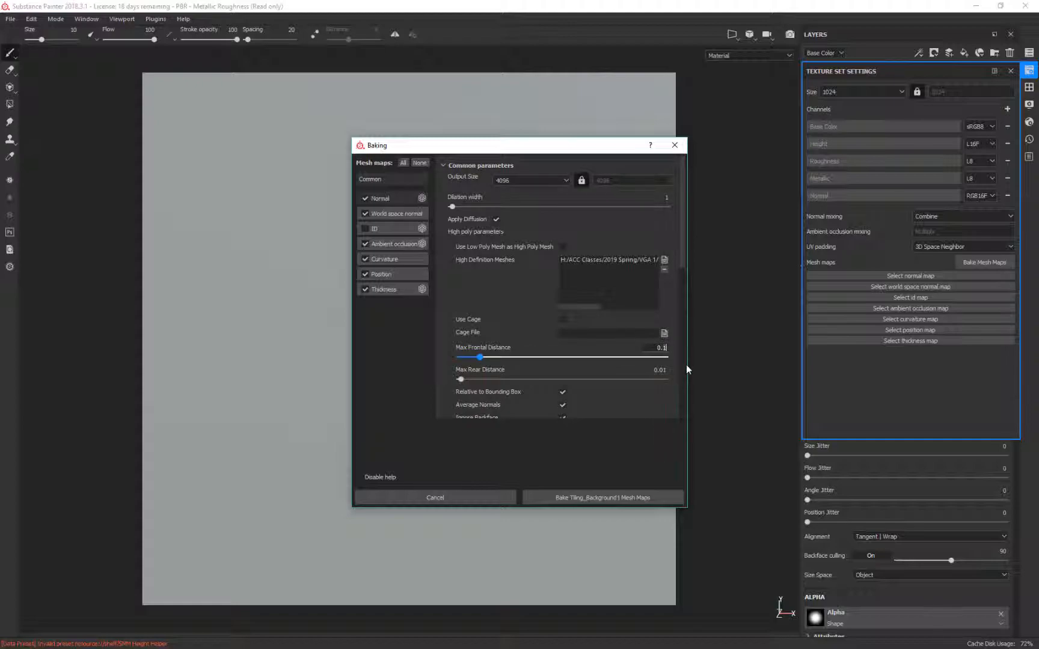
{"action": "key", "text": "Return"}
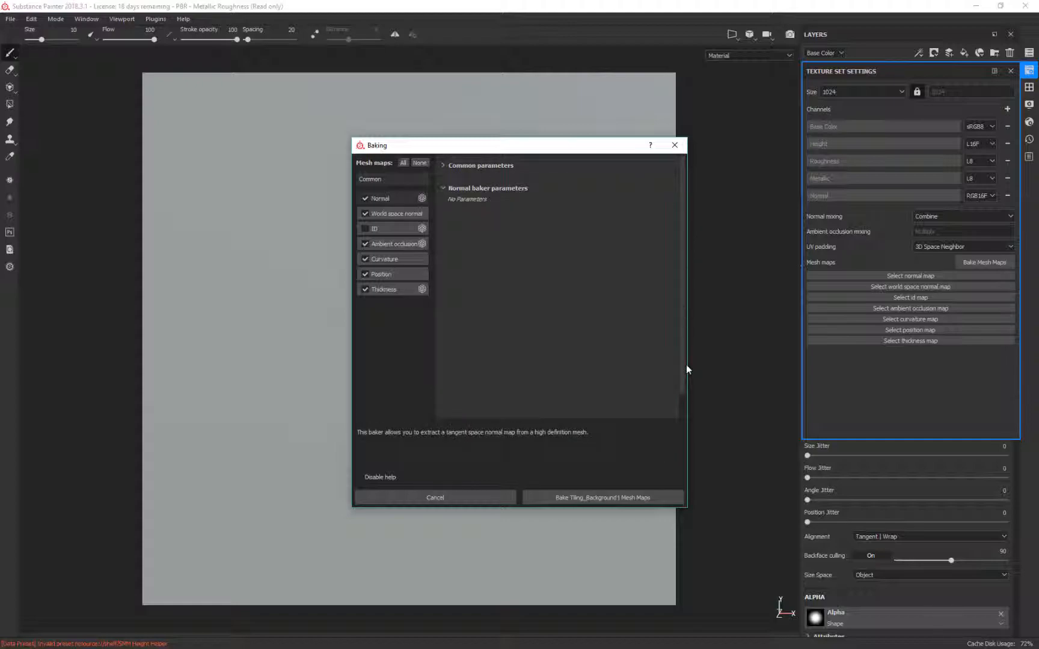
{"action": "left_click", "coordinate": [497, 164]}
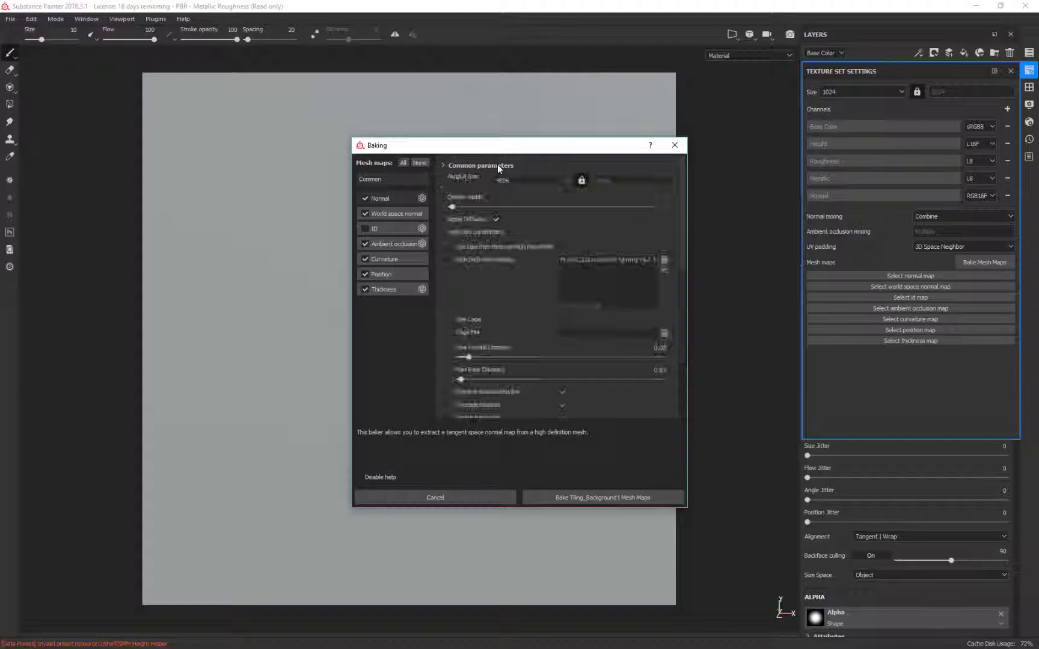
{"action": "left_click", "coordinate": [594, 493]}
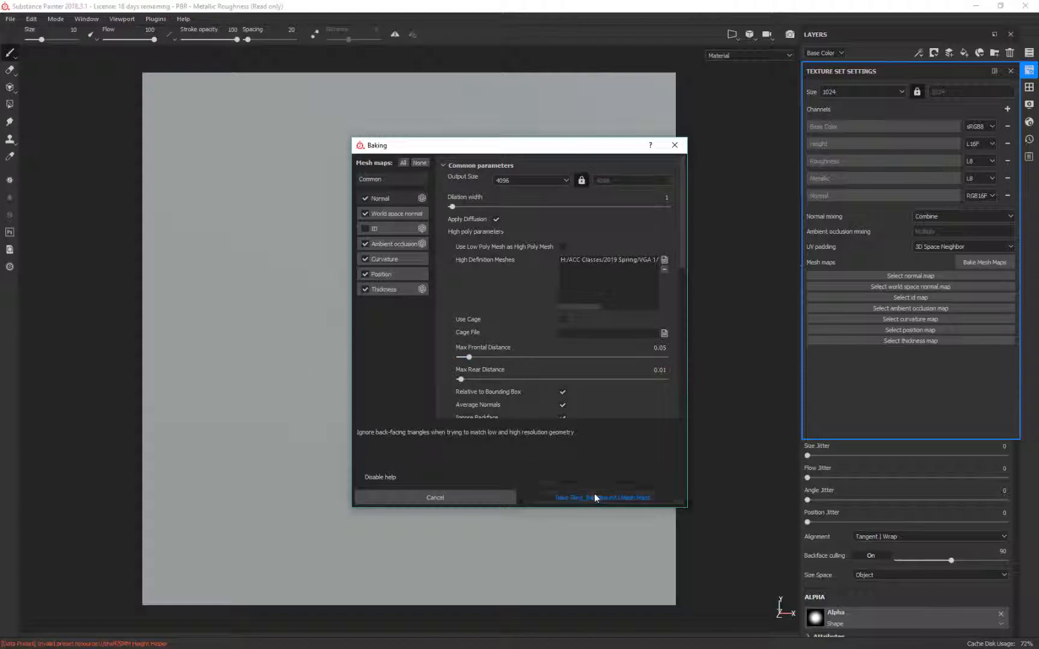
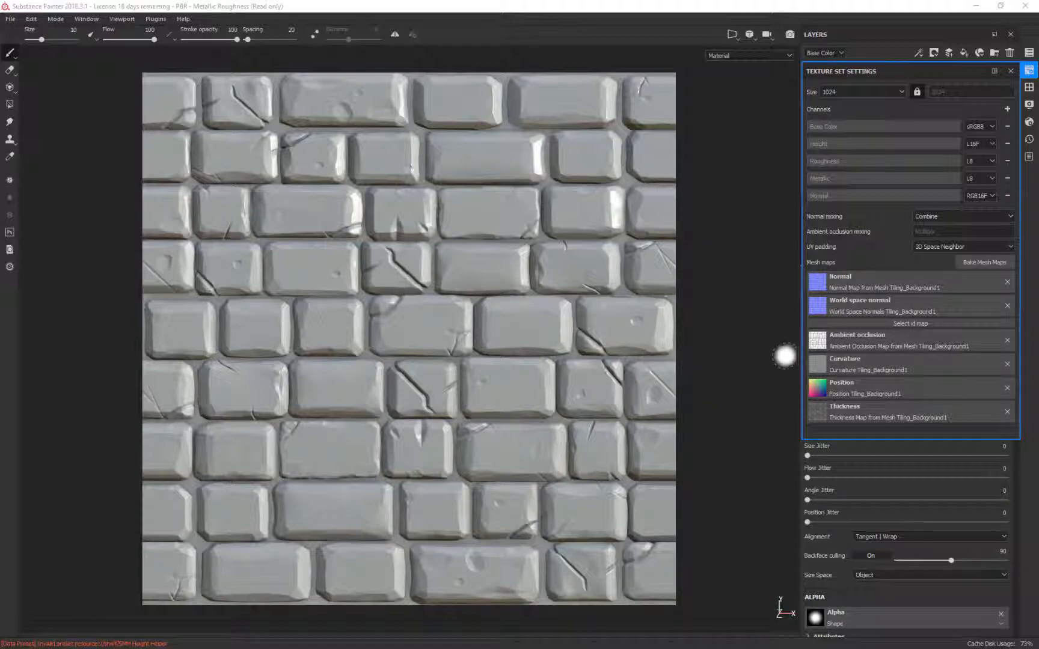
{"action": "left_click", "coordinate": [1011, 71]}
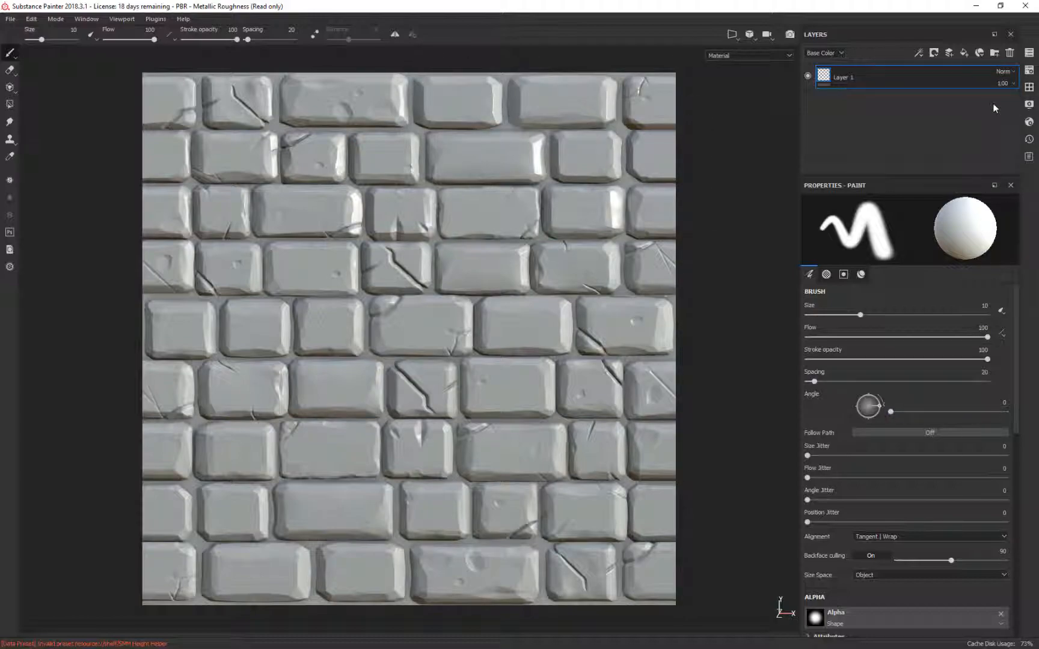
{"action": "left_click", "coordinate": [1029, 70]}
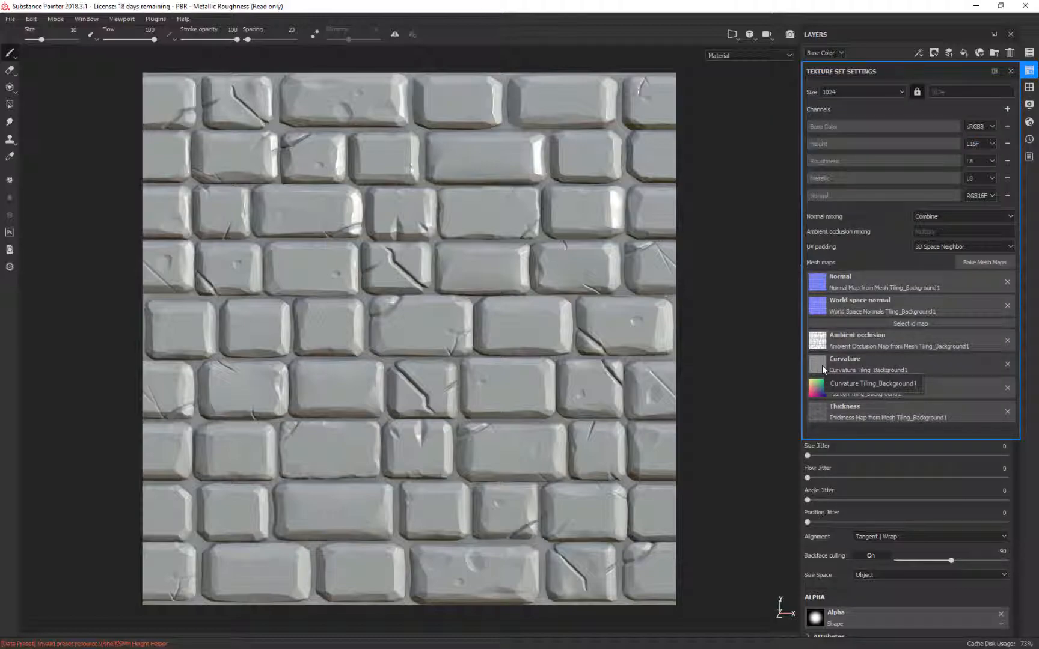
{"action": "left_click", "coordinate": [1029, 53]}
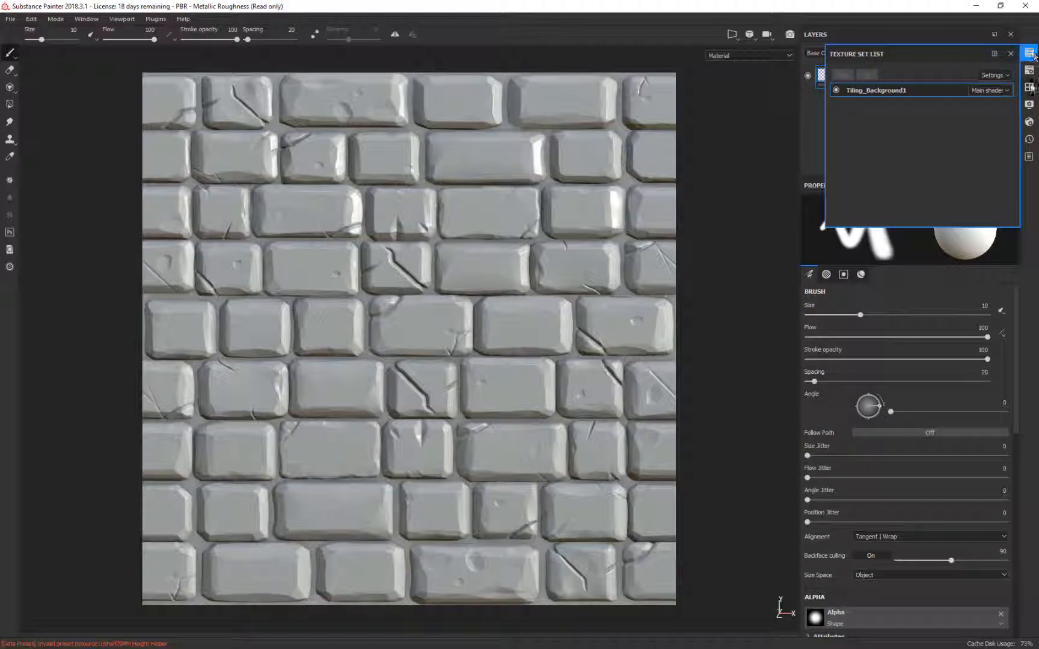
Step: Export the curvature map of Tiling_Background1 from the shelf's textures to the Week 10 folder
{"action": "left_click", "coordinate": [1029, 87]}
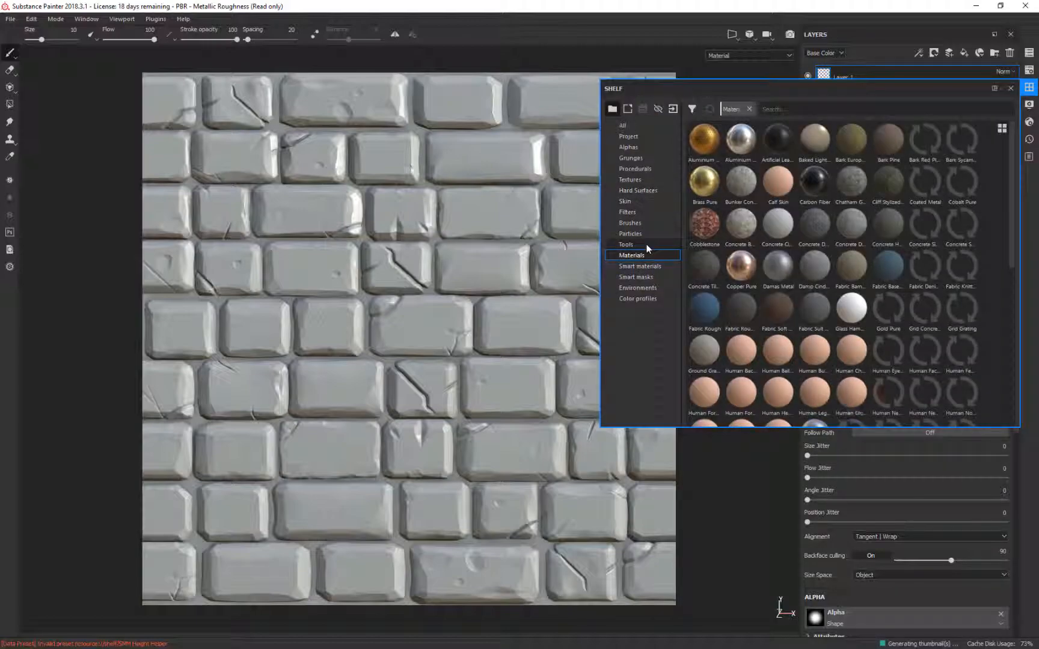
{"action": "left_click", "coordinate": [631, 179]}
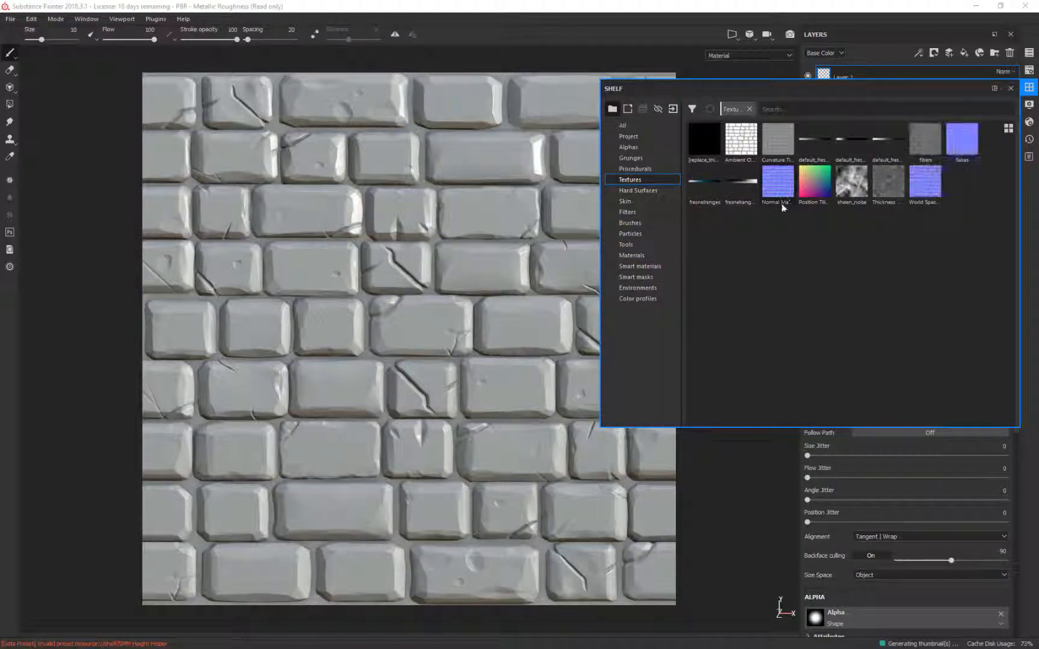
{"action": "right_click", "coordinate": [781, 136]}
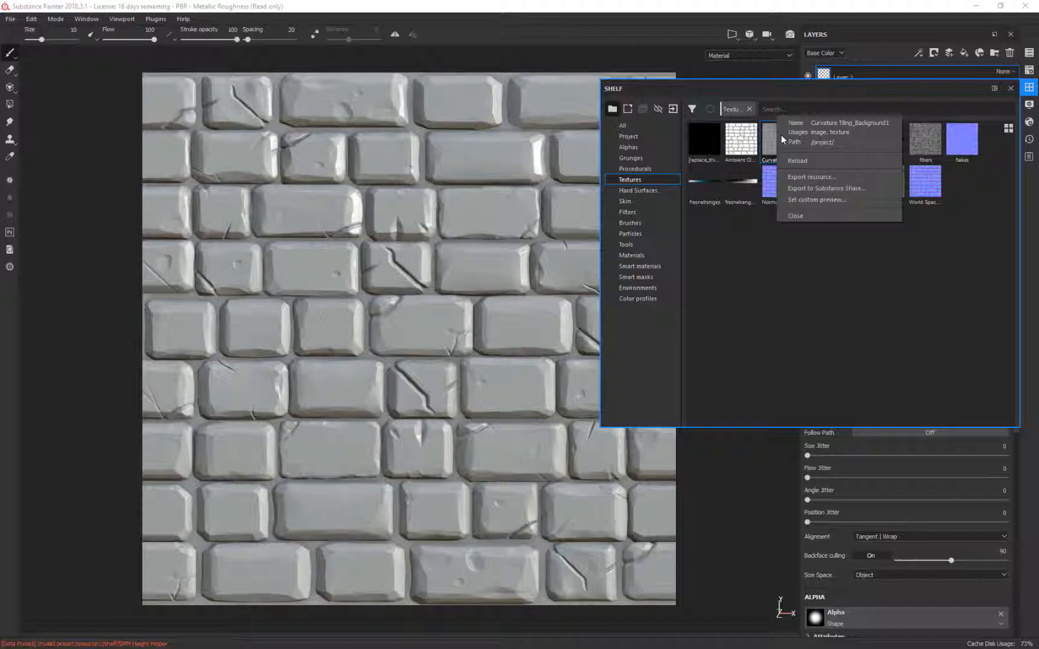
{"action": "left_click", "coordinate": [783, 331]}
{"action": "right_click", "coordinate": [777, 146]}
{"action": "left_click", "coordinate": [792, 184]}
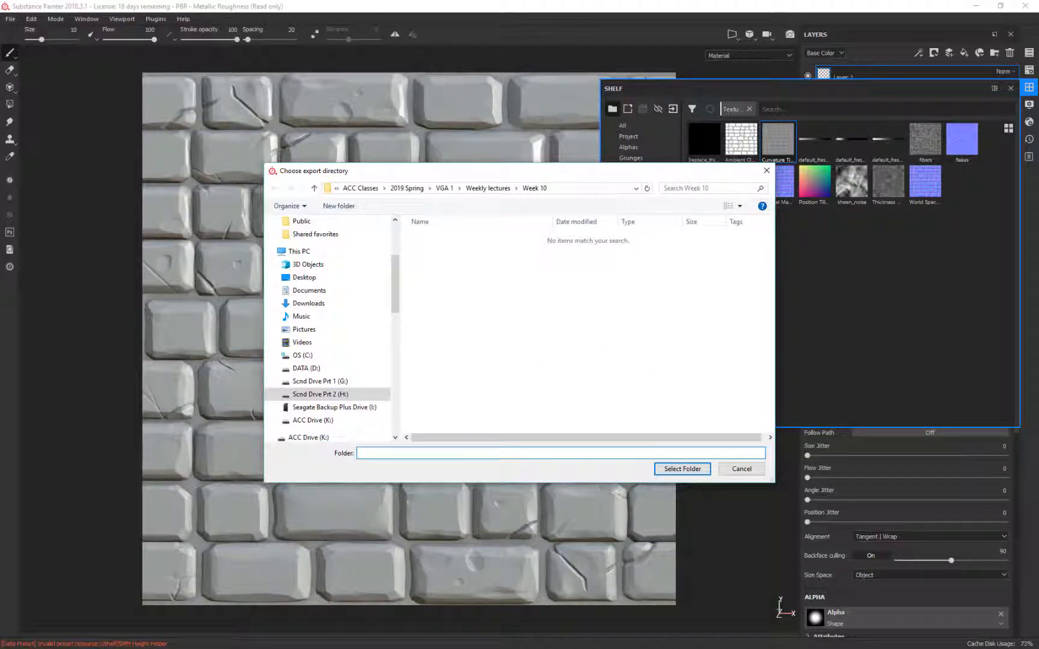
{"action": "key", "text": "Return"}
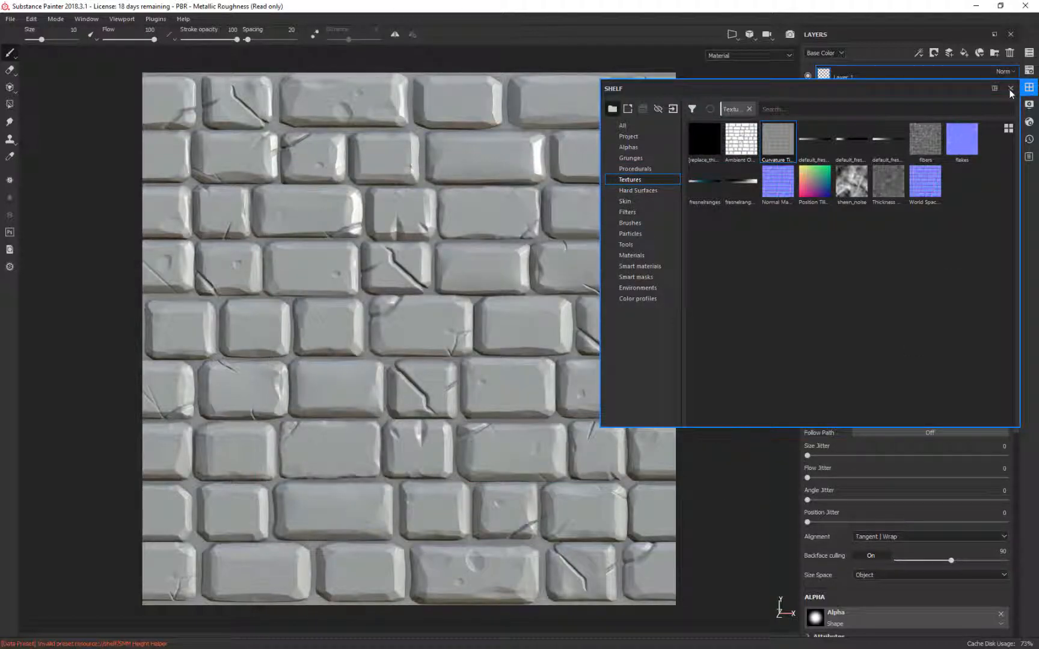
{"action": "left_click", "coordinate": [1030, 54]}
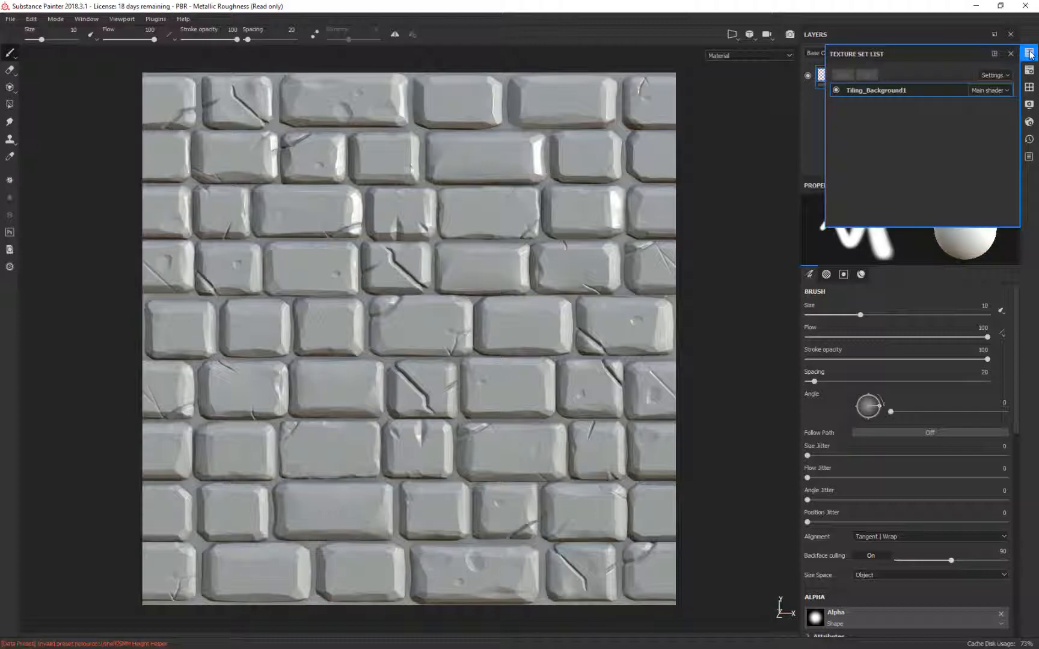
{"action": "left_click", "coordinate": [1030, 54]}
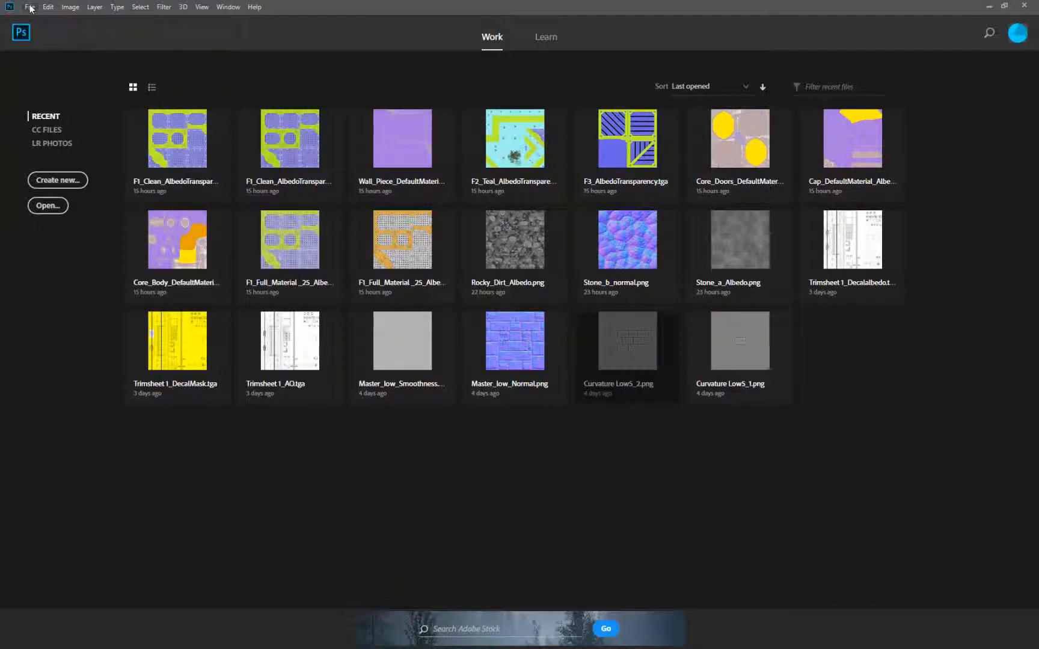
Step: Switch to Photoshop and open Curvature Tiling_Background1.png from the Week 10 folder
{"action": "left_click", "coordinate": [29, 7]}
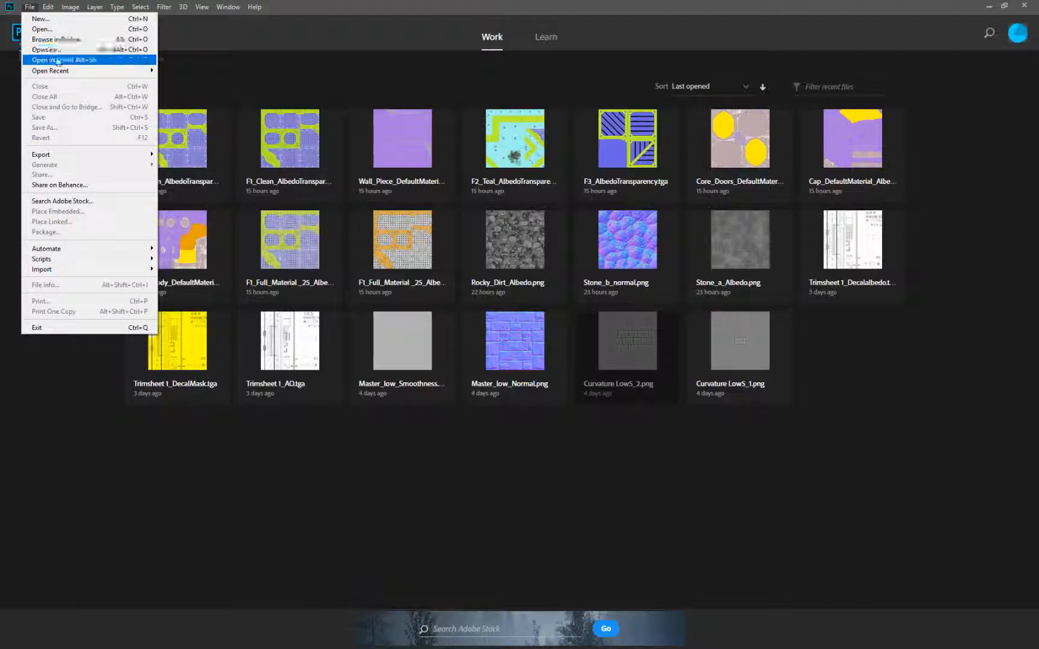
{"action": "left_click", "coordinate": [42, 29]}
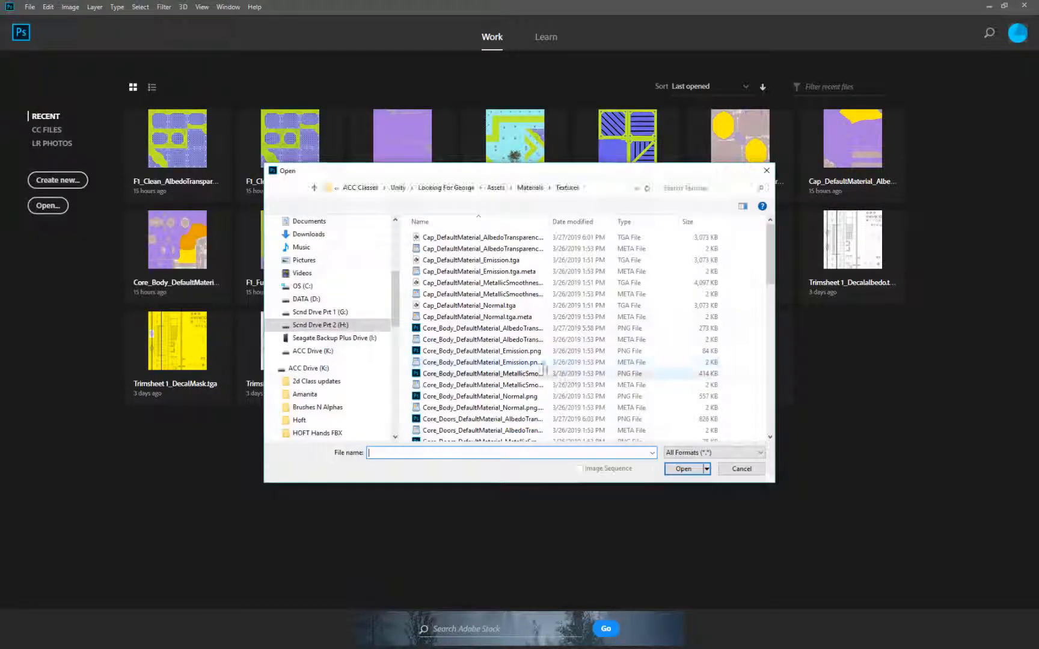
{"action": "middle_click", "coordinate": [491, 302]}
{"action": "mouse_move", "coordinate": [516, 323]}
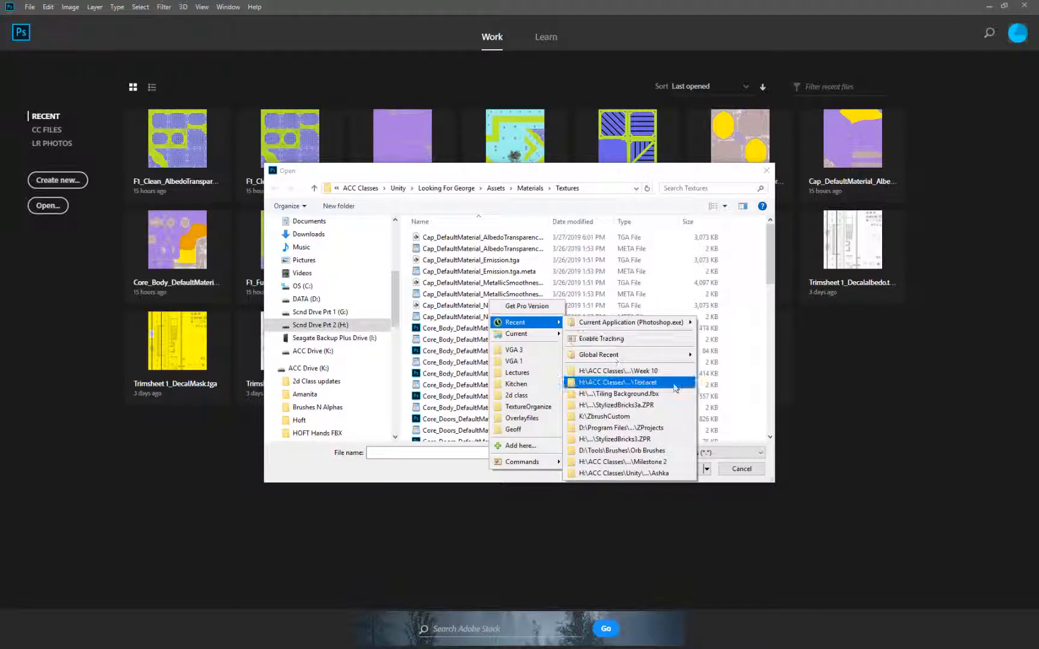
{"action": "left_click", "coordinate": [662, 371]}
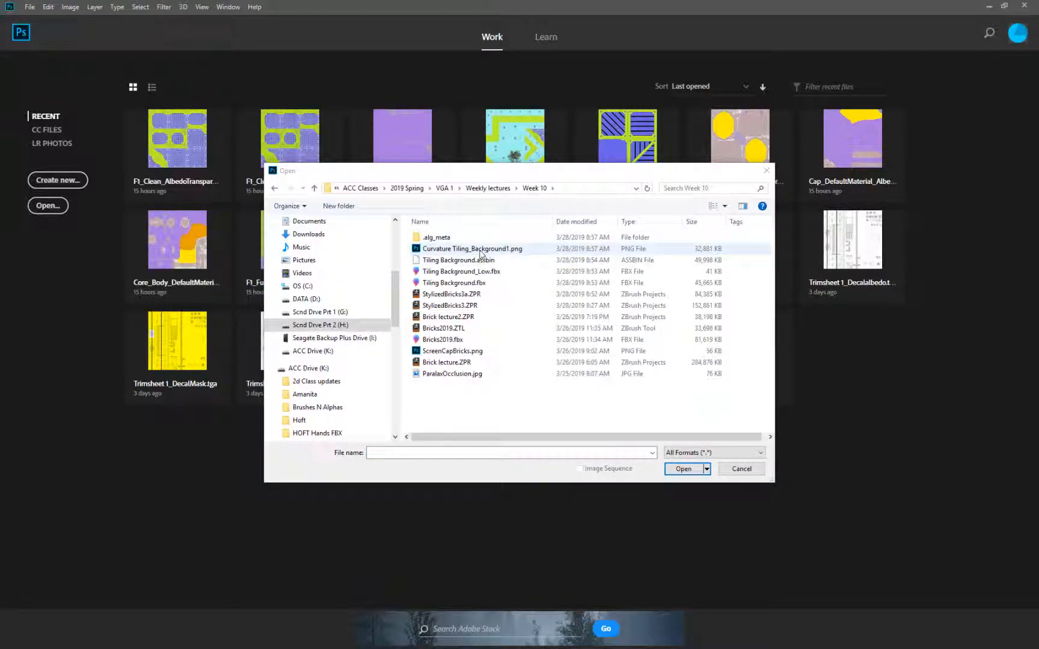
{"action": "left_click", "coordinate": [480, 250]}
{"action": "left_click", "coordinate": [683, 469]}
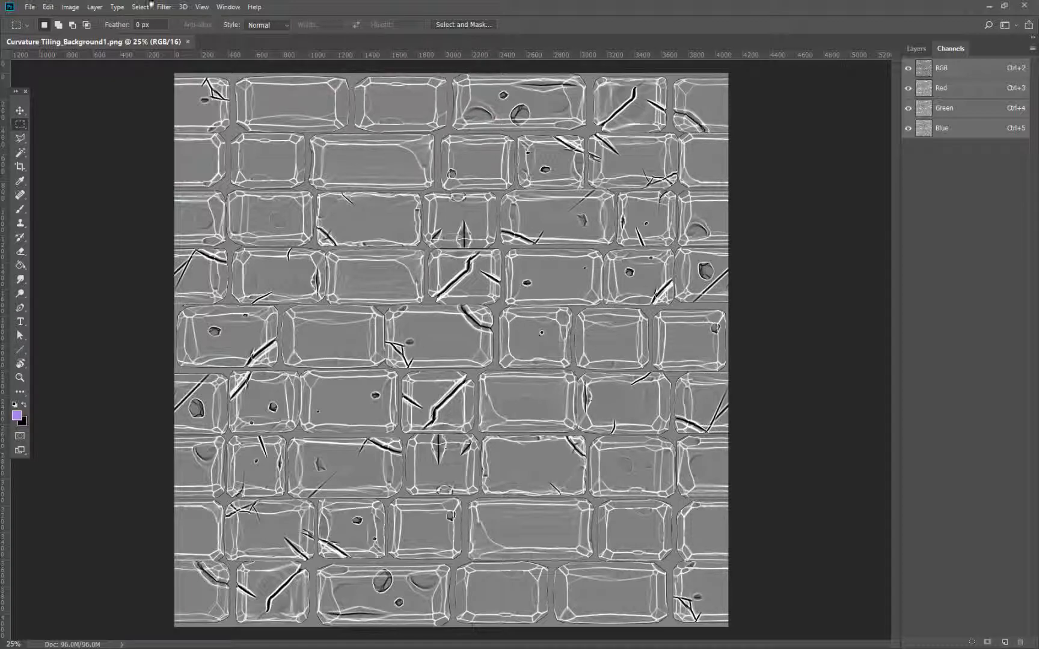
Step: Select the bright edge lines with a Color Range selection of the midtones, using a range of 140 to 255
{"action": "left_click", "coordinate": [162, 7]}
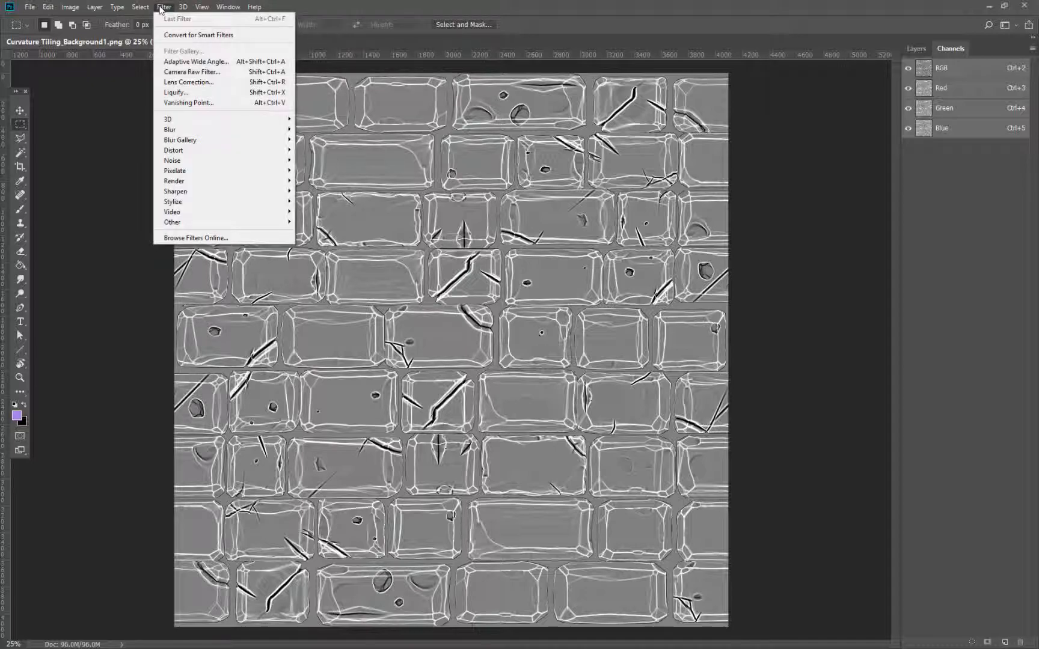
{"action": "mouse_move", "coordinate": [144, 8]}
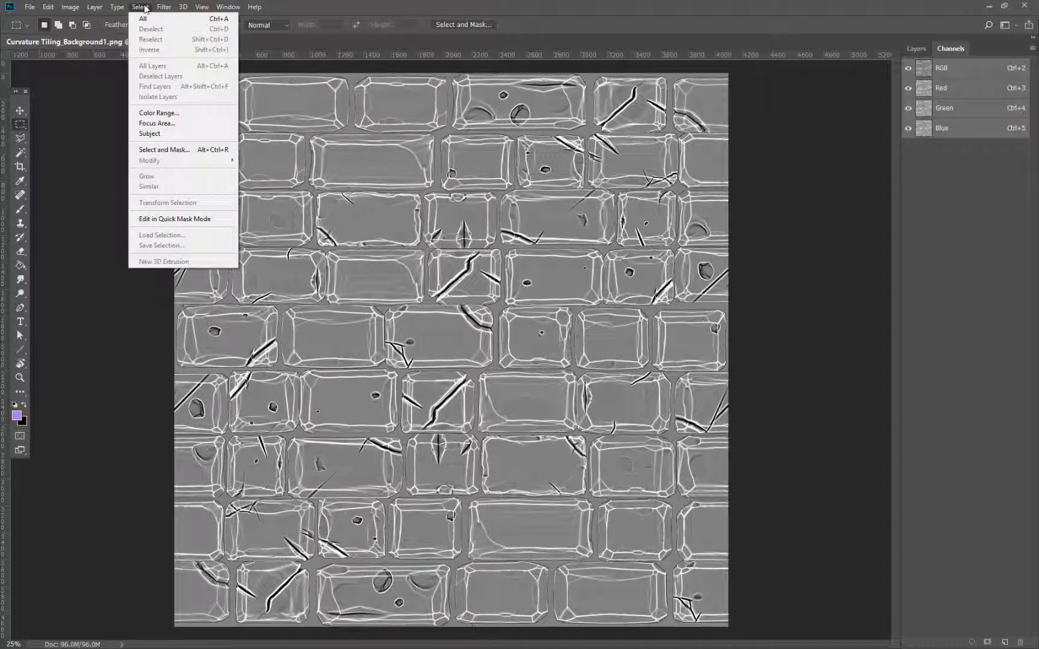
{"action": "left_click", "coordinate": [157, 113]}
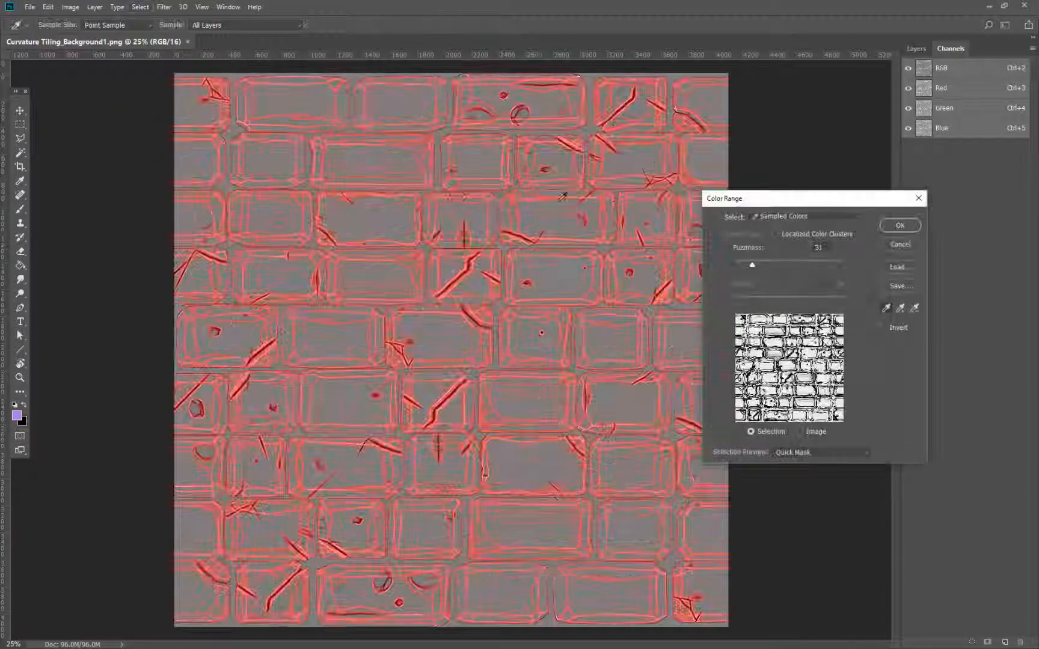
{"action": "left_click", "coordinate": [816, 221]}
{"action": "left_click", "coordinate": [782, 327]}
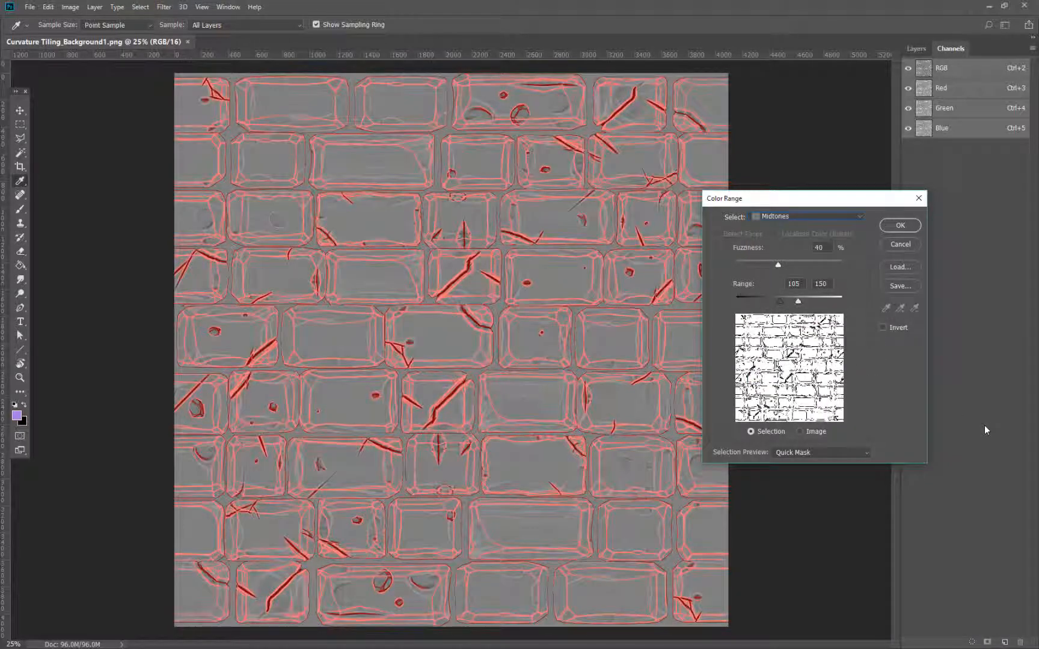
{"action": "left_click_drag", "start_coordinate": [798, 300], "coordinate": [846, 313]}
{"action": "mouse_move", "coordinate": [785, 303]}
{"action": "left_mouse_down"}
{"action": "mouse_move", "coordinate": [804, 306]}
{"action": "mouse_move", "coordinate": [796, 311]}
{"action": "left_mouse_up"}
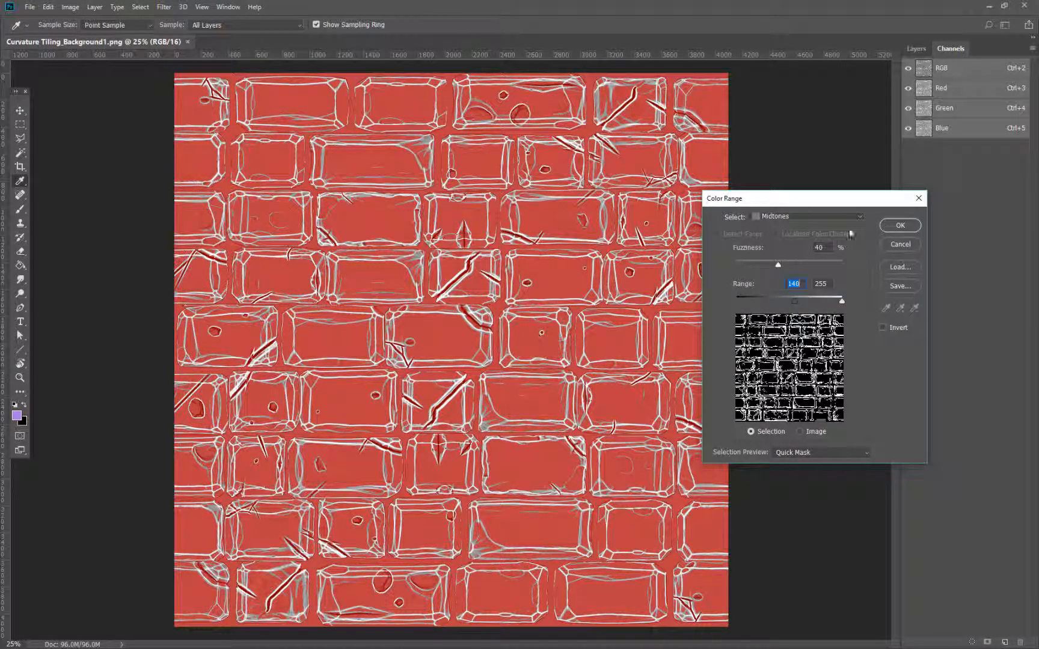
{"action": "left_click", "coordinate": [911, 227]}
Step: Add a new empty layer above the Background and try to copy the selected area from it
{"action": "left_click", "coordinate": [917, 48]}
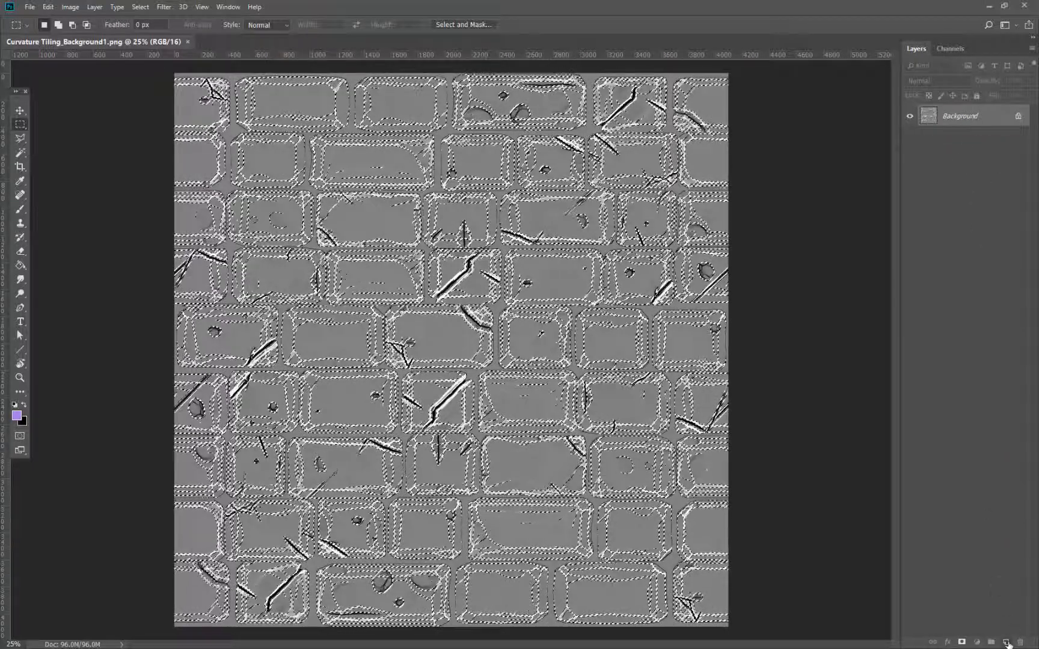
{"action": "left_click", "coordinate": [1006, 642]}
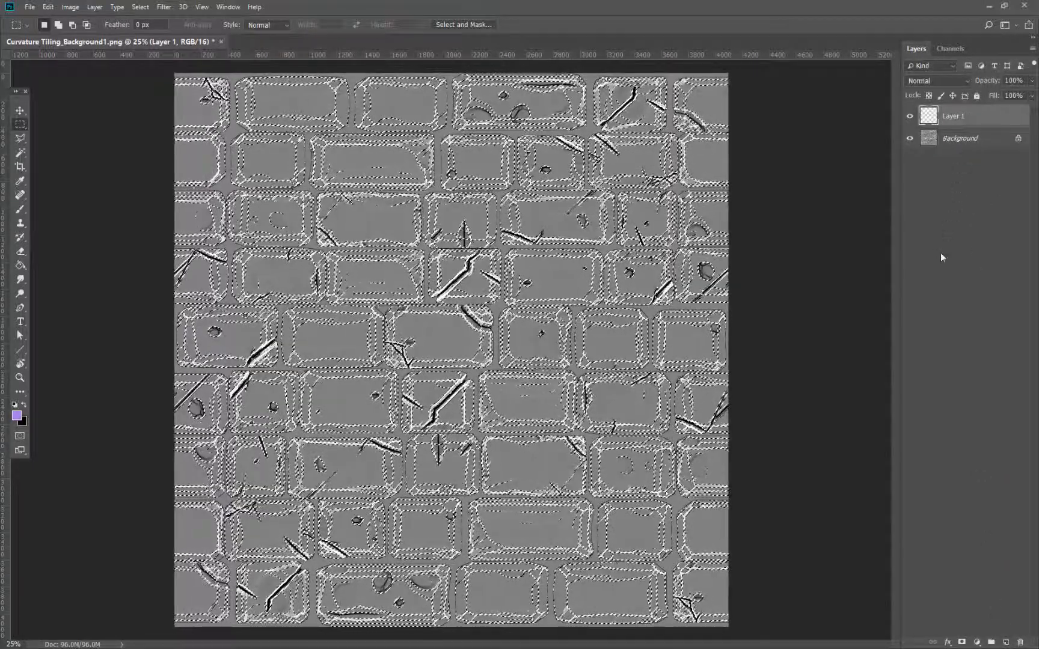
{"action": "key", "text": "ctrl+c"}
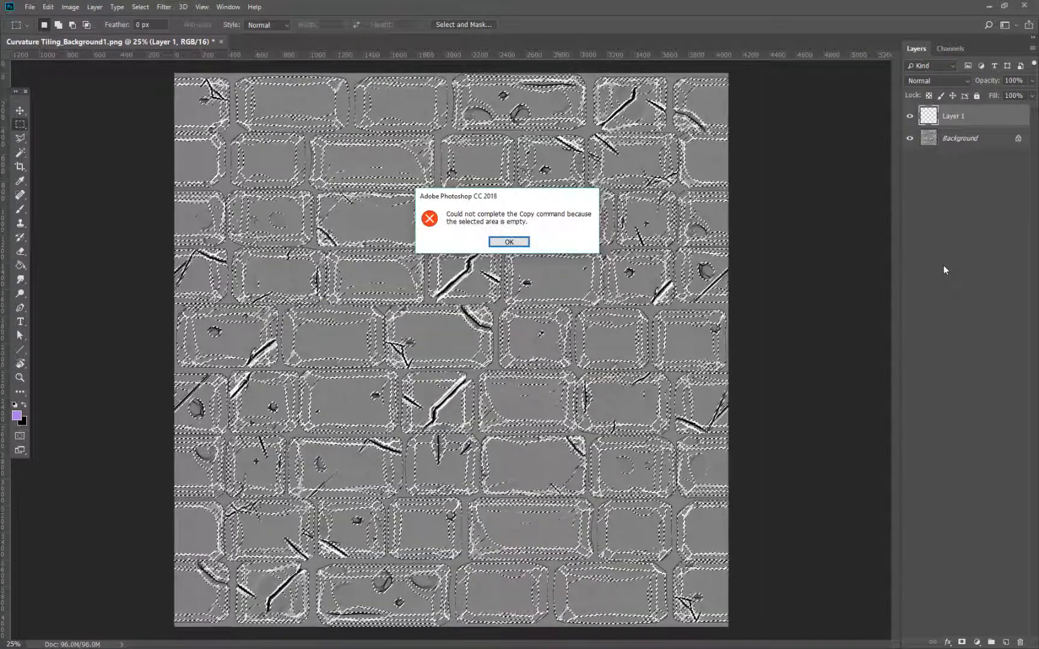
{"action": "key", "text": "Return"}
Step: Duplicate the selected edges from the Background onto their own layer and place the empty Layer 1 beneath it
{"action": "left_click", "coordinate": [965, 139]}
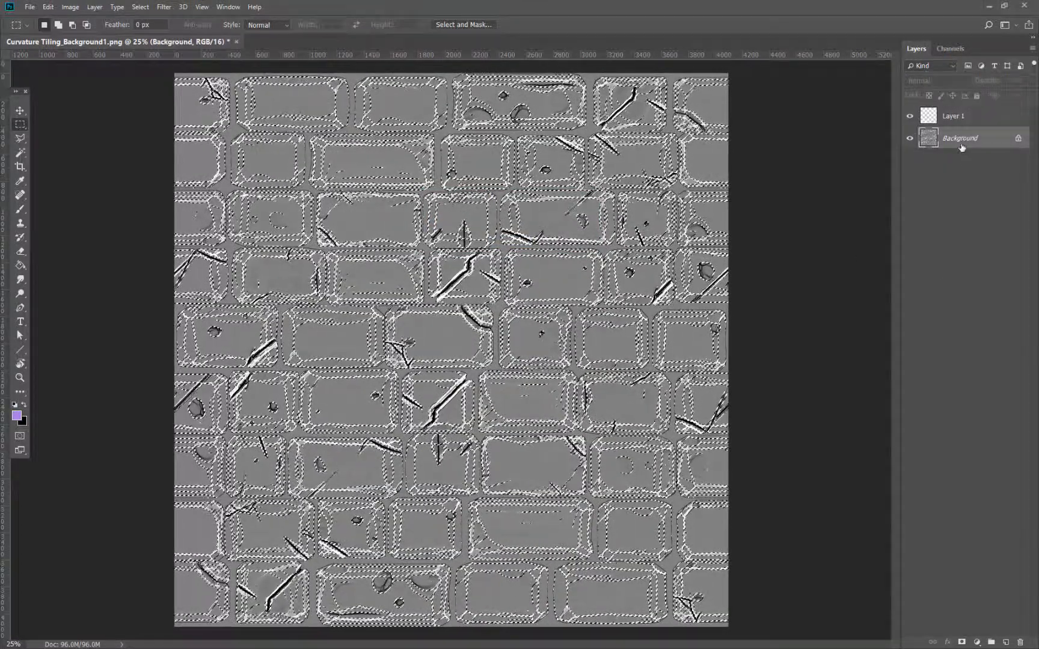
{"action": "key", "text": "ctrl+j"}
{"action": "left_click", "coordinate": [954, 116]}
{"action": "left_click_drag", "start_coordinate": [977, 116], "coordinate": [974, 150]}
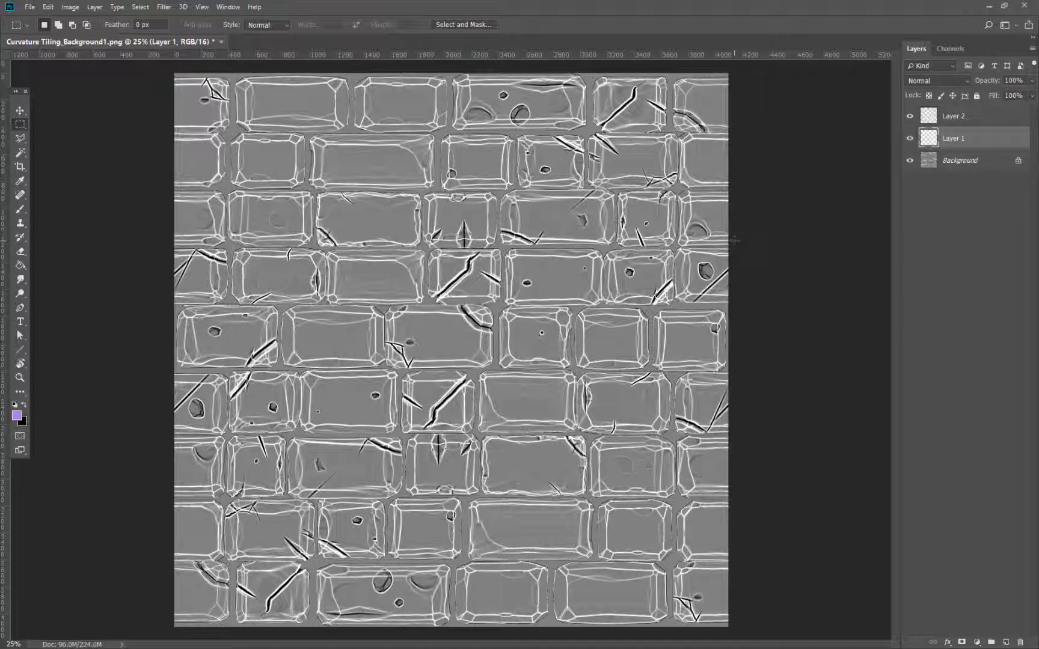
Step: Reset the colors to default black and white and fill Layer 1 with black
{"action": "key", "text": "d"}
{"action": "key", "text": "g"}
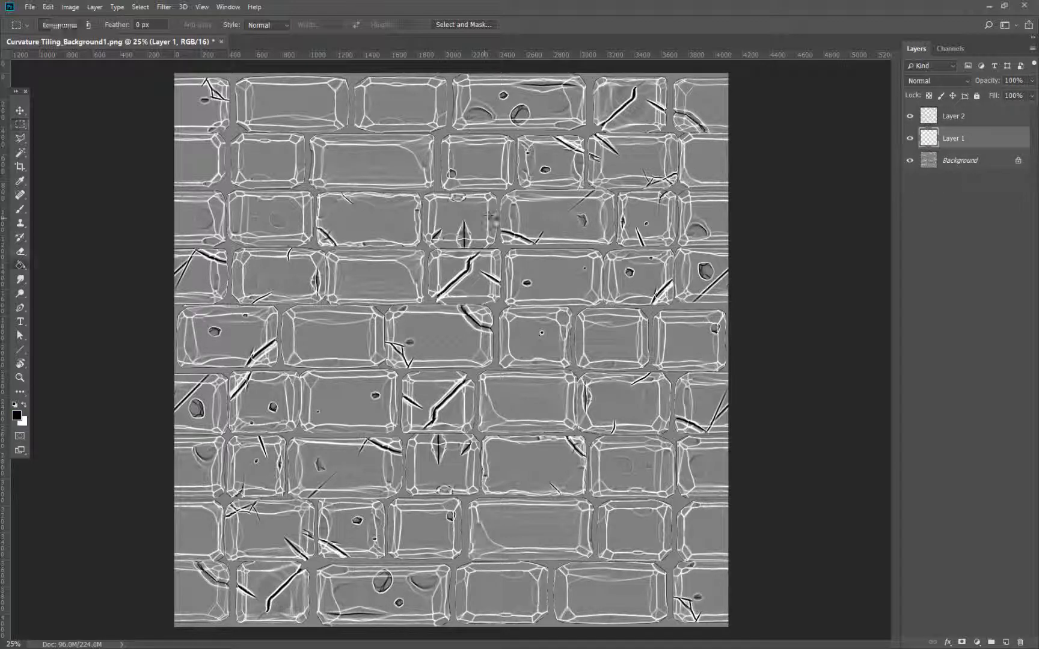
{"action": "left_click", "coordinate": [468, 247]}
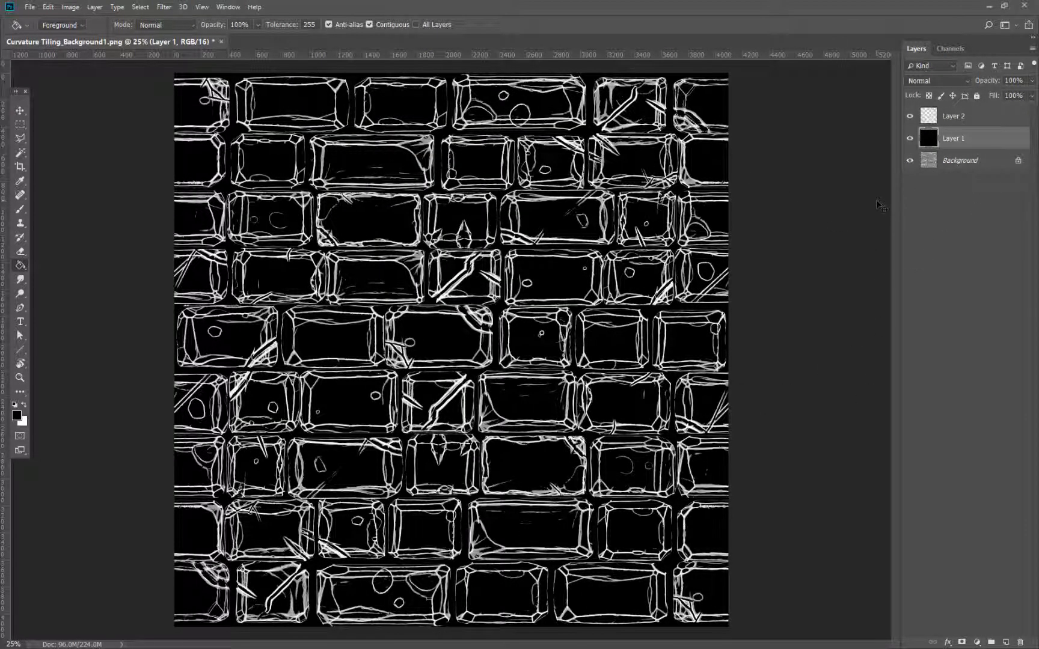
Step: Try lightening the black fill of Layer 1 by raising the Levels output black point, and undo the adjustment
{"action": "key", "text": "ctrl+l"}
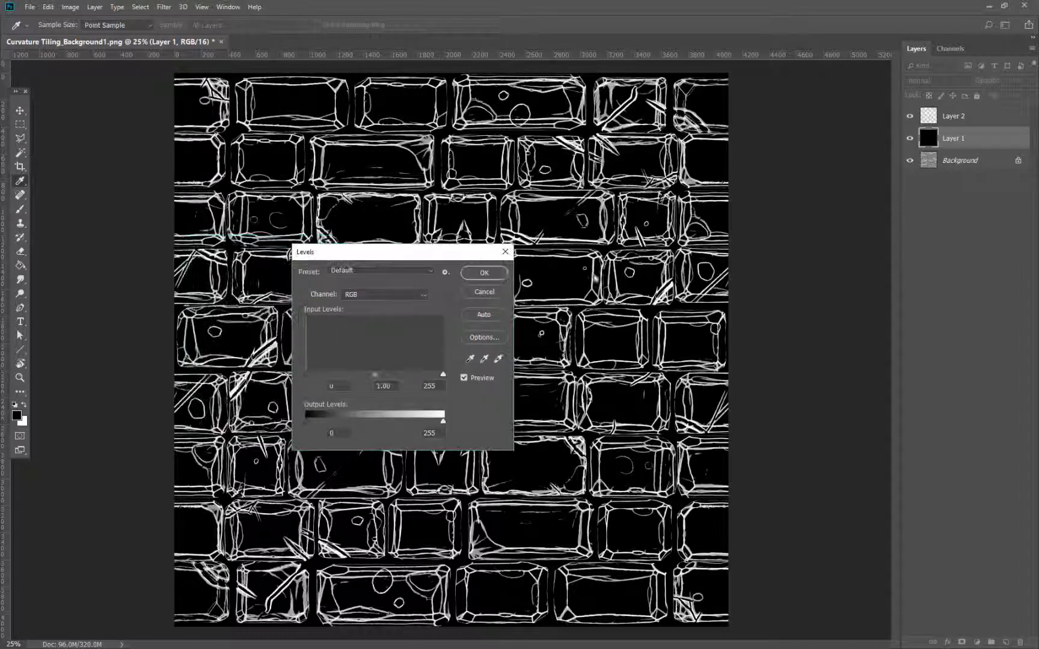
{"action": "left_click_drag", "start_coordinate": [469, 252], "coordinate": [696, 264]}
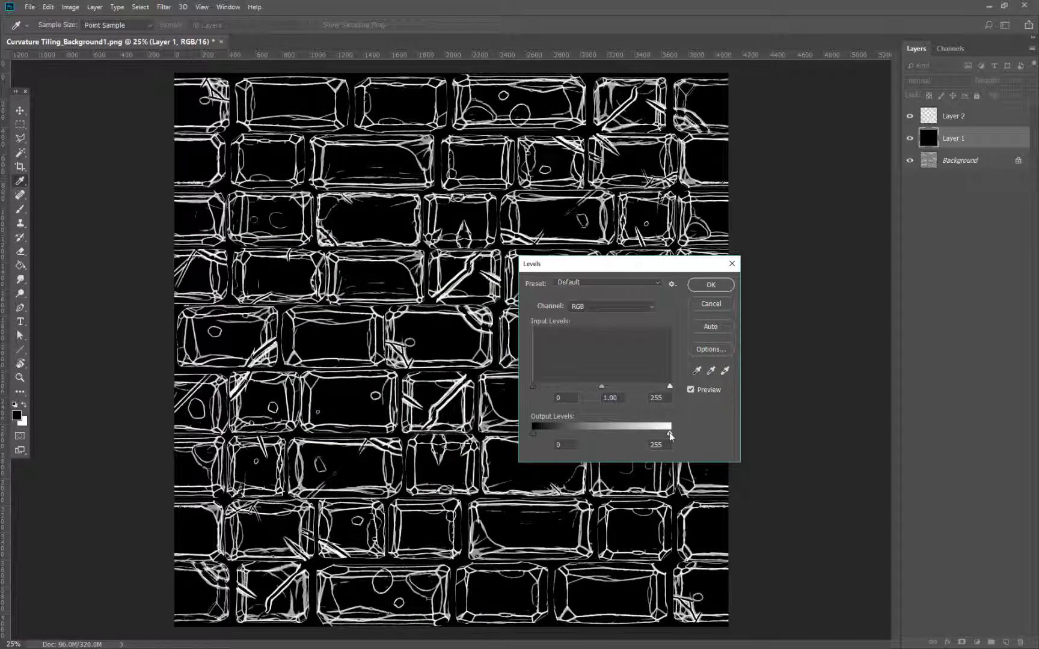
{"action": "left_click_drag", "start_coordinate": [533, 433], "coordinate": [577, 435]}
{"action": "key", "text": "Return"}
{"action": "key", "text": "g"}
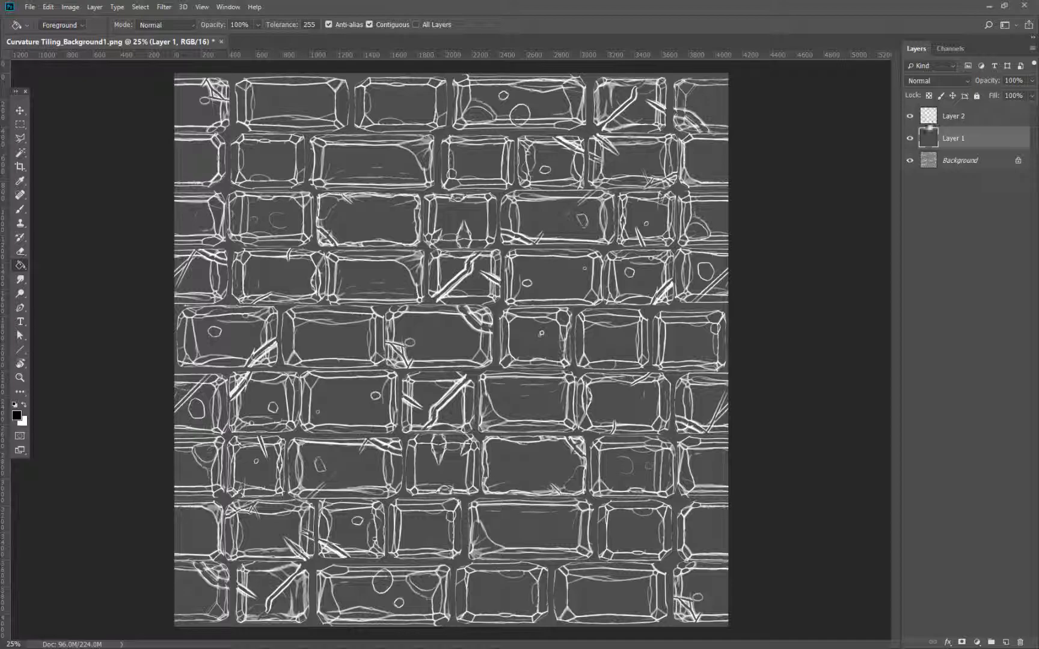
{"action": "key", "text": "ctrl+z"}
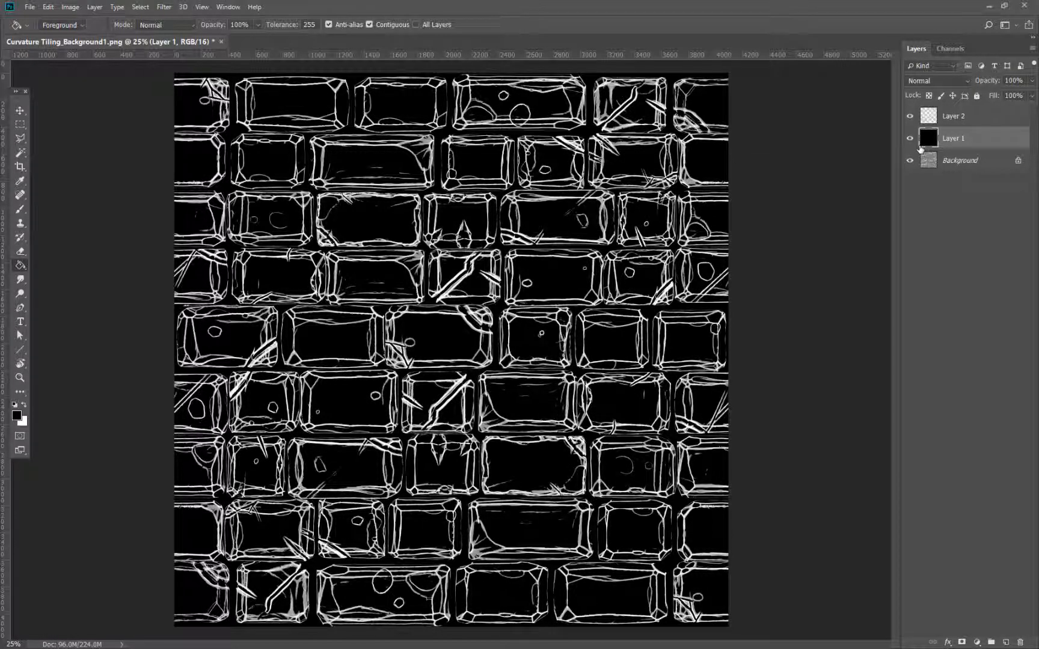
Step: Save the white-edge image as Convexmap.png in the Week 10 folder, in PNG format with the large file size option
{"action": "key", "text": "ctrl+shift+s"}
{"action": "left_click", "coordinate": [454, 449]}
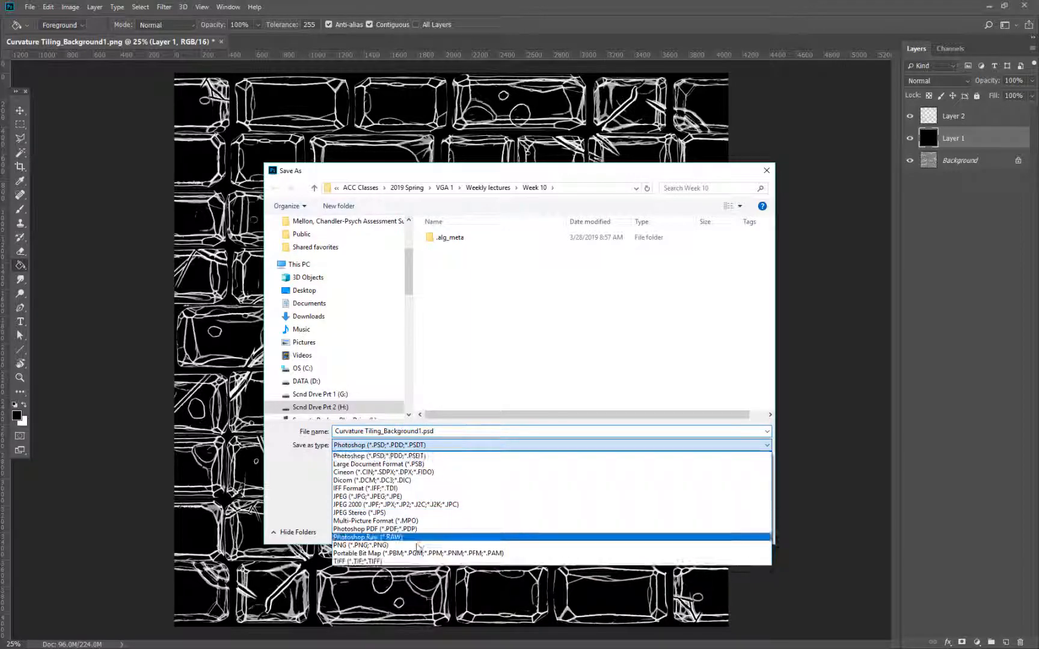
{"action": "left_click", "coordinate": [421, 554]}
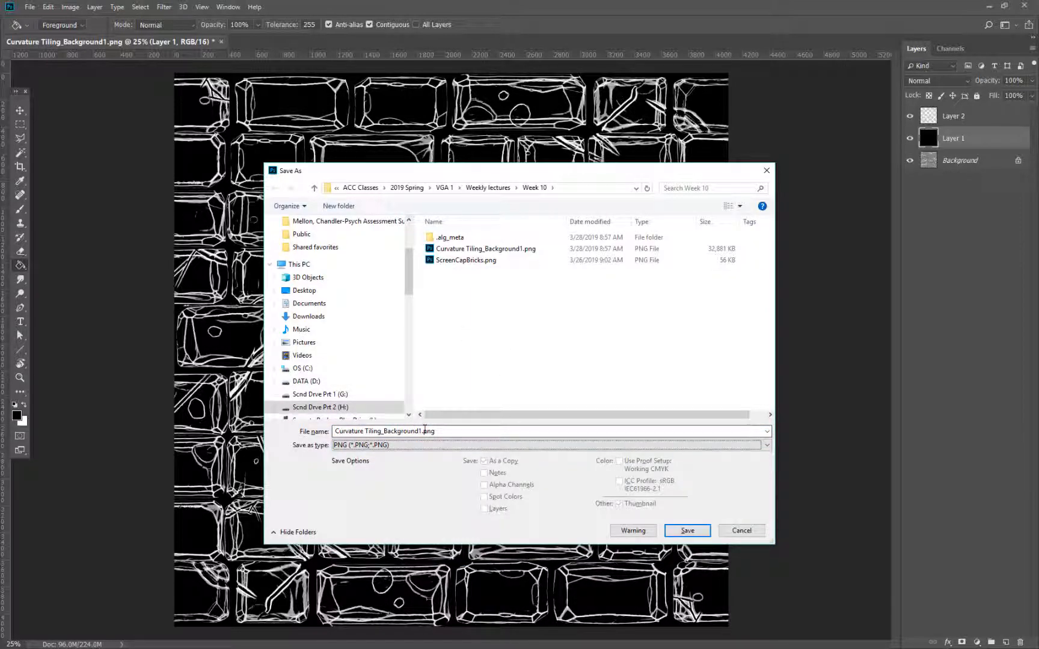
{"action": "left_click", "coordinate": [420, 431]}
{"action": "left_click", "coordinate": [420, 431]}
{"action": "left_click_drag", "start_coordinate": [421, 431], "coordinate": [280, 427]}
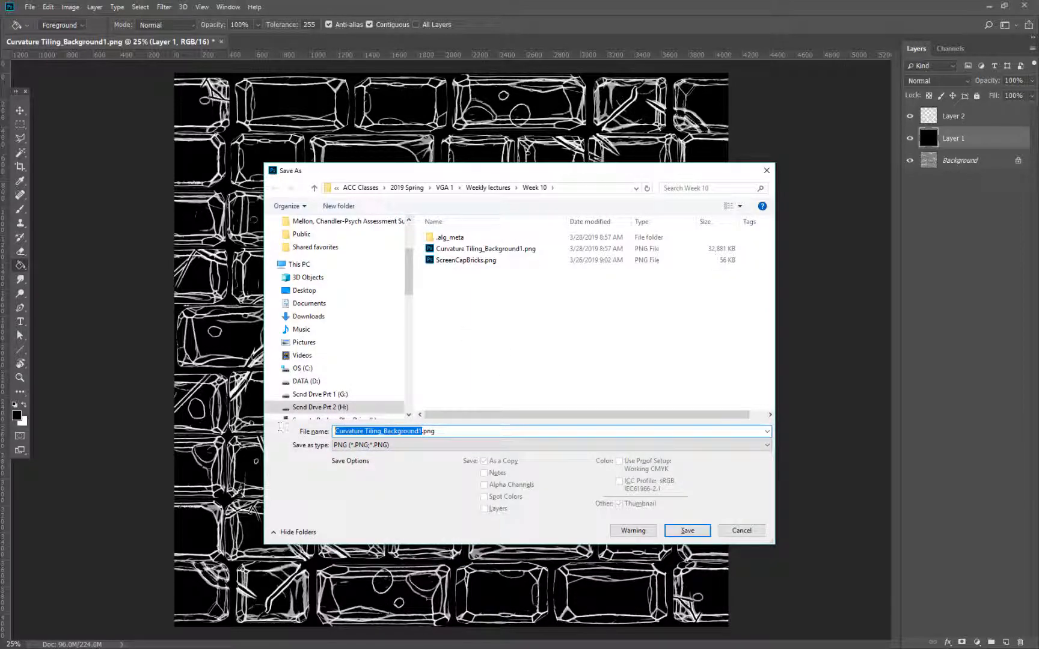
{"action": "type", "text": "Conve"}
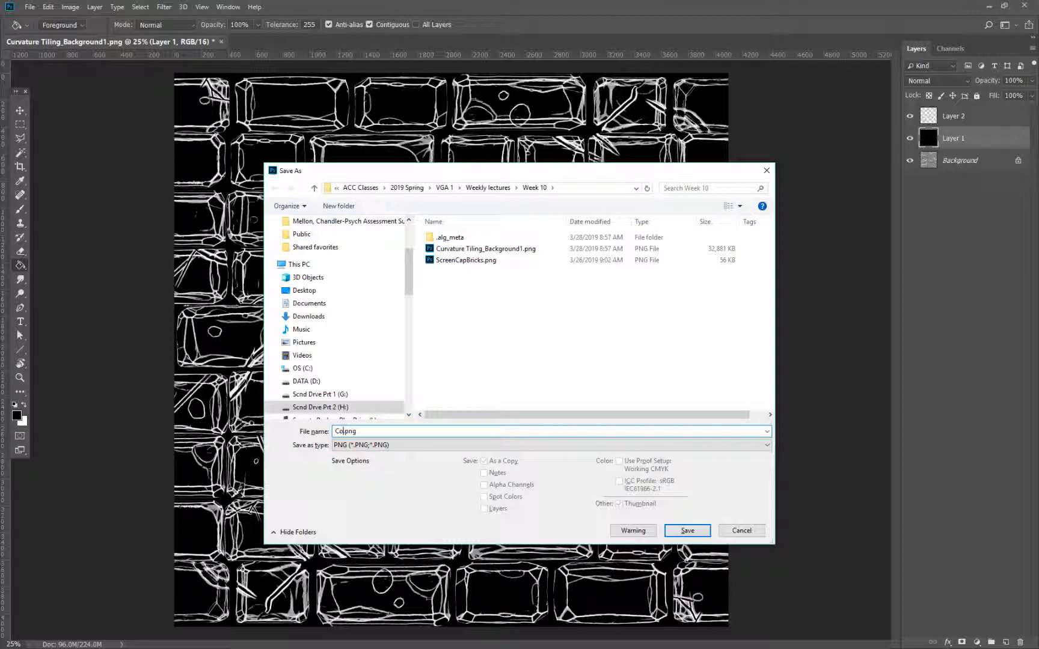
{"action": "type", "text": "xmap"}
{"action": "key", "text": "Return"}
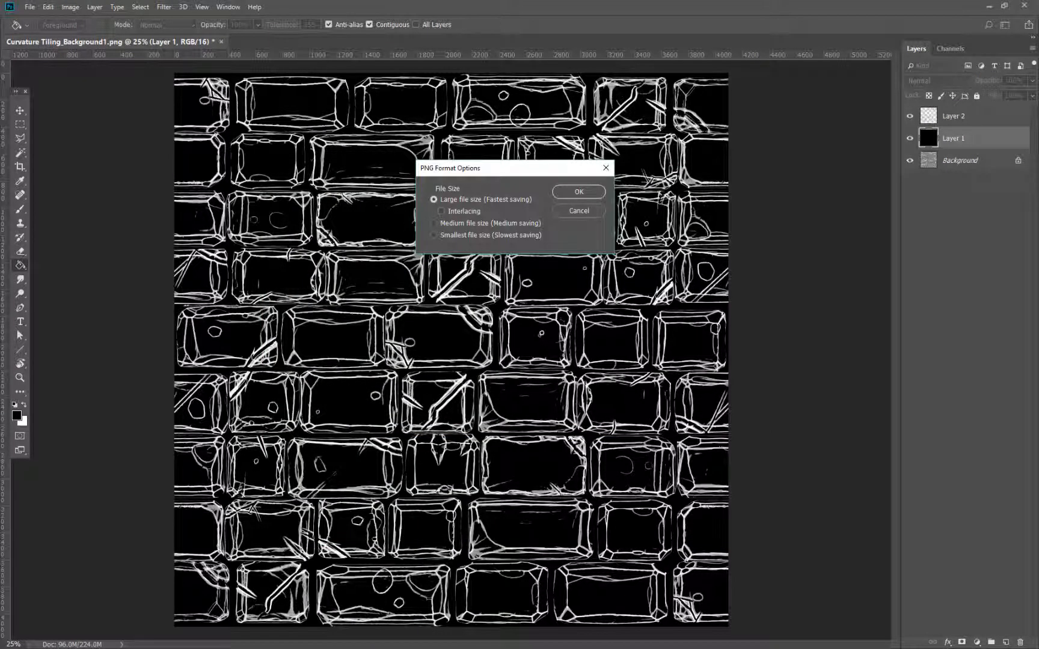
{"action": "key", "text": "Return"}
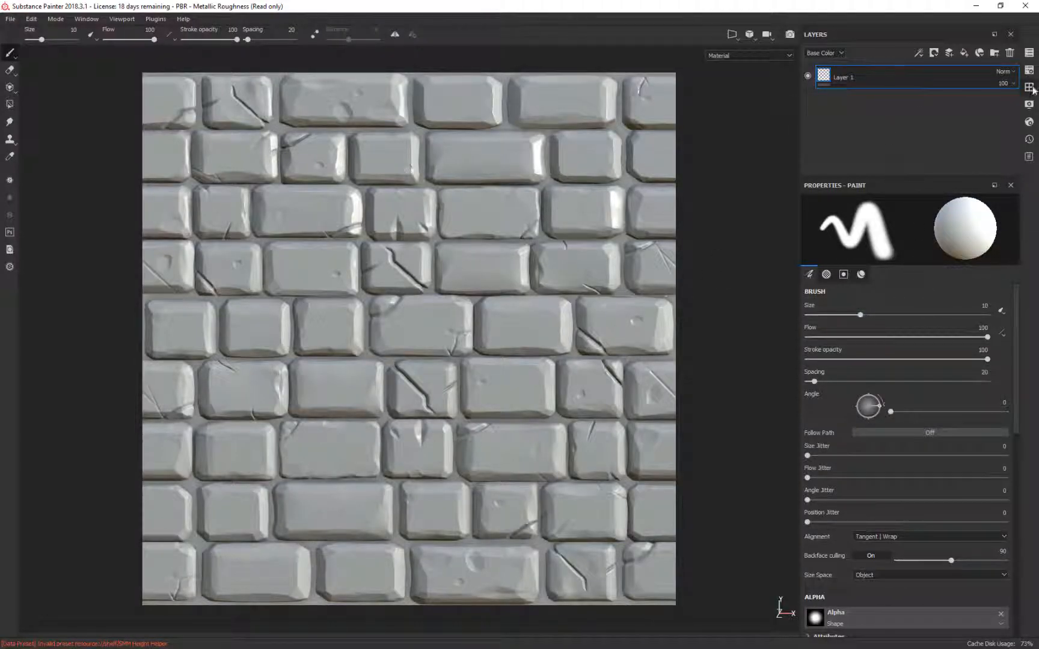
Step: Open the shelf and bring Convexmap.png from the Week 10 folder into it for import
{"action": "left_click", "coordinate": [1029, 87]}
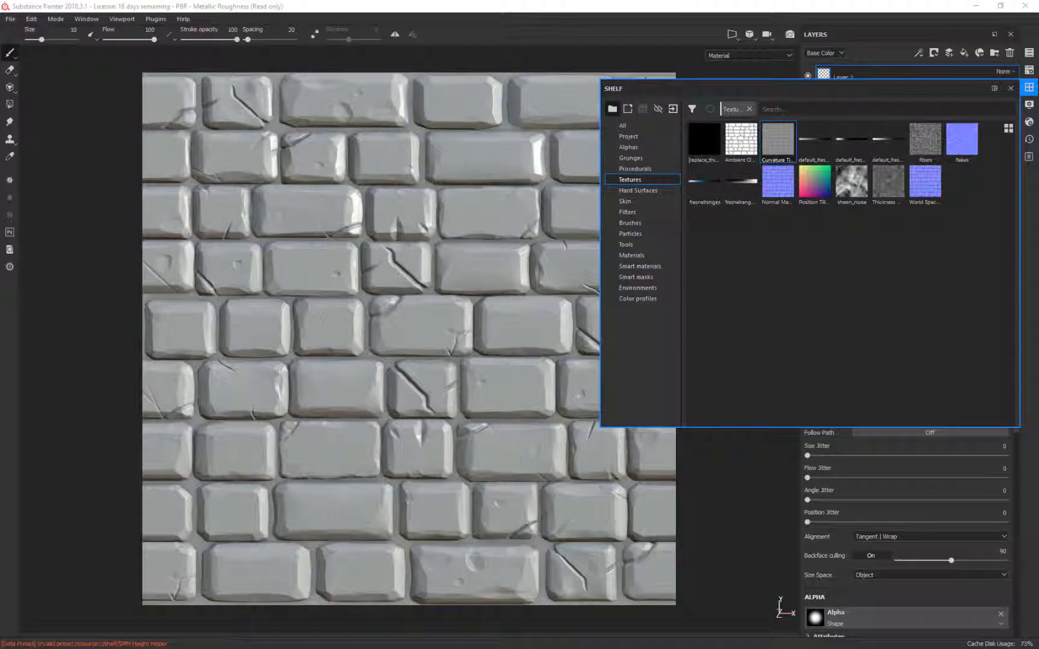
{"action": "left_click_drag", "start_coordinate": [495, 0], "coordinate": [411, 67]}
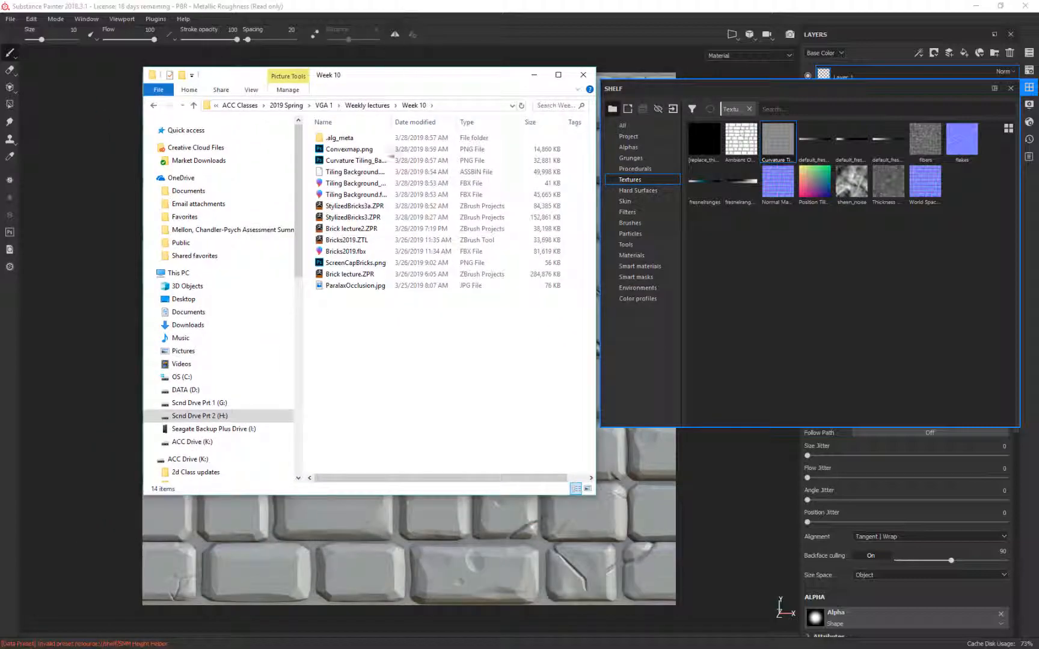
{"action": "mouse_move", "coordinate": [348, 149]}
{"action": "left_mouse_down"}
{"action": "mouse_move", "coordinate": [444, 217]}
{"action": "mouse_move", "coordinate": [759, 277]}
{"action": "left_mouse_up"}
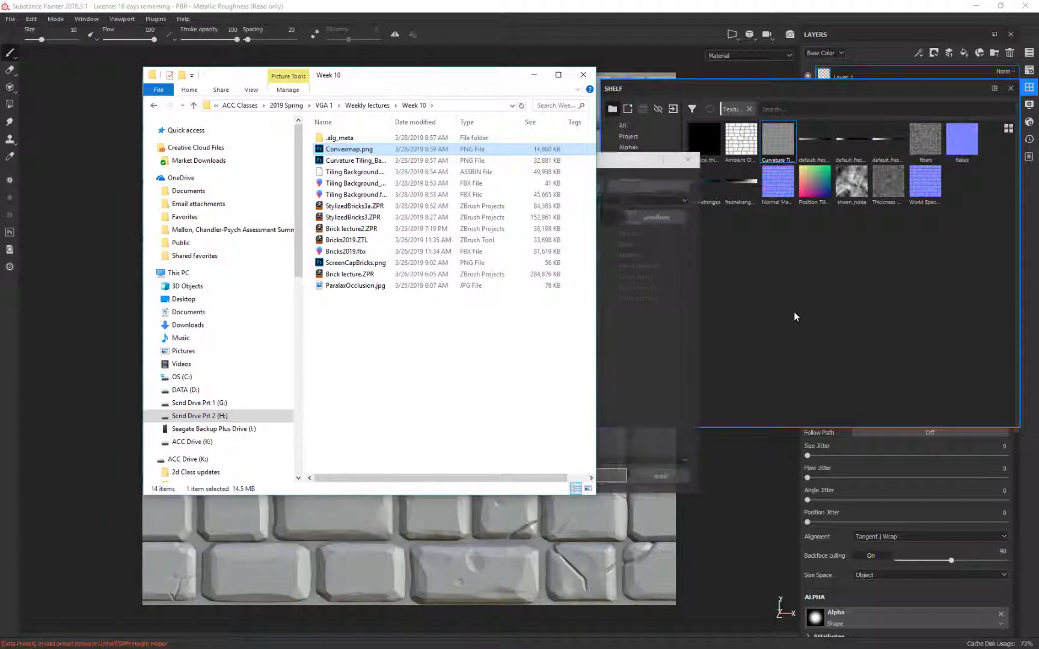
{"action": "left_click", "coordinate": [626, 159]}
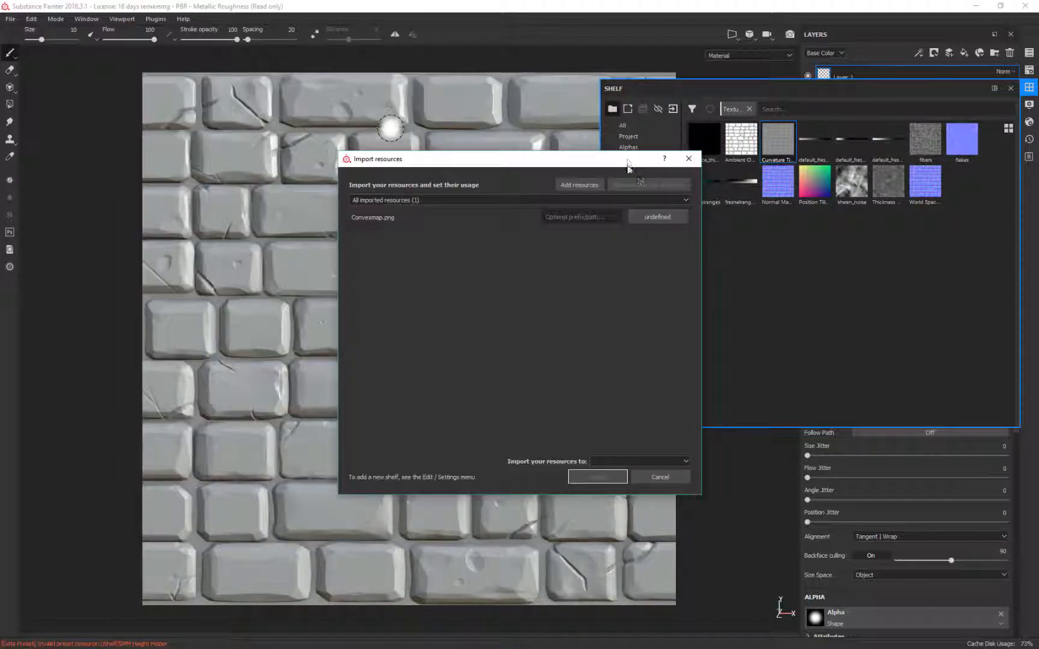
Step: Set the usage of Convexmap.png to texture and import it into the current session
{"action": "left_click", "coordinate": [662, 222]}
{"action": "left_click", "coordinate": [679, 260]}
{"action": "left_click", "coordinate": [685, 461]}
{"action": "left_click", "coordinate": [625, 472]}
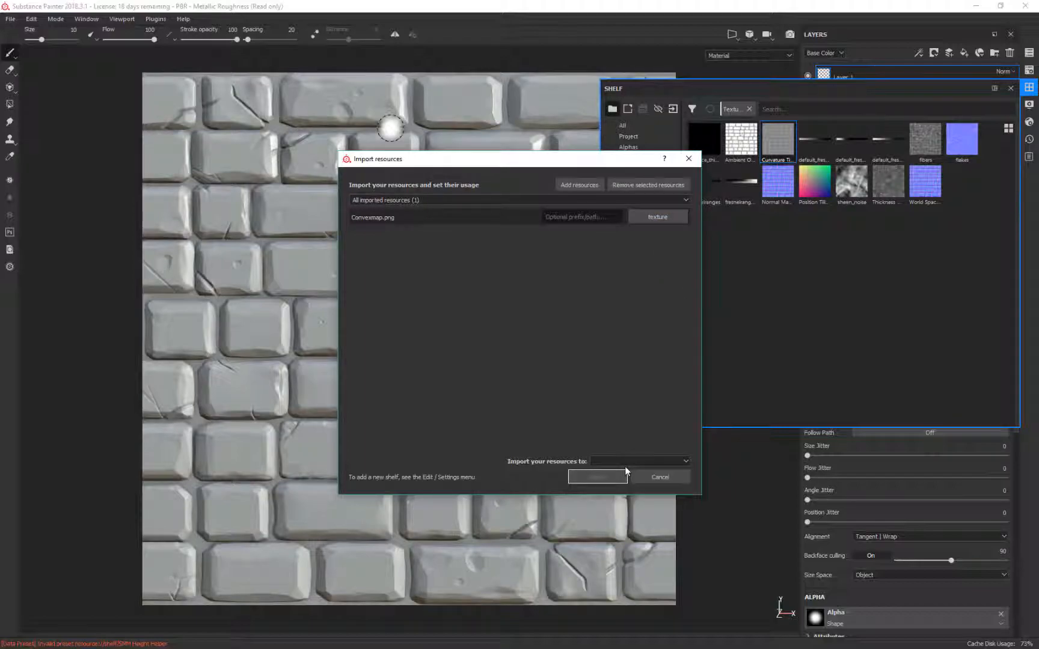
{"action": "left_click", "coordinate": [630, 459]}
{"action": "left_click", "coordinate": [620, 472]}
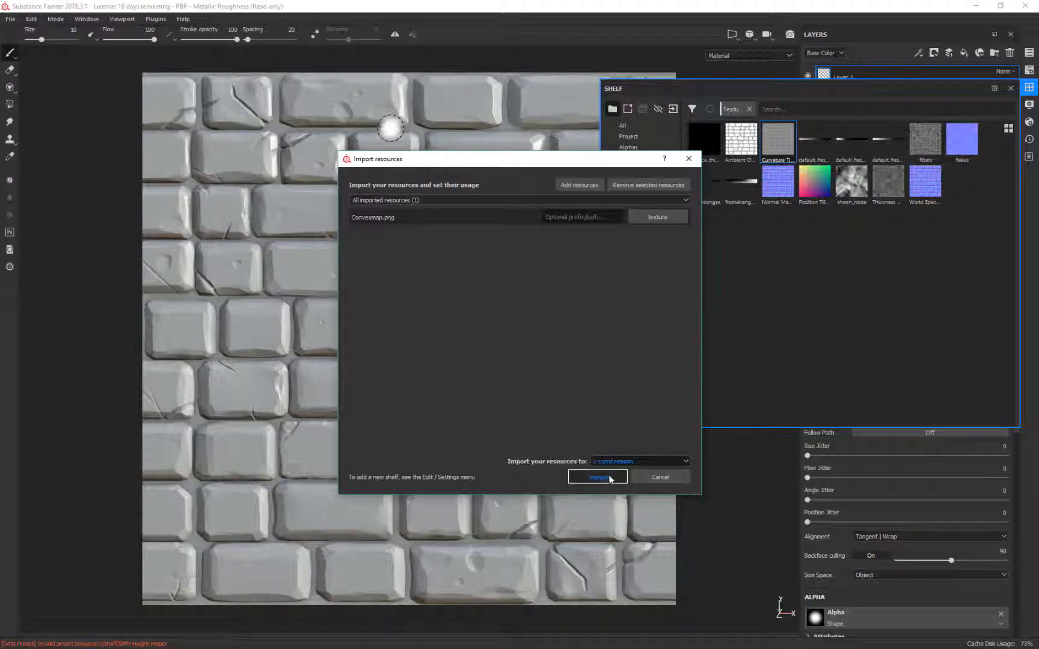
{"action": "key", "text": "Return"}
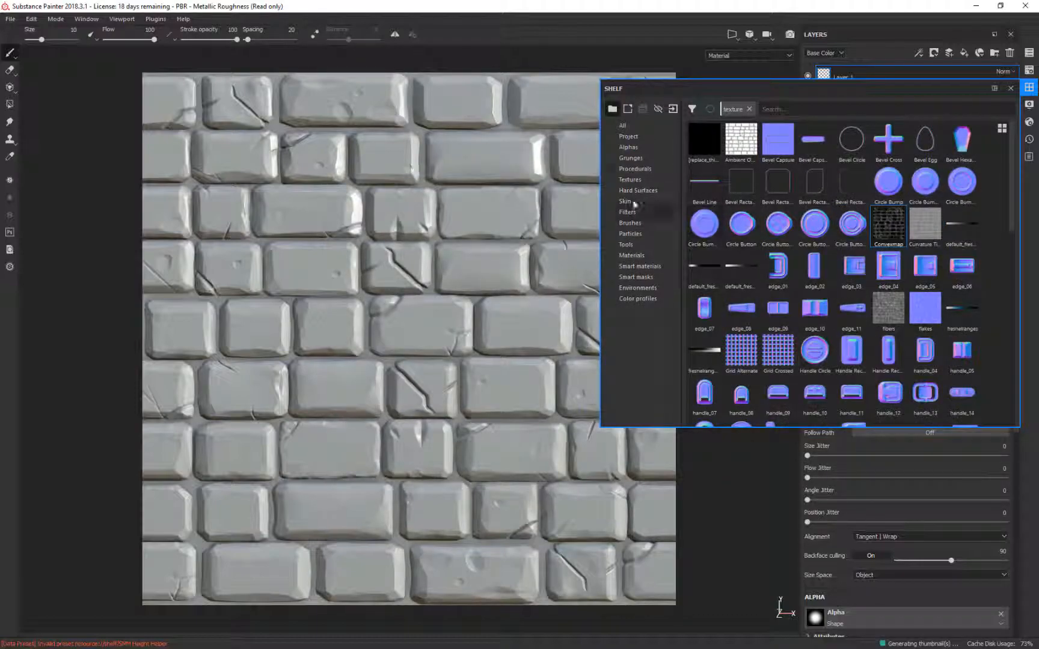
Step: Filter the shelf to Textures, select Convexmap and move the shelf clear of the layer stack and properties
{"action": "left_click", "coordinate": [630, 180]}
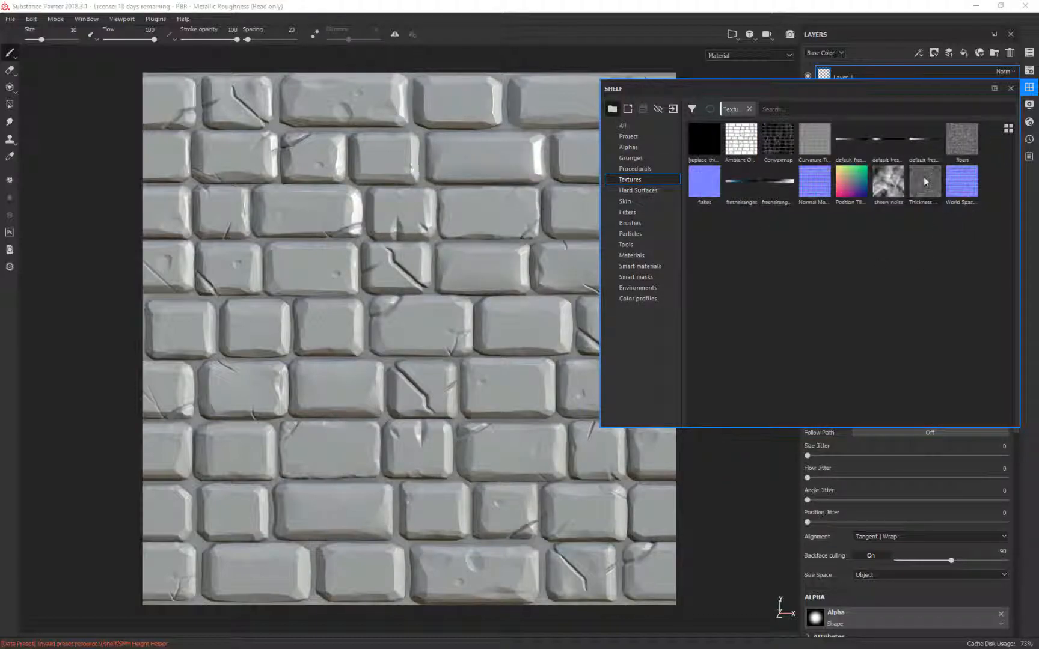
{"action": "left_click", "coordinate": [778, 139]}
{"action": "left_click_drag", "start_coordinate": [889, 87], "coordinate": [425, 212]}
{"action": "double_click", "coordinate": [930, 80]}
{"action": "key", "text": "Return"}
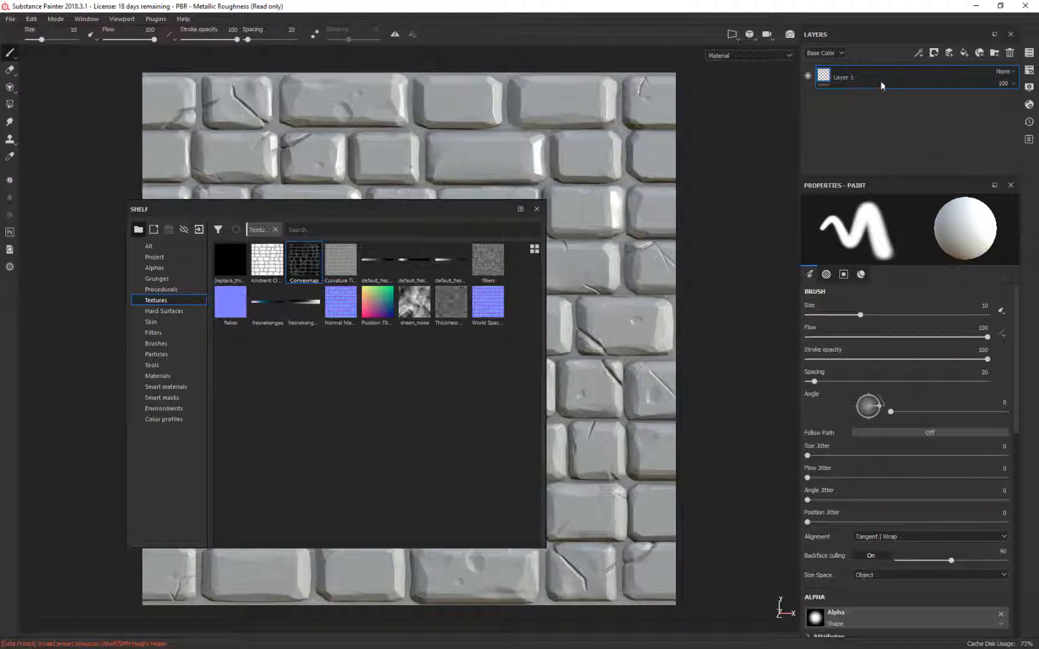
{"action": "scroll", "coordinate": [866, 294], "scroll_direction": "down", "scroll_amount": 3}
{"action": "scroll", "coordinate": [916, 406], "scroll_direction": "down", "scroll_amount": 4}
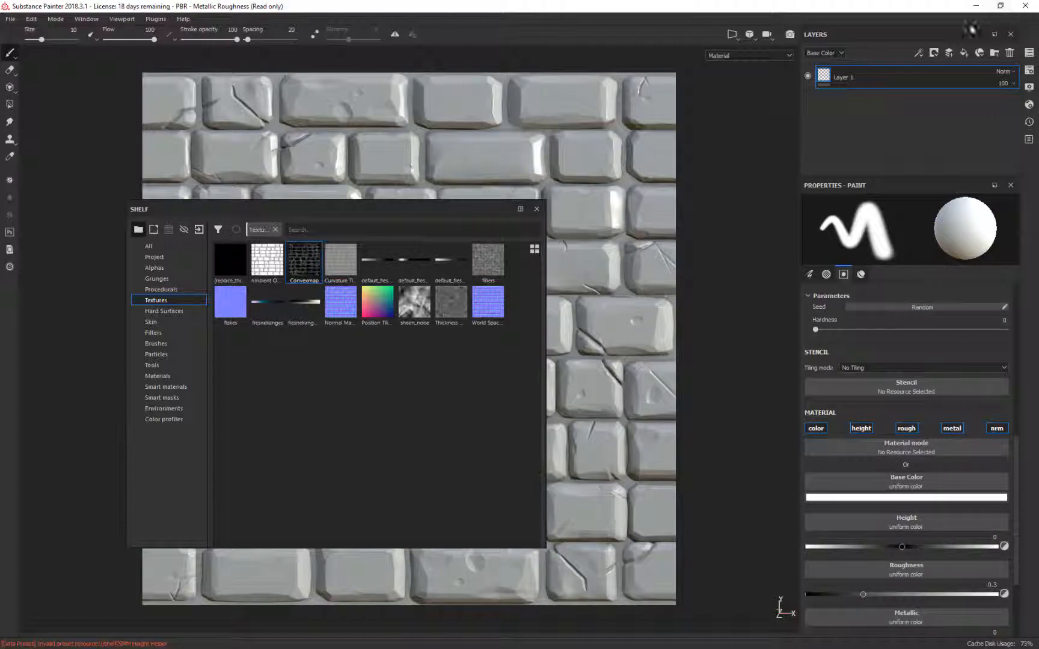
Step: Replace the empty paint layer with a fill layer that uses Convexmap as its base color
{"action": "left_click", "coordinate": [963, 52]}
{"action": "left_click", "coordinate": [892, 103]}
{"action": "key", "text": "Delete"}
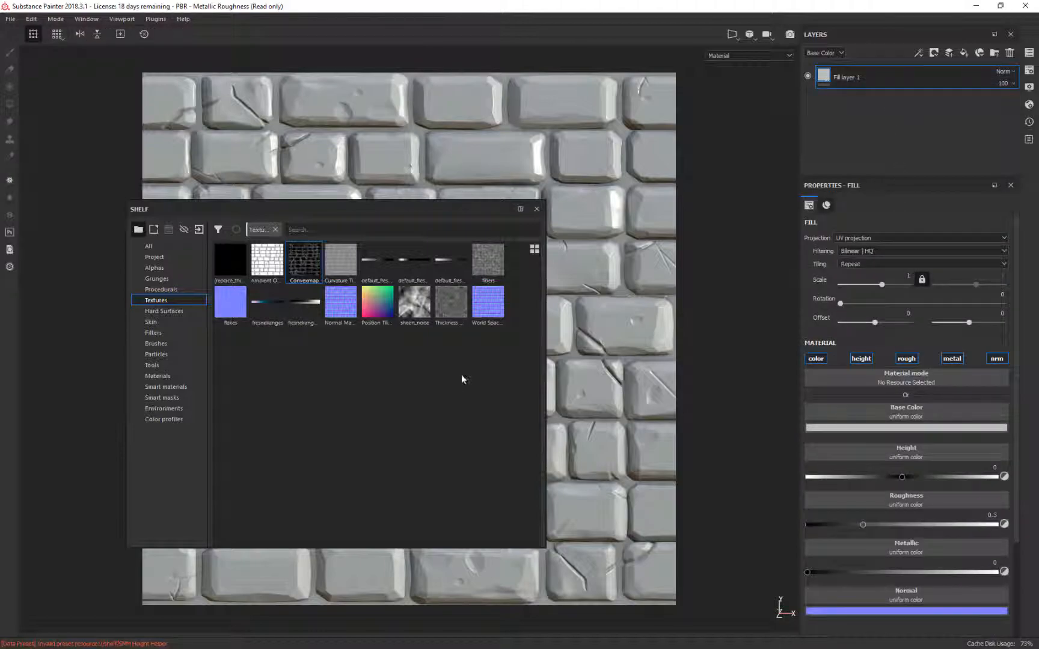
{"action": "left_click_drag", "start_coordinate": [305, 261], "coordinate": [905, 415]}
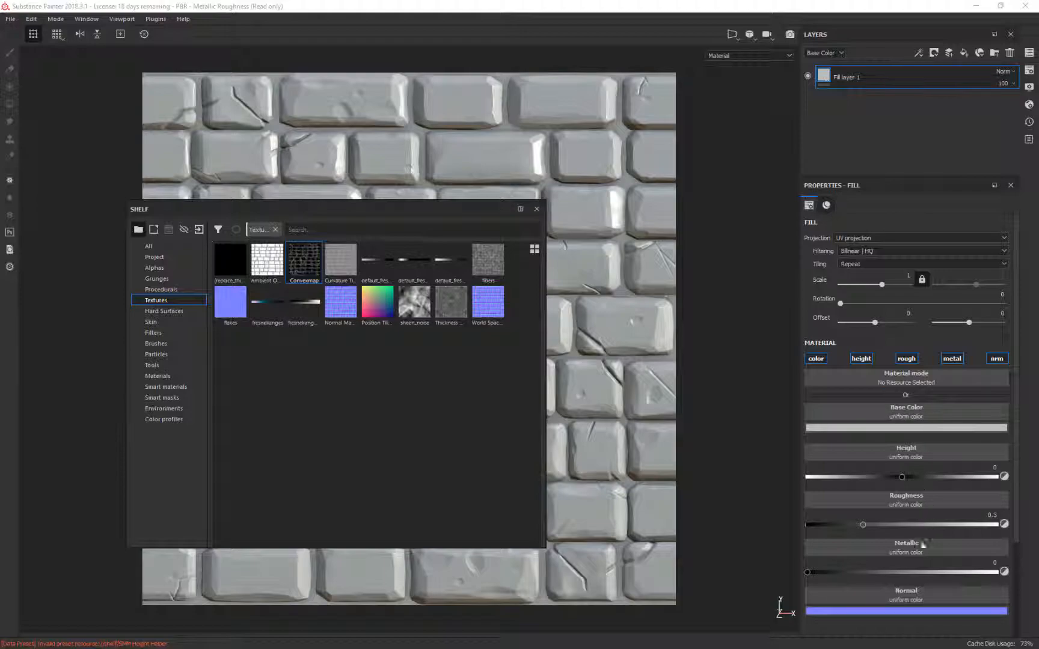
{"action": "left_click_drag", "start_coordinate": [456, 217], "coordinate": [535, 187]}
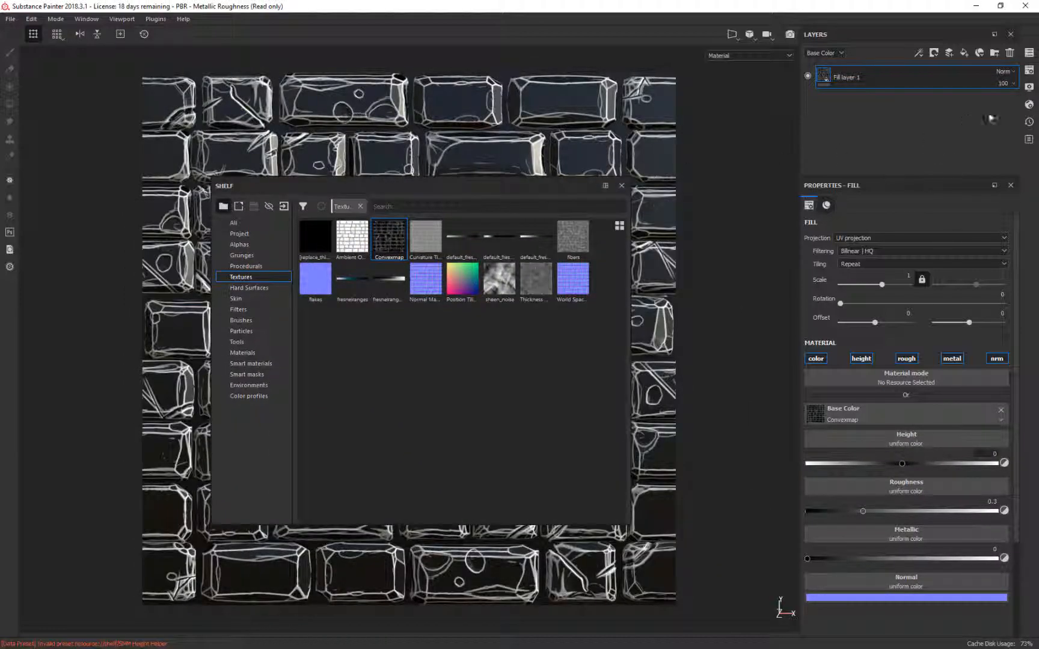
Step: Add a second fill layer beneath Fill layer 1 and restrict Fill layer 1 to the color channel
{"action": "left_click", "coordinate": [964, 54]}
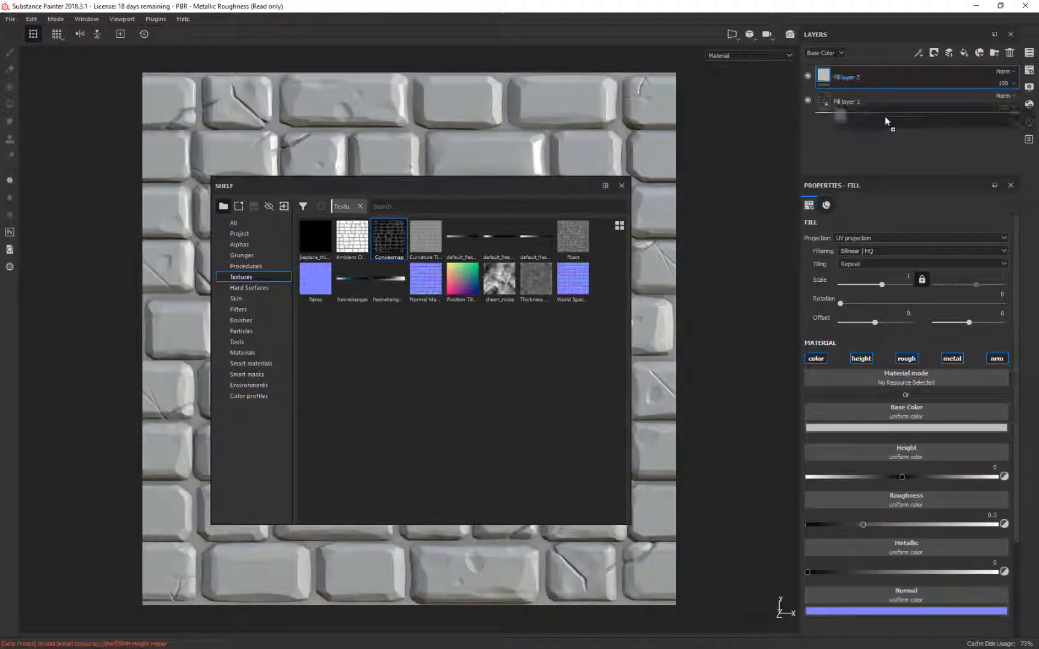
{"action": "left_click_drag", "start_coordinate": [518, 186], "coordinate": [561, 233]}
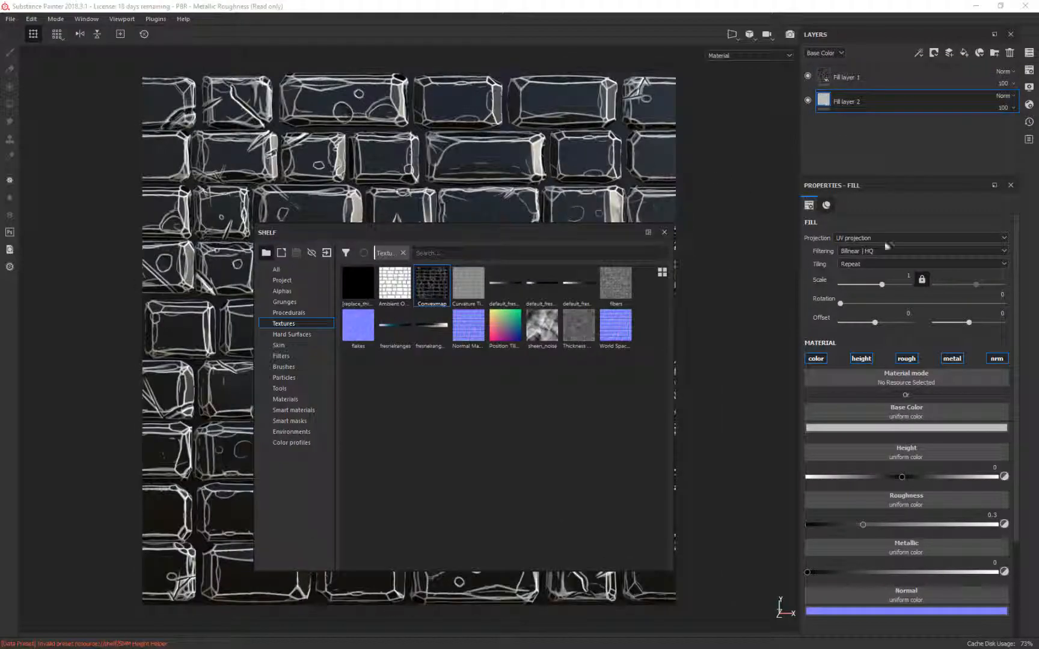
{"action": "left_click", "coordinate": [884, 80]}
{"action": "left_click", "coordinate": [861, 359]}
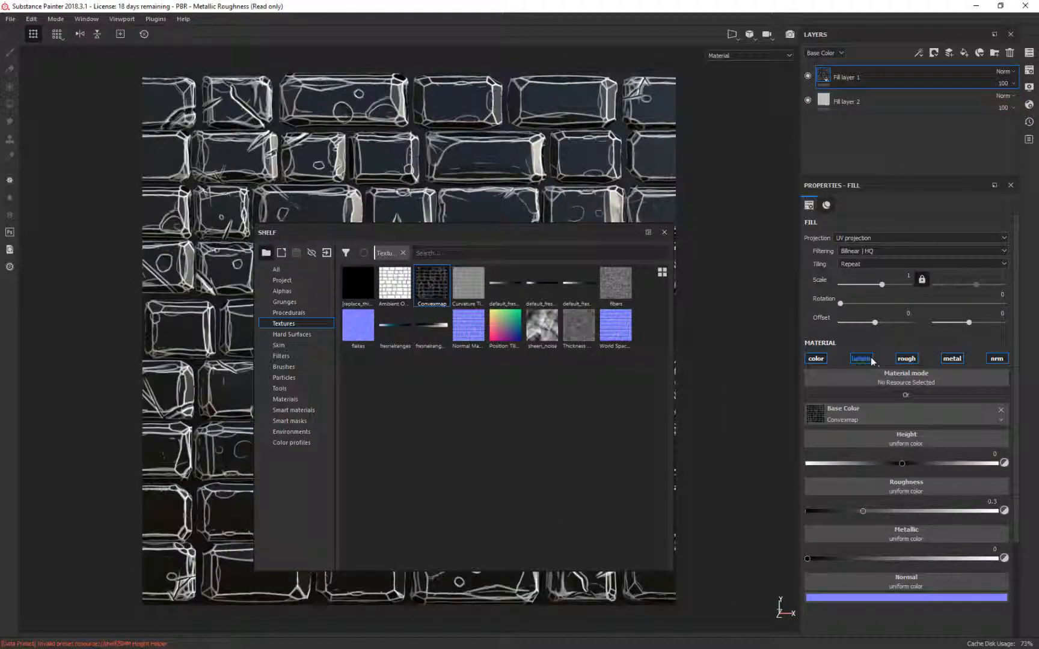
{"action": "left_click", "coordinate": [906, 359]}
{"action": "left_click", "coordinate": [952, 359]}
{"action": "left_click", "coordinate": [997, 359]}
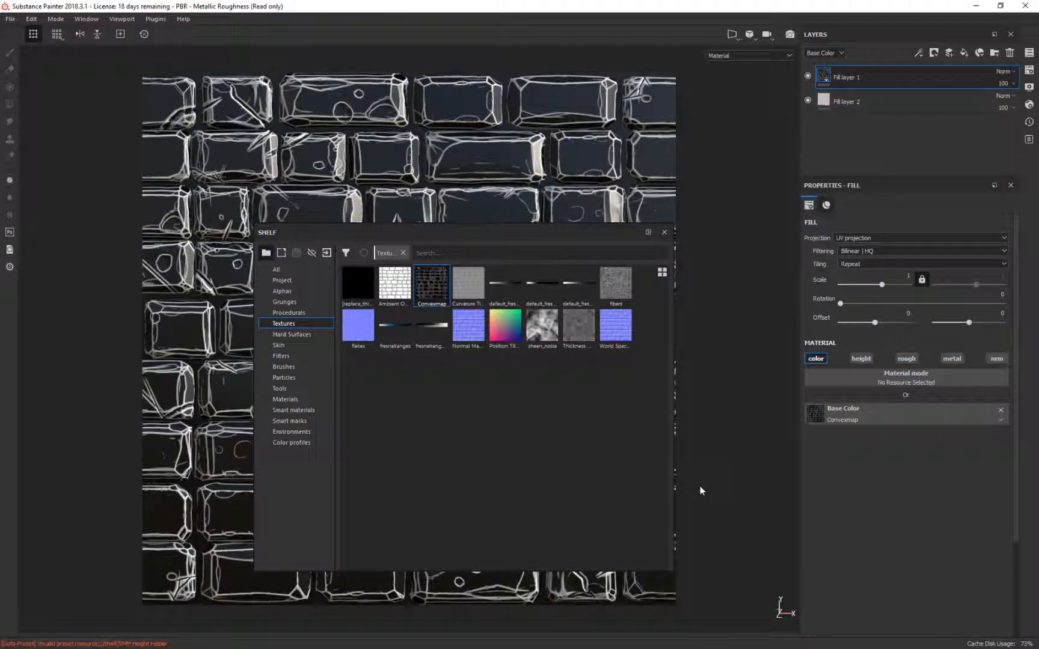
Step: Set the blending mode of Fill layer 1 to Screen and move the shelf off the brick wall
{"action": "left_click", "coordinate": [1004, 71]}
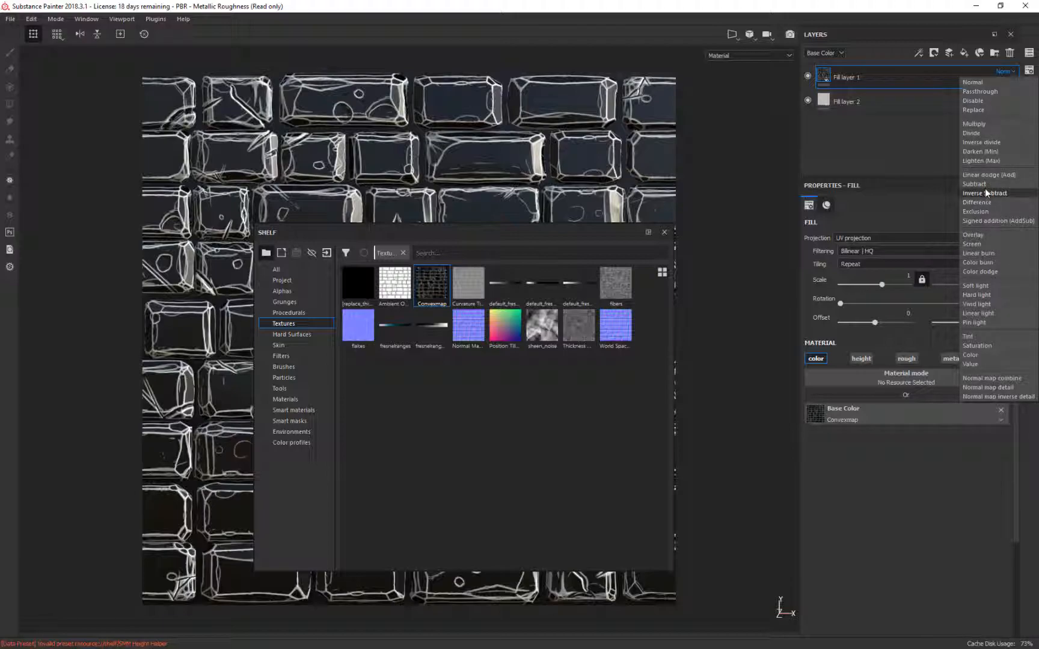
{"action": "left_click", "coordinate": [974, 244]}
{"action": "left_click_drag", "start_coordinate": [538, 233], "coordinate": [889, 515]}
{"action": "left_click_drag", "start_coordinate": [73, 231], "coordinate": [612, 260]}
Step: Duplicate Fill layer 1 and hide both Convexmap layers
{"action": "mouse_move", "coordinate": [892, 79]}
{"action": "left_mouse_down"}
{"action": "mouse_move", "coordinate": [897, 67]}
{"action": "mouse_move", "coordinate": [894, 76]}
{"action": "left_mouse_up"}
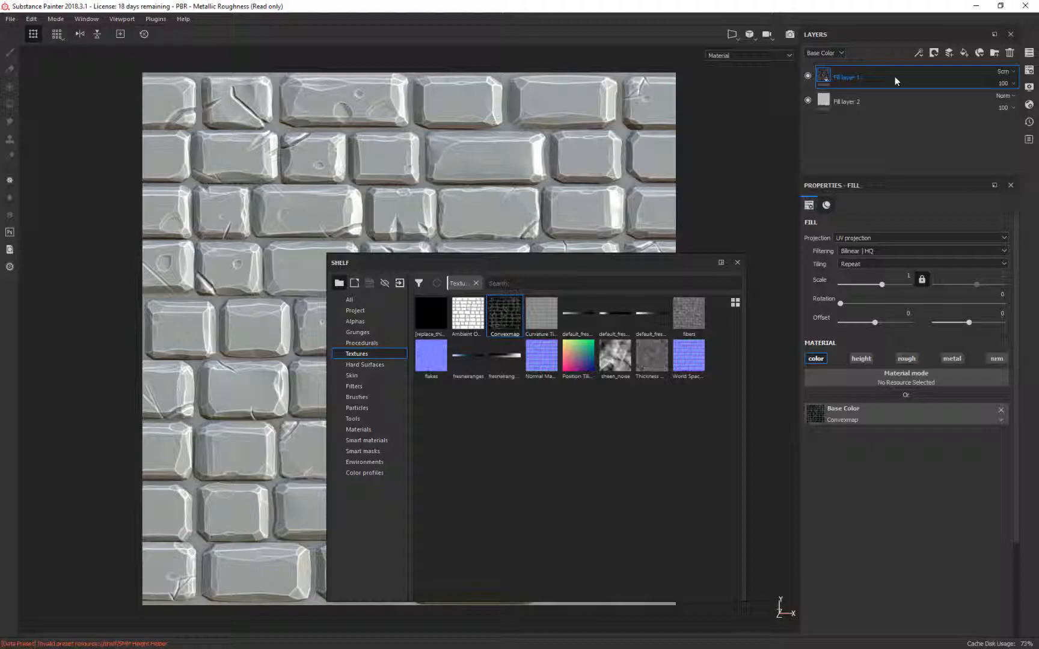
{"action": "key", "text": "ctrl+d"}
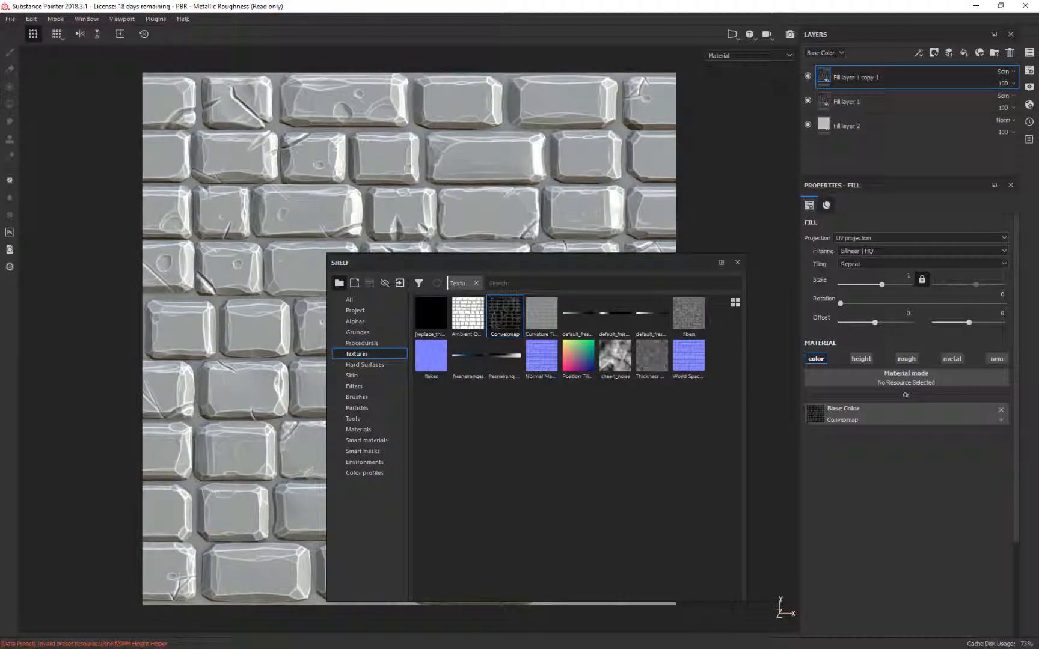
{"action": "left_click_drag", "start_coordinate": [625, 264], "coordinate": [0, 294]}
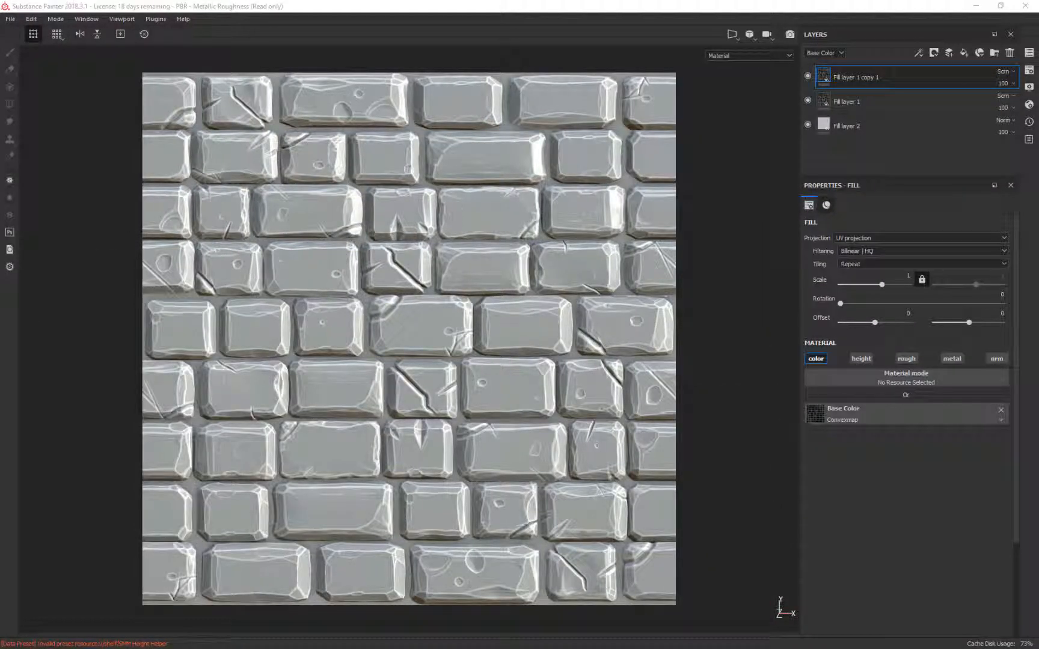
{"action": "left_click", "coordinate": [761, 184]}
{"action": "left_click_drag", "start_coordinate": [0, 295], "coordinate": [346, 171]}
{"action": "left_click", "coordinate": [807, 76]}
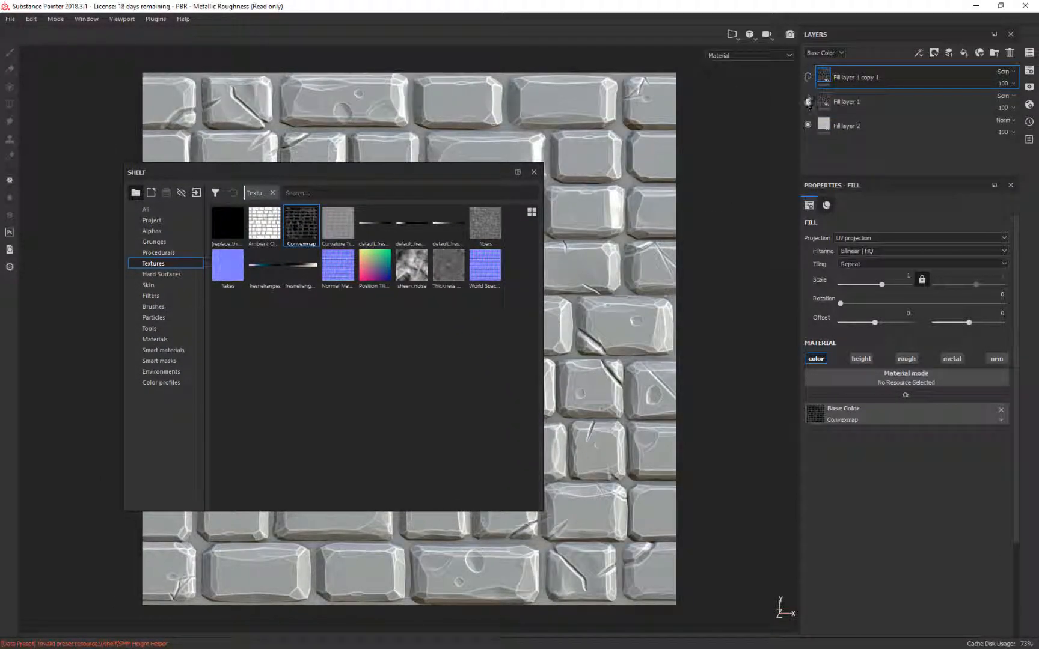
{"action": "left_click", "coordinate": [807, 100]}
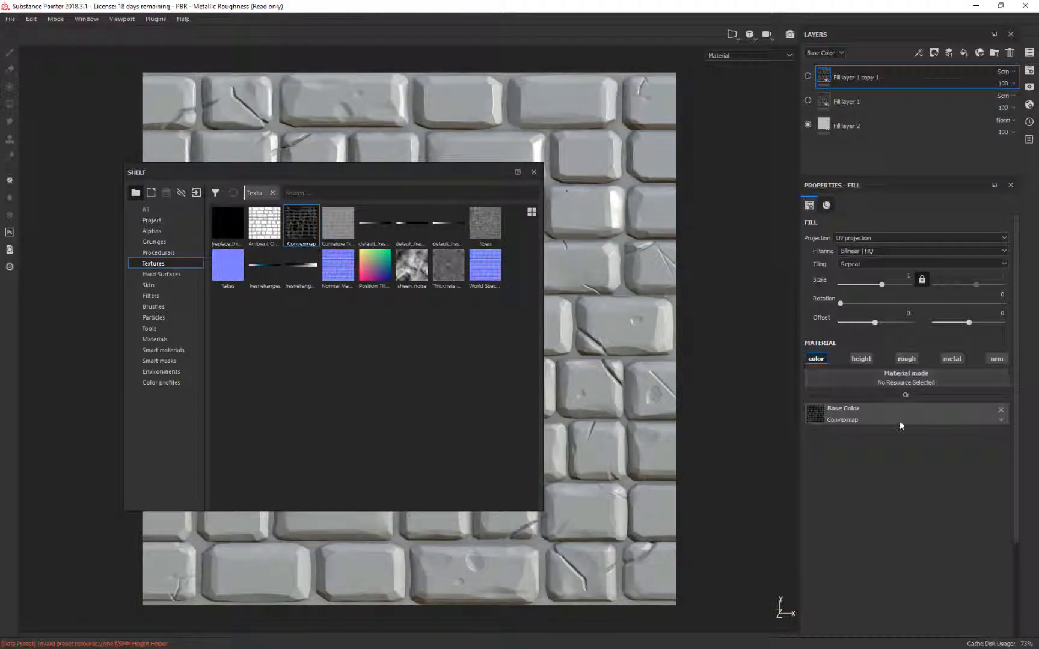
Step: Add a fill layer with only the color channel enabled, using Curvature Tiling_Background1 as its base color
{"action": "left_click", "coordinate": [964, 53]}
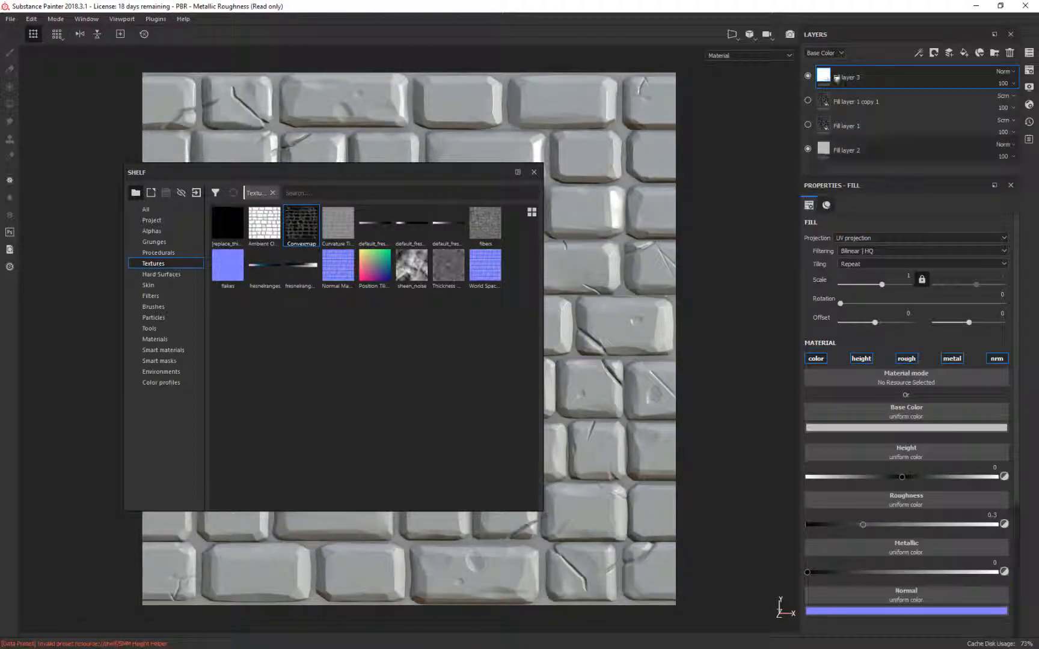
{"action": "left_click", "coordinate": [861, 359]}
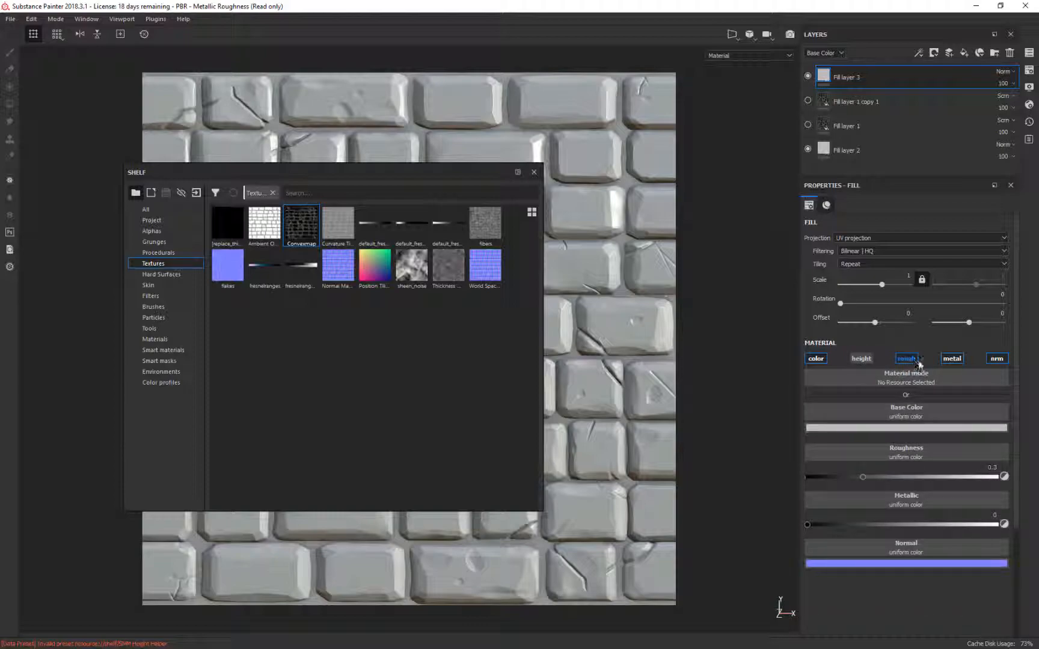
{"action": "left_click", "coordinate": [906, 358]}
{"action": "left_click", "coordinate": [951, 358]}
{"action": "left_click", "coordinate": [996, 359]}
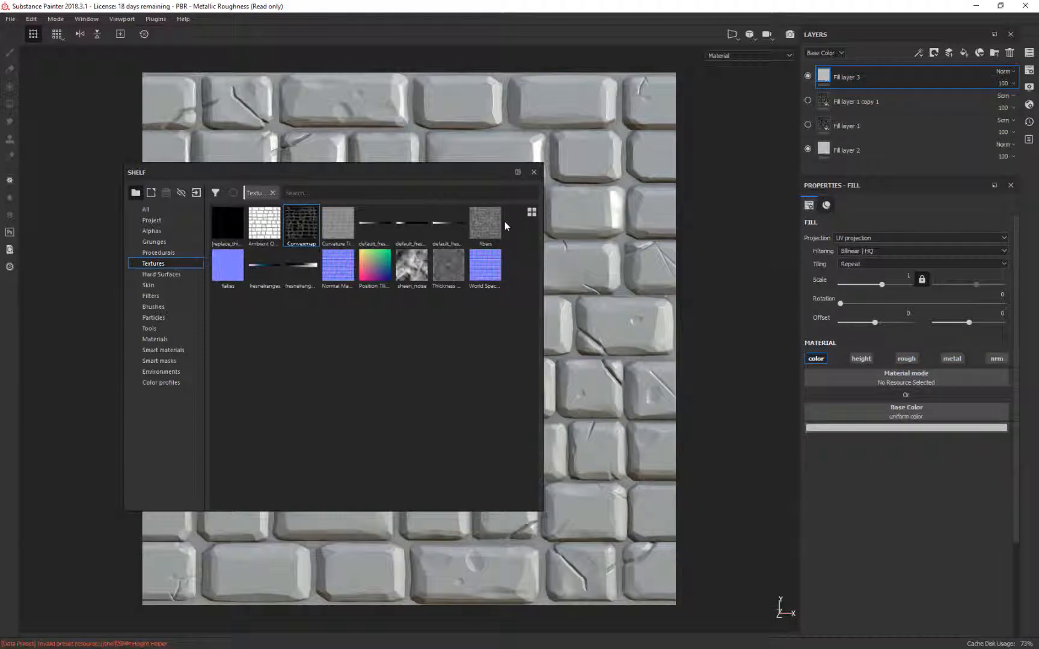
{"action": "left_click_drag", "start_coordinate": [335, 222], "coordinate": [863, 413]}
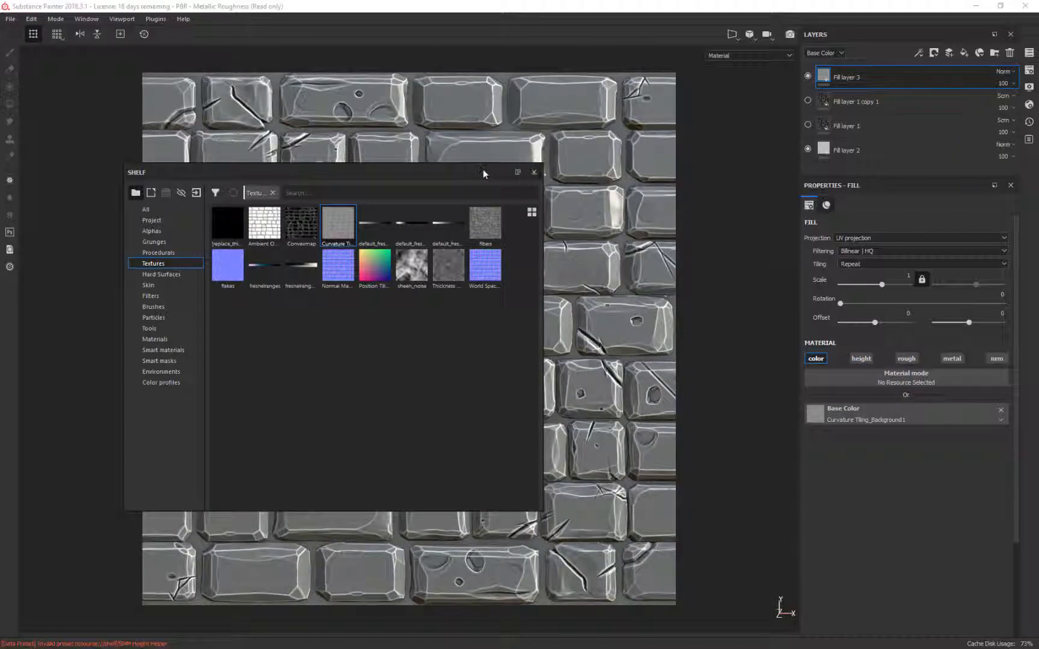
{"action": "left_click_drag", "start_coordinate": [488, 171], "coordinate": [5, 243]}
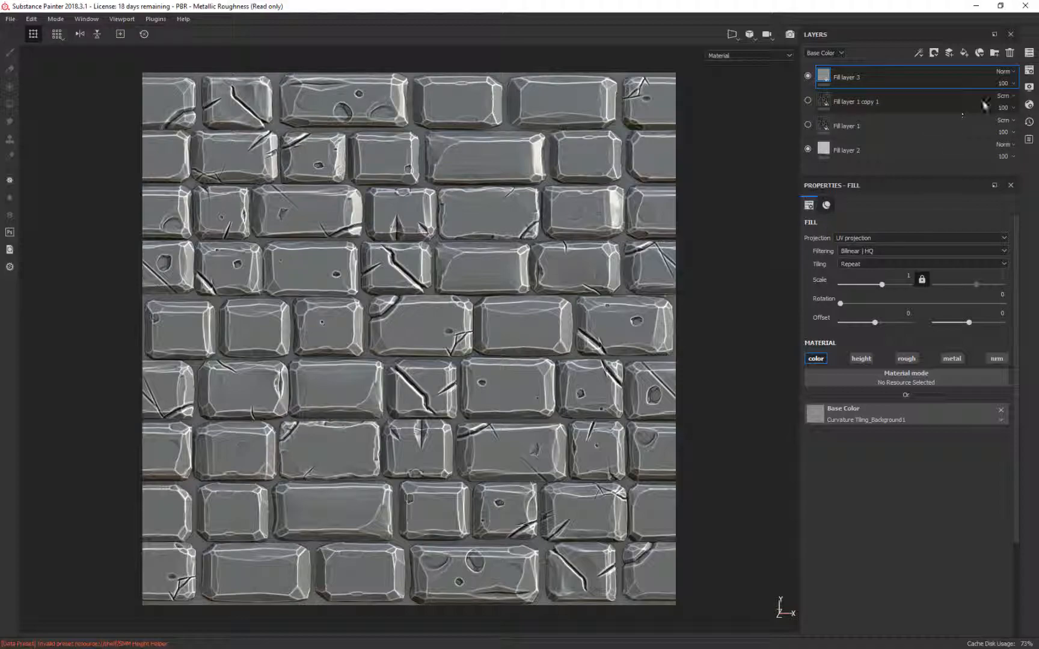
Step: Try the Screen blending mode on Fill layer 3, and switch it to Overlay
{"action": "left_click", "coordinate": [1004, 71]}
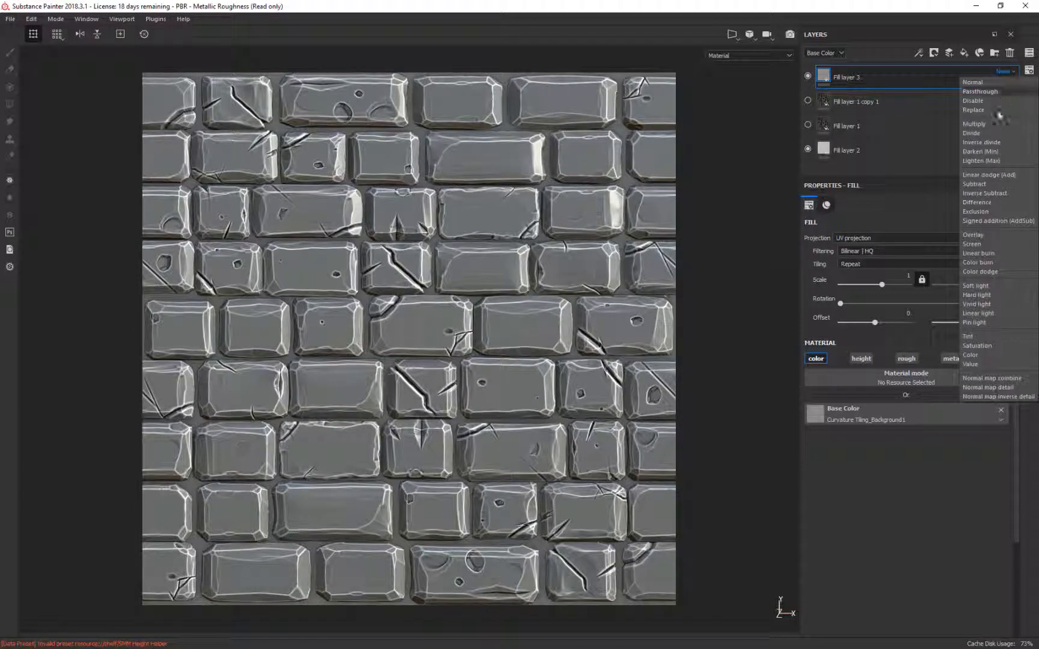
{"action": "left_click", "coordinate": [981, 244]}
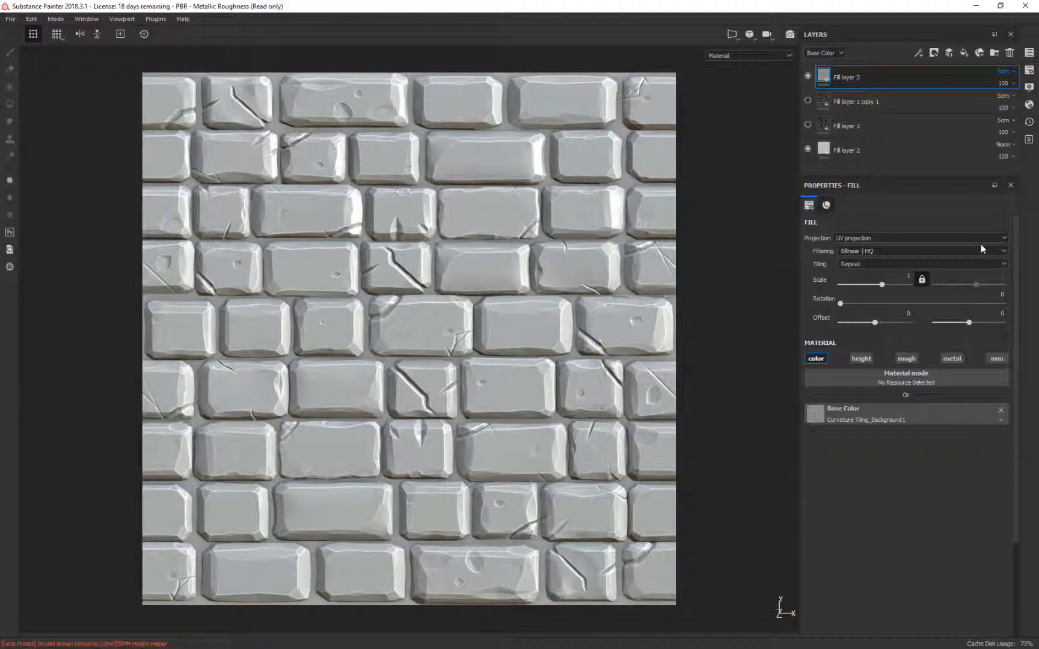
{"action": "left_click", "coordinate": [1003, 72]}
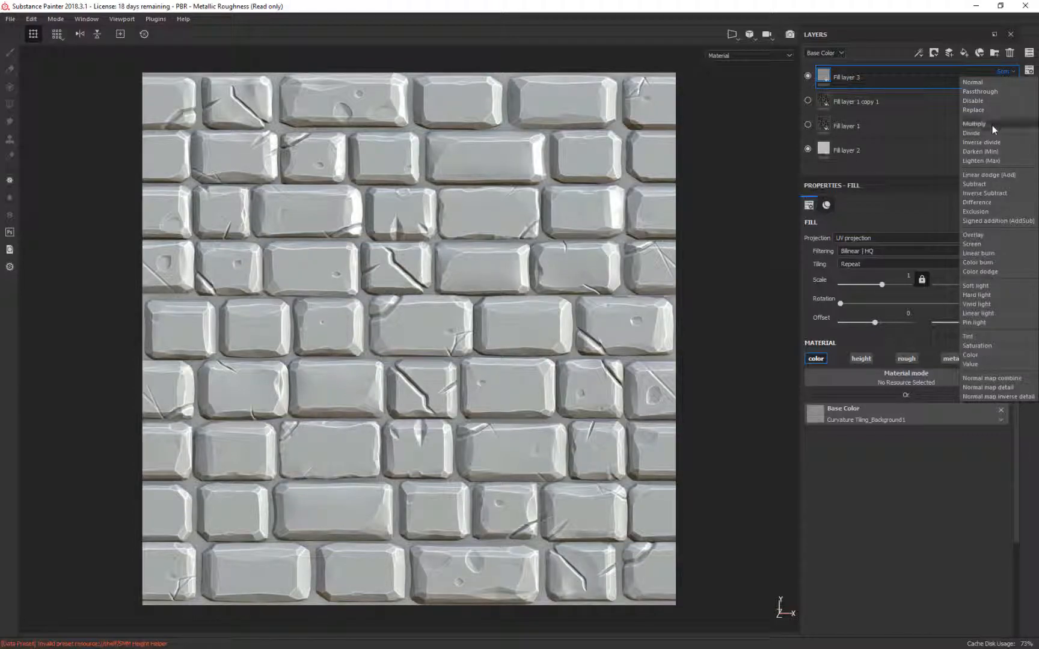
{"action": "left_click", "coordinate": [979, 235]}
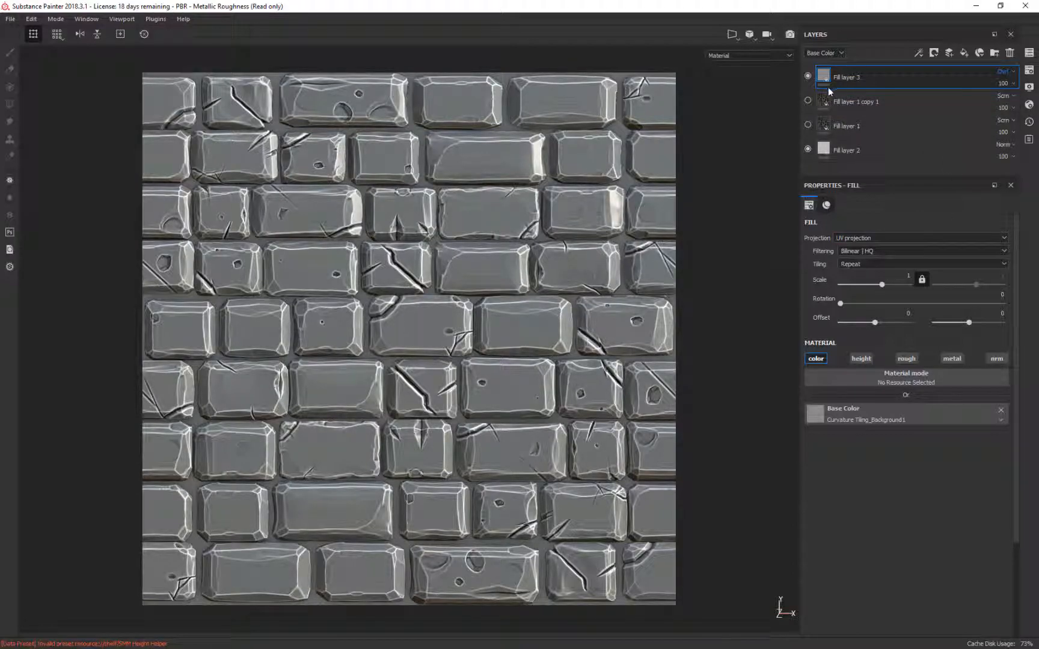
Step: Show Fill layer 1 copy 1 above Fill layer 3 and delete the hidden Fill layer 1
{"action": "left_click_drag", "start_coordinate": [900, 92], "coordinate": [898, 70]}
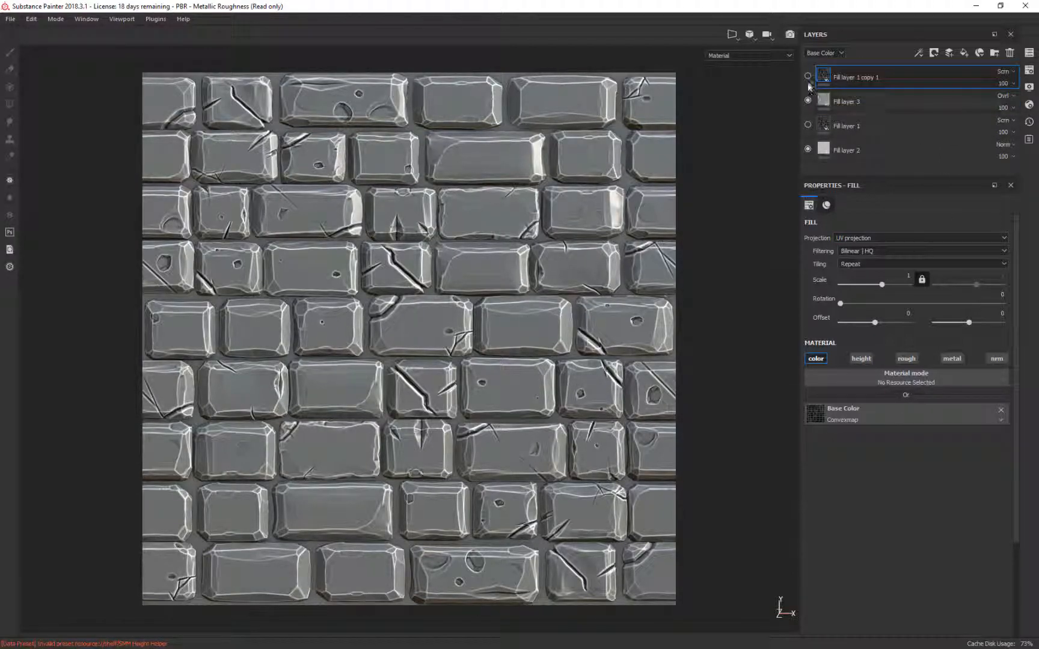
{"action": "left_click", "coordinate": [809, 75]}
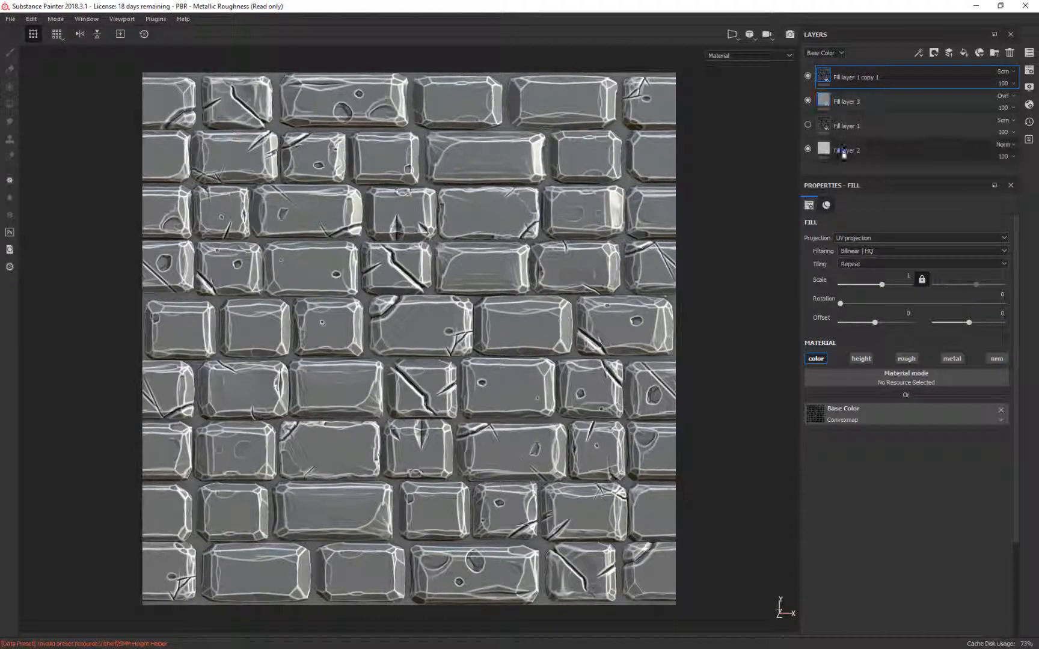
{"action": "left_click", "coordinate": [892, 129]}
{"action": "key", "text": "Delete"}
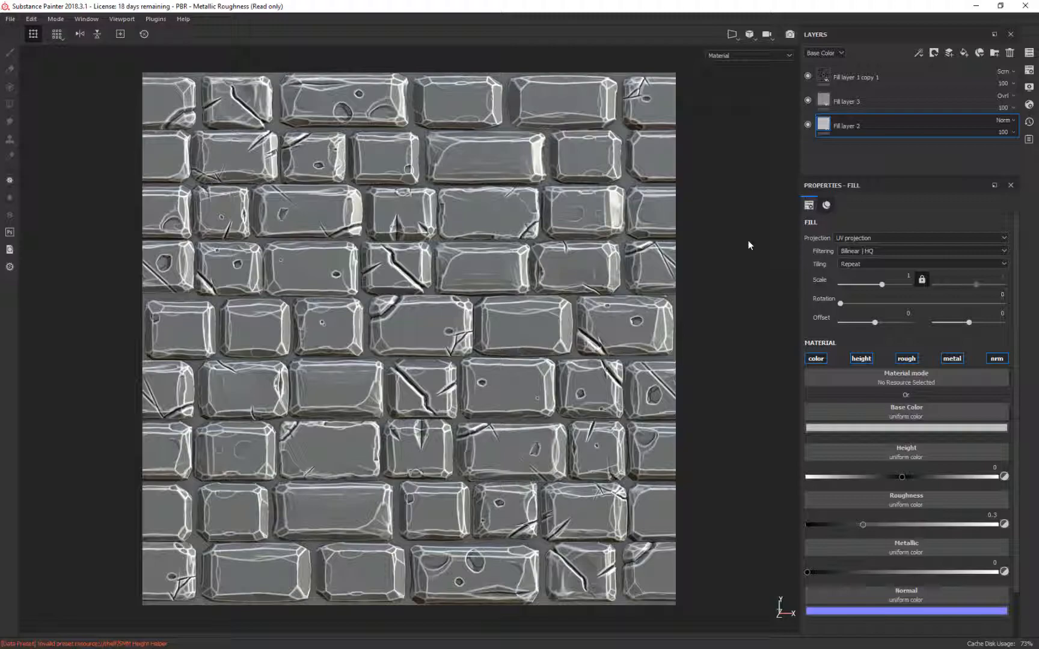
Step: Switch to Photoshop and hide Layer 1 and Layer 2 so only the curvature background shows
{"action": "key", "text": "ctrl+shift"}
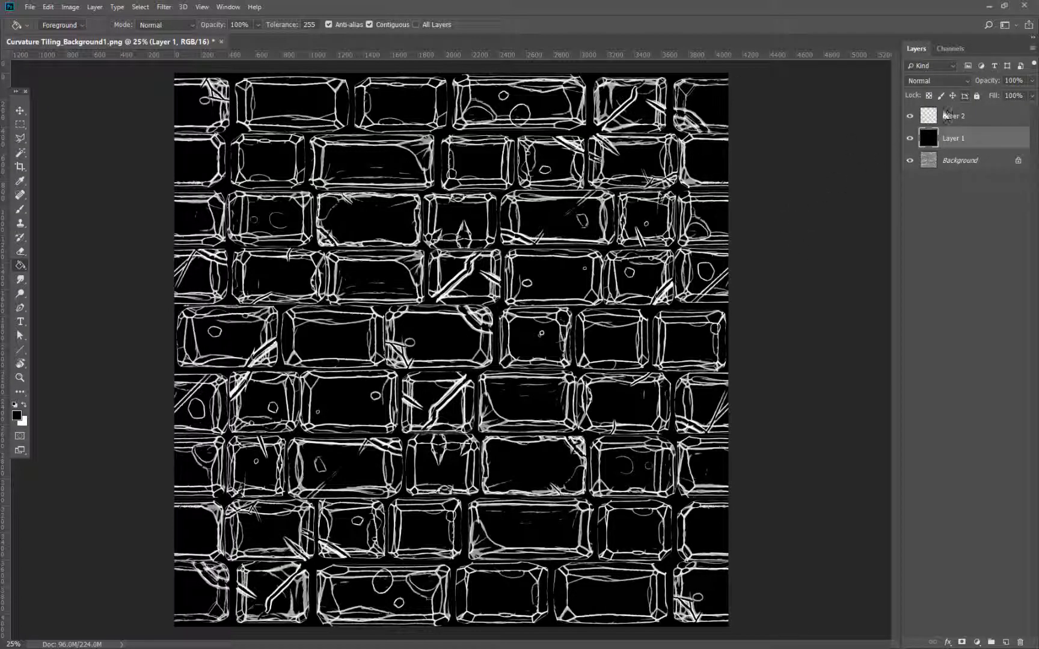
{"action": "left_click", "coordinate": [909, 138]}
{"action": "left_click", "coordinate": [909, 116]}
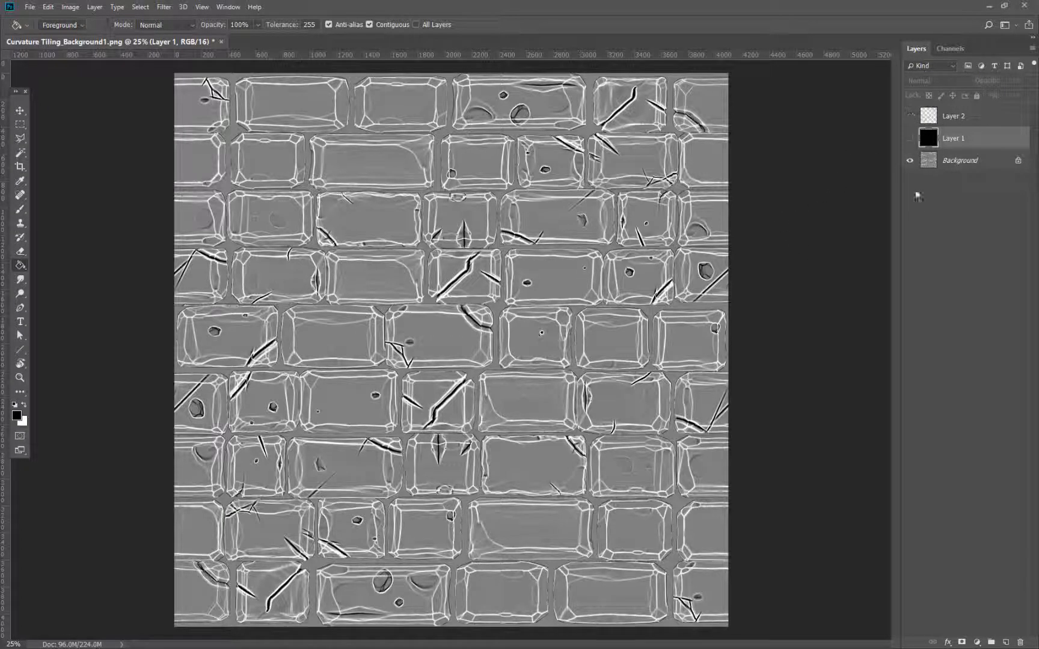
Step: Convert the locked Background into an editable layer and check the image's pixel dimensions
{"action": "left_click", "coordinate": [950, 160]}
{"action": "double_click", "coordinate": [958, 161]}
{"action": "key", "text": "Return"}
{"action": "key", "text": "ctrl+alt+i"}
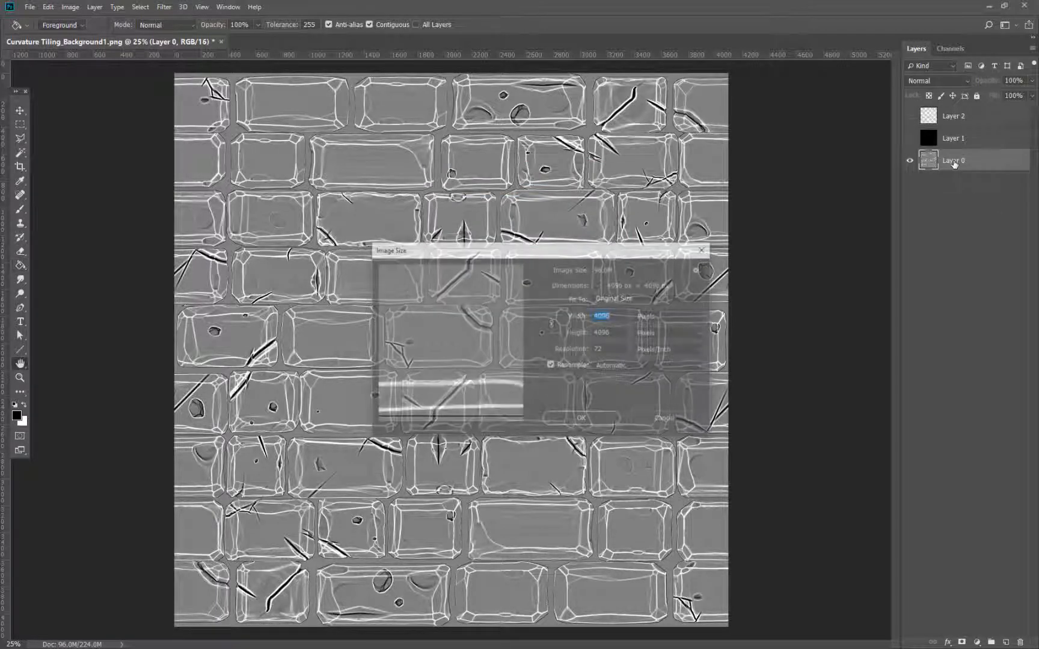
{"action": "key", "text": "Escape"}
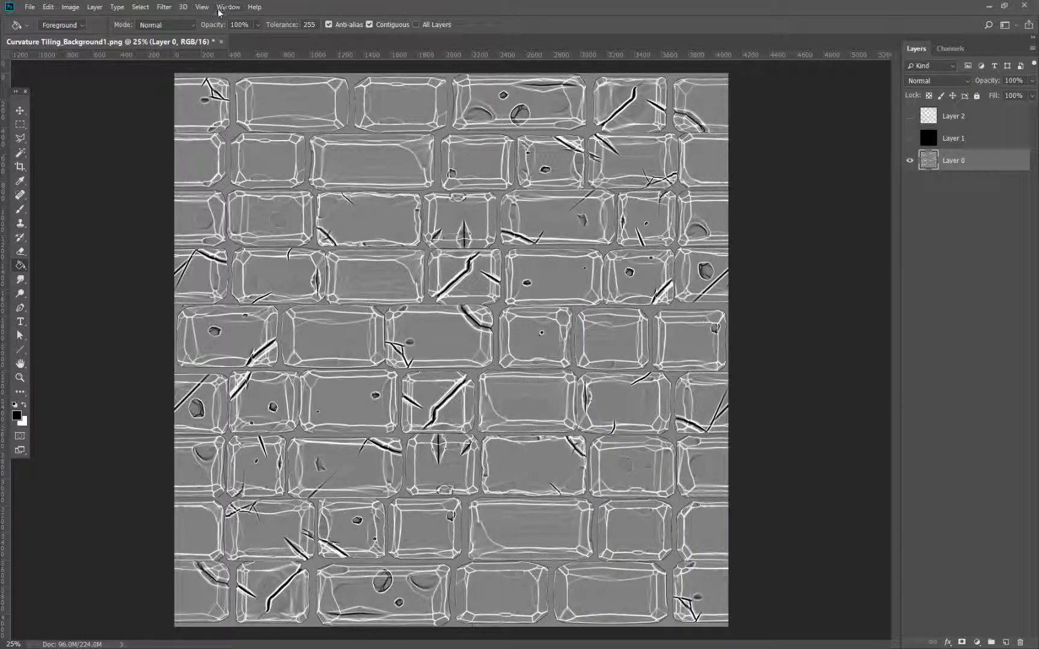
Step: Try offsetting Layer 0 horizontally and 2048 pixels vertically with undefined areas wrapped around
{"action": "left_click", "coordinate": [163, 7]}
{"action": "mouse_move", "coordinate": [253, 222]}
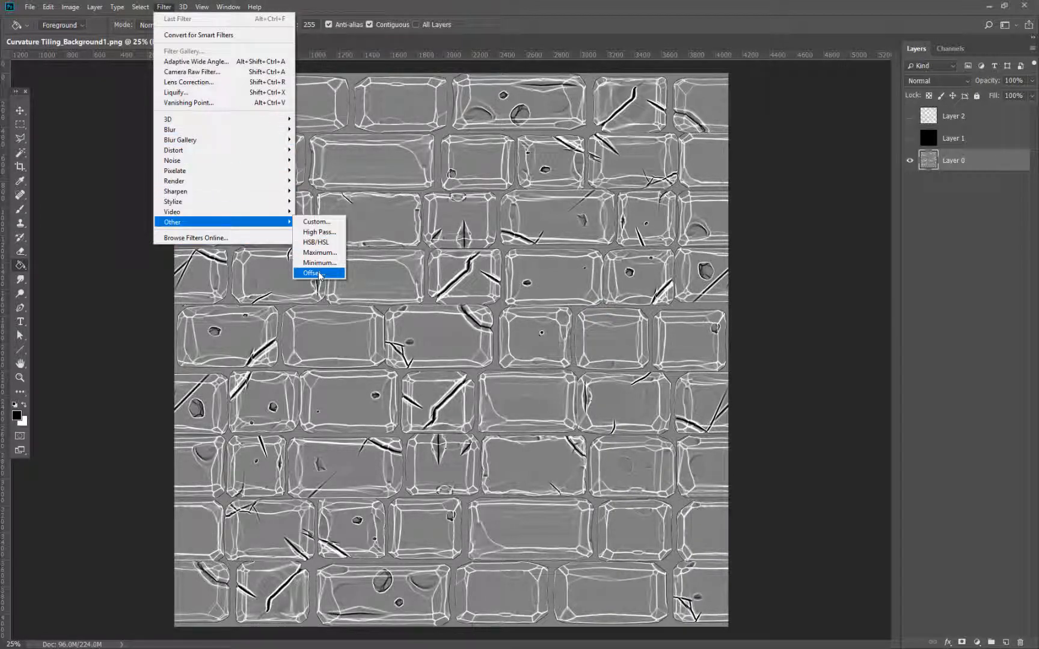
{"action": "left_click", "coordinate": [314, 273]}
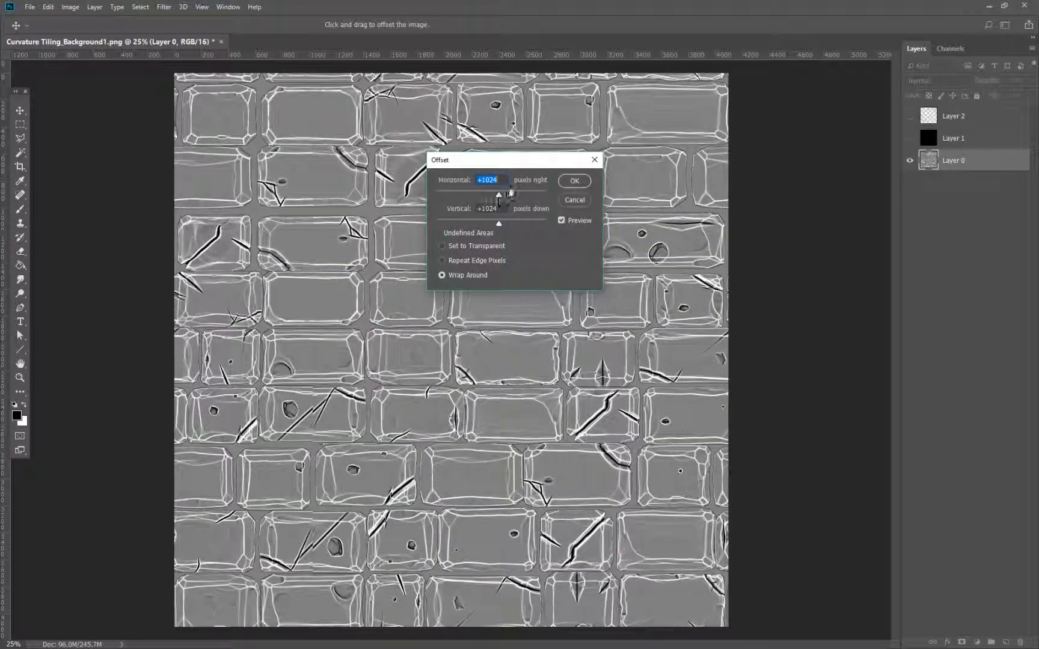
{"action": "type", "text": "2"}
{"action": "key", "text": "Tab"}
{"action": "type", "text": "2048"}
{"action": "key", "text": "Return"}
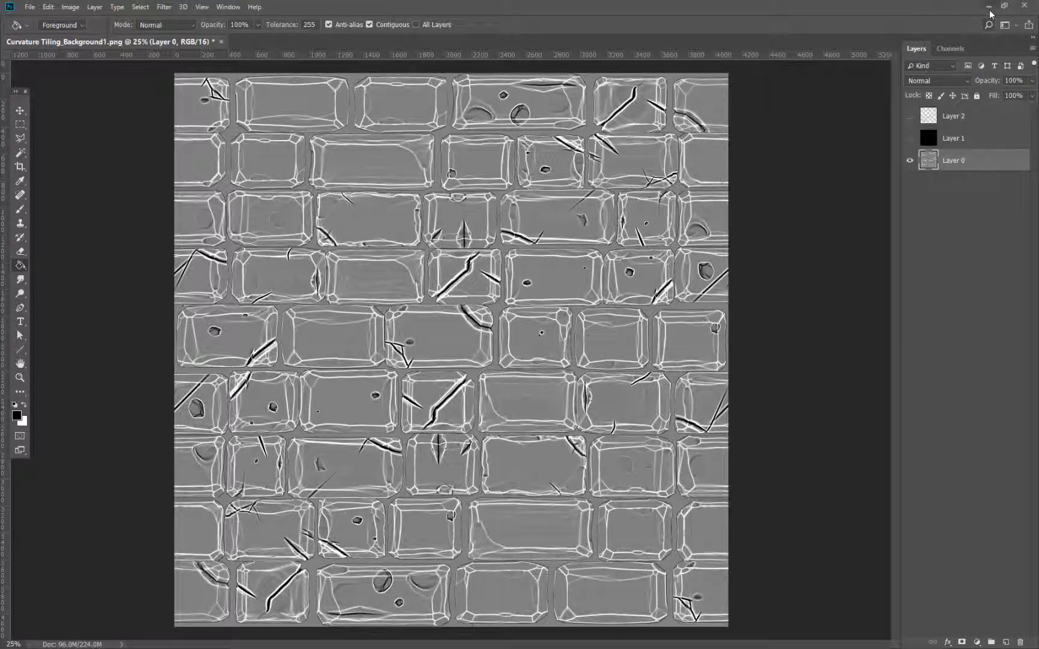
Step: Switch back to Substance Painter and open the texture export settings with the destination folder chooser
{"action": "left_click", "coordinate": [989, 5]}
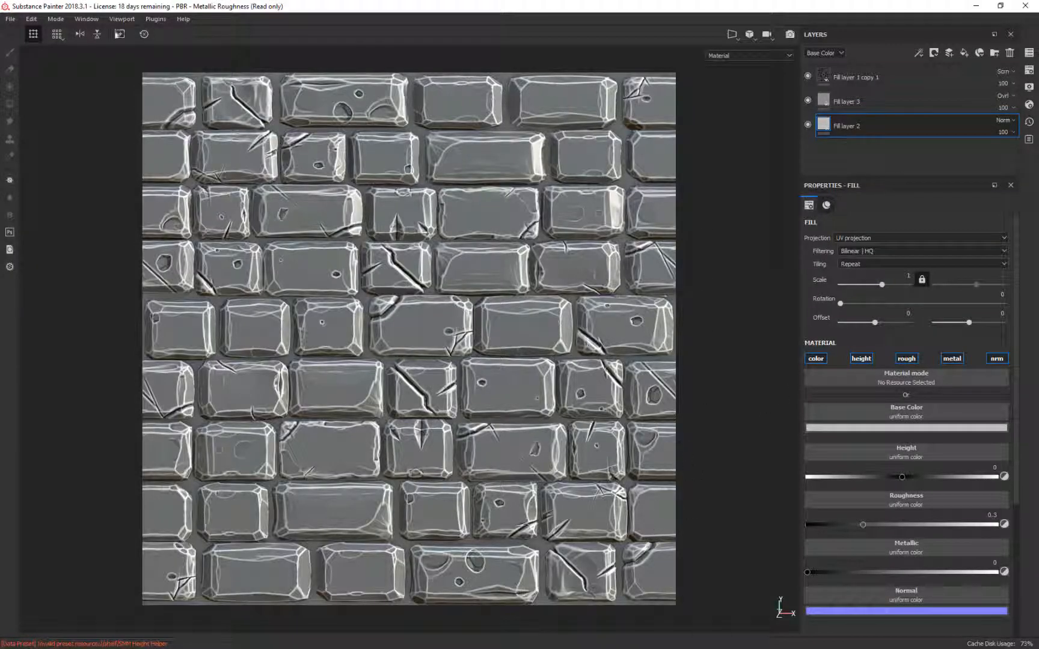
{"action": "left_click", "coordinate": [11, 19]}
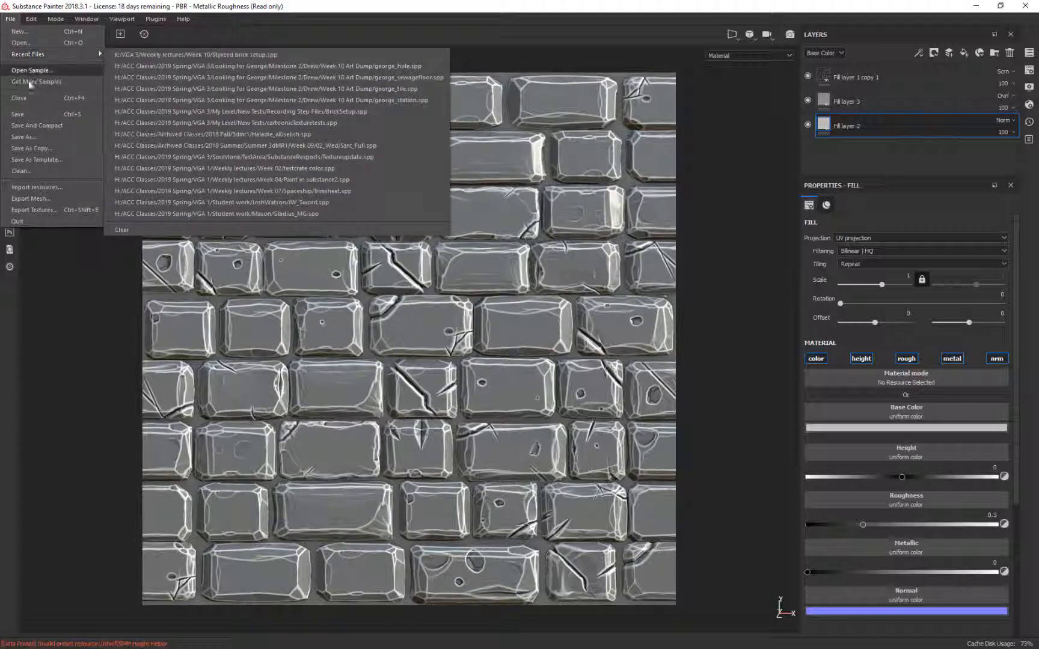
{"action": "left_click", "coordinate": [69, 343]}
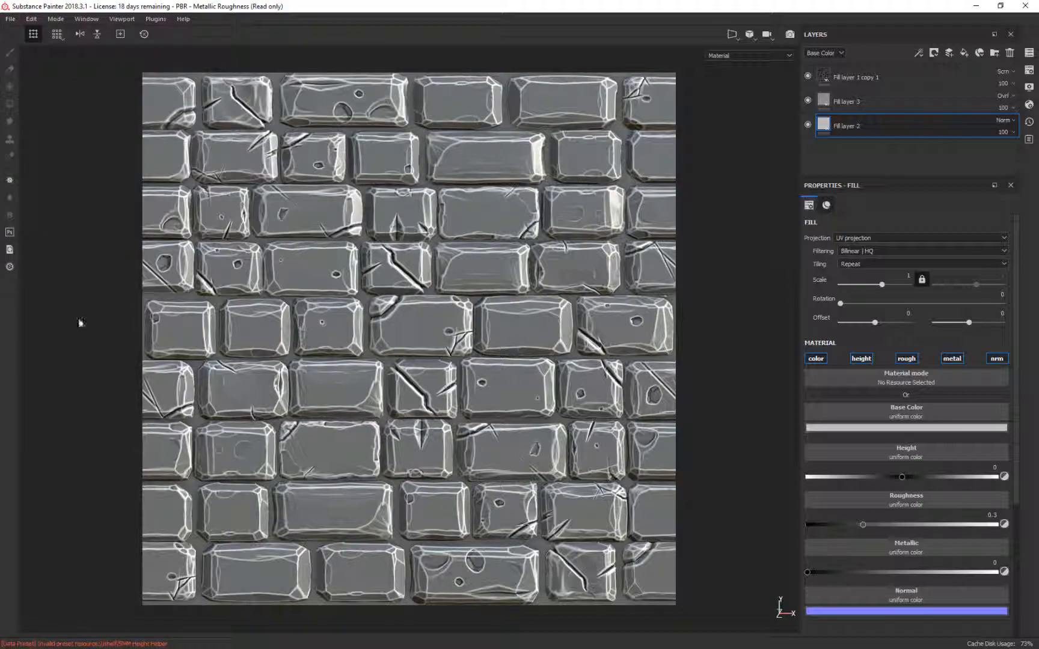
{"action": "left_click", "coordinate": [10, 19]}
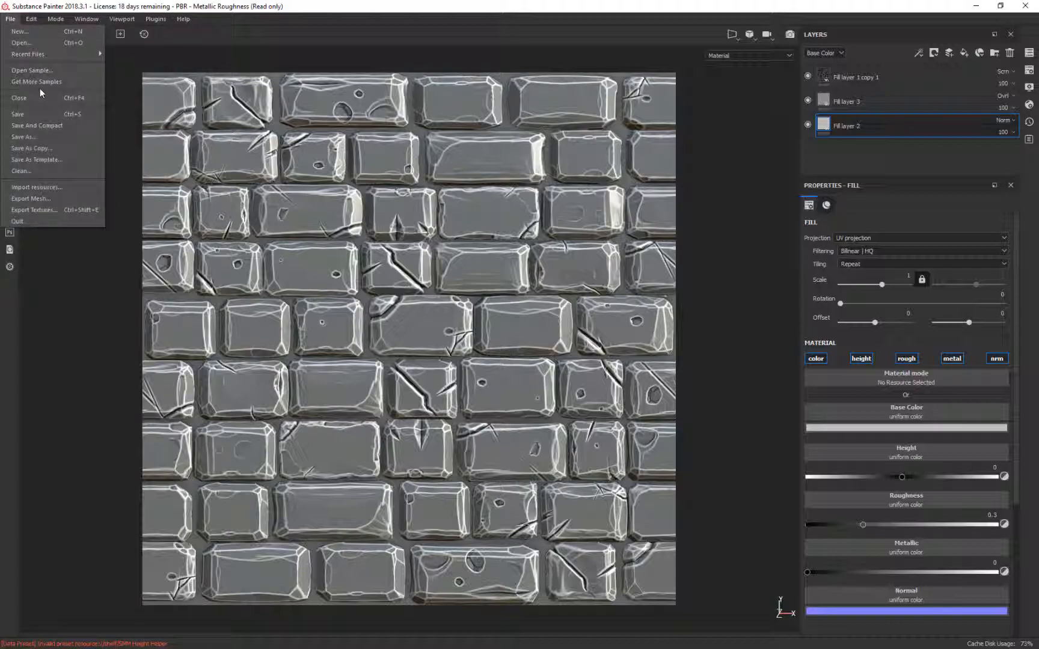
{"action": "left_click", "coordinate": [34, 210]}
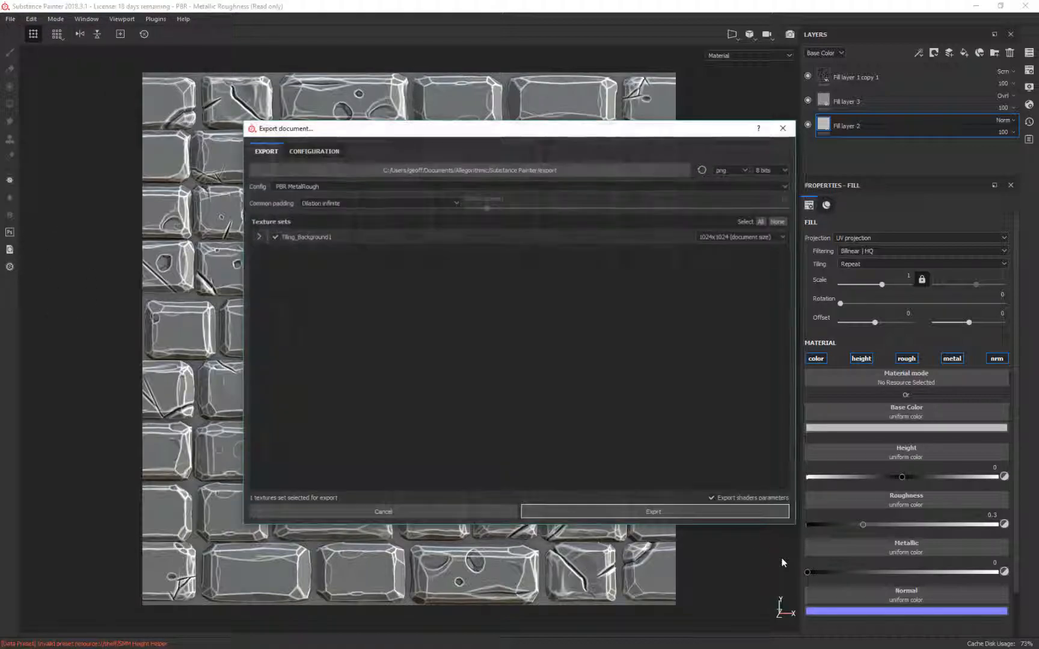
{"action": "left_click", "coordinate": [510, 168]}
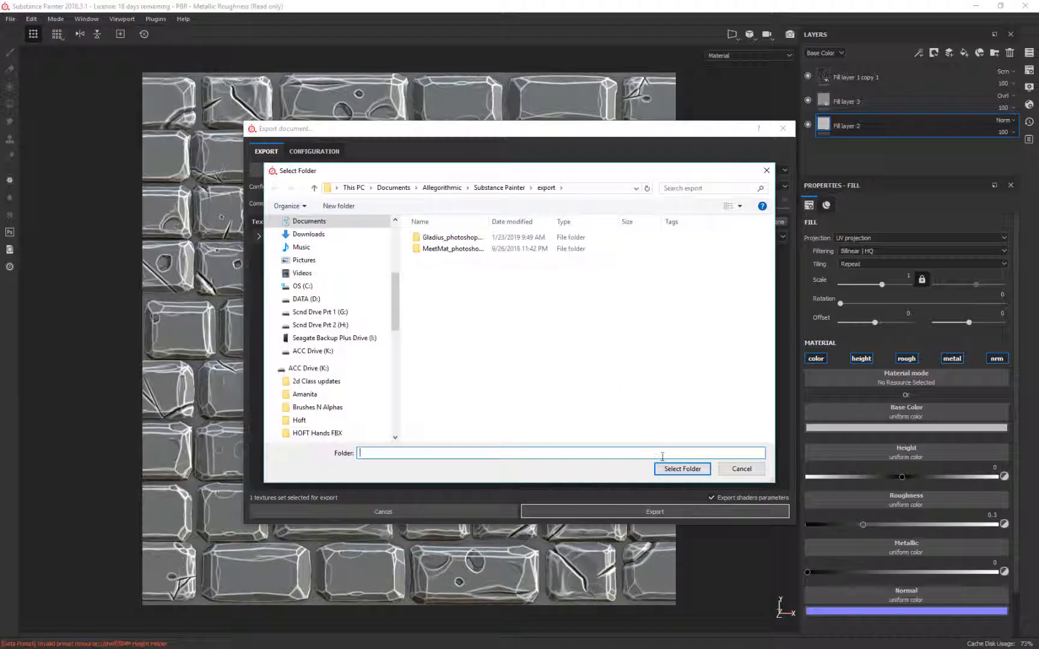
{"action": "middle_click", "coordinate": [618, 352]}
{"action": "mouse_move", "coordinate": [651, 377]}
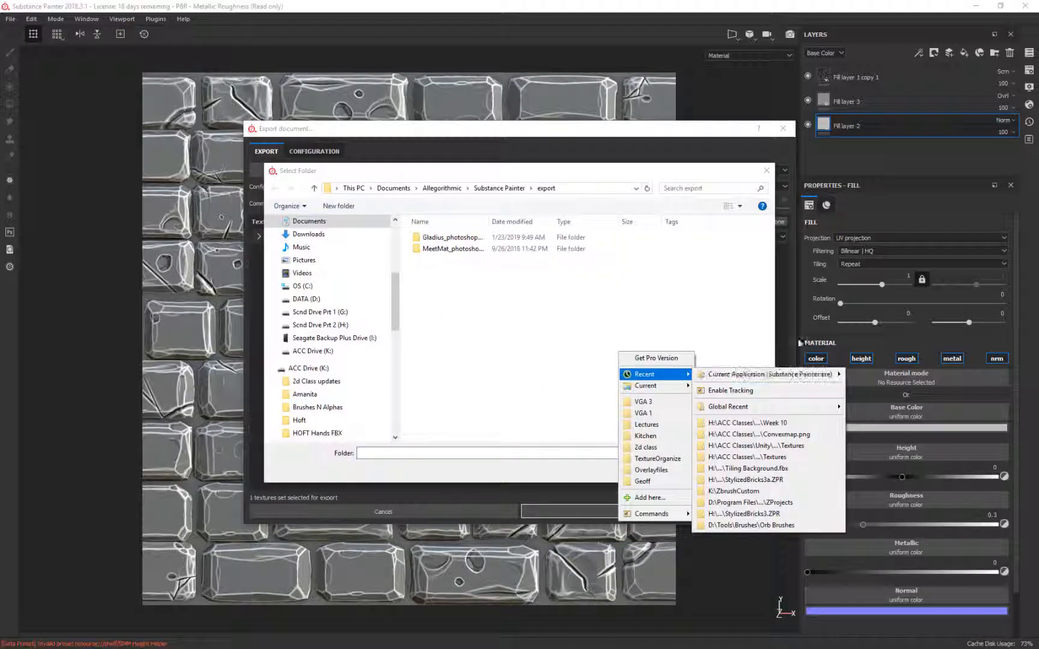
{"action": "left_click", "coordinate": [819, 448]}
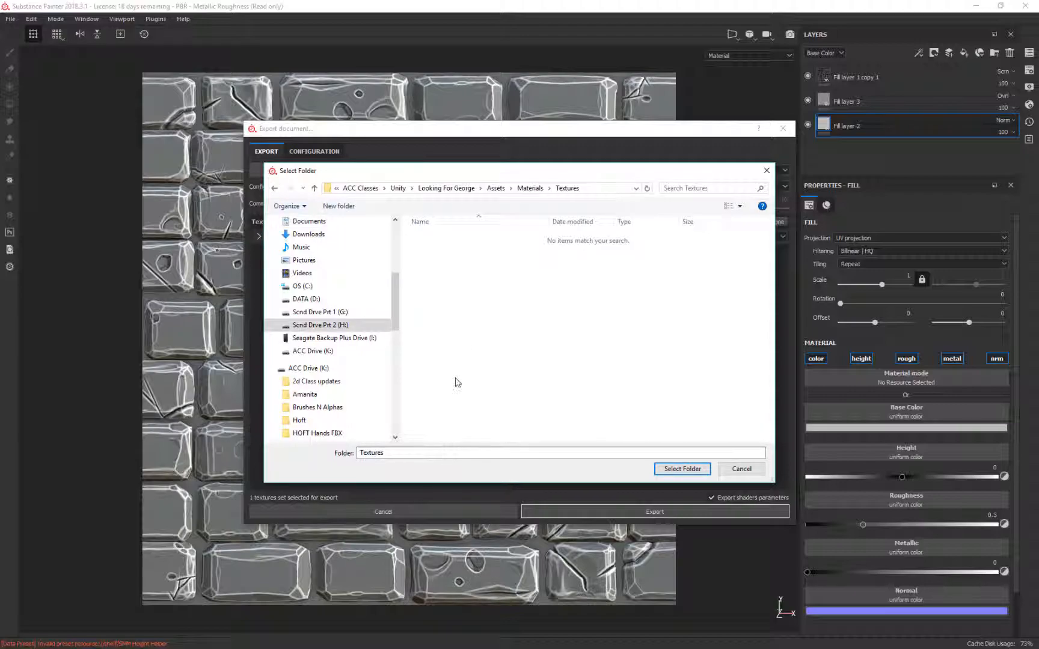
{"action": "double_click", "coordinate": [679, 354]}
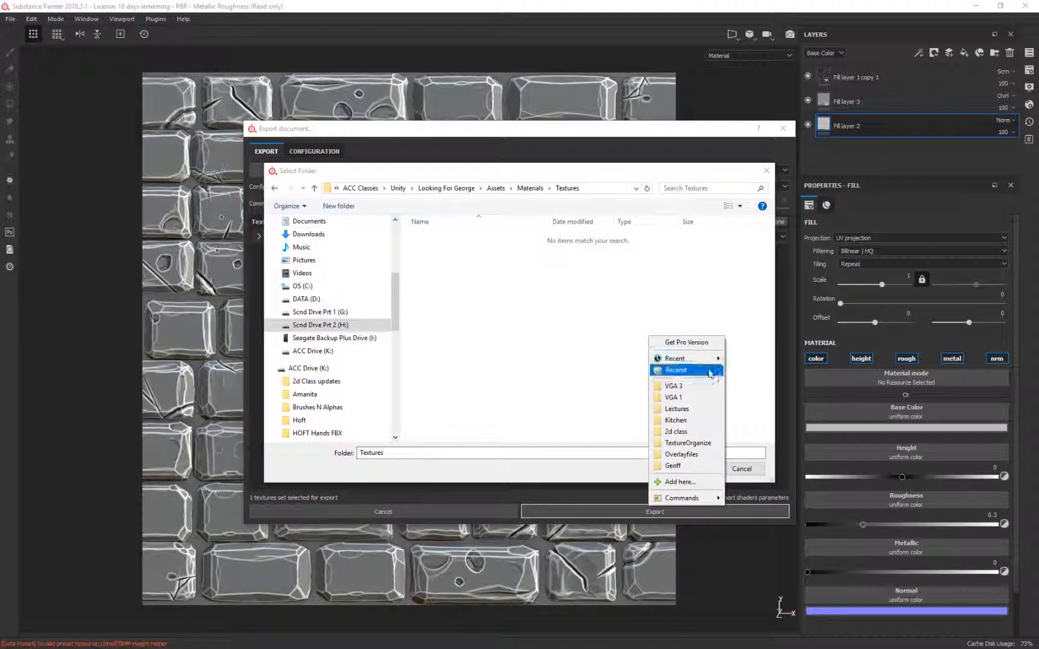
{"action": "mouse_move", "coordinate": [709, 359]}
{"action": "left_click", "coordinate": [799, 444]}
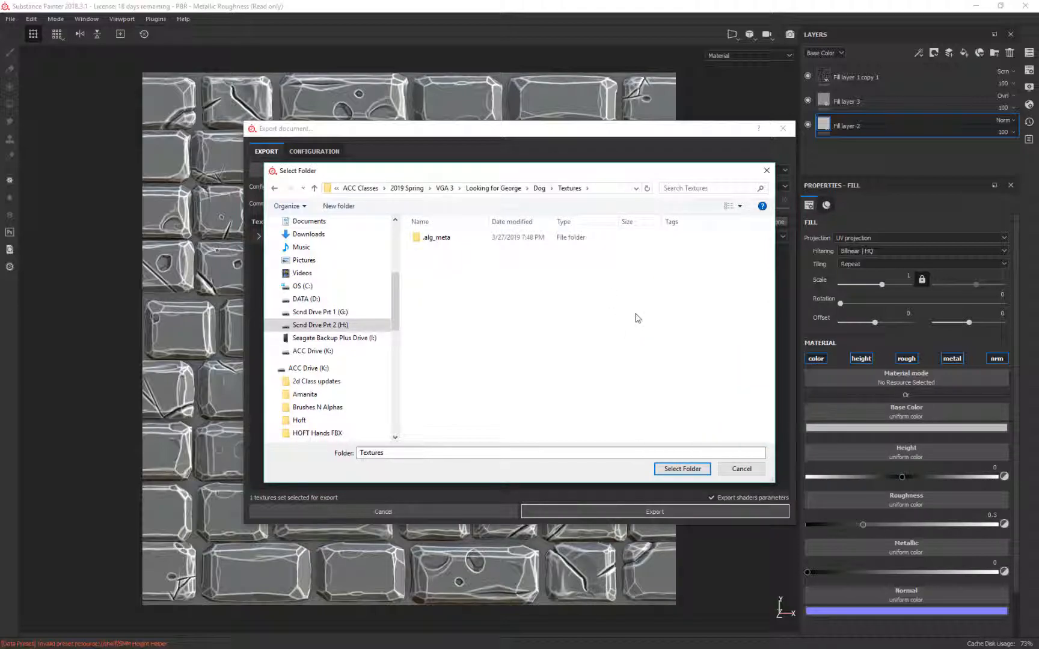
Step: Set the export folder to Capstone (Designers)/Assets/ART/Meshes/Enviroment/Textures within the Unity projects directory
{"action": "double_click", "coordinate": [648, 321]}
{"action": "mouse_move", "coordinate": [676, 345]}
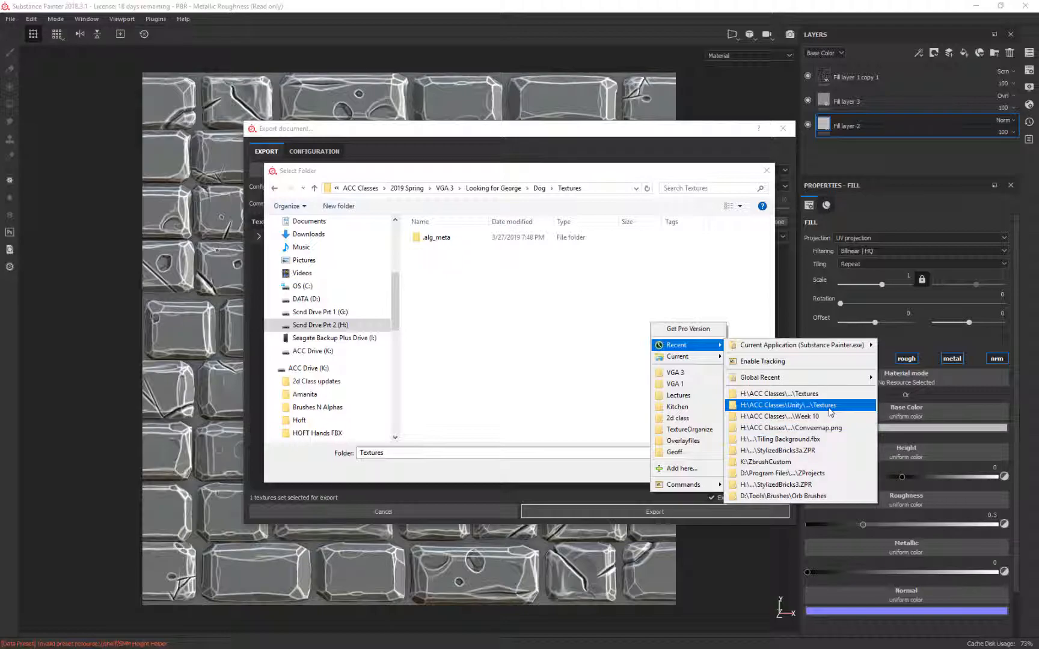
{"action": "left_click", "coordinate": [829, 406]}
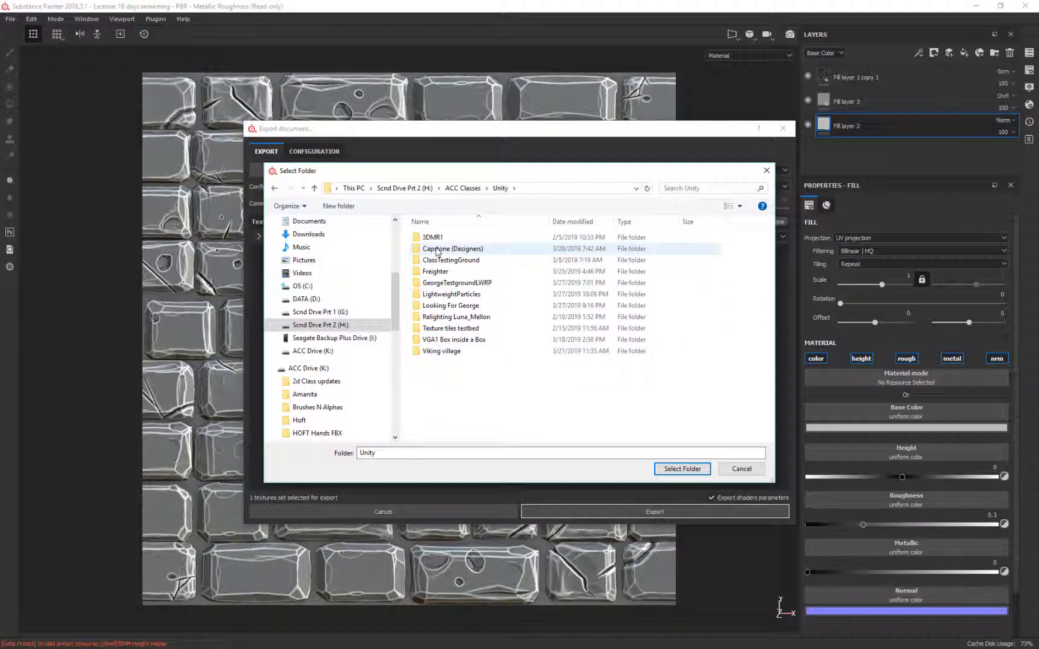
{"action": "double_click", "coordinate": [437, 249]}
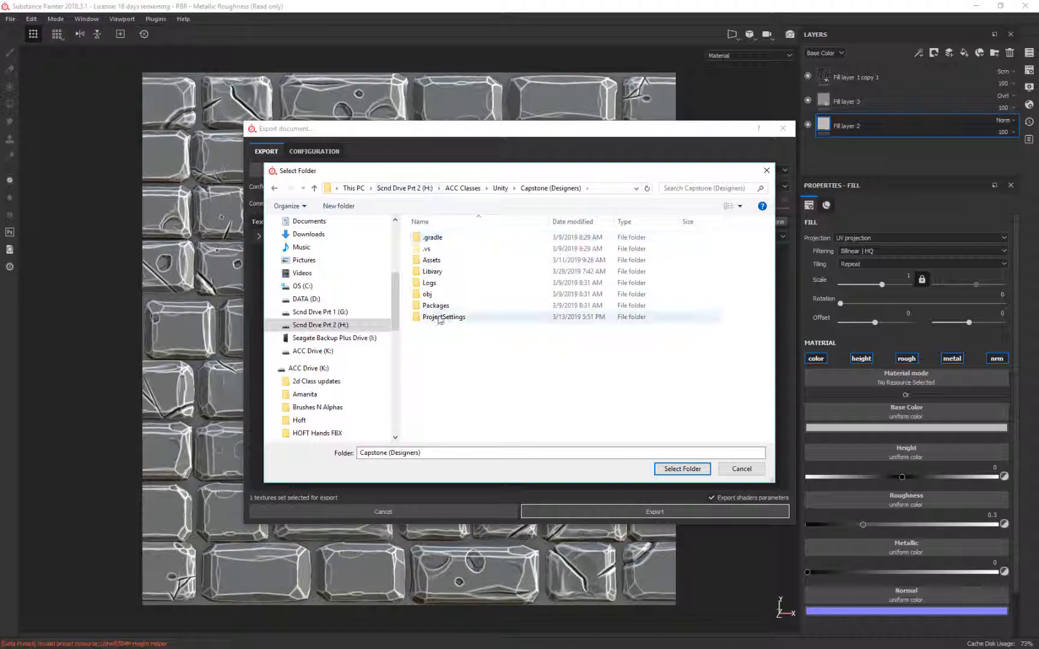
{"action": "left_click", "coordinate": [432, 261]}
{"action": "double_click", "coordinate": [432, 261]}
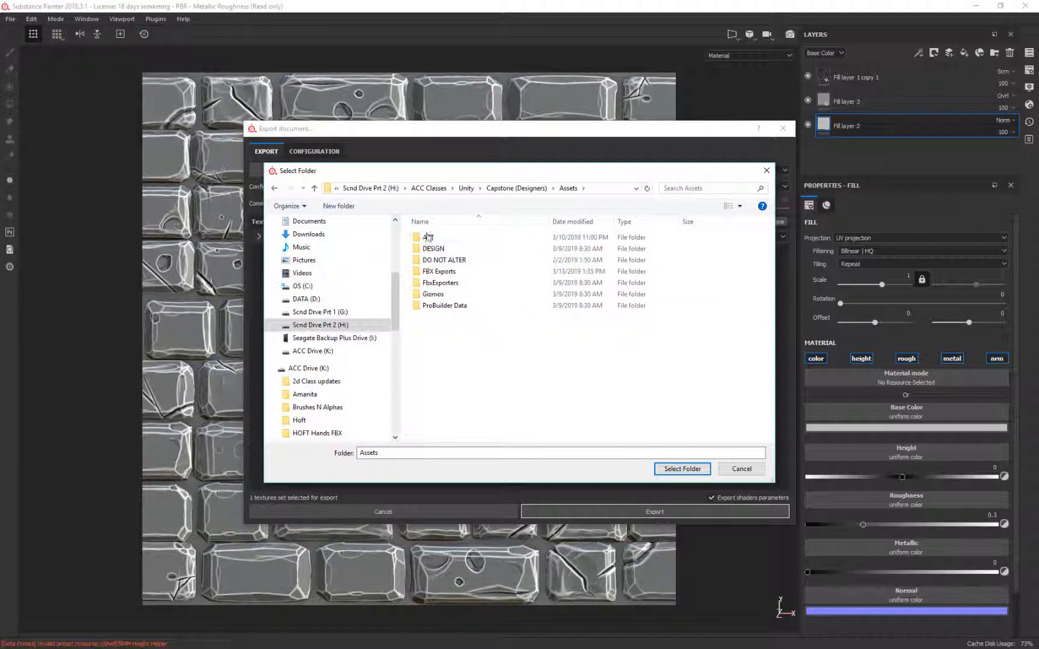
{"action": "double_click", "coordinate": [430, 238]}
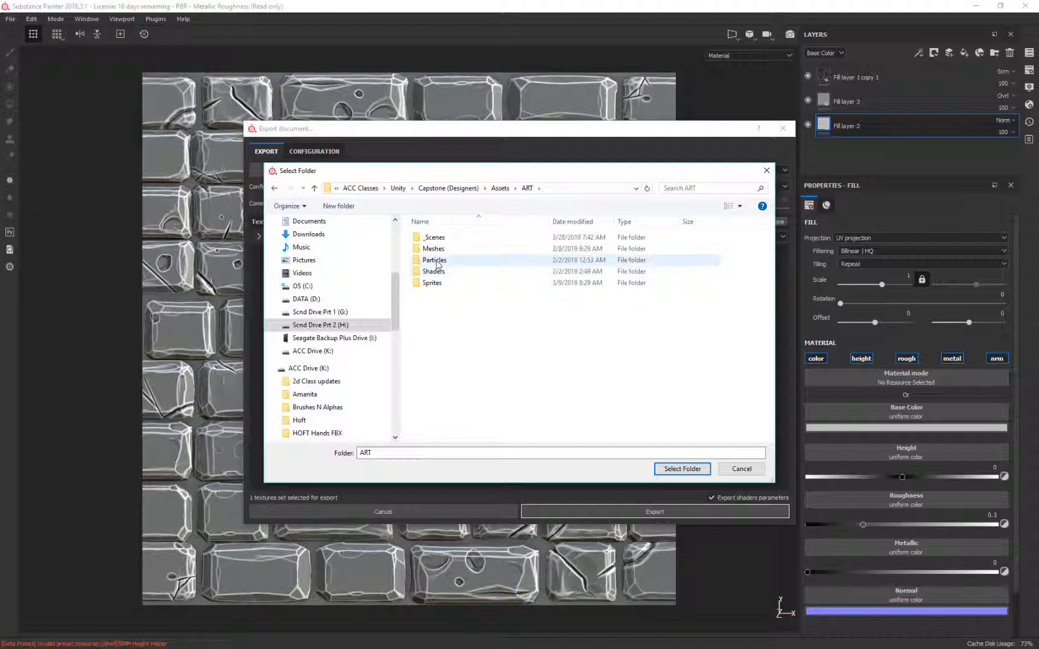
{"action": "double_click", "coordinate": [433, 249]}
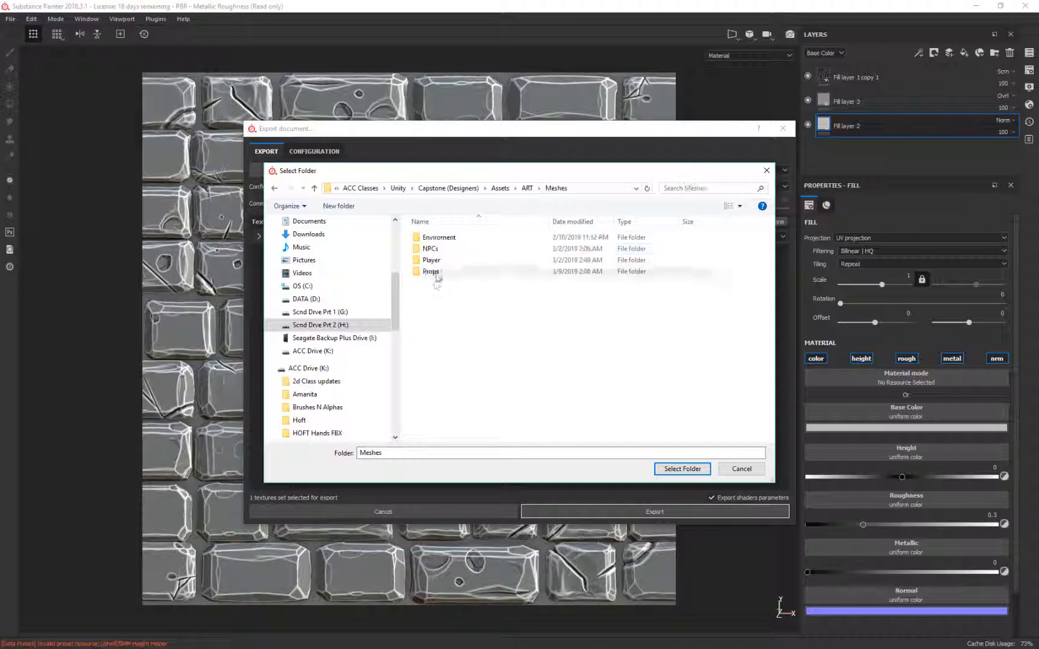
{"action": "double_click", "coordinate": [433, 238]}
{"action": "double_click", "coordinate": [434, 306]}
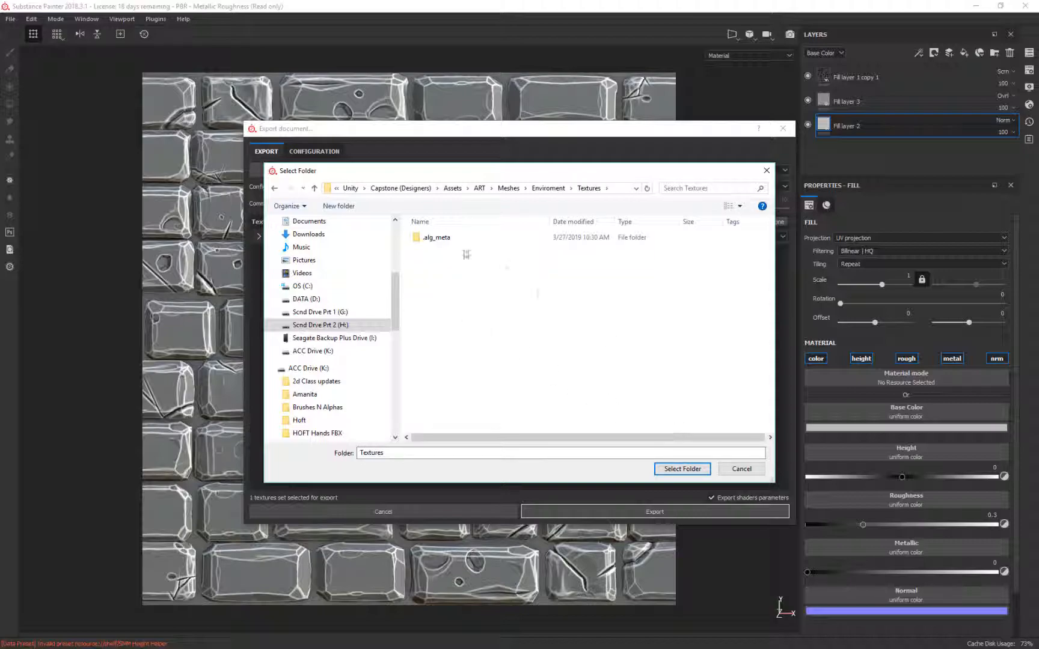
{"action": "left_click", "coordinate": [683, 469]}
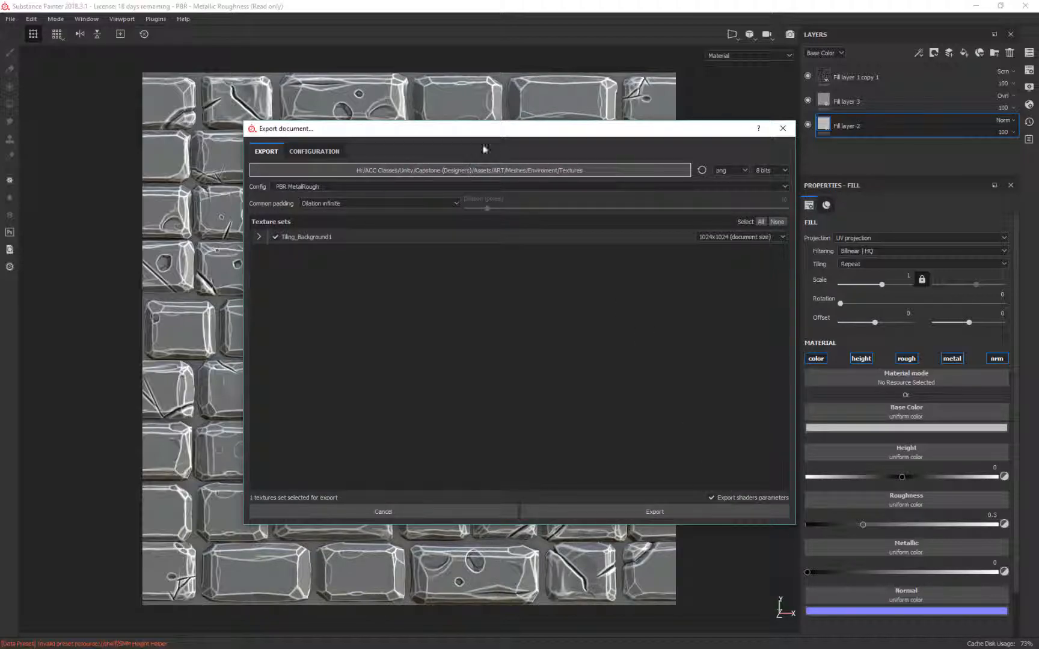
Step: Keep the Tiling_Background1 export size at 1024x1024 (document size) and list its output maps
{"action": "left_click", "coordinate": [752, 236]}
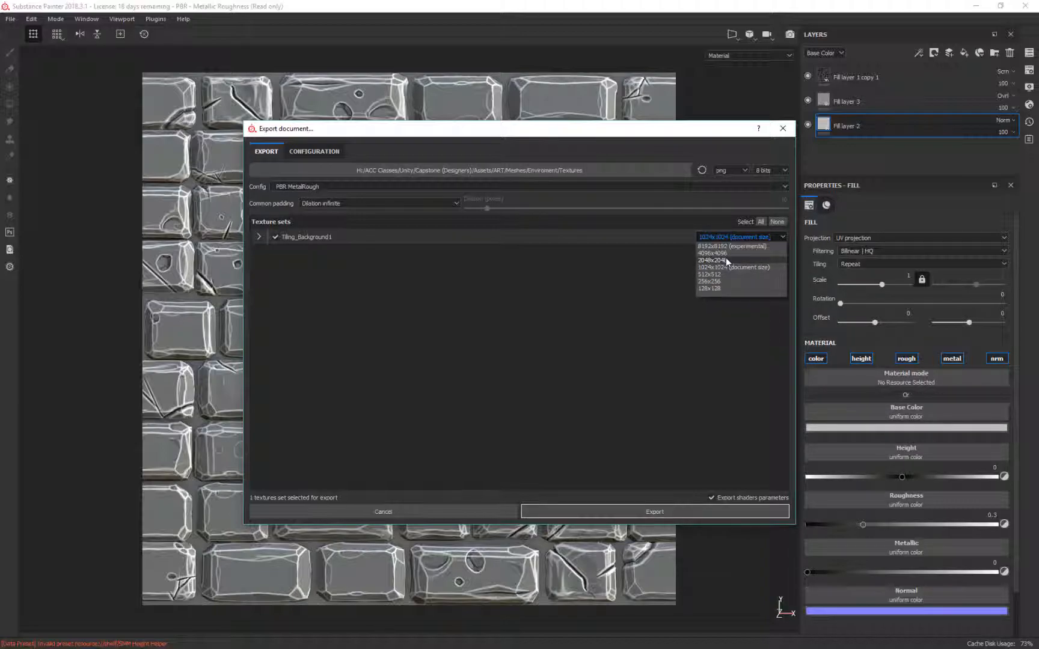
{"action": "left_click", "coordinate": [726, 266]}
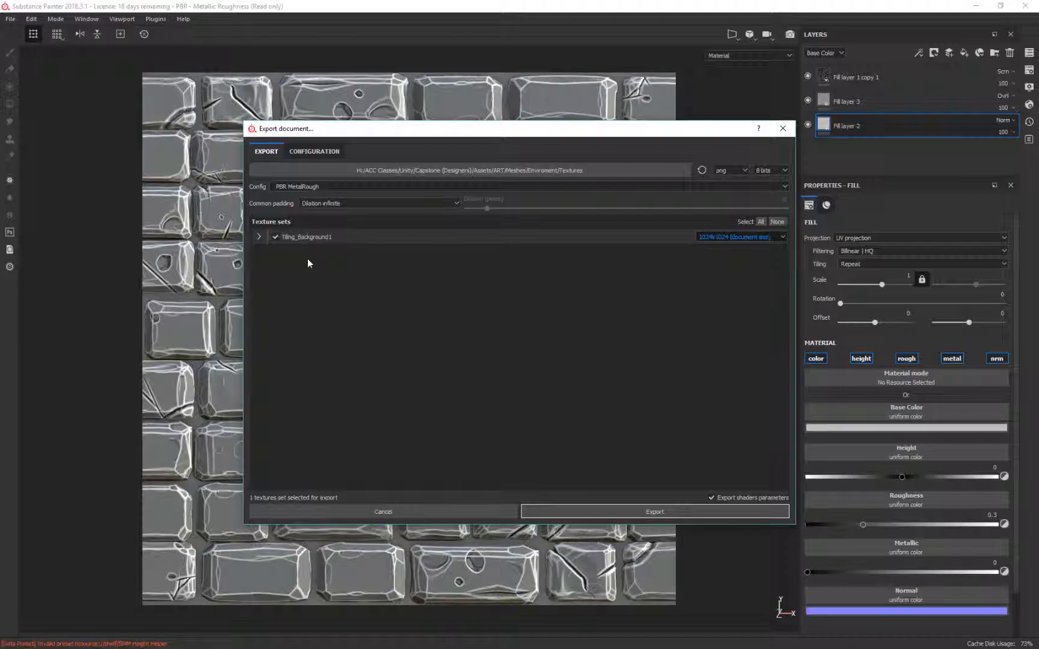
{"action": "left_click", "coordinate": [259, 236]}
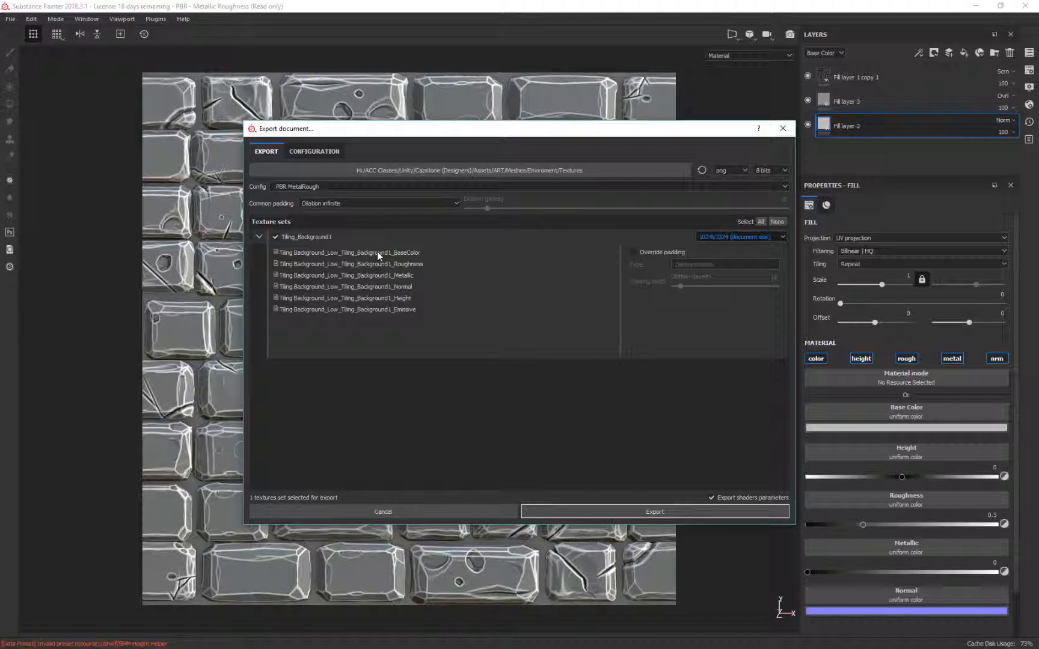
{"action": "triple_click", "coordinate": [458, 170]}
{"action": "left_click", "coordinate": [458, 169]}
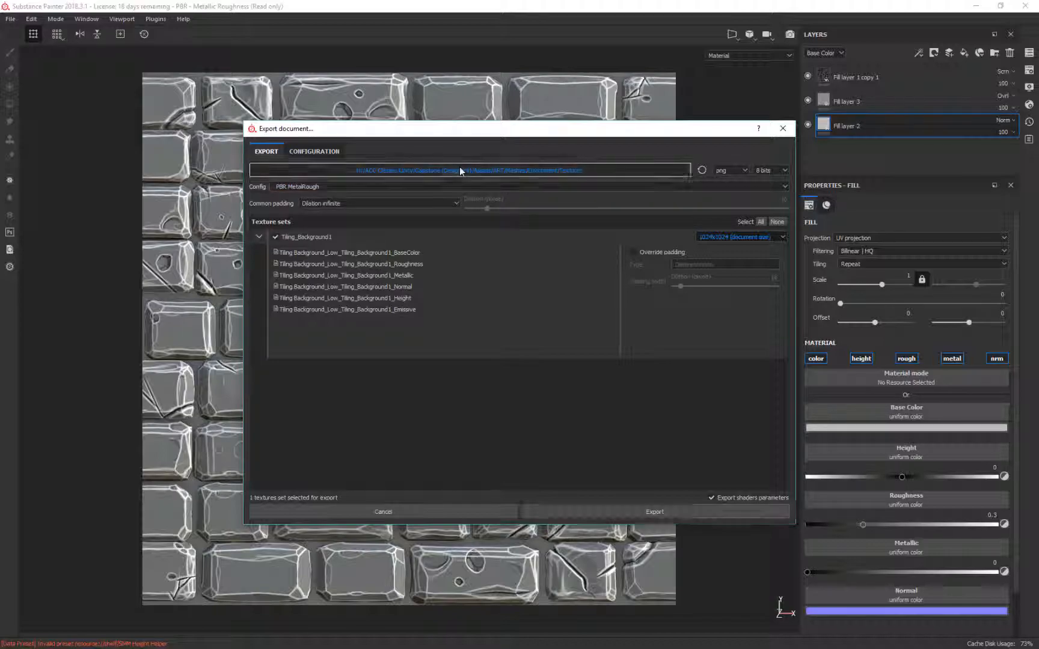
{"action": "left_click", "coordinate": [745, 473]}
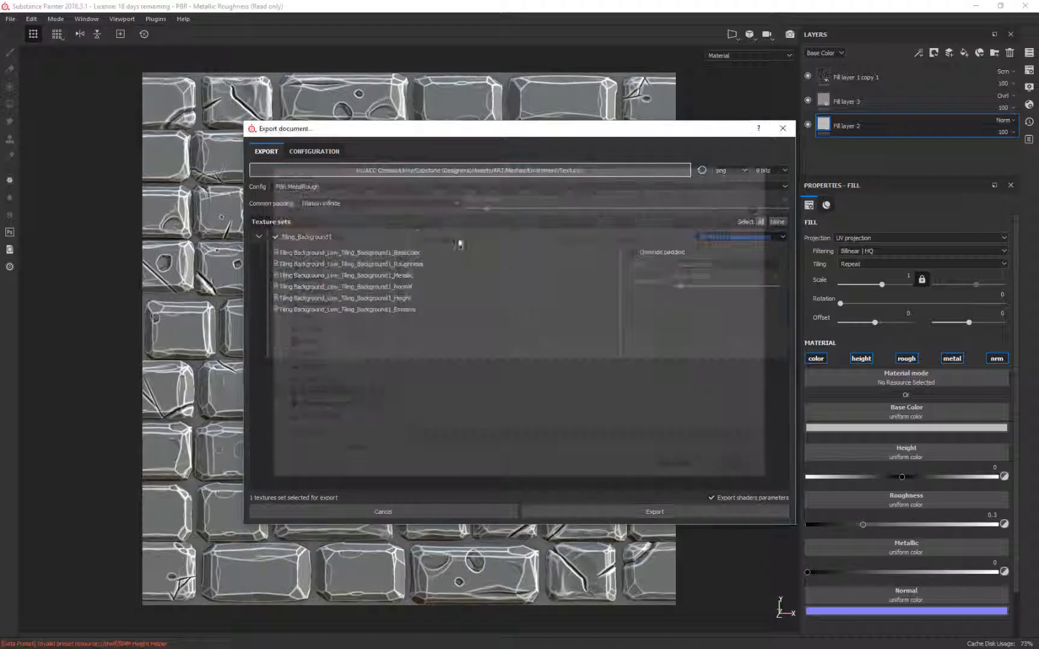
Step: Export Tiling_Background1 with the custom preset that writes separate AlbedoTransparency, Normal, Emission, AO, Height, Metal and Smoothness maps
{"action": "left_click", "coordinate": [401, 186]}
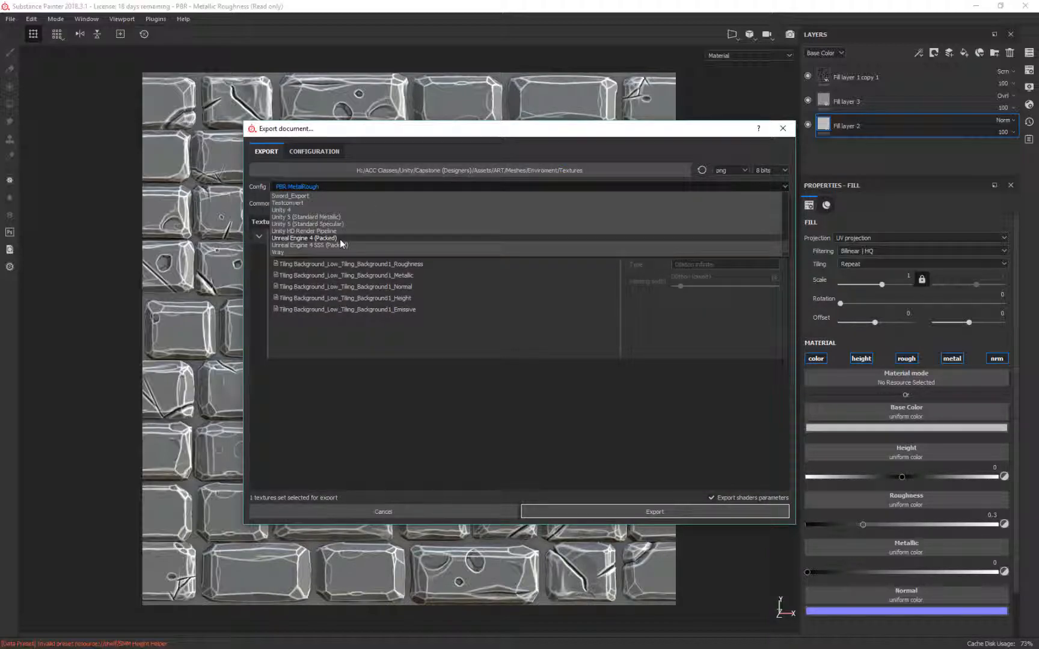
{"action": "left_click", "coordinate": [312, 216]}
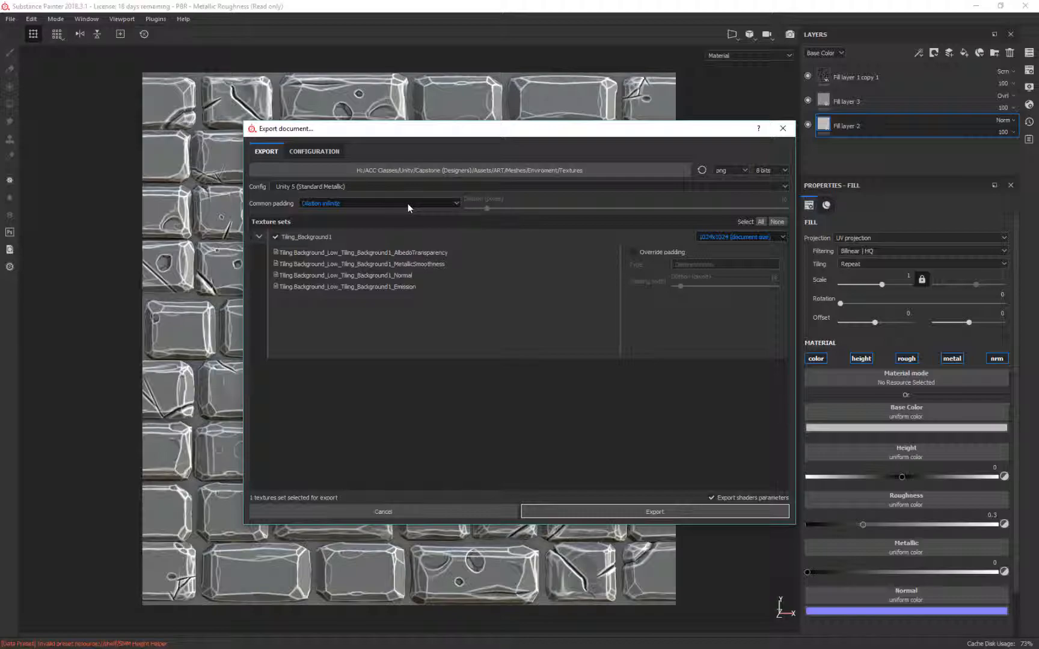
{"action": "left_click", "coordinate": [402, 187]}
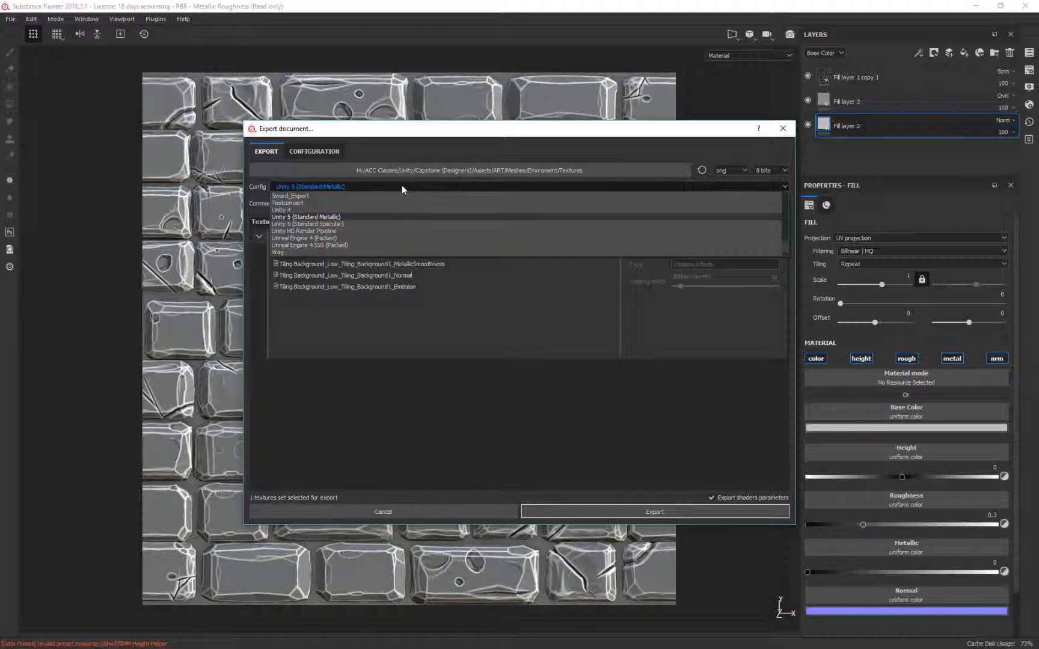
{"action": "scroll", "coordinate": [373, 218], "scroll_direction": "up", "scroll_amount": 2}
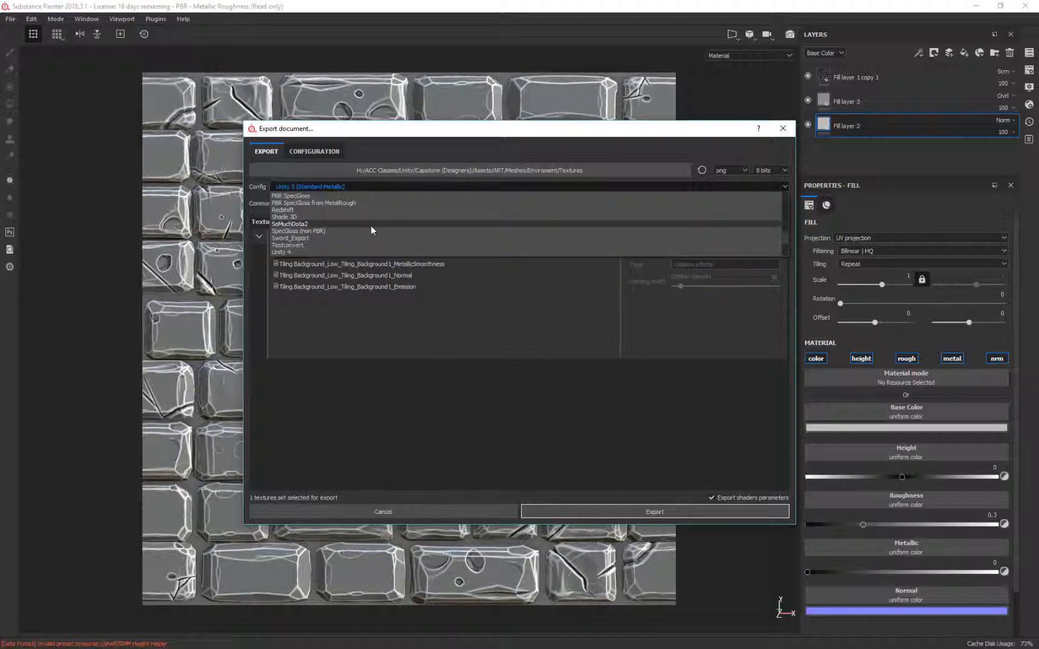
{"action": "scroll", "coordinate": [368, 227], "scroll_direction": "up", "scroll_amount": 1}
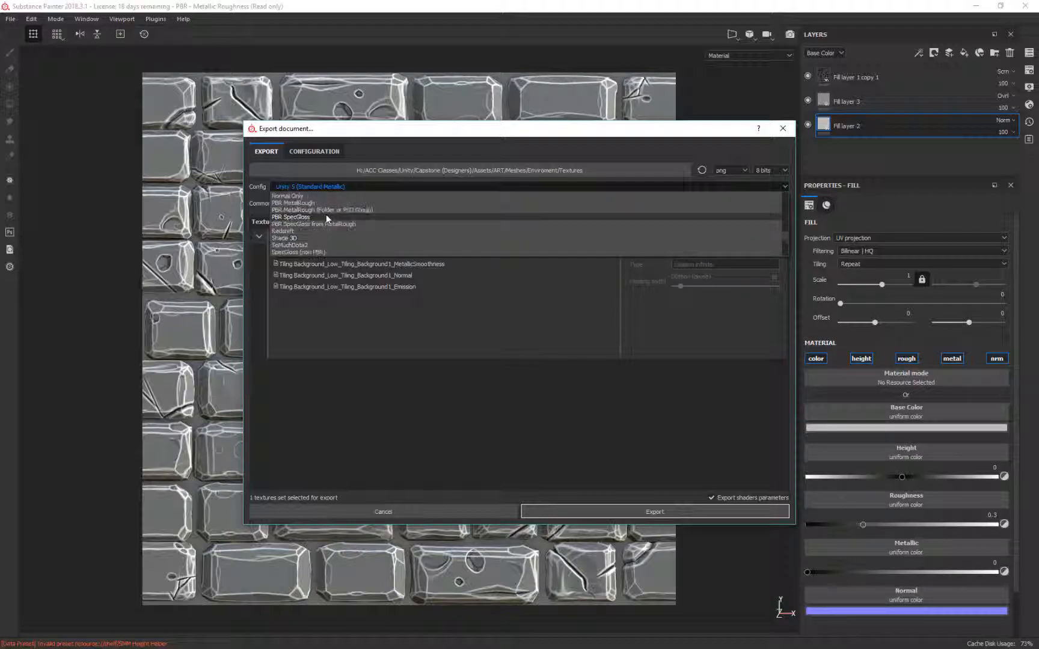
{"action": "scroll", "coordinate": [455, 232], "scroll_direction": "up", "scroll_amount": 2}
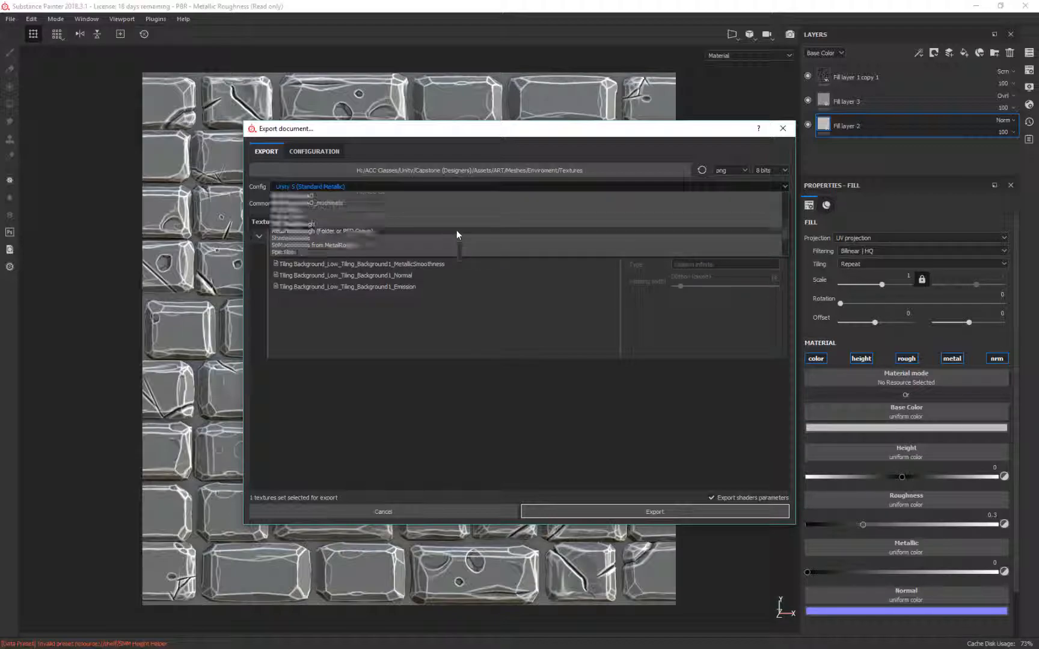
{"action": "left_click", "coordinate": [294, 217]}
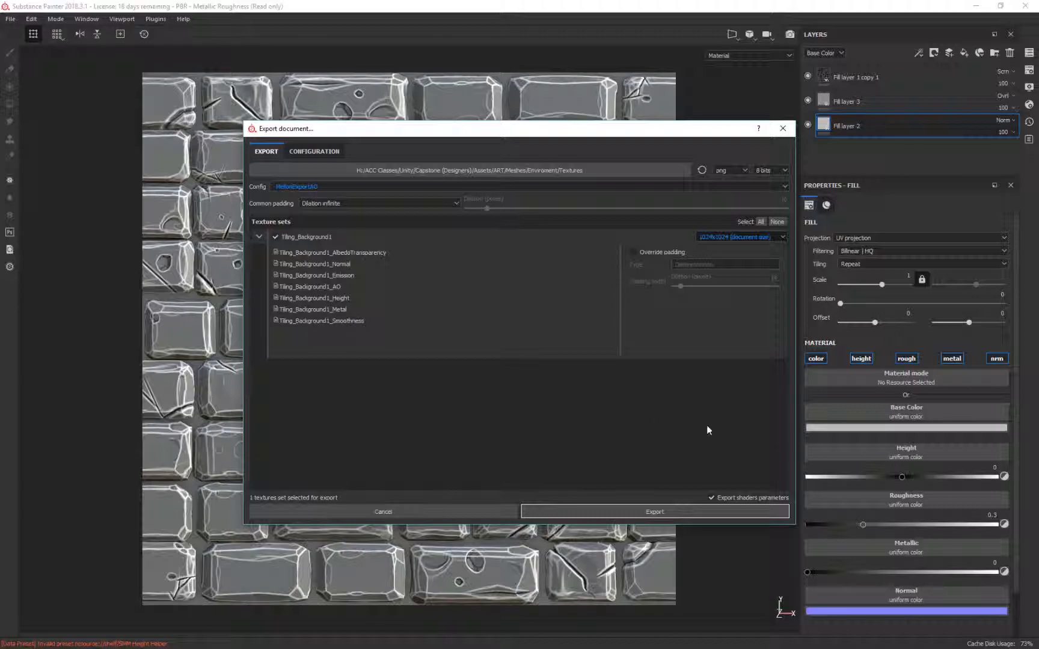
{"action": "left_click", "coordinate": [696, 515]}
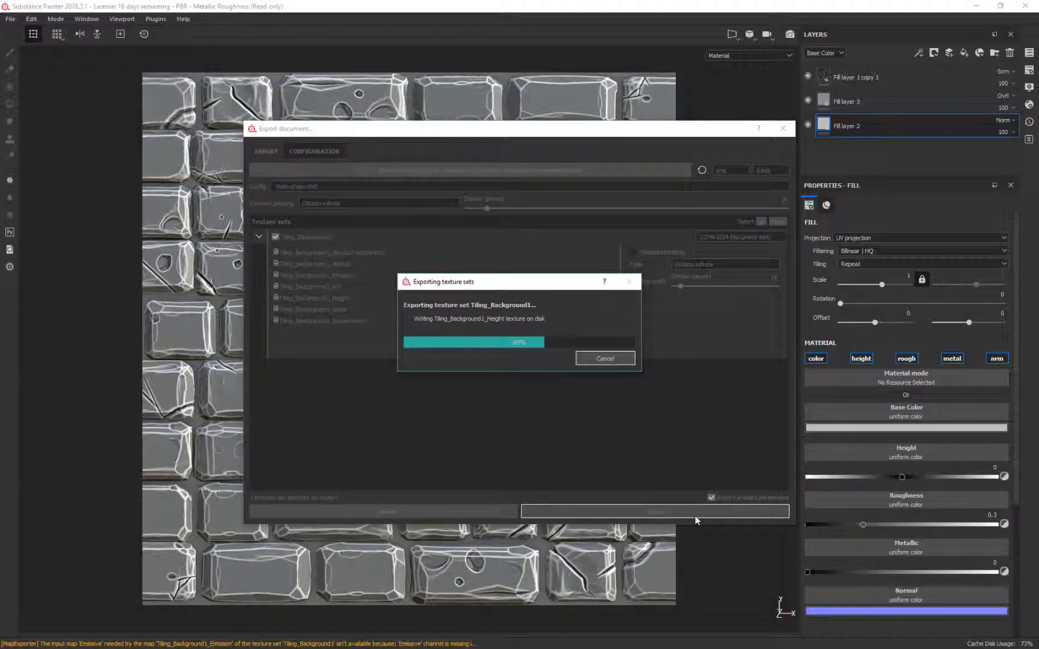
{"action": "left_click", "coordinate": [552, 337]}
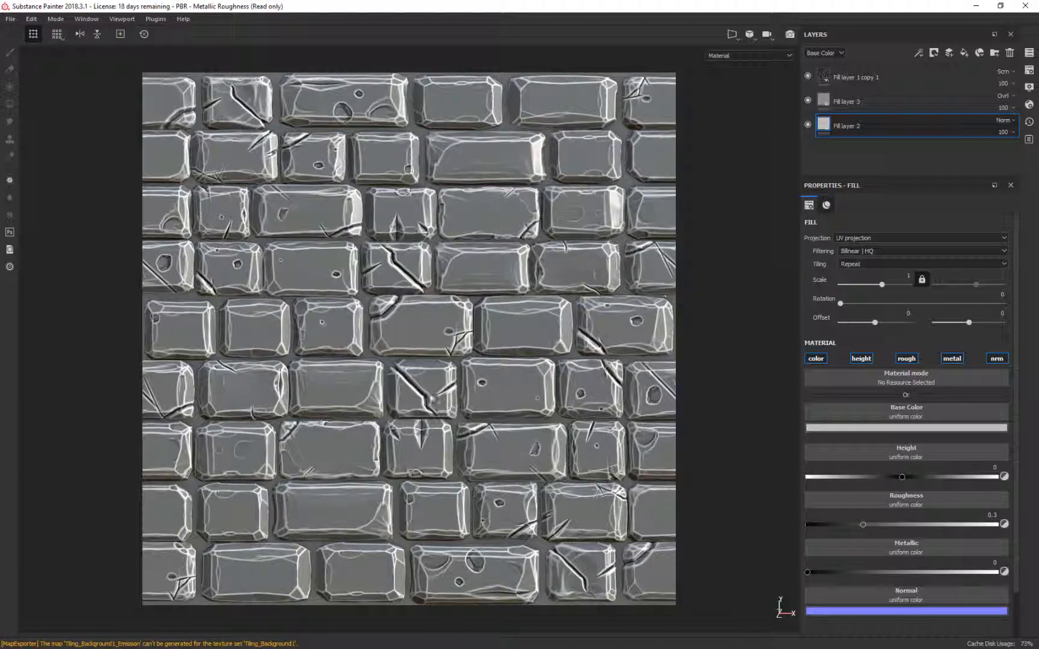
Step: Minimize Substance Painter and switch to the Unity editor with the Capstone (Designers) project
{"action": "left_click", "coordinate": [977, 6]}
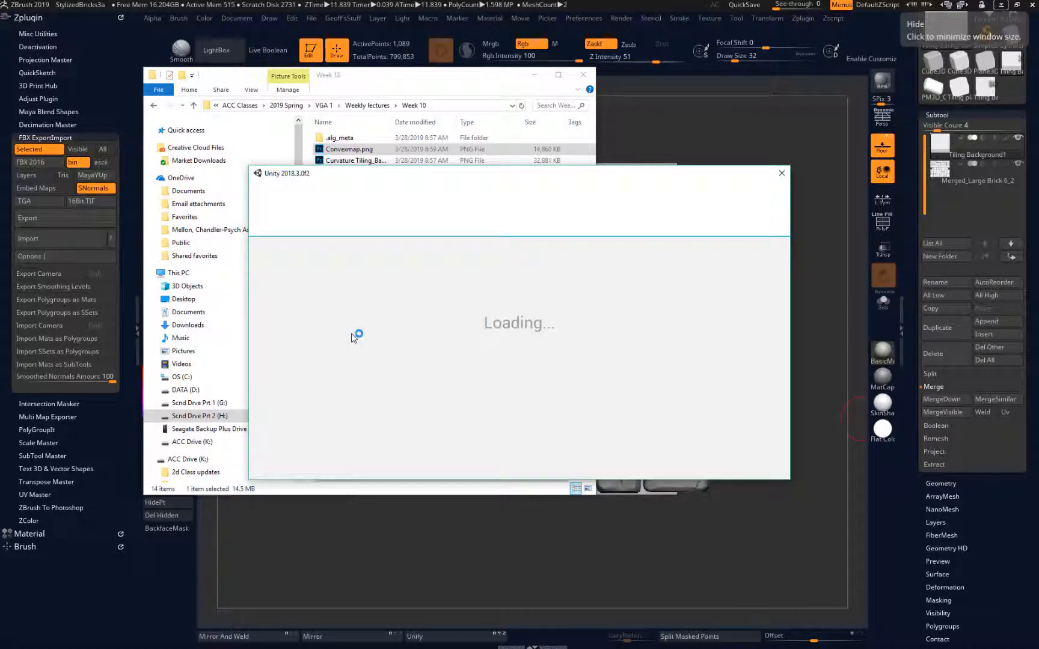
{"action": "left_click", "coordinate": [425, 262]}
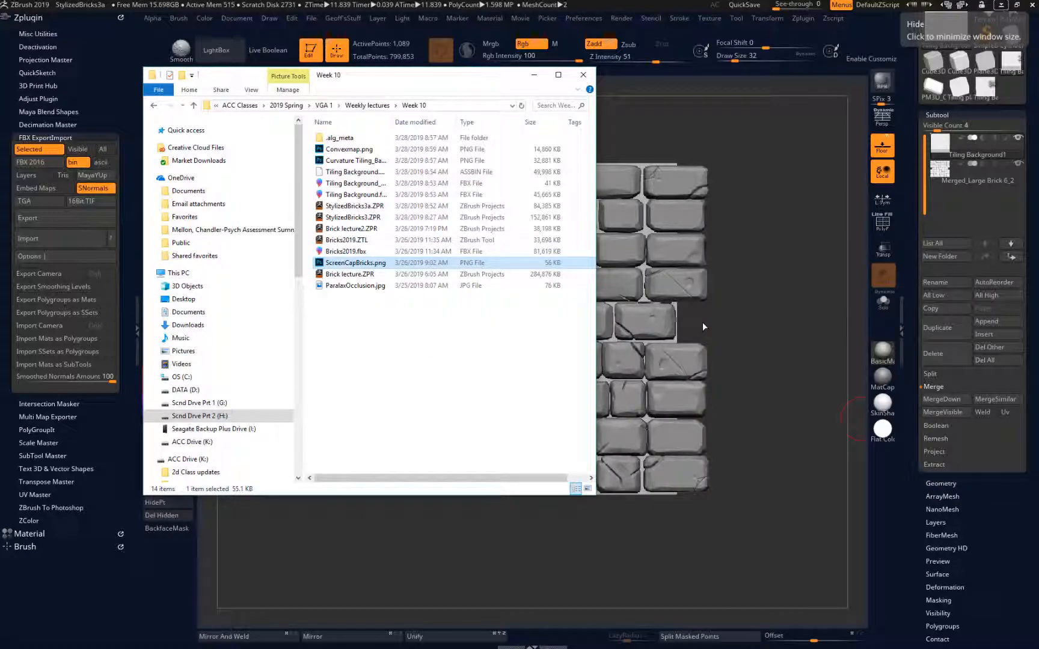
{"action": "key", "text": "alt+Tab"}
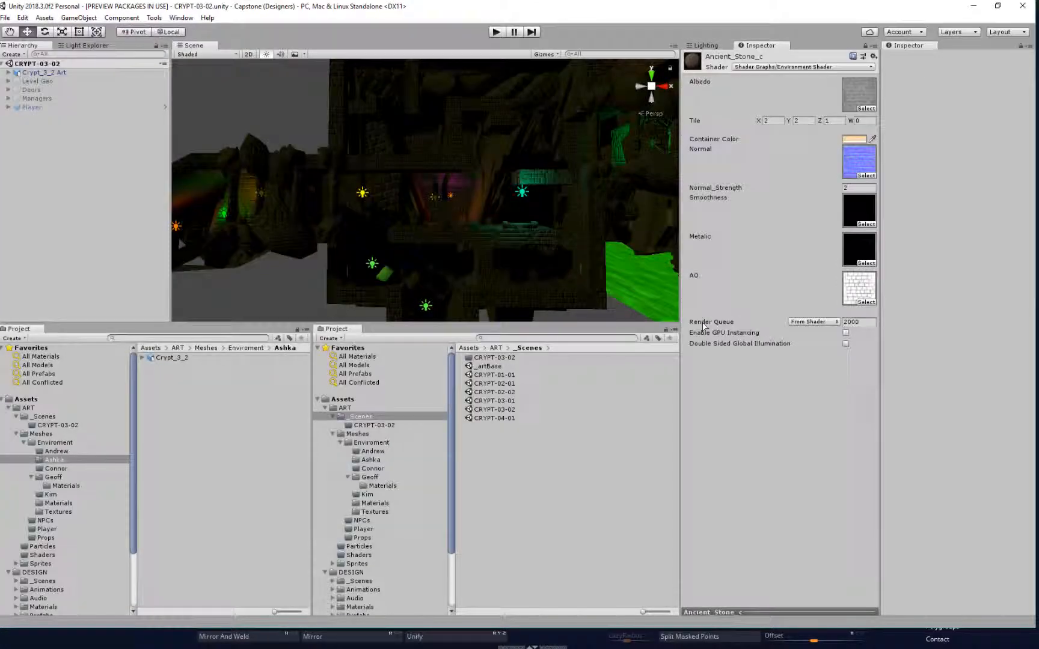
Step: Look through the CRYPT-01-01, CRYPT-02-01 and CRYPT-02-02 scenes and open CRYPT-03-01 with its level geometry in view
{"action": "left_click", "coordinate": [493, 376]}
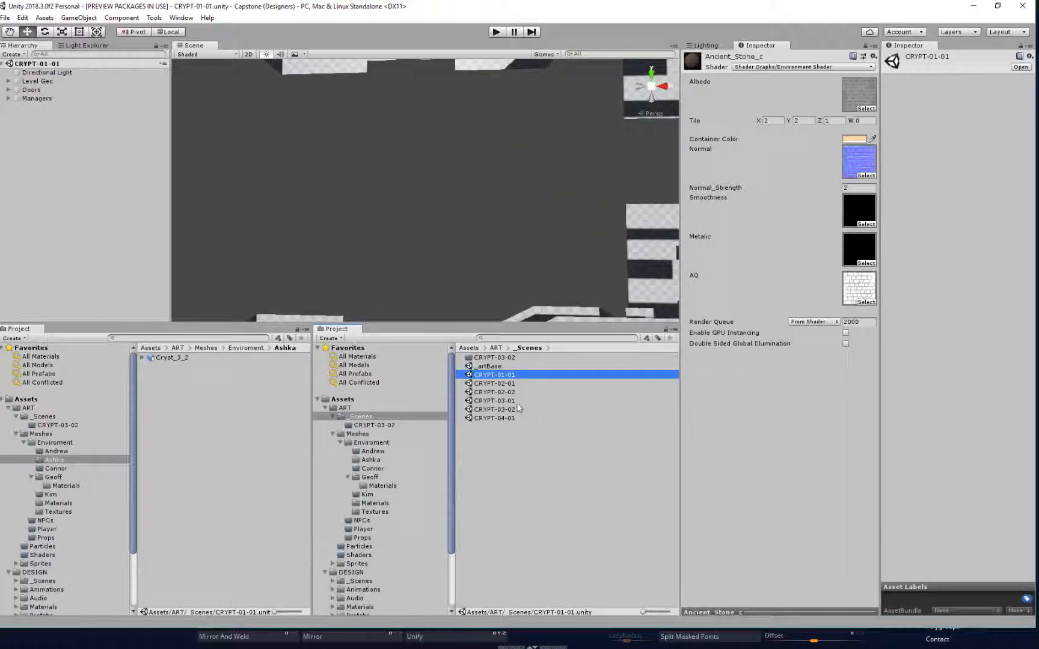
{"action": "double_click", "coordinate": [501, 384]}
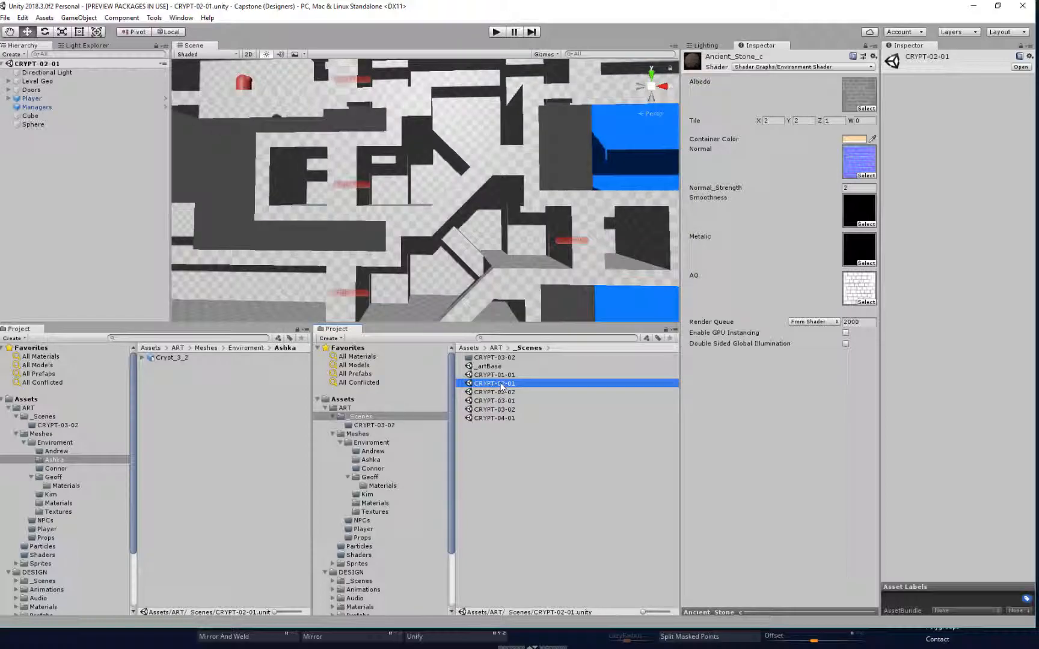
{"action": "middle_click_drag", "start_coordinate": [371, 158], "coordinate": [398, 175]}
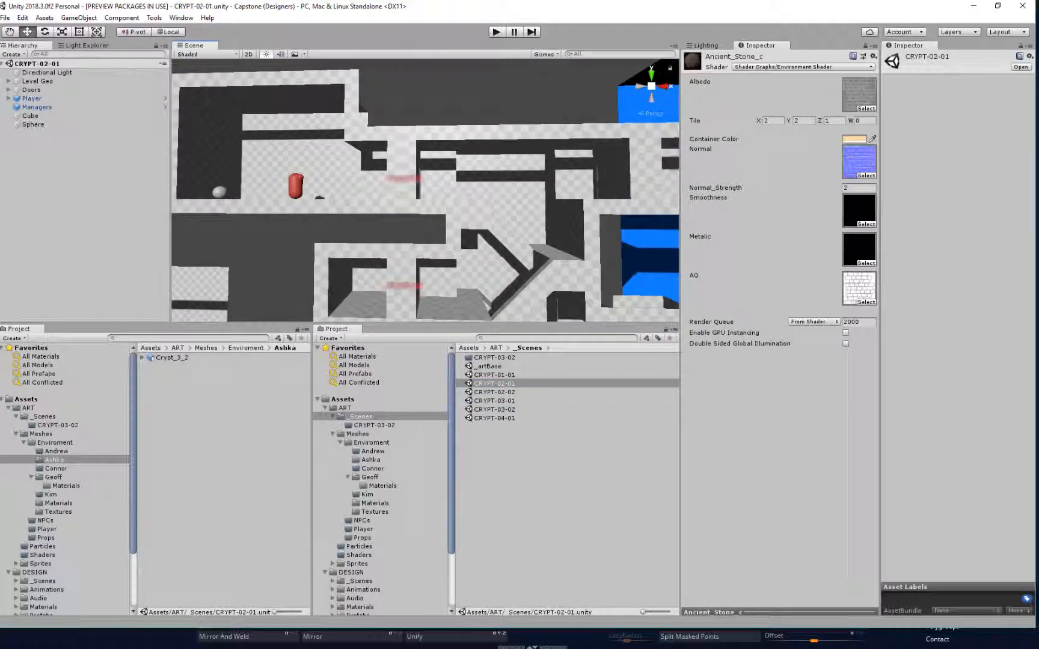
{"action": "double_click", "coordinate": [502, 402]}
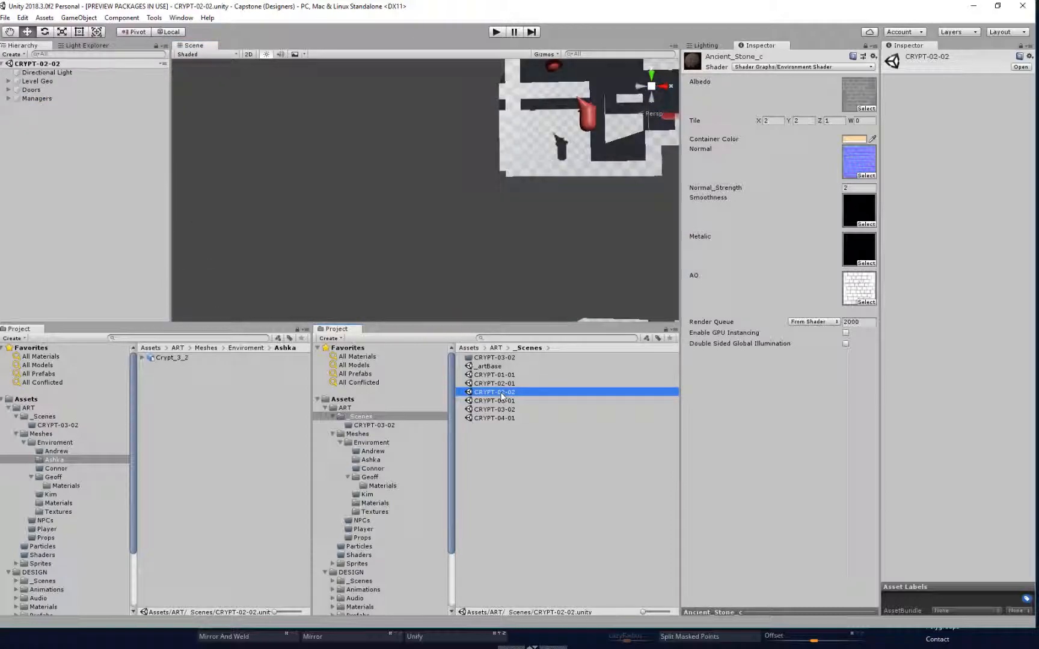
{"action": "double_click", "coordinate": [501, 402]}
{"action": "middle_click_drag", "start_coordinate": [457, 253], "coordinate": [302, 199]}
{"action": "scroll", "coordinate": [302, 198], "scroll_direction": "up", "scroll_amount": 5}
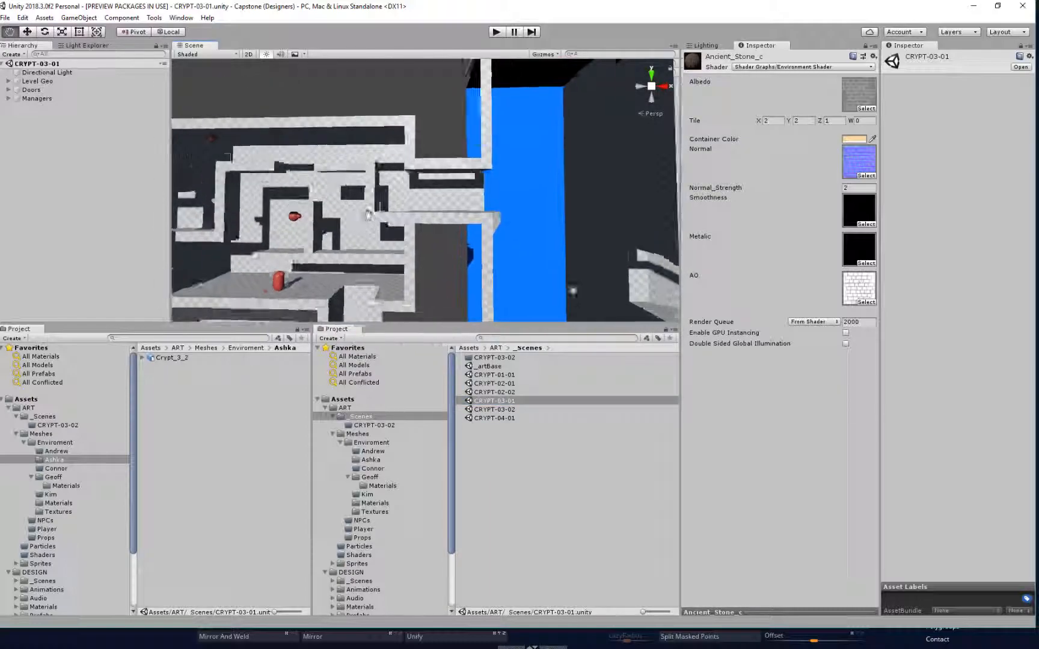
Step: Apply the Ancient_Stone_a material to the room's background and to the background and foreground of 03-01 Hallway to Chasm
{"action": "left_click", "coordinate": [423, 220]}
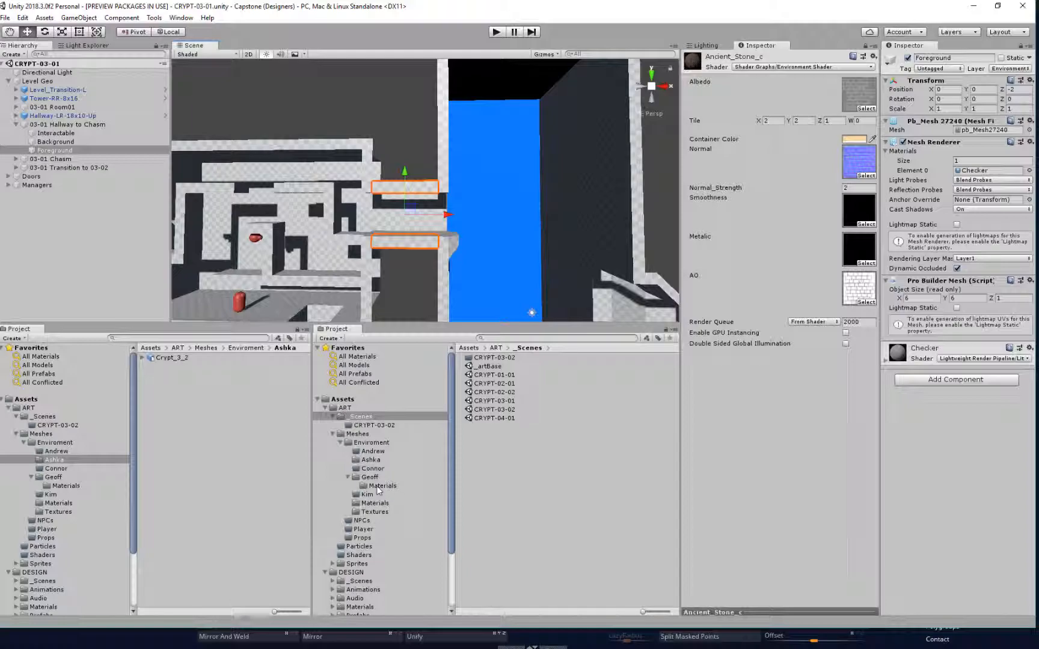
{"action": "left_click", "coordinate": [373, 504]}
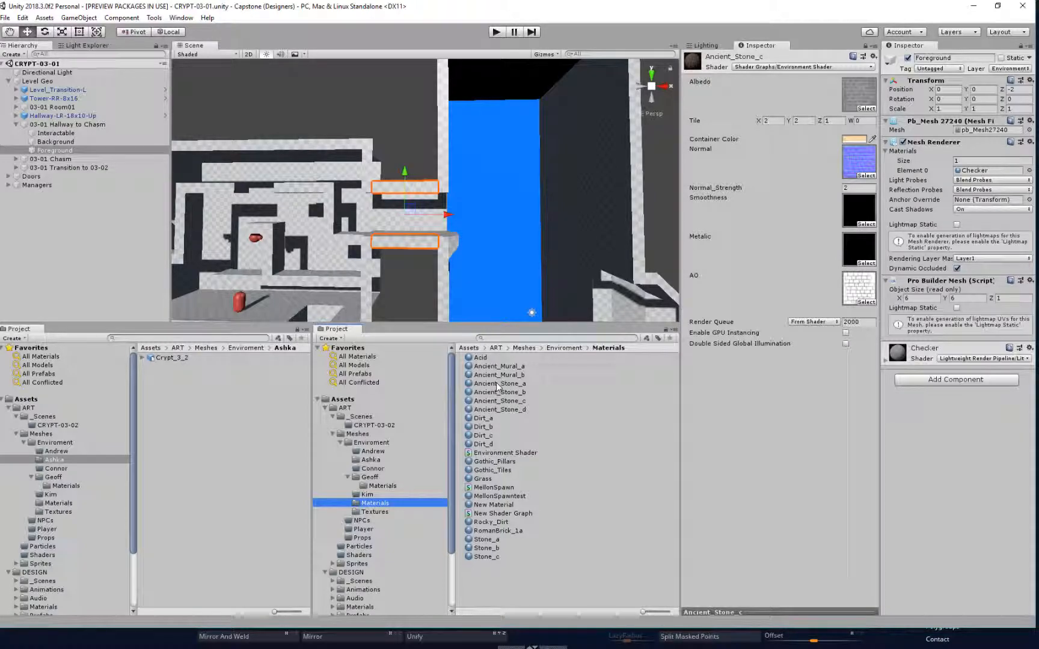
{"action": "left_click_drag", "start_coordinate": [497, 385], "coordinate": [310, 178]}
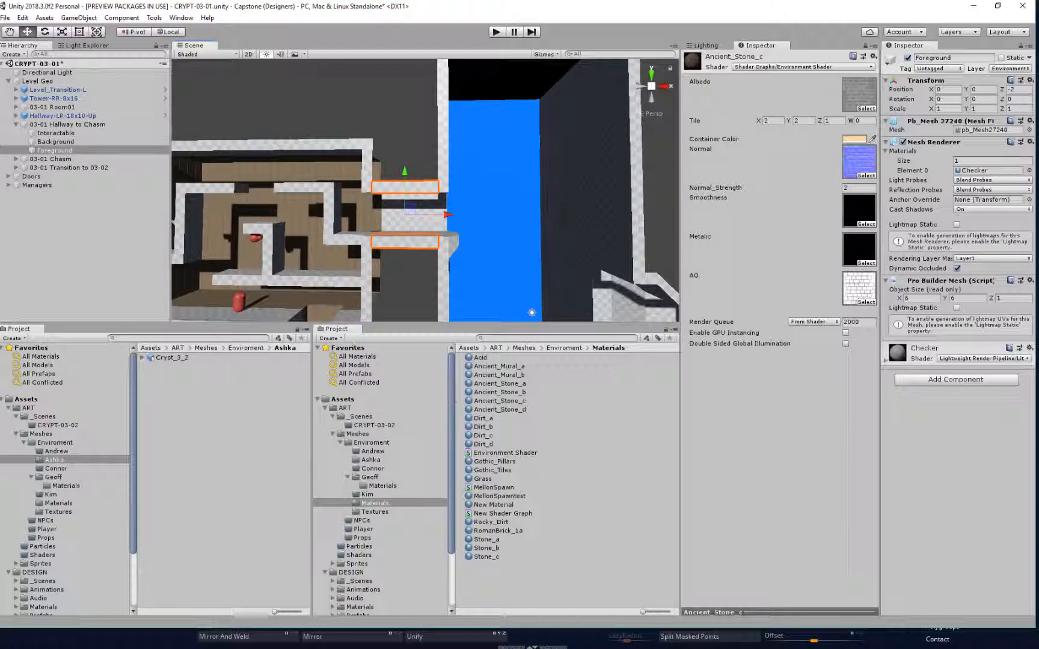
{"action": "left_click_drag", "start_coordinate": [506, 385], "coordinate": [404, 223]}
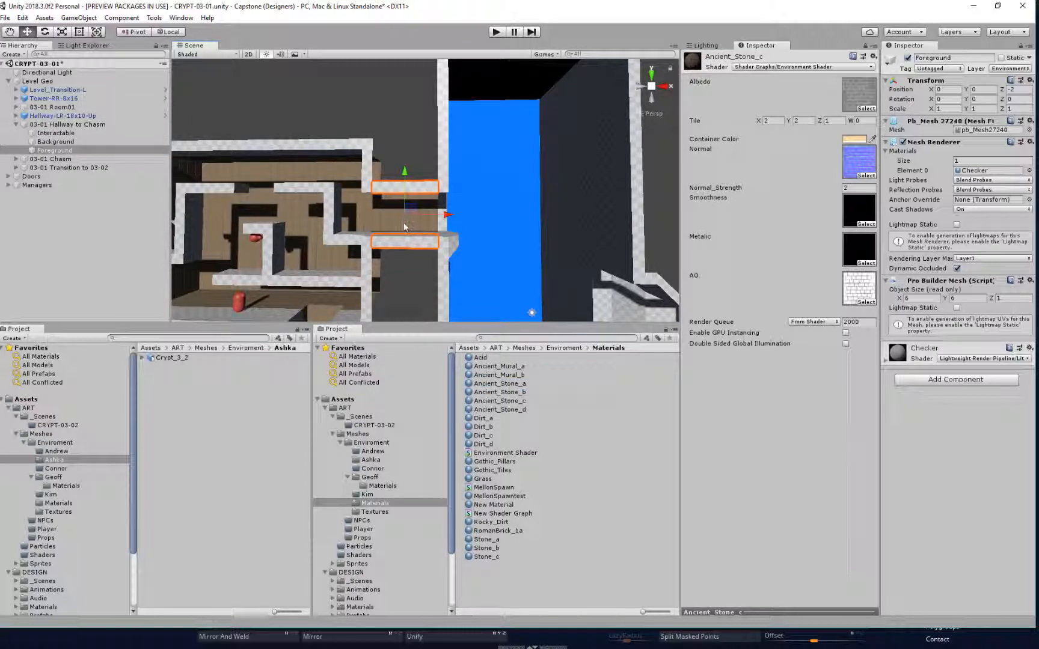
{"action": "left_click_drag", "start_coordinate": [500, 392], "coordinate": [411, 243]}
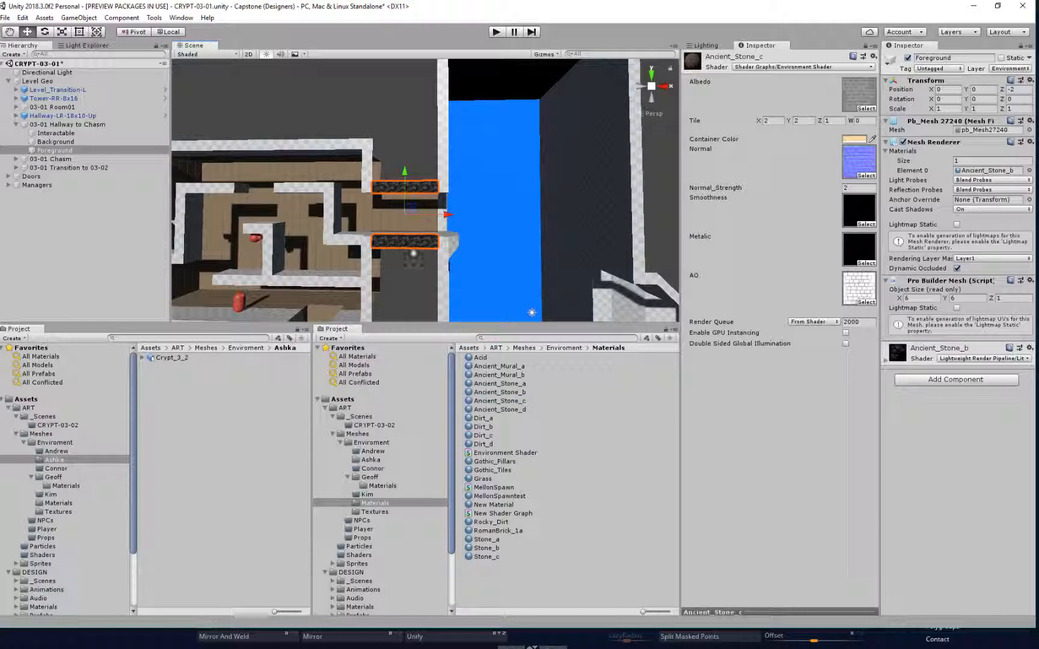
{"action": "left_click_drag", "start_coordinate": [490, 384], "coordinate": [400, 245]}
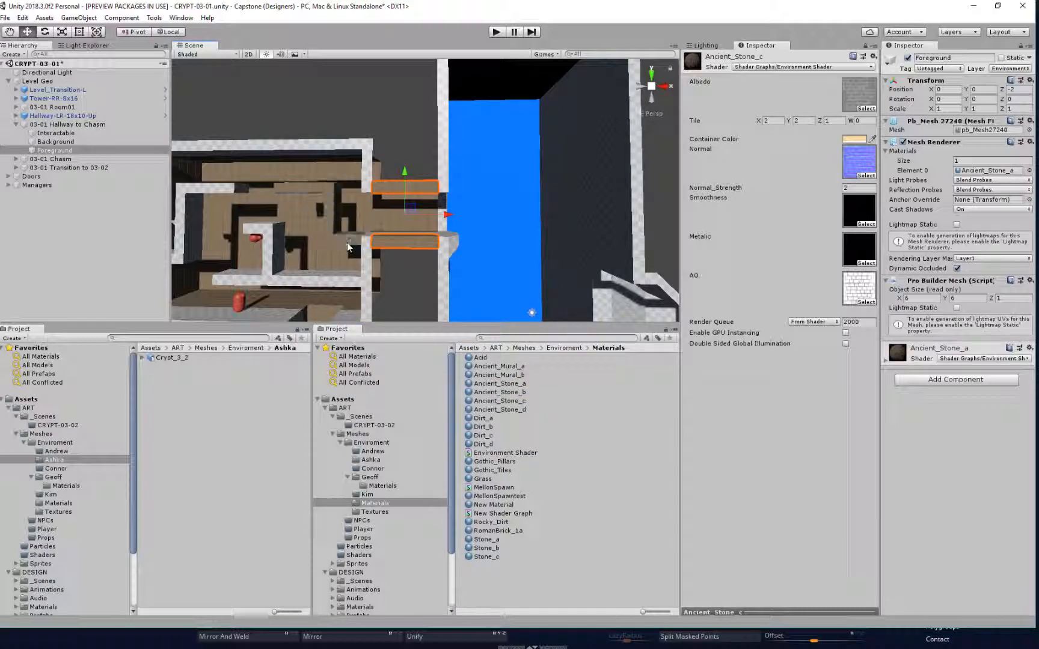
Step: Apply Ancient_Stone_a to the room's remaining checkered walls, the tall chasm walls and the hallway floor
{"action": "left_click_drag", "start_coordinate": [499, 392], "coordinate": [394, 302]}
{"action": "left_click_drag", "start_coordinate": [505, 385], "coordinate": [374, 298]}
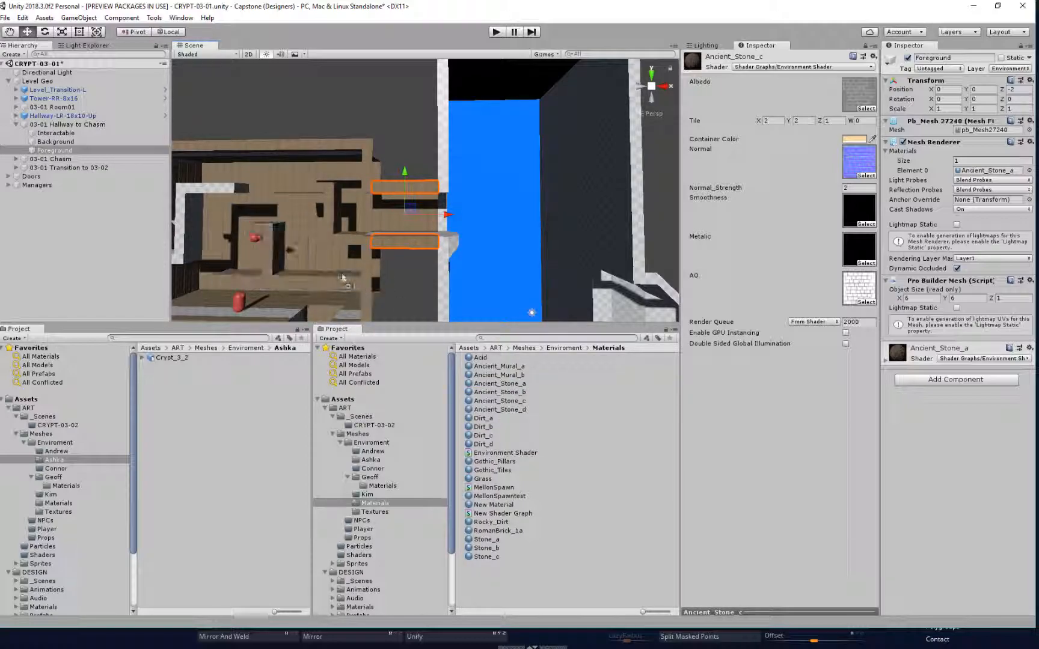
{"action": "left_click_drag", "start_coordinate": [505, 383], "coordinate": [450, 259]}
{"action": "left_click_drag", "start_coordinate": [504, 397], "coordinate": [440, 234]}
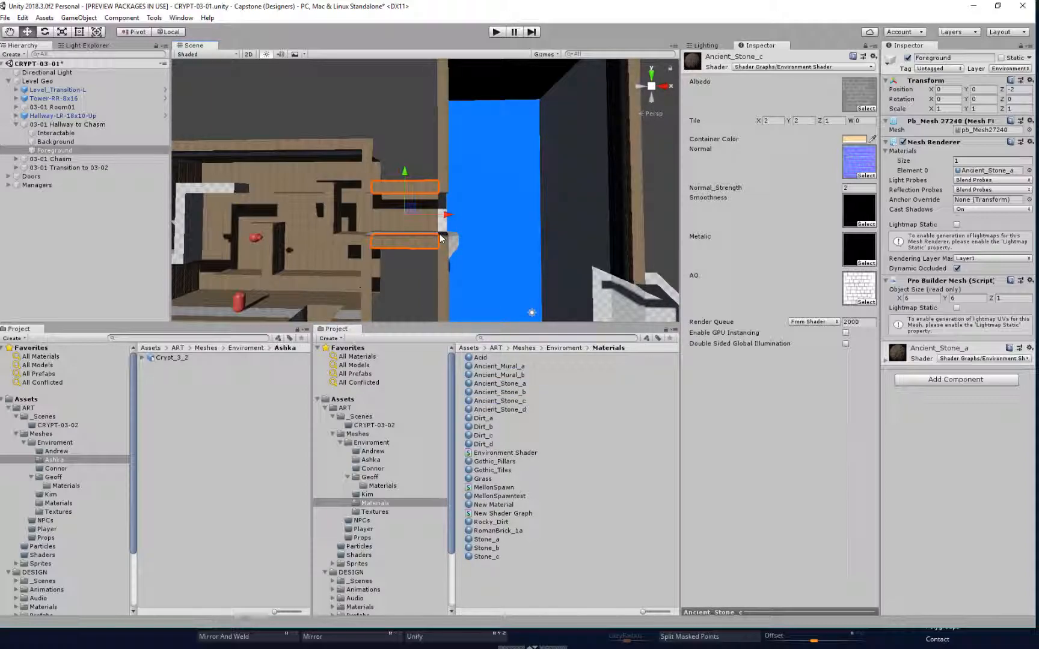
{"action": "left_click_drag", "start_coordinate": [363, 113], "coordinate": [409, 157], "text": "alt"}
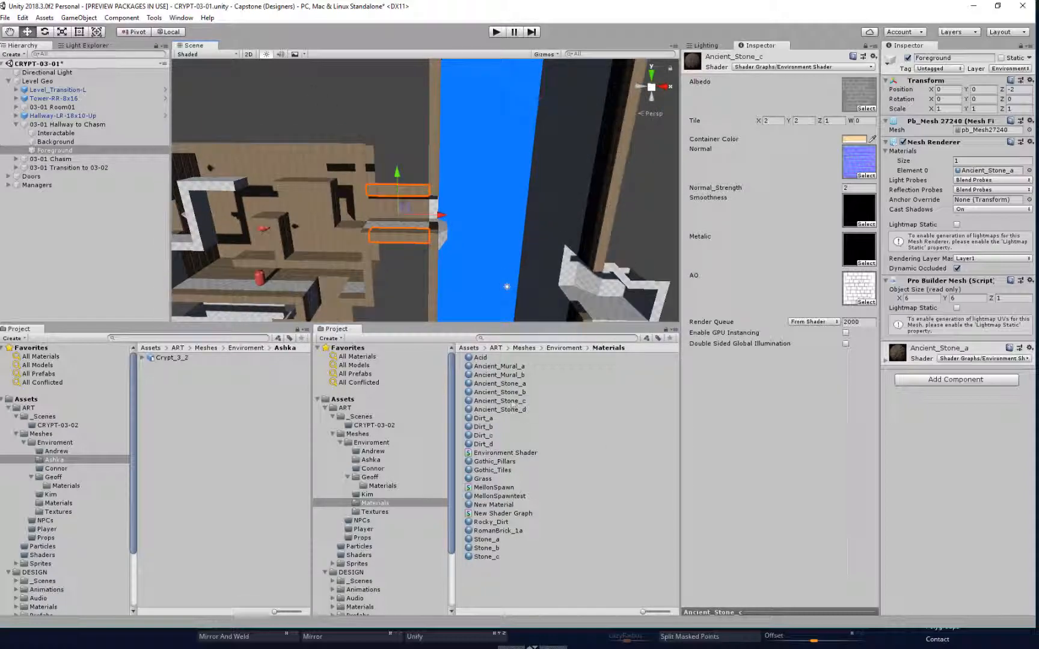
{"action": "left_click_drag", "start_coordinate": [514, 384], "coordinate": [400, 230]}
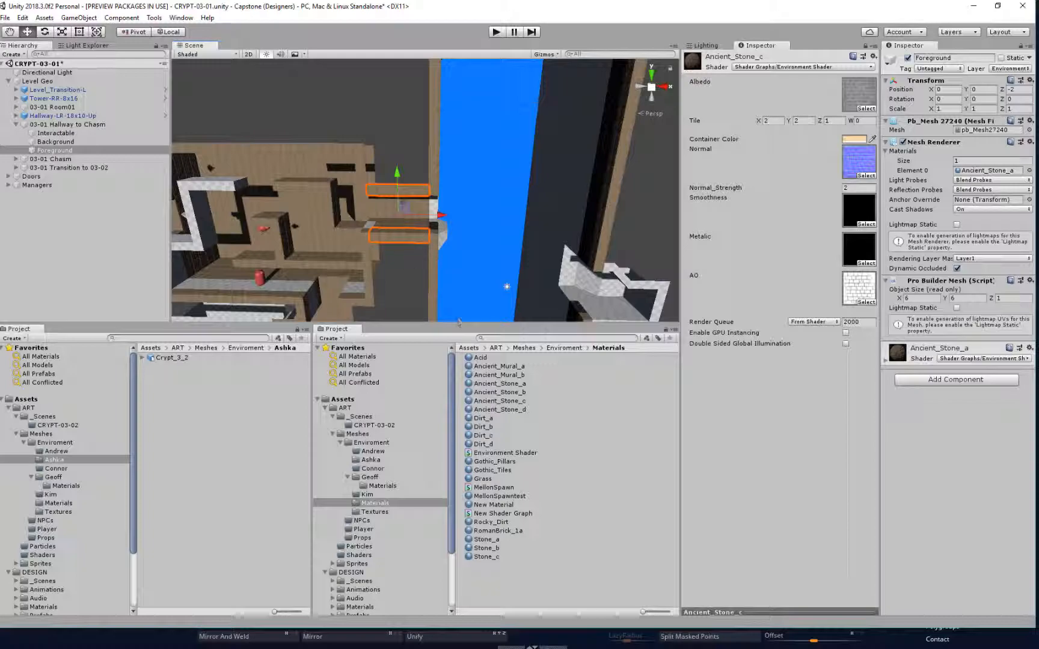
{"action": "left_click_drag", "start_coordinate": [500, 385], "coordinate": [429, 208]}
Step: Set the Ancient_Stone_c material's tiling to 1 in X and 1 in Y
{"action": "scroll", "coordinate": [422, 201], "scroll_direction": "up", "scroll_amount": 15}
{"action": "middle_click_drag", "start_coordinate": [398, 206], "coordinate": [504, 204]}
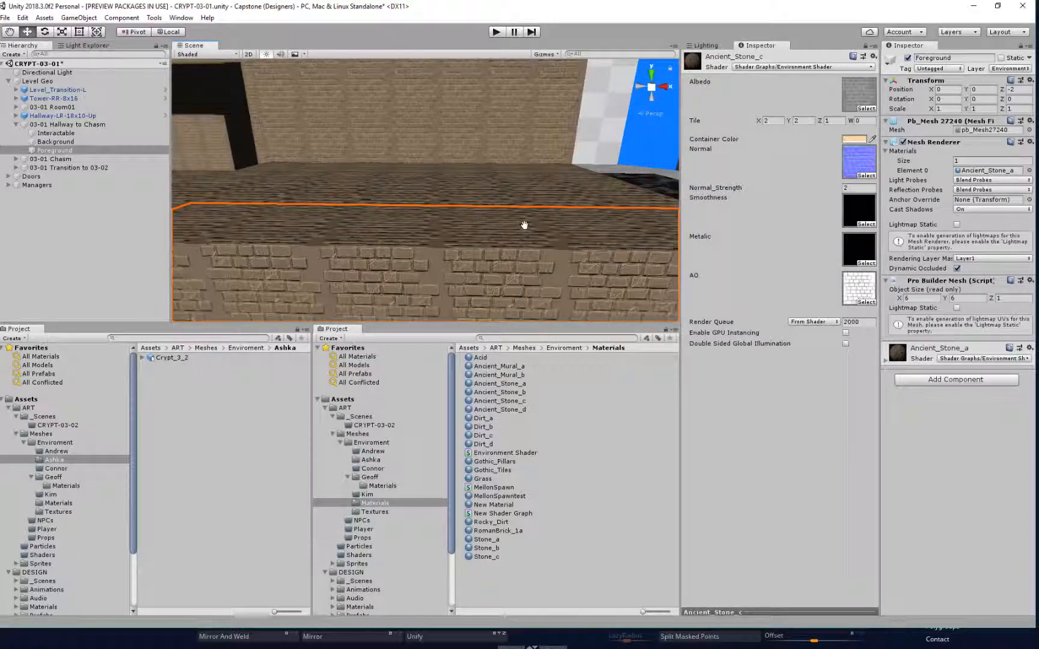
{"action": "scroll", "coordinate": [522, 233], "scroll_direction": "down", "scroll_amount": 3}
{"action": "scroll", "coordinate": [524, 229], "scroll_direction": "up", "scroll_amount": 3}
{"action": "middle_click_drag", "start_coordinate": [554, 268], "coordinate": [522, 227]}
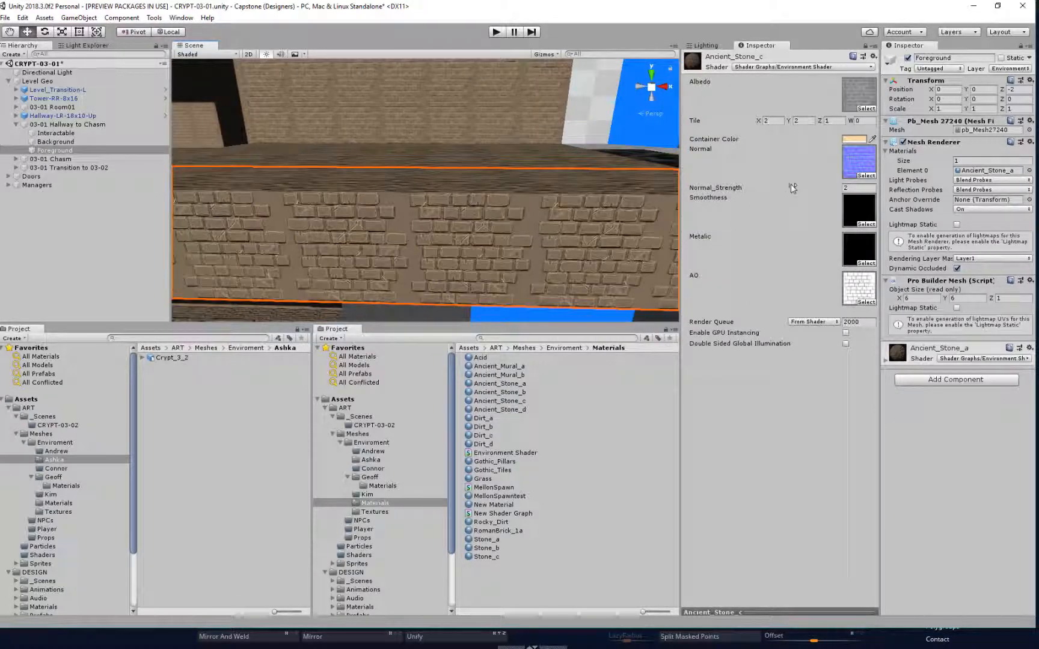
{"action": "left_click", "coordinate": [771, 121]}
{"action": "type", "text": "12"}
{"action": "key", "text": "Tab"}
{"action": "type", "text": "1"}
{"action": "key", "text": "Tab"}
{"action": "left_click", "coordinate": [763, 121]}
{"action": "key", "text": "Tab"}
{"action": "middle_click_drag", "start_coordinate": [506, 237], "coordinate": [535, 216]}
{"action": "mouse_move", "coordinate": [759, 121]}
{"action": "left_mouse_down"}
{"action": "mouse_move", "coordinate": [802, 121]}
{"action": "mouse_move", "coordinate": [757, 121]}
{"action": "left_mouse_up"}
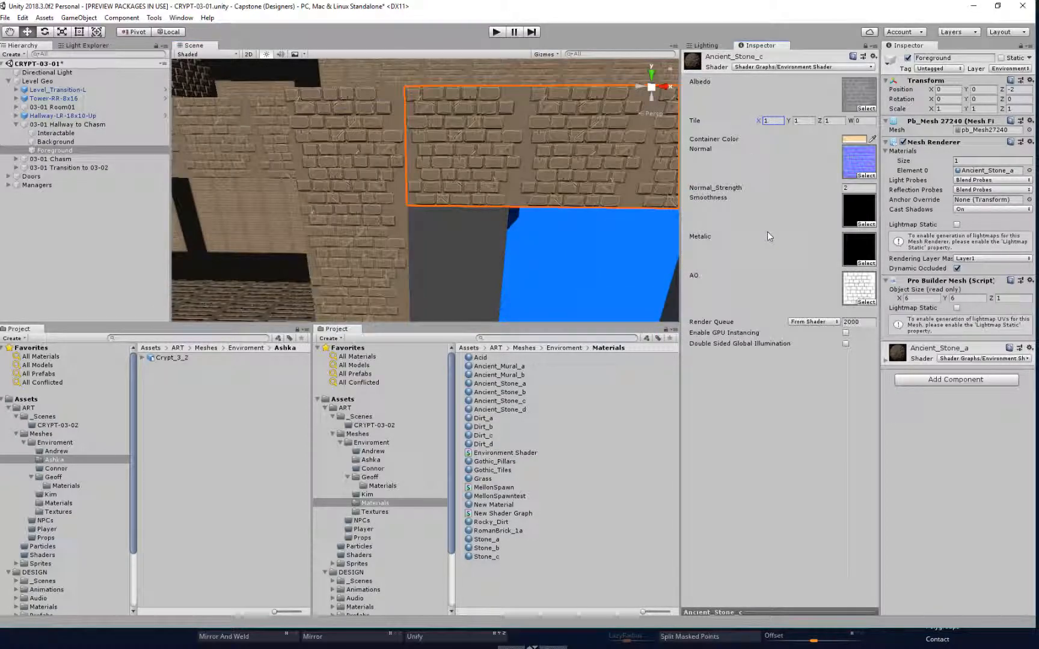
Step: Set the Ancient_Stone_a material's tiling to 0.5 in X and Y and check the brick size on the hallway wall
{"action": "left_click", "coordinate": [789, 65]}
{"action": "left_click", "coordinate": [791, 58]}
{"action": "left_click", "coordinate": [515, 382]}
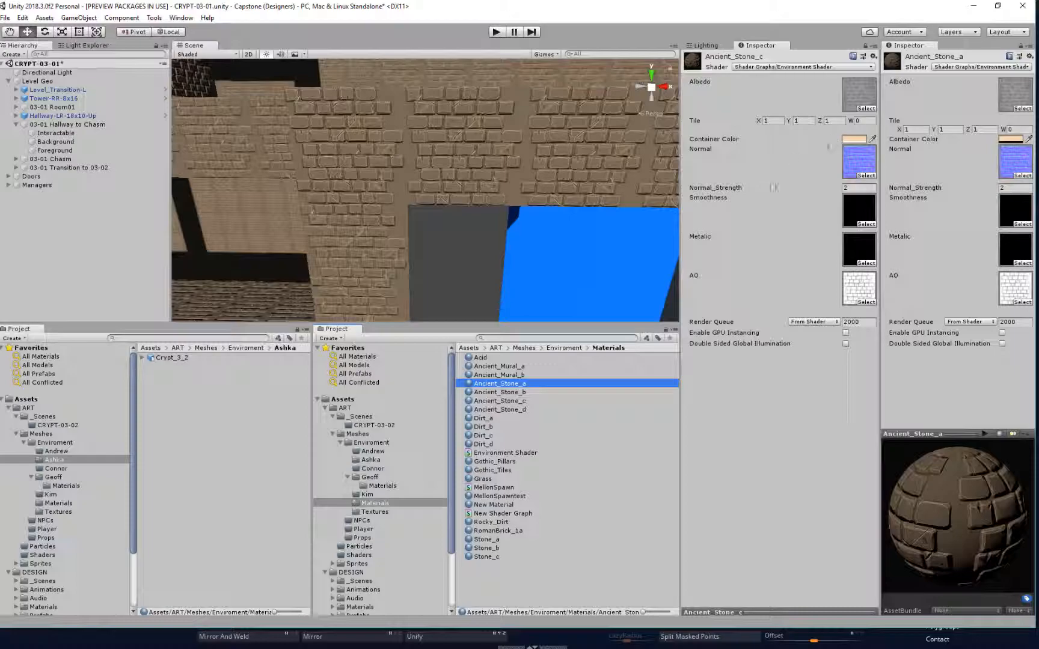
{"action": "left_click", "coordinate": [914, 129]}
{"action": "key", "text": "BackSpace"}
{"action": "type", "text": ".5"}
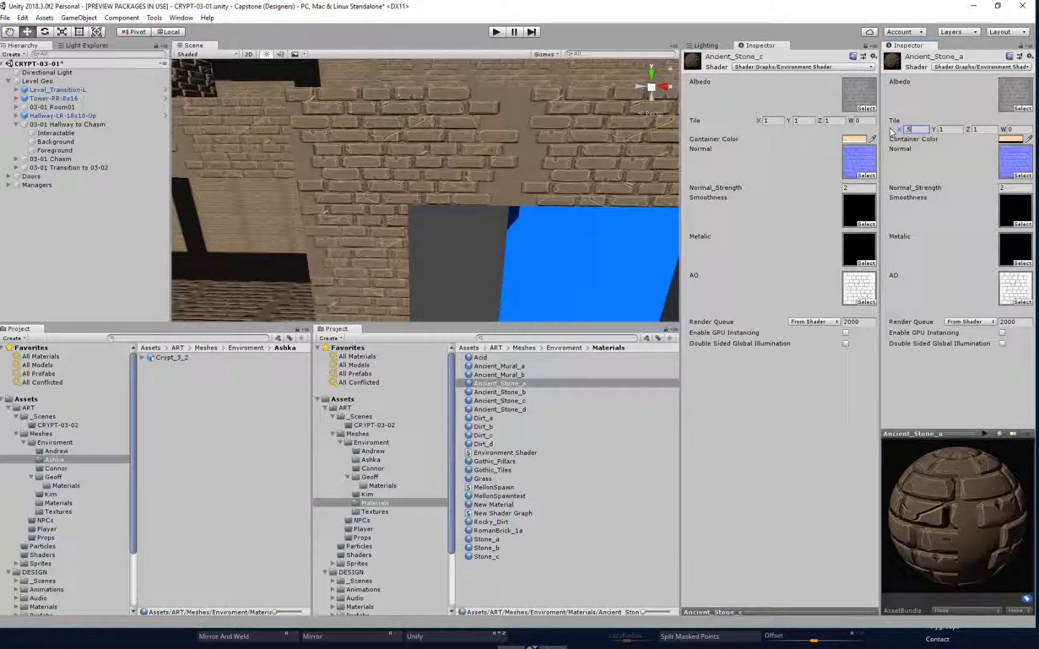
{"action": "left_click", "coordinate": [953, 130]}
{"action": "type", "text": ".5"}
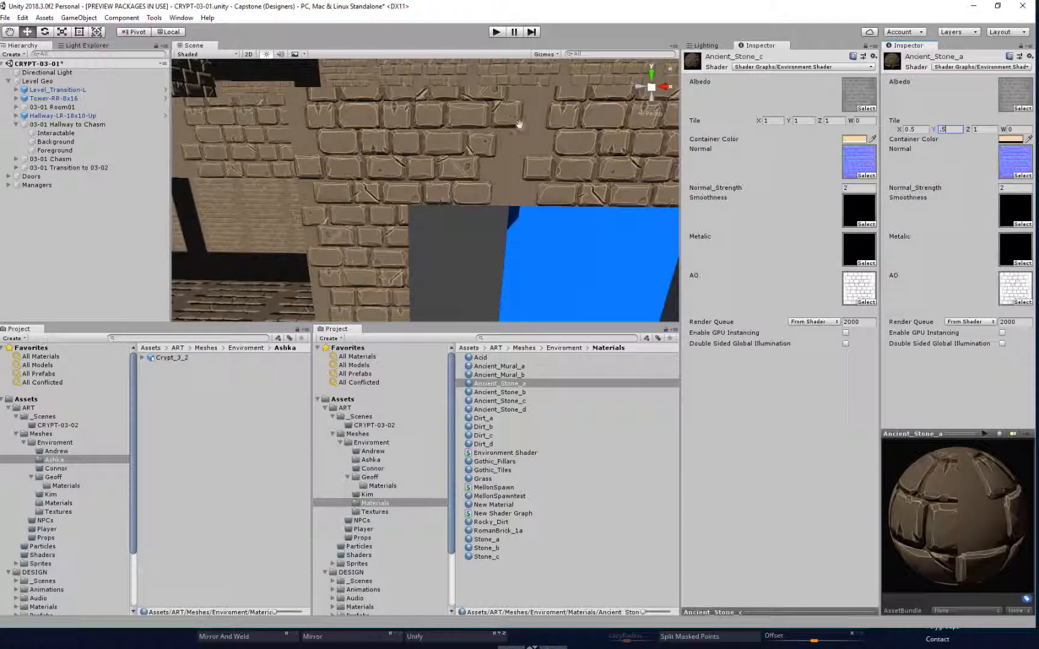
{"action": "scroll", "coordinate": [453, 130], "scroll_direction": "down", "scroll_amount": 3}
{"action": "middle_click_drag", "start_coordinate": [454, 129], "coordinate": [507, 152]}
{"action": "scroll", "coordinate": [514, 130], "scroll_direction": "up", "scroll_amount": 5}
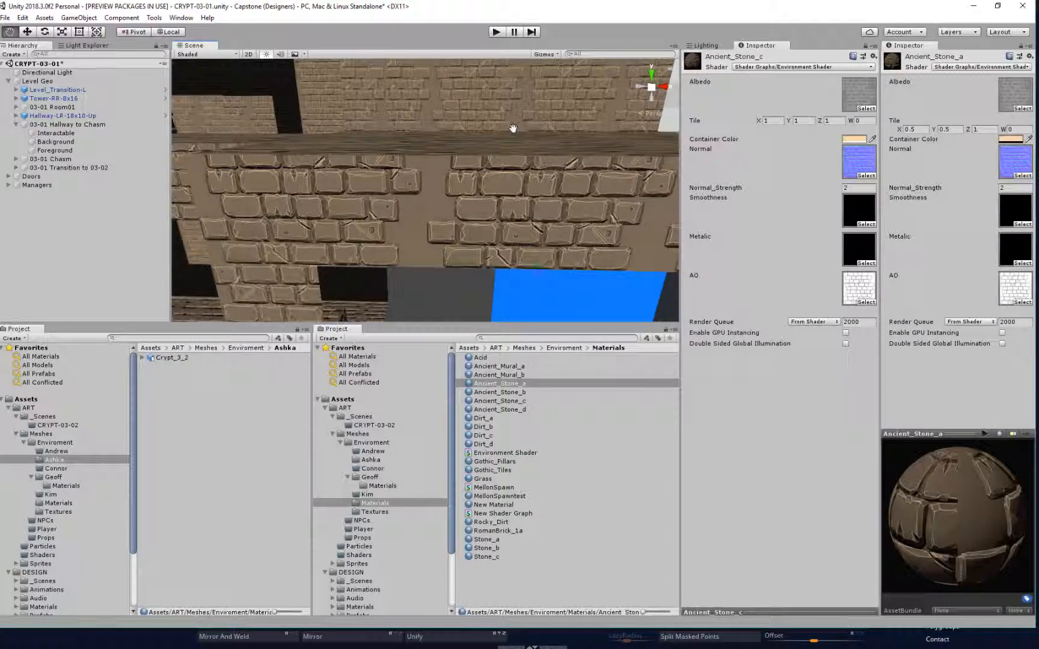
Step: Find Tiling_Background1_AlbedoTransparency in the environment Textures folder and assign it as the Ancient_Stone_a material's Albedo
{"action": "left_click", "coordinate": [375, 512]}
{"action": "scroll", "coordinate": [578, 474], "scroll_direction": "down", "scroll_amount": 10}
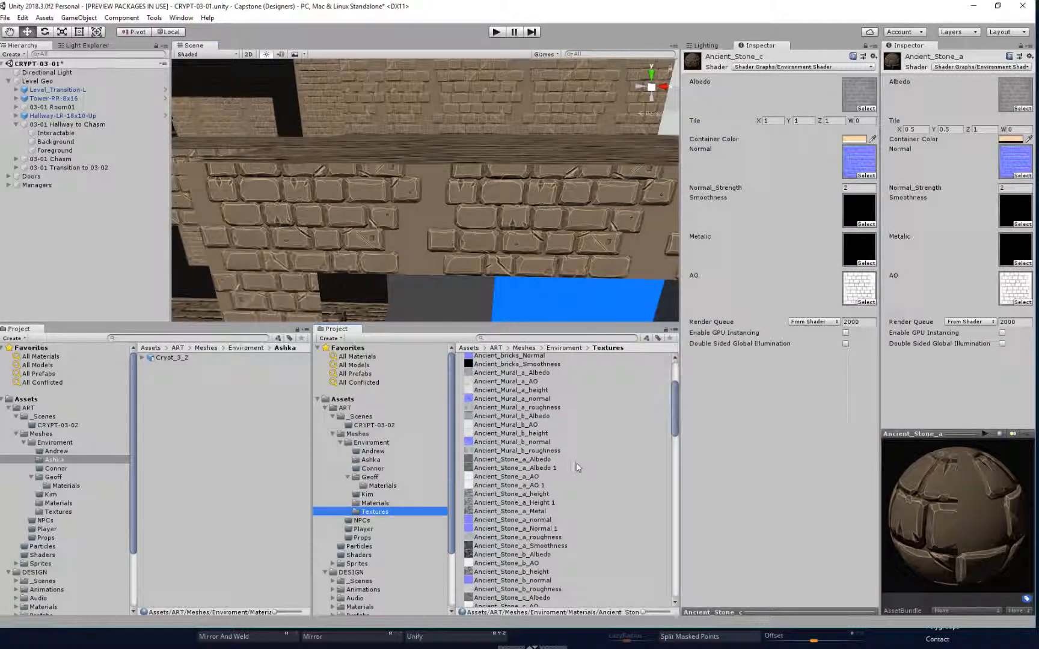
{"action": "scroll", "coordinate": [576, 466], "scroll_direction": "down", "scroll_amount": 15}
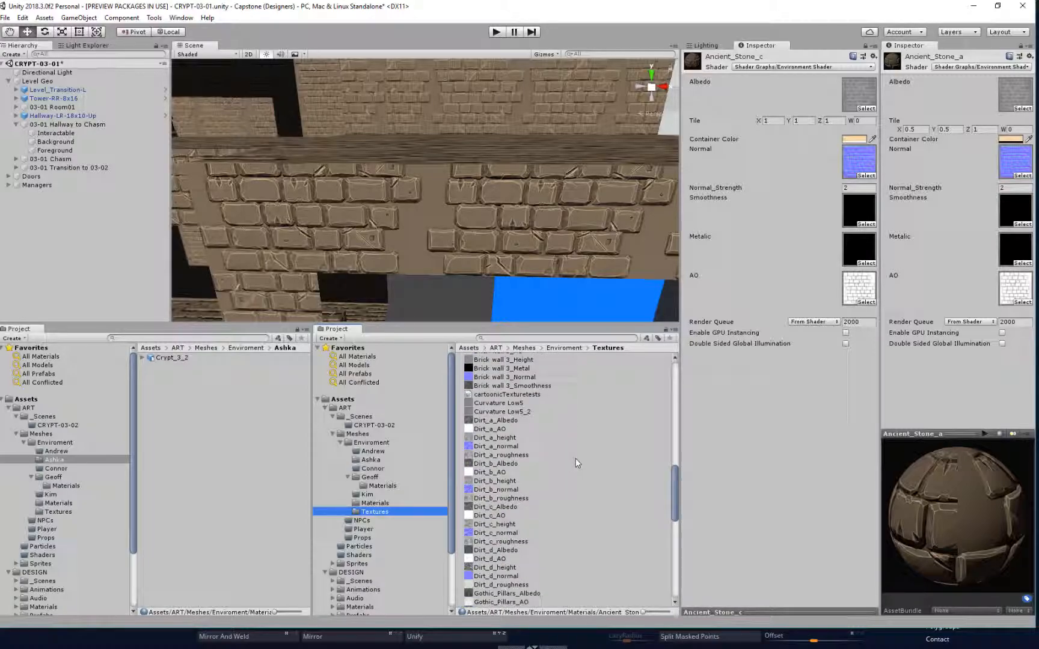
{"action": "scroll", "coordinate": [575, 457], "scroll_direction": "down", "scroll_amount": 2}
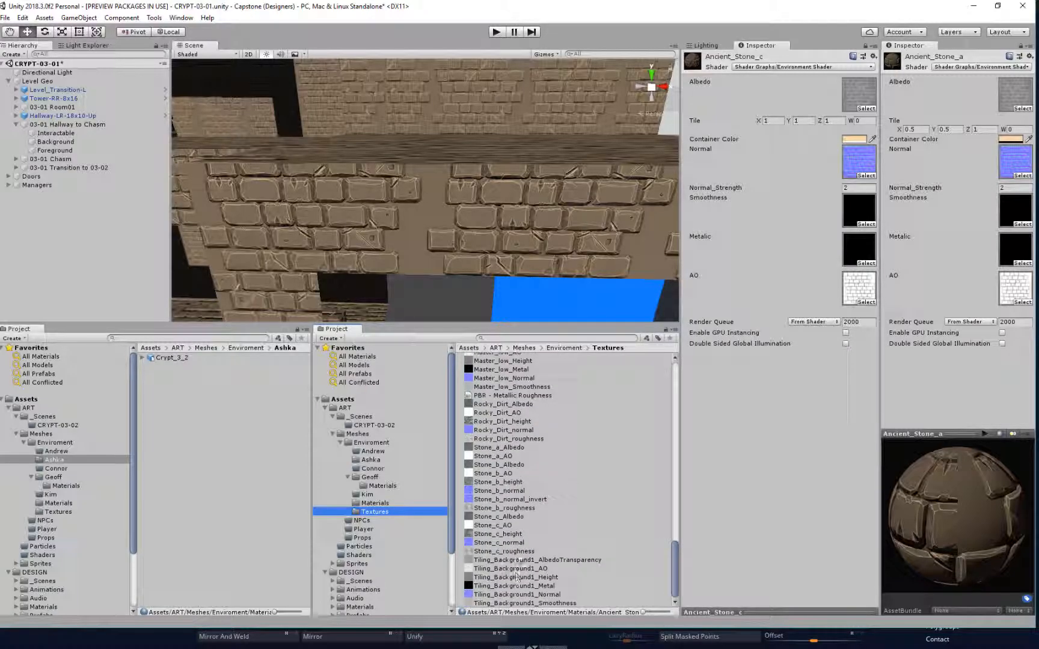
{"action": "left_click_drag", "start_coordinate": [529, 561], "coordinate": [858, 97]}
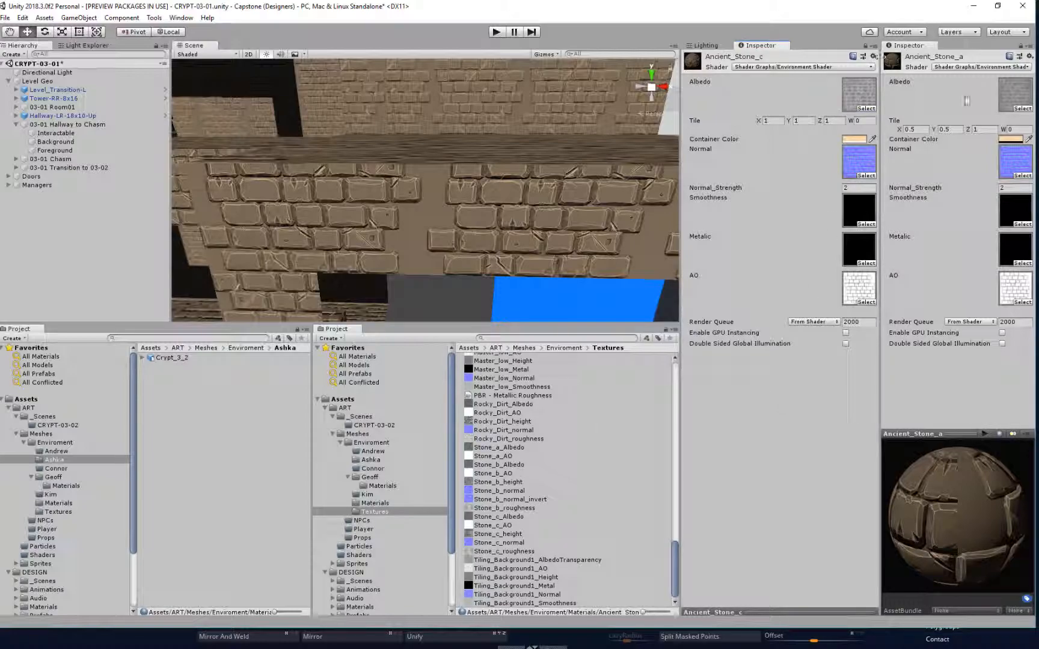
{"action": "left_click", "coordinate": [1009, 94]}
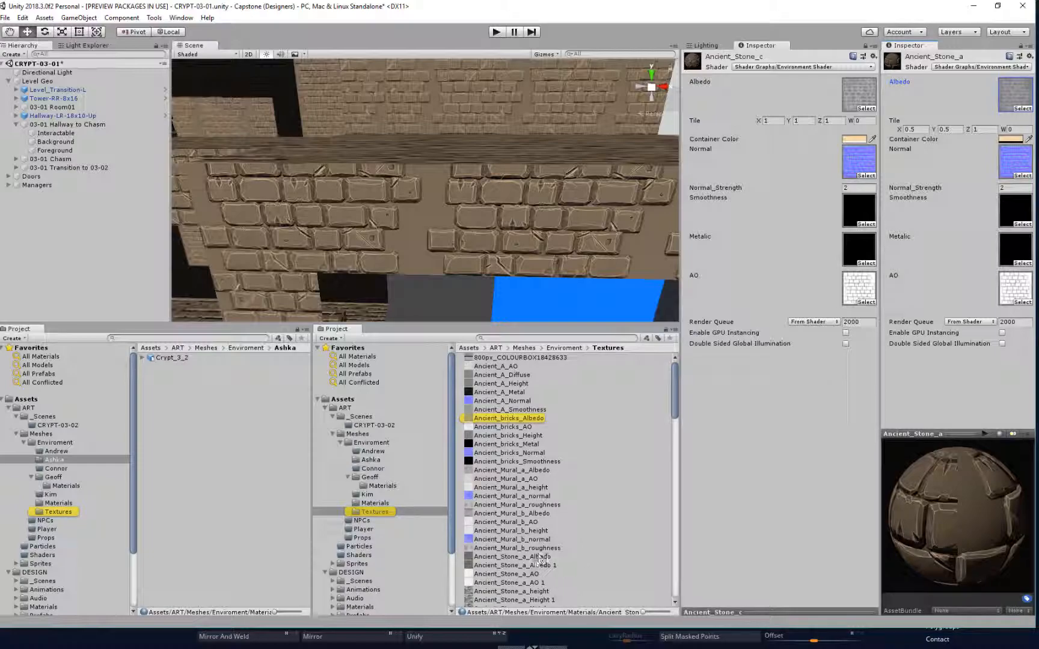
{"action": "scroll", "coordinate": [573, 555], "scroll_direction": "down", "scroll_amount": 10}
{"action": "scroll", "coordinate": [573, 557], "scroll_direction": "down", "scroll_amount": 4}
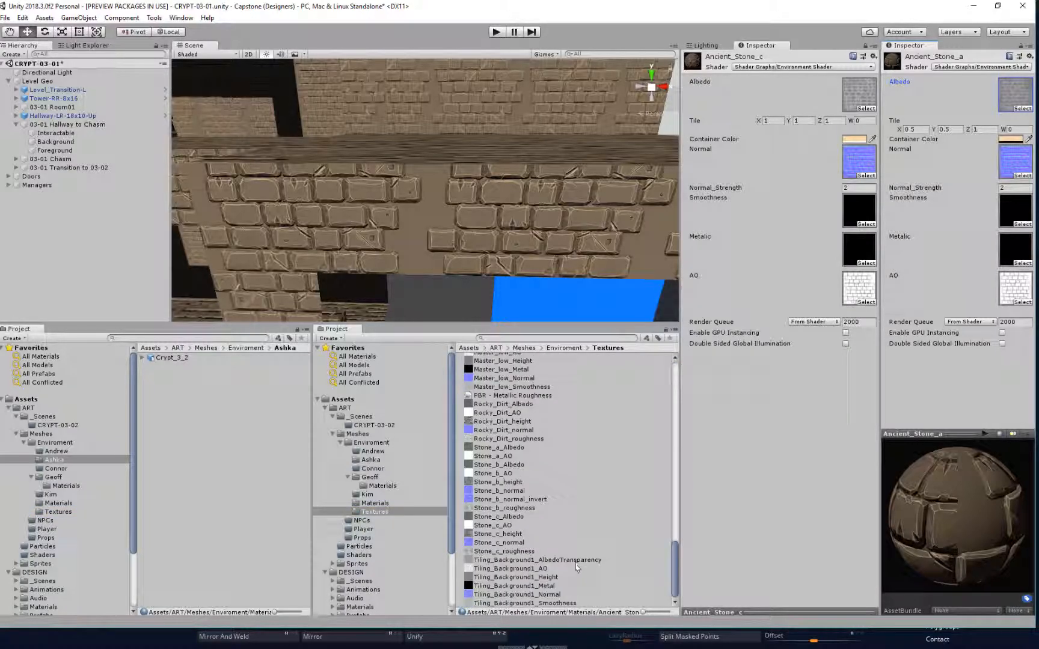
{"action": "left_click_drag", "start_coordinate": [539, 560], "coordinate": [1016, 96]}
Step: Assign the Tiling_Background1 AO, Metal and Normal textures to the matching AO, Metalic and Normal slots of Ancient_Stone_a
{"action": "left_click_drag", "start_coordinate": [543, 569], "coordinate": [1015, 288]}
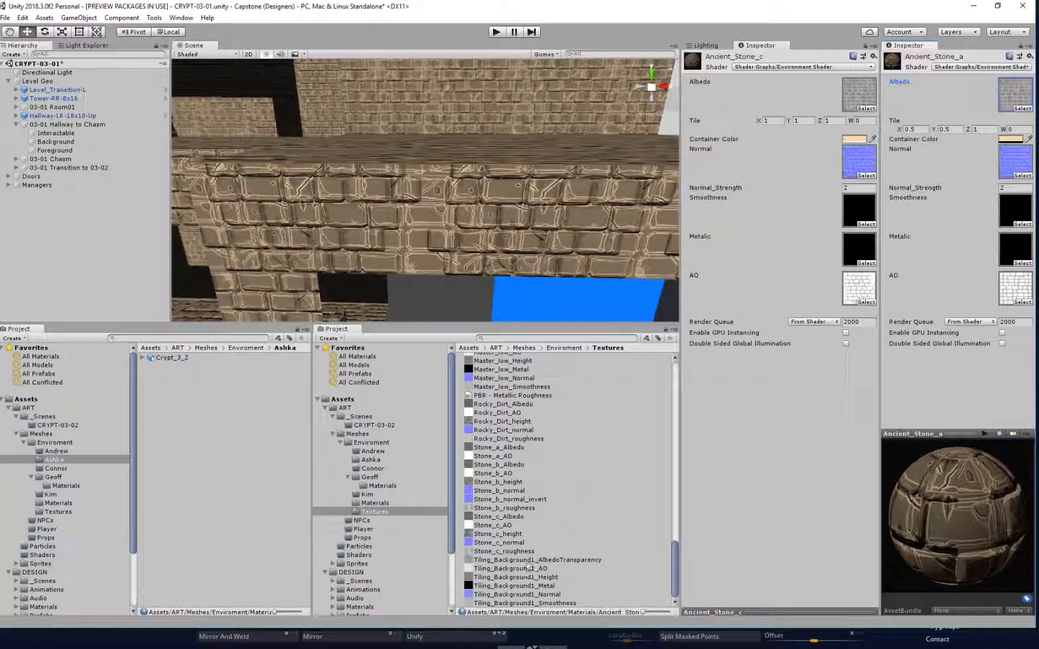
{"action": "left_click_drag", "start_coordinate": [522, 586], "coordinate": [1015, 250]}
{"action": "mouse_move", "coordinate": [547, 594]}
{"action": "left_mouse_down"}
{"action": "mouse_move", "coordinate": [691, 499]}
{"action": "mouse_move", "coordinate": [996, 249]}
{"action": "mouse_move", "coordinate": [1026, 192]}
{"action": "mouse_move", "coordinate": [1027, 158]}
{"action": "left_mouse_up"}
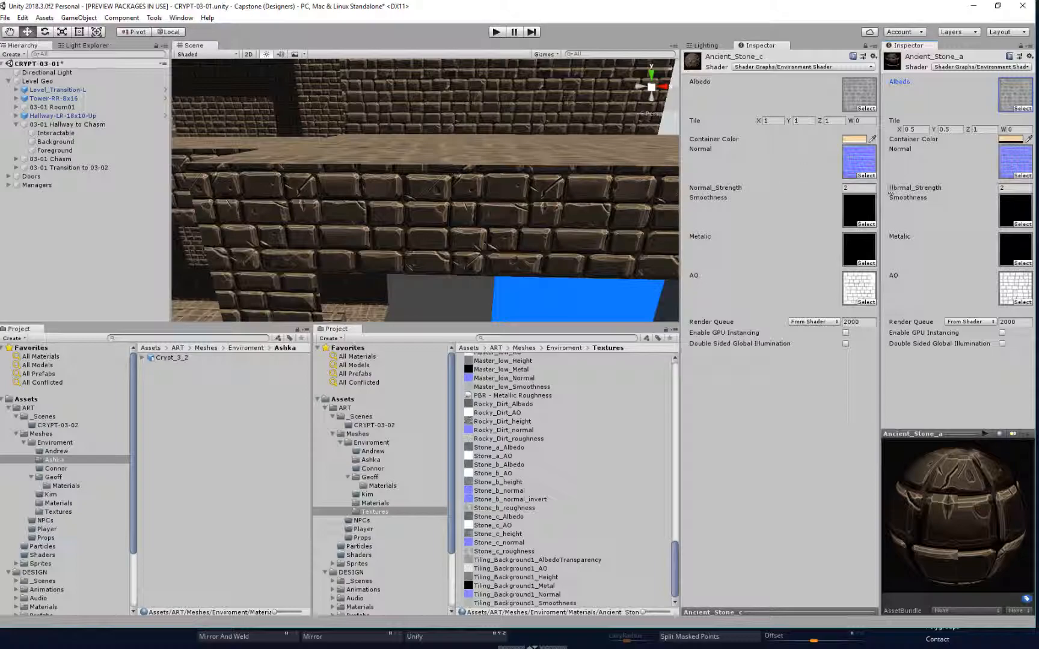
Step: Locate the Tiling_Background1_Normal texture used by Ancient_Stone_a, set its texture type to Normal map and apply the change
{"action": "left_click", "coordinate": [1018, 158]}
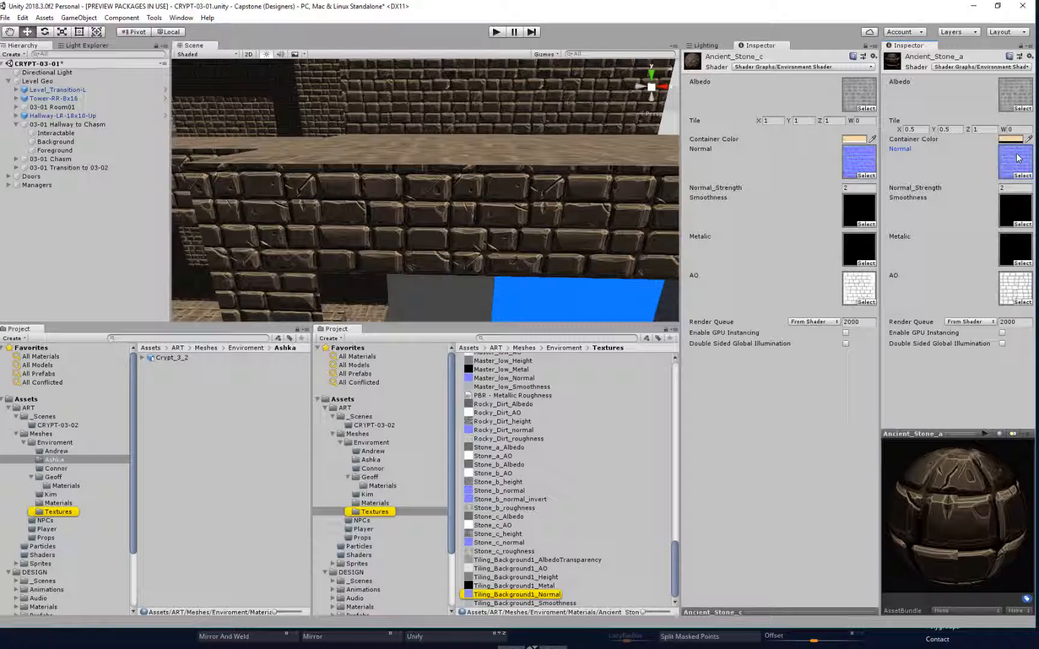
{"action": "left_click", "coordinate": [534, 595]}
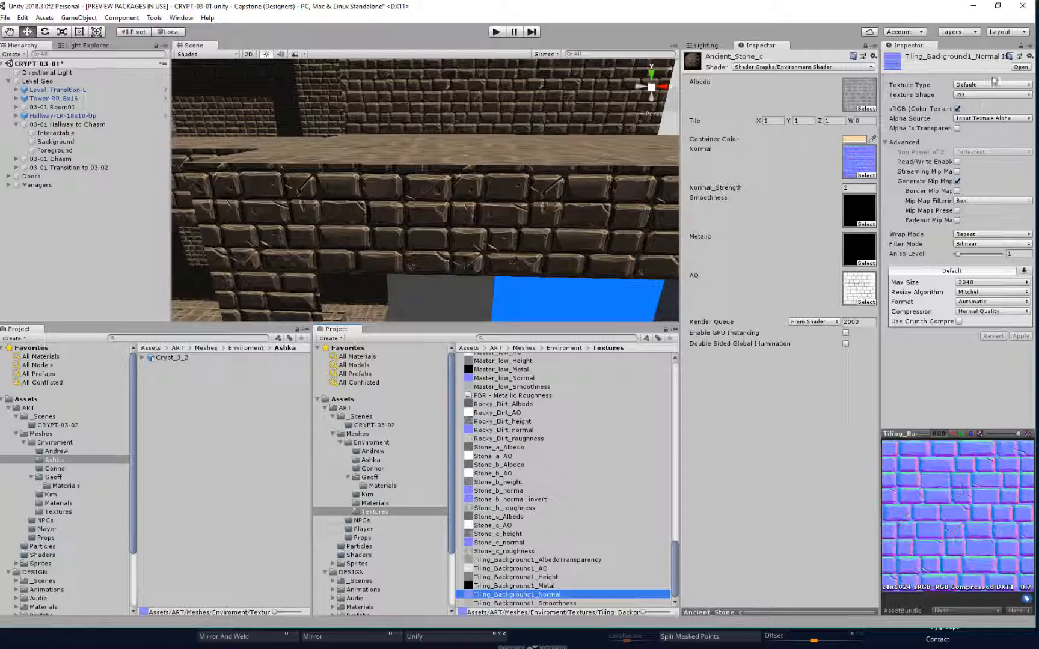
{"action": "left_click", "coordinate": [990, 87]}
{"action": "left_click", "coordinate": [974, 104]}
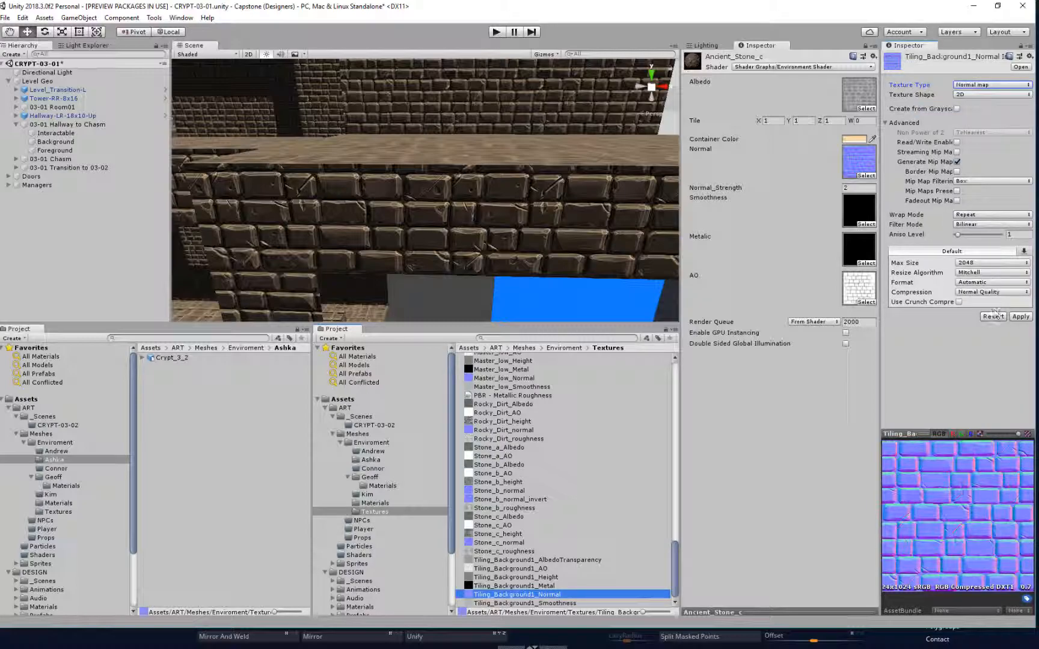
{"action": "left_click", "coordinate": [1021, 317]}
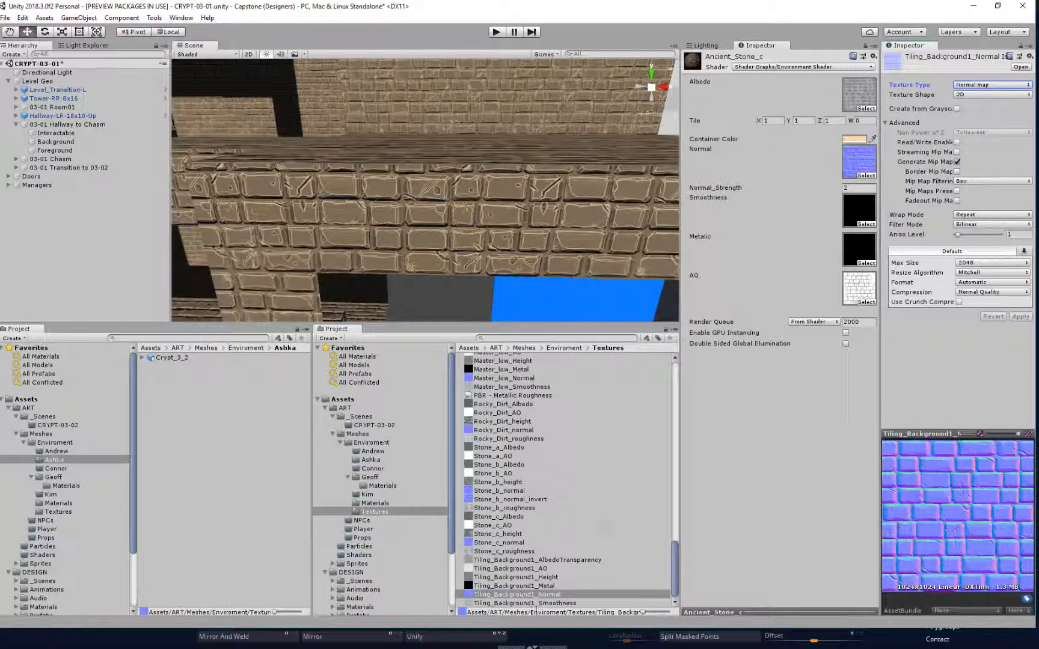
Step: Assign Tiling_Background1_Smoothness to the Smoothness slot of the Ancient_Stone_a material on the hallway foreground mesh
{"action": "left_click", "coordinate": [557, 194]}
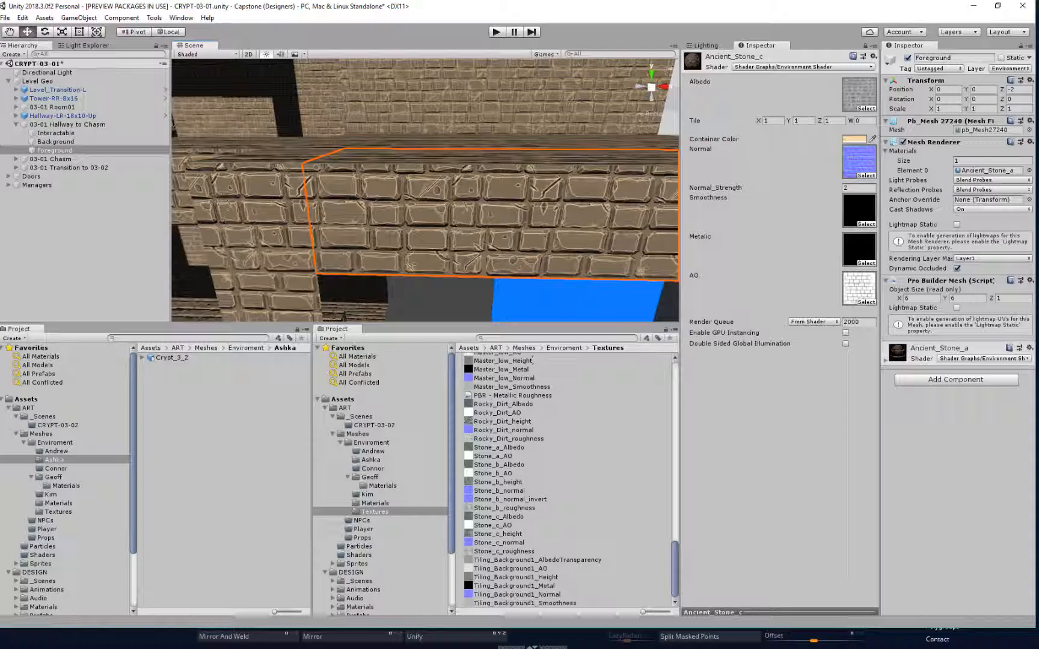
{"action": "left_click", "coordinate": [954, 353]}
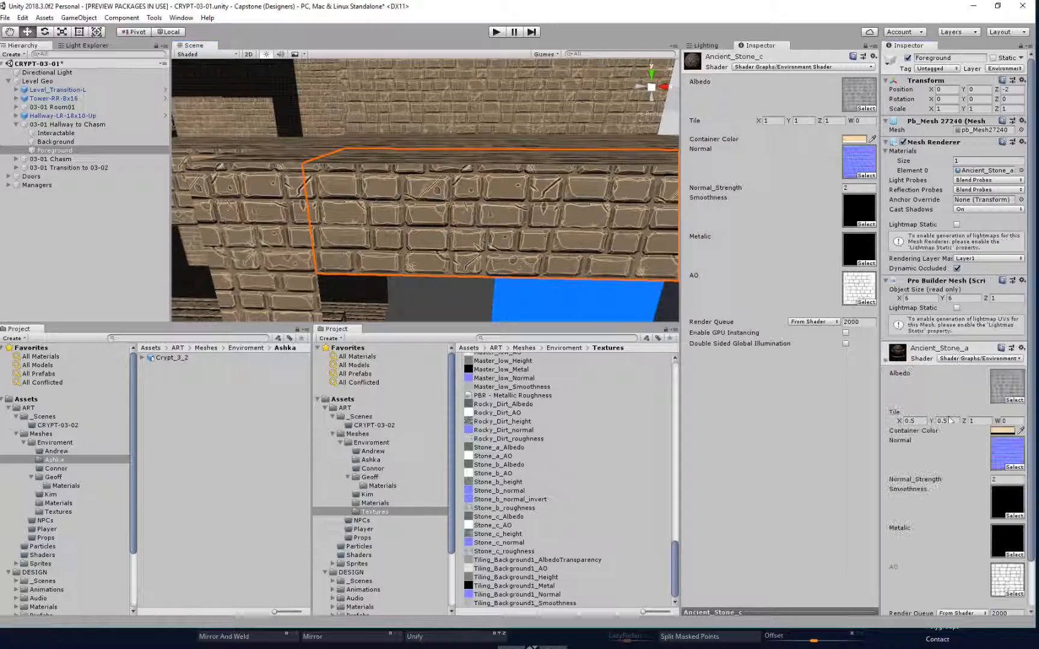
{"action": "scroll", "coordinate": [928, 435], "scroll_direction": "down", "scroll_amount": 3}
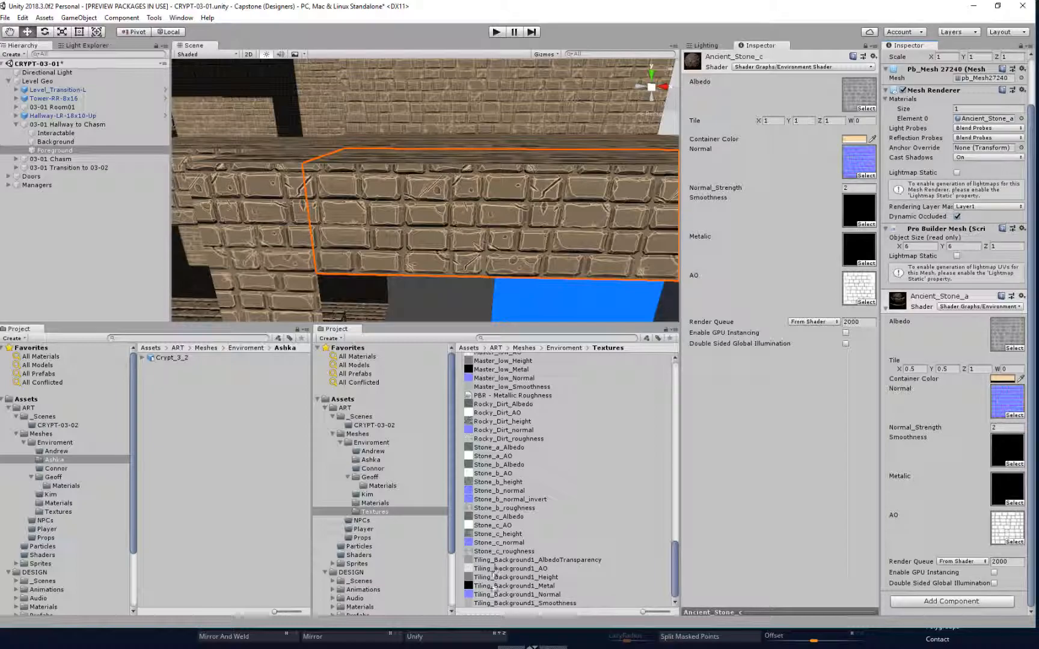
{"action": "left_click_drag", "start_coordinate": [488, 604], "coordinate": [1007, 452]}
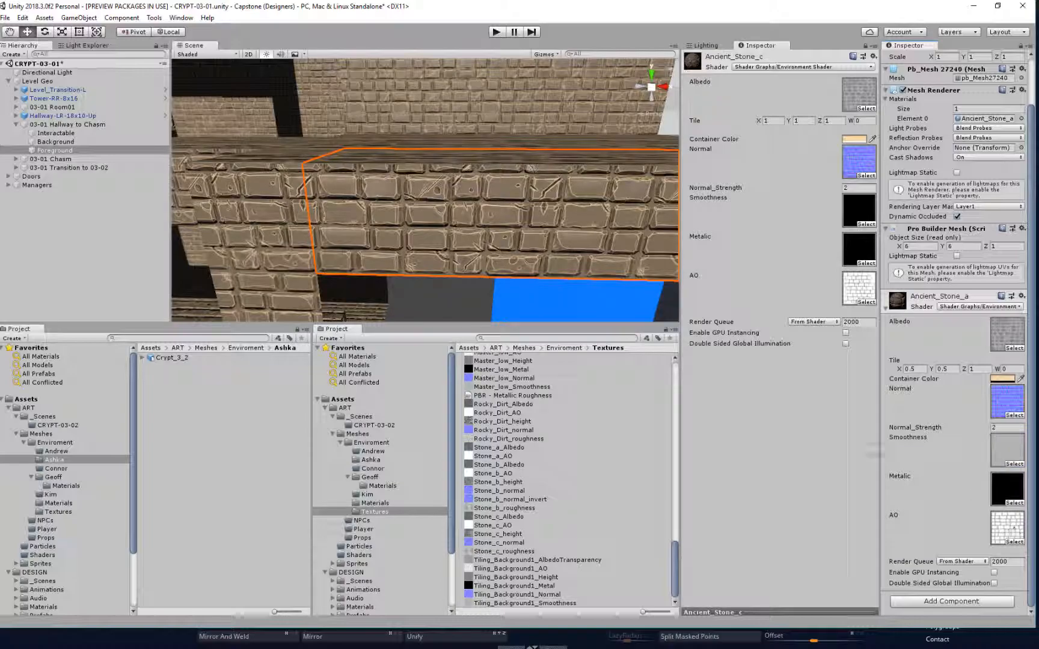
Step: Examine the new brick texture on the hallway walls up close and from farther away
{"action": "left_click_drag", "start_coordinate": [458, 250], "coordinate": [447, 214], "text": "alt"}
{"action": "middle_click_drag", "start_coordinate": [415, 222], "coordinate": [453, 207]}
{"action": "mouse_move", "coordinate": [373, 226]}
{"action": "middle_mouse_down"}
{"action": "mouse_move", "coordinate": [392, 225]}
{"action": "mouse_move", "coordinate": [367, 239]}
{"action": "middle_mouse_up"}
{"action": "scroll", "coordinate": [439, 223], "scroll_direction": "up", "scroll_amount": 7}
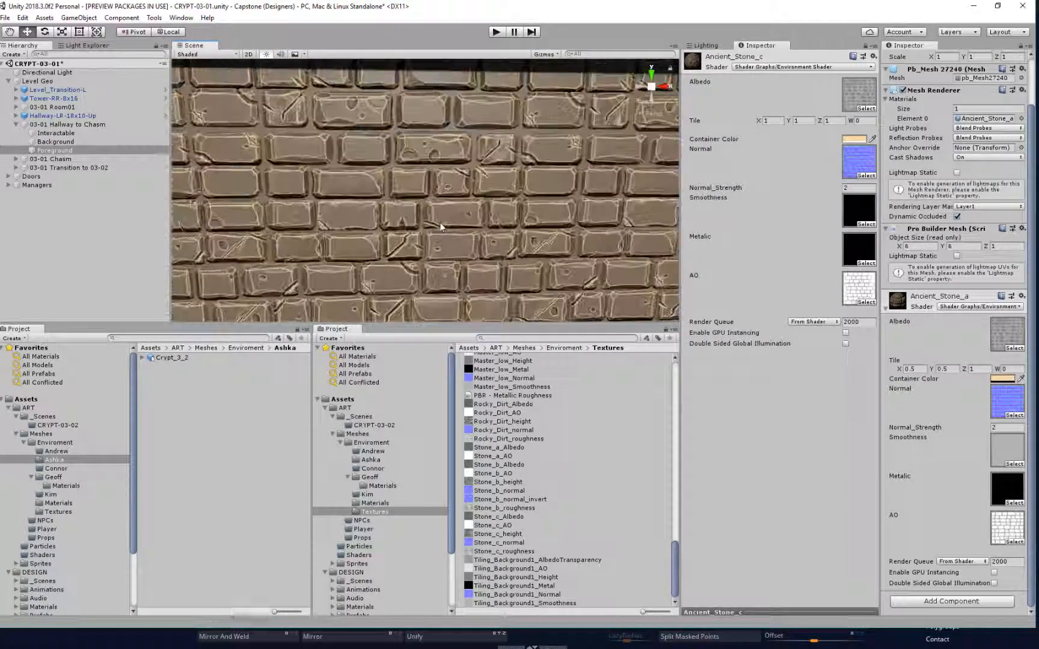
{"action": "scroll", "coordinate": [423, 199], "scroll_direction": "down", "scroll_amount": 3}
{"action": "middle_click_drag", "start_coordinate": [423, 201], "coordinate": [425, 196]}
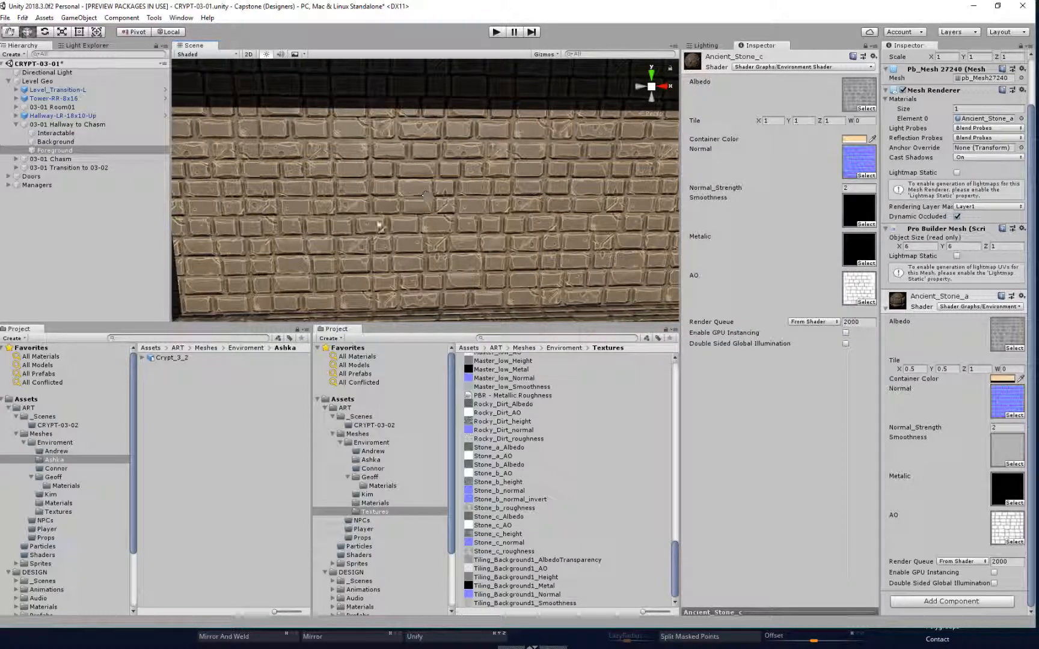
{"action": "scroll", "coordinate": [271, 249], "scroll_direction": "up", "scroll_amount": 5}
{"action": "scroll", "coordinate": [268, 241], "scroll_direction": "down", "scroll_amount": 8}
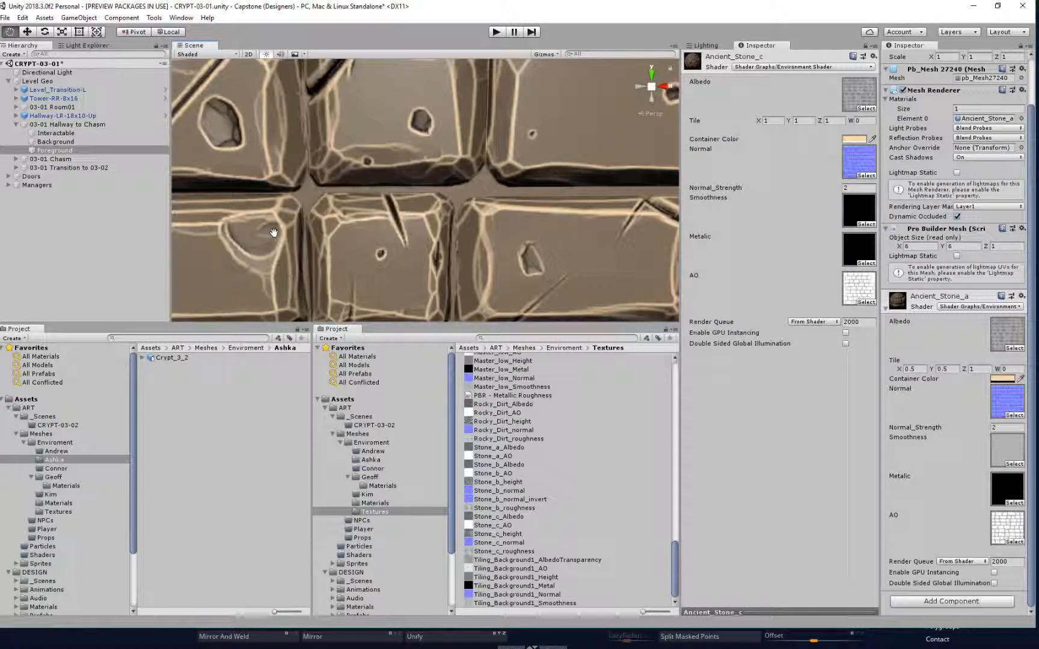
{"action": "right_click_drag", "start_coordinate": [271, 234], "coordinate": [274, 238]}
{"action": "scroll", "coordinate": [271, 238], "scroll_direction": "down", "scroll_amount": 10}
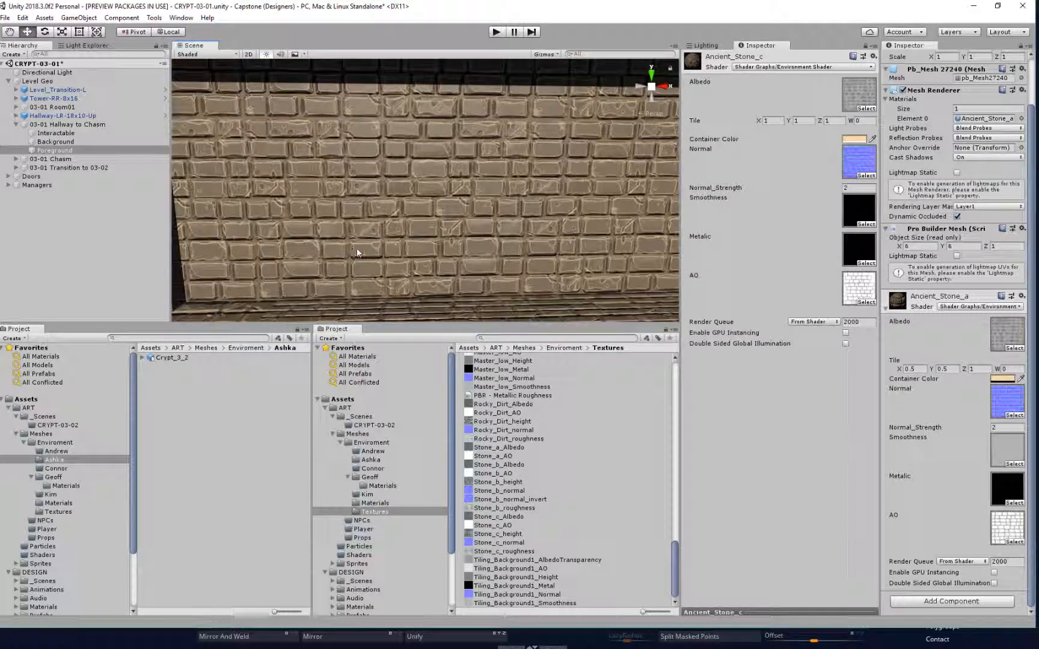
{"action": "scroll", "coordinate": [466, 249], "scroll_direction": "down", "scroll_amount": 4}
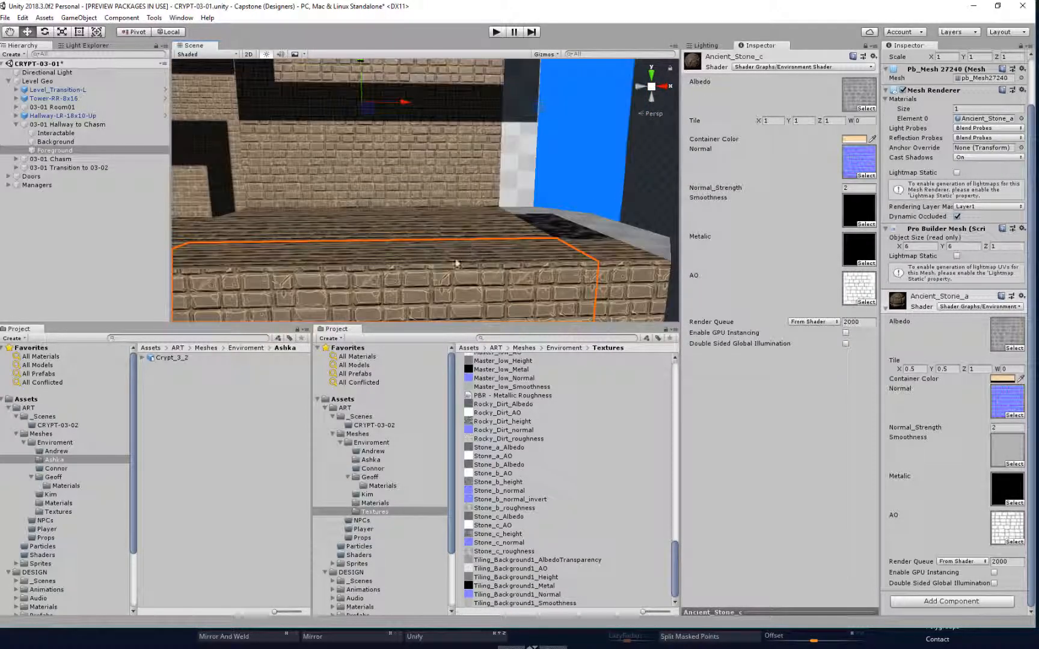
Step: Set the Ancient_Stone_a material's tiling to 1 in Y and X and check the bricks on the hallway foreground
{"action": "left_click", "coordinate": [946, 369]}
{"action": "type", "text": "1"}
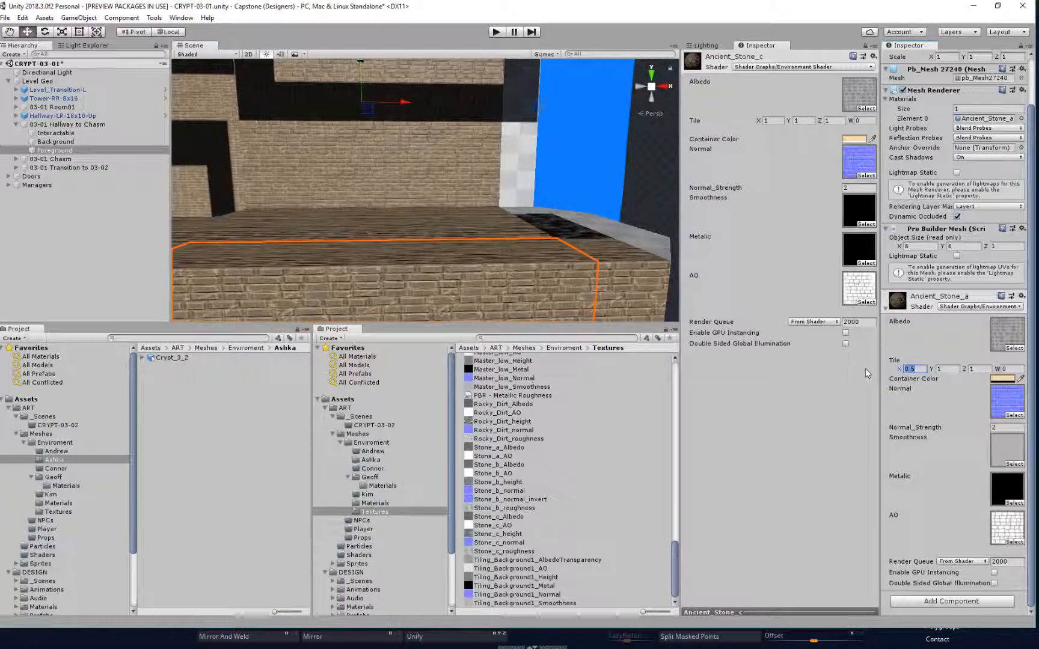
{"action": "type", "text": "1"}
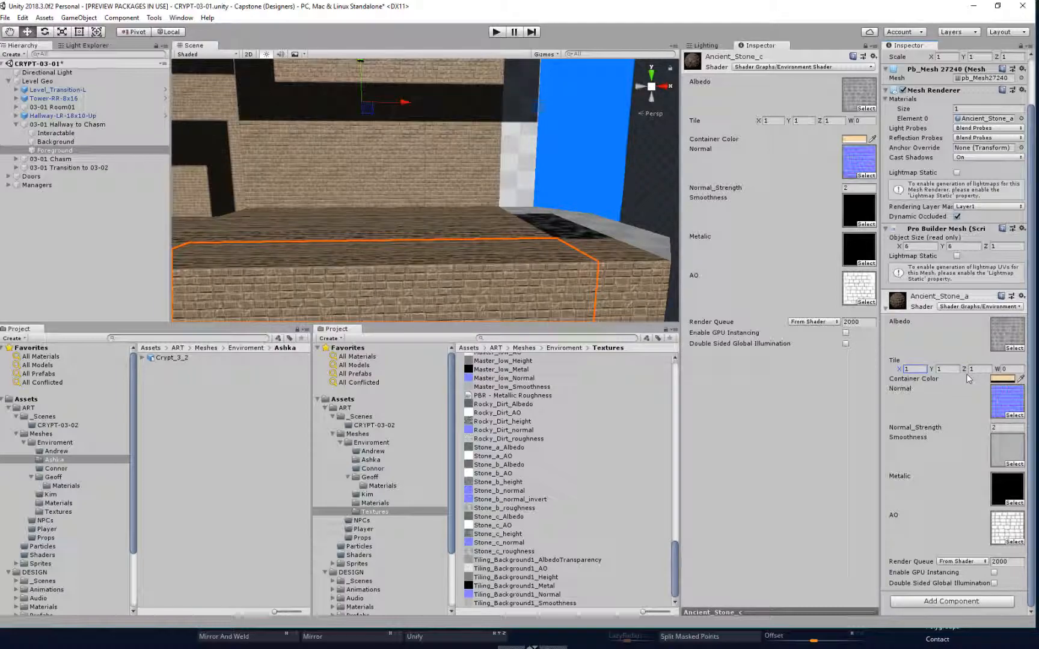
{"action": "middle_click_drag", "start_coordinate": [514, 265], "coordinate": [425, 205]}
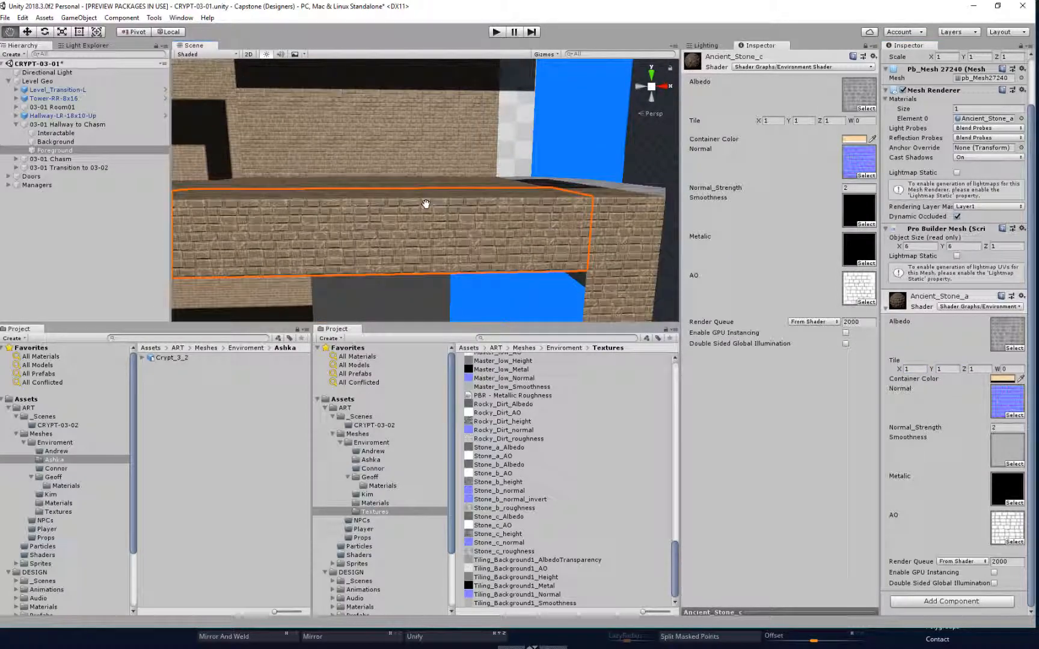
Step: Undo and redo the last tiling change to compare brick sizes, and inspect the bricks on the surrounding level walls
{"action": "key", "text": "ctrl+z"}
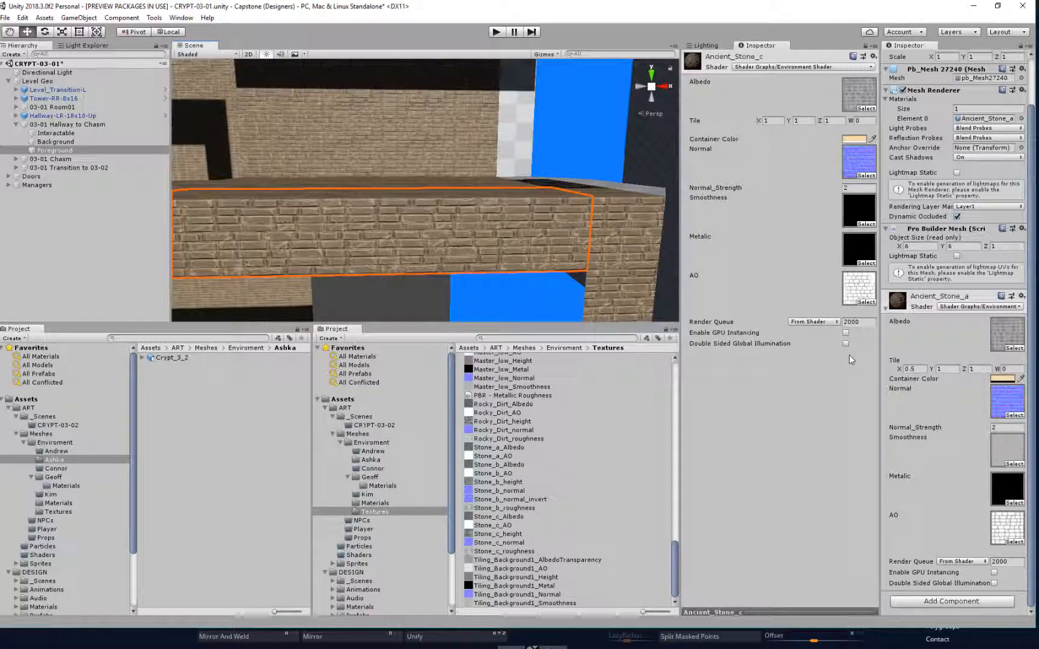
{"action": "key", "text": "ctrl+y"}
{"action": "right_click_drag", "start_coordinate": [592, 214], "coordinate": [517, 195]}
{"action": "right_click_drag", "start_coordinate": [279, 162], "coordinate": [466, 174]}
{"action": "middle_click_drag", "start_coordinate": [466, 173], "coordinate": [535, 250]}
{"action": "scroll", "coordinate": [454, 182], "scroll_direction": "down", "scroll_amount": 2}
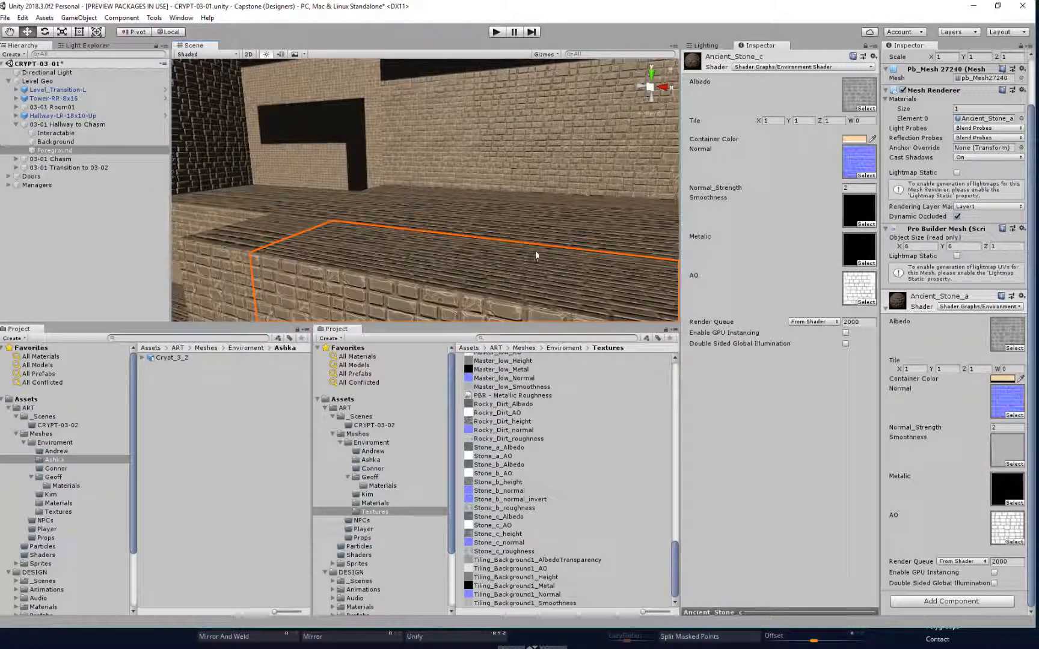
{"action": "right_click_drag", "start_coordinate": [535, 250], "coordinate": [571, 257], "text": "alt"}
{"action": "mouse_move", "coordinate": [534, 195]}
{"action": "left_mouse_down", "text": "alt"}
{"action": "mouse_move", "coordinate": [506, 195]}
{"action": "mouse_move", "coordinate": [515, 190]}
{"action": "left_mouse_up", "text": "alt"}
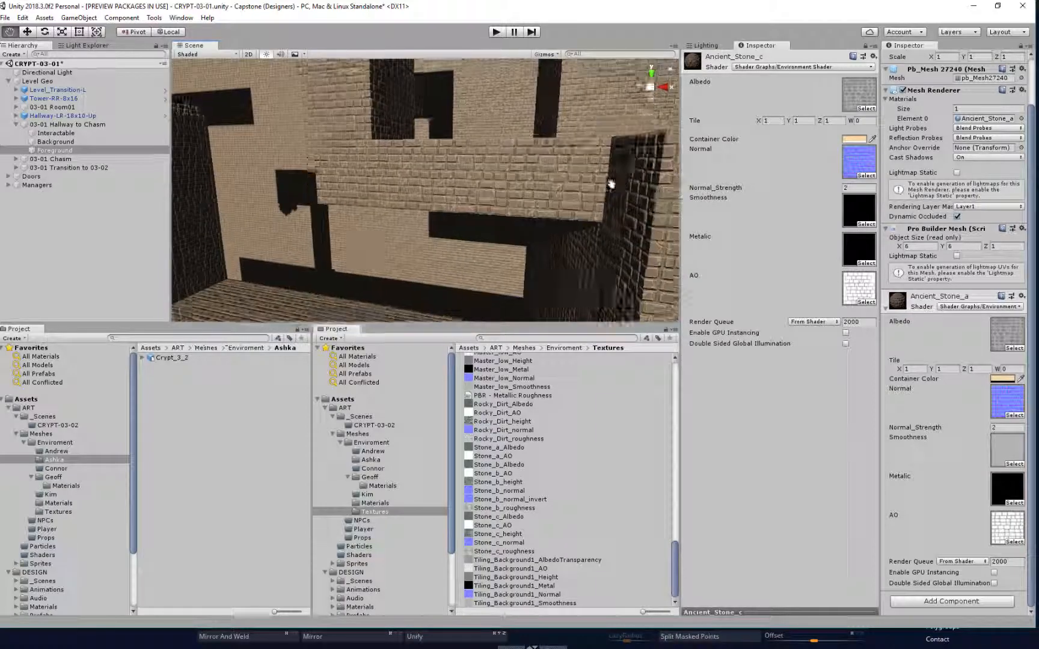